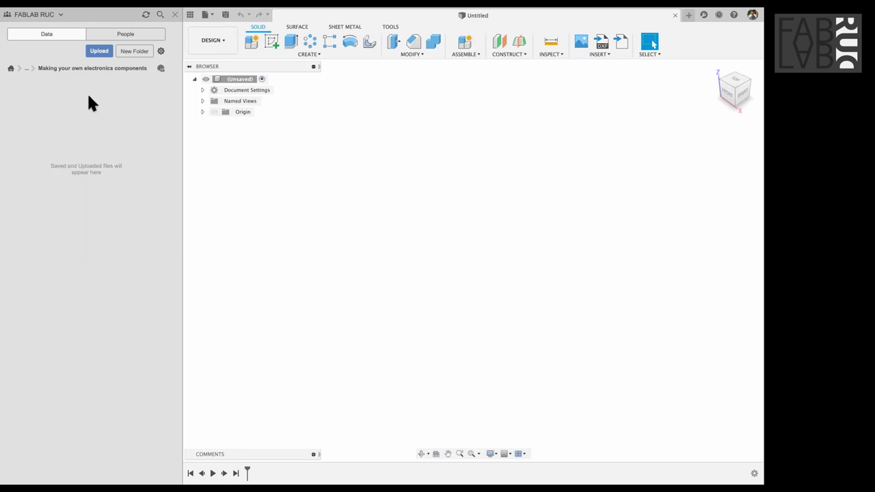
- Collapse the Data panel and bring up the File menu commands
click(173, 13)
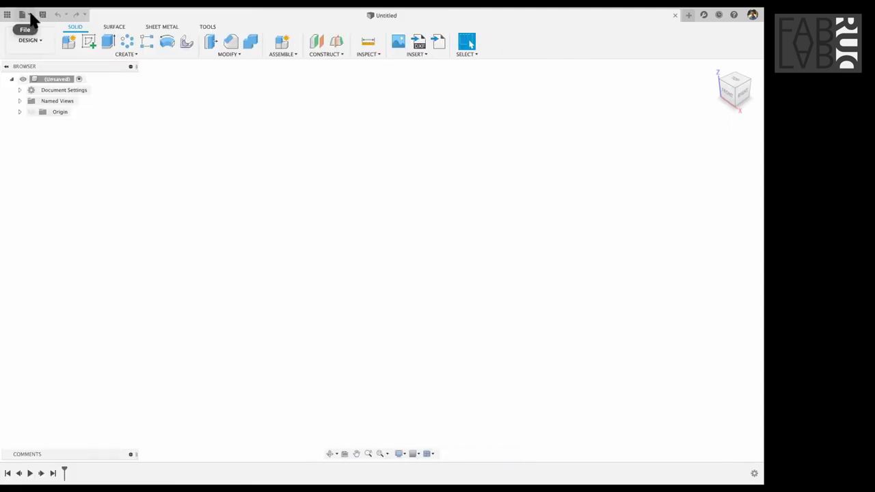
click(27, 14)
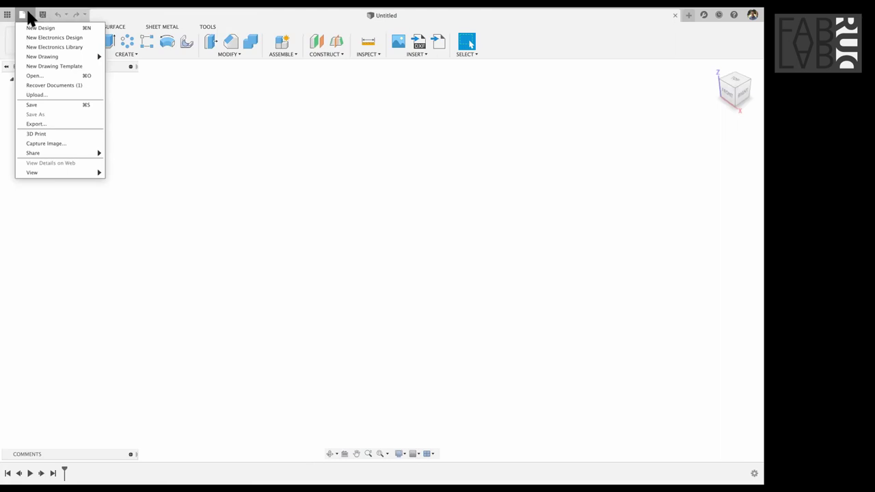
- Create a new electronics library and save it under the name 'Timers'
click(76, 48)
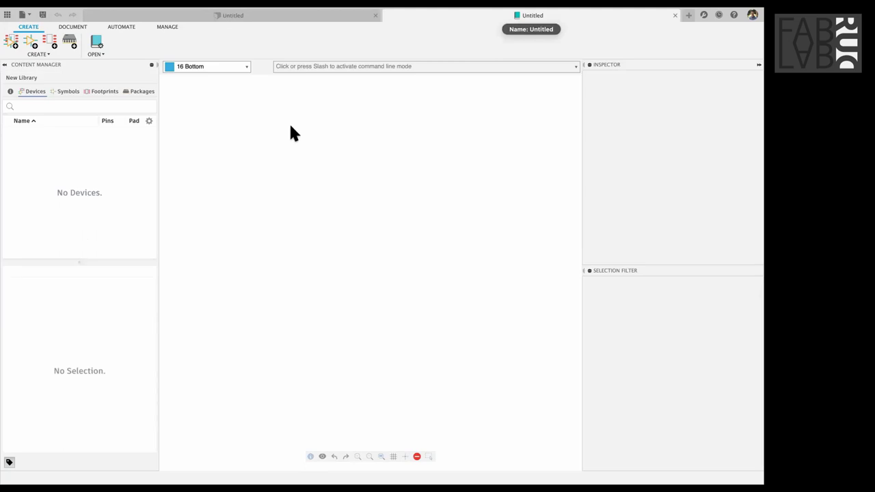
key(super+s)
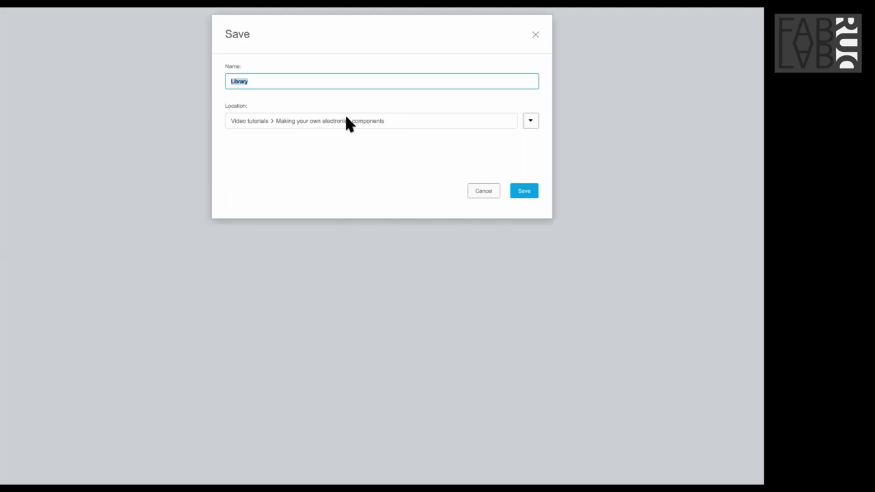
text(Timers)
key(Return)
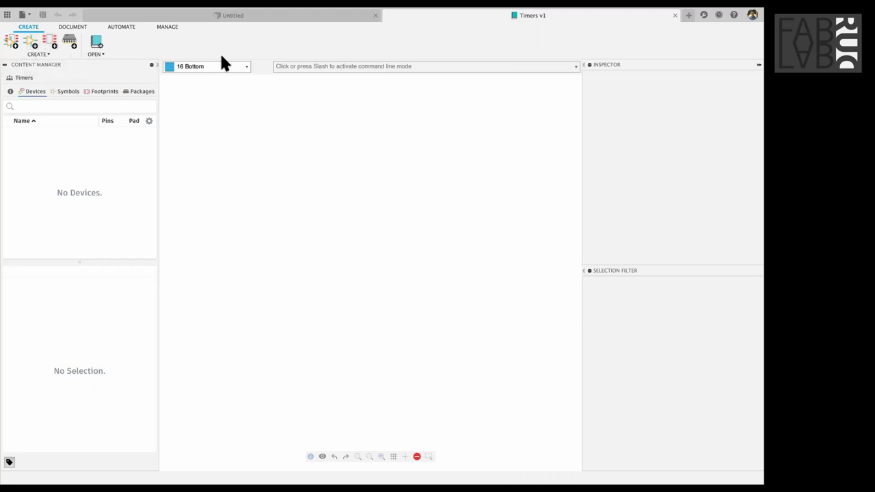
mouse_move(391, 27)
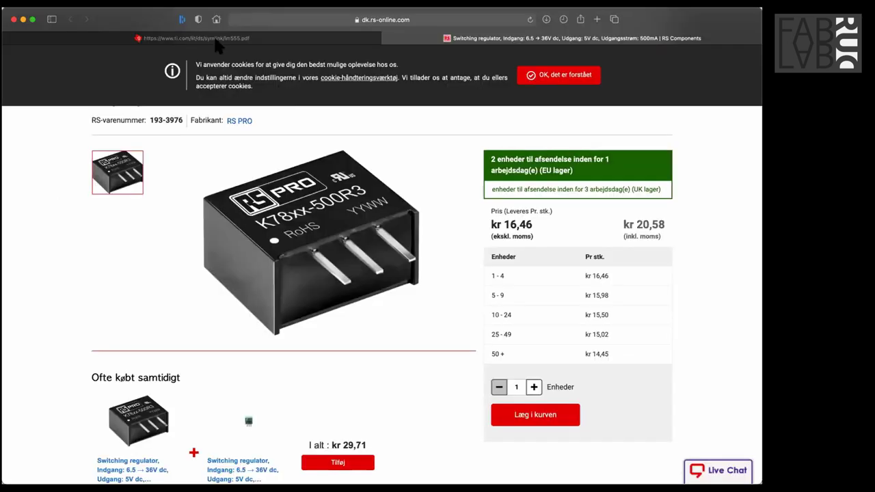
click(216, 39)
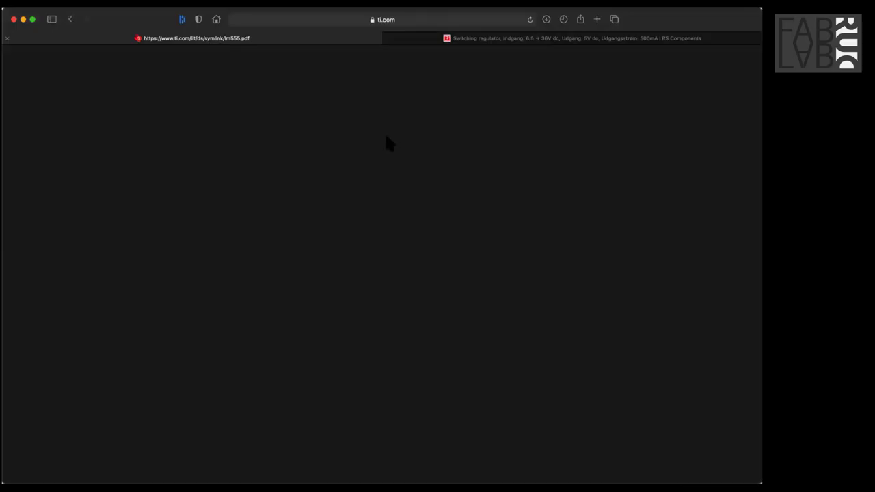
scroll(386, 142, up, 5)
key(super+minus)
scroll(387, 142, up, 4)
scroll(386, 142, up, 2)
scroll(387, 143, down, 5)
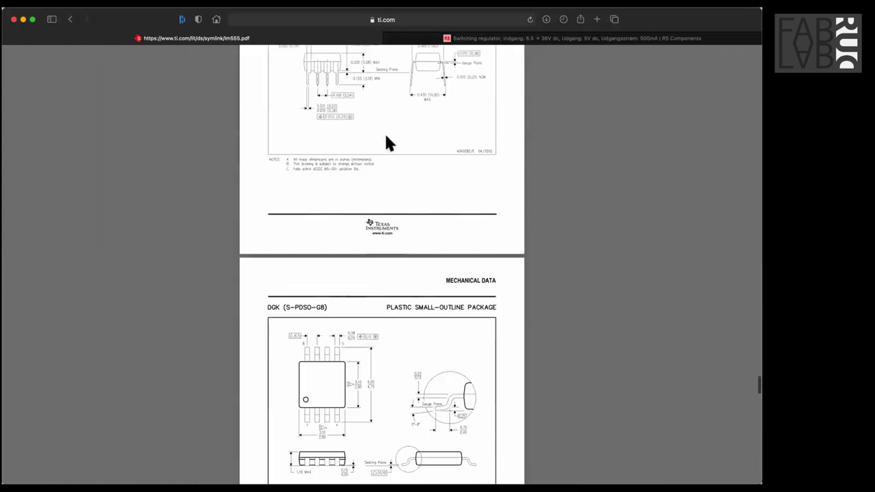
scroll(386, 137, down, 7)
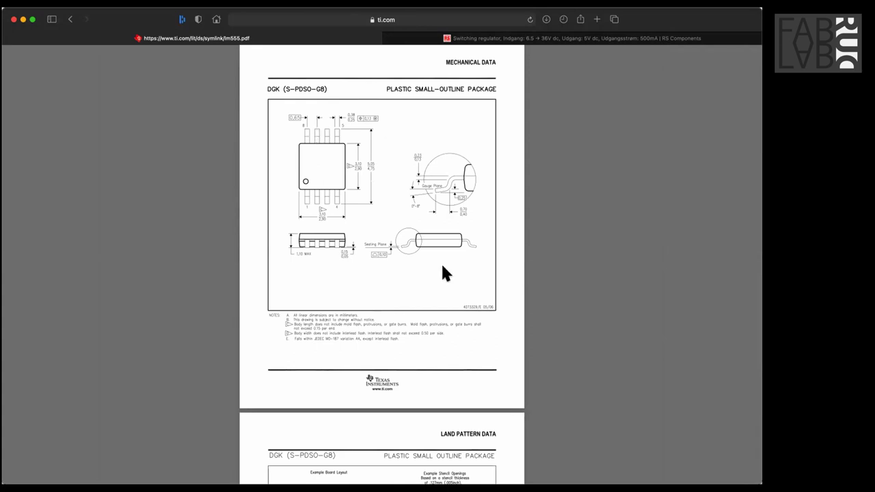
scroll(443, 226, up, 15)
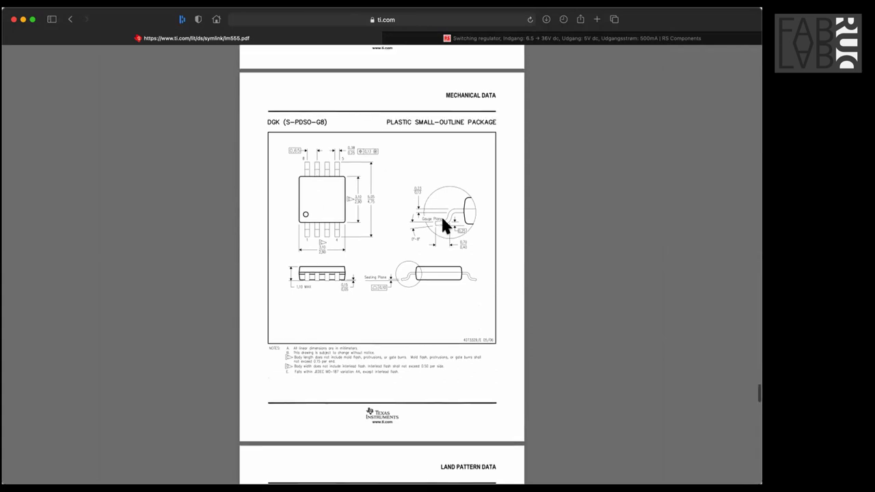
scroll(443, 225, up, 20)
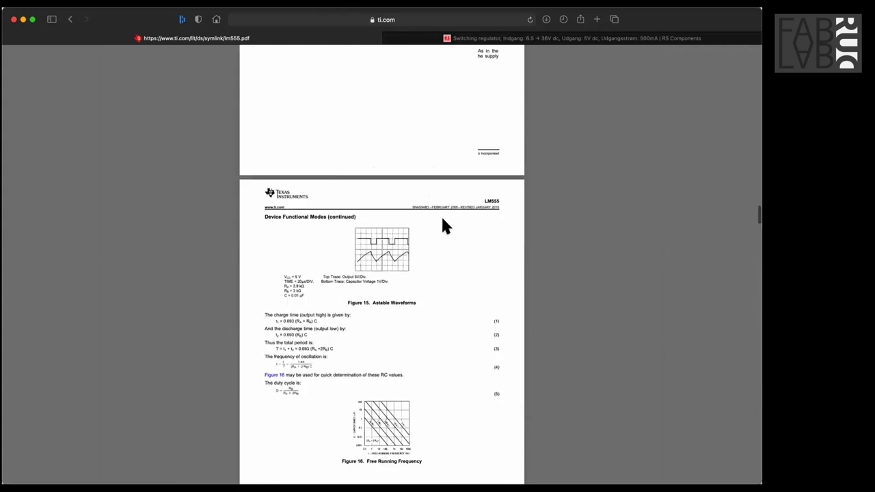
scroll(443, 225, up, 5)
scroll(443, 224, down, 10)
scroll(442, 224, down, 1)
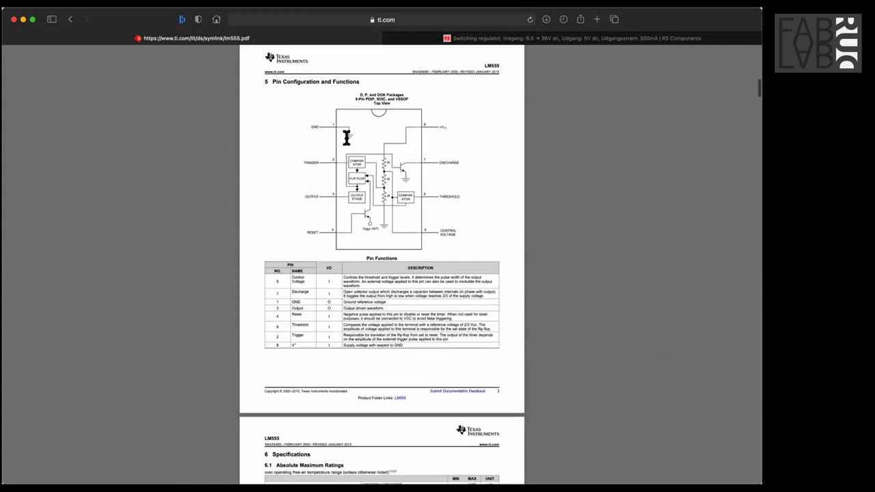
ctrl+scroll(347, 137, up, 3)
scroll(346, 137, down, 1)
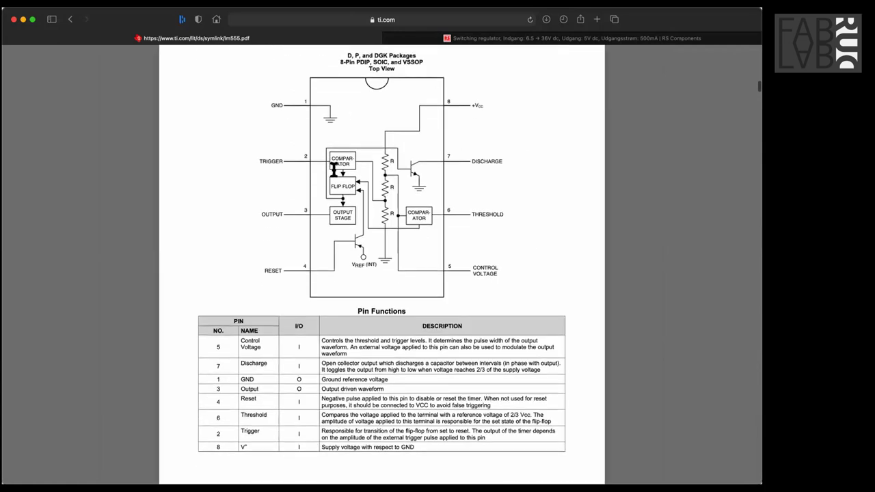
scroll(339, 202, down, 5)
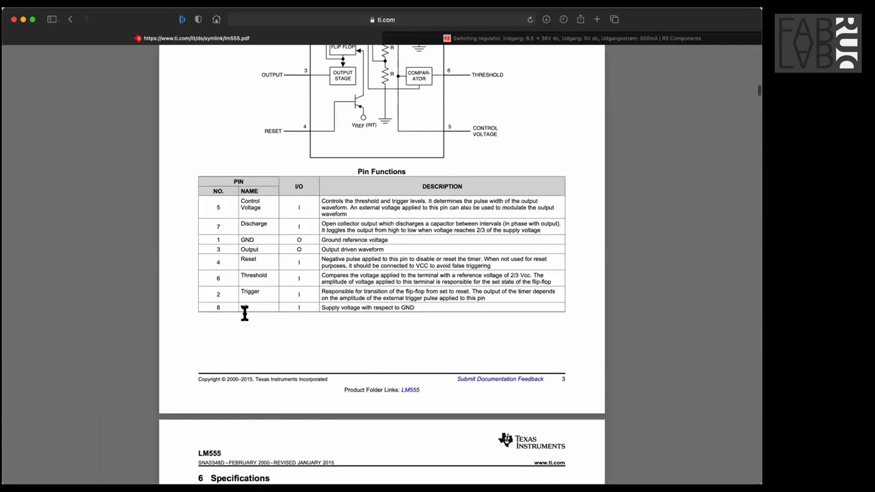
scroll(258, 234, up, 6)
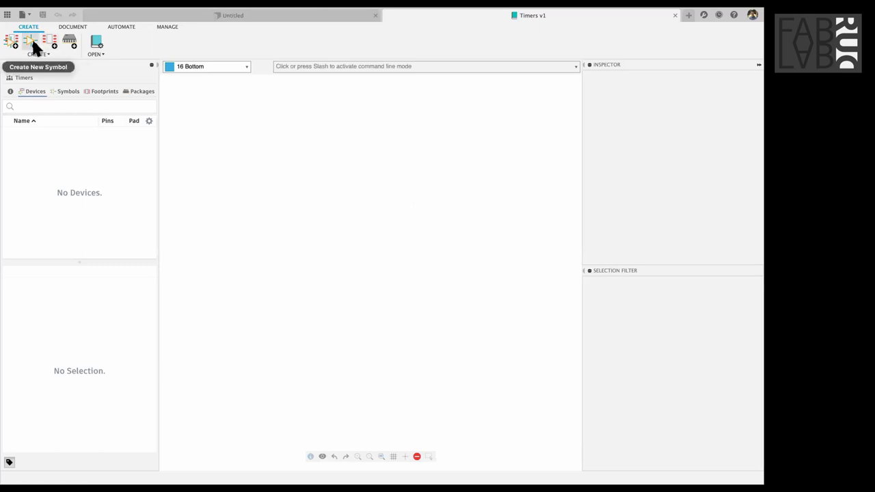
- Add a symbol named '555 timer' (555_TIMER), then cancel pin placement
click(33, 43)
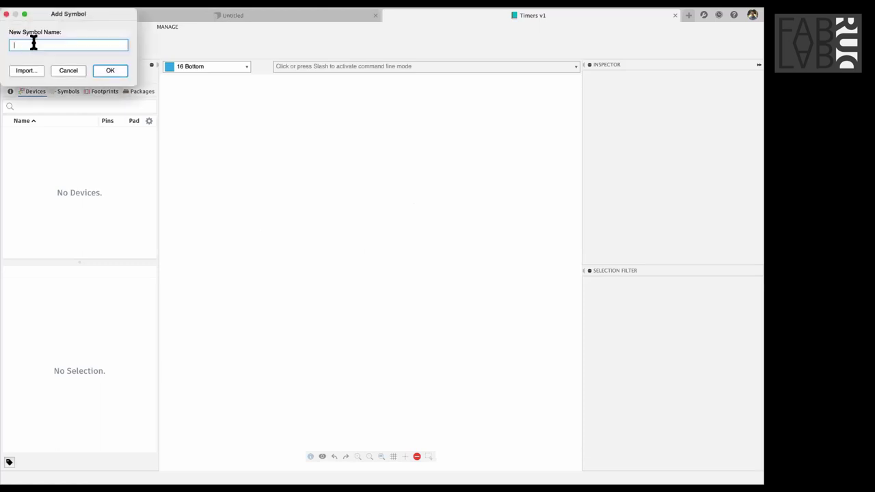
text(555 timer)
key(Return)
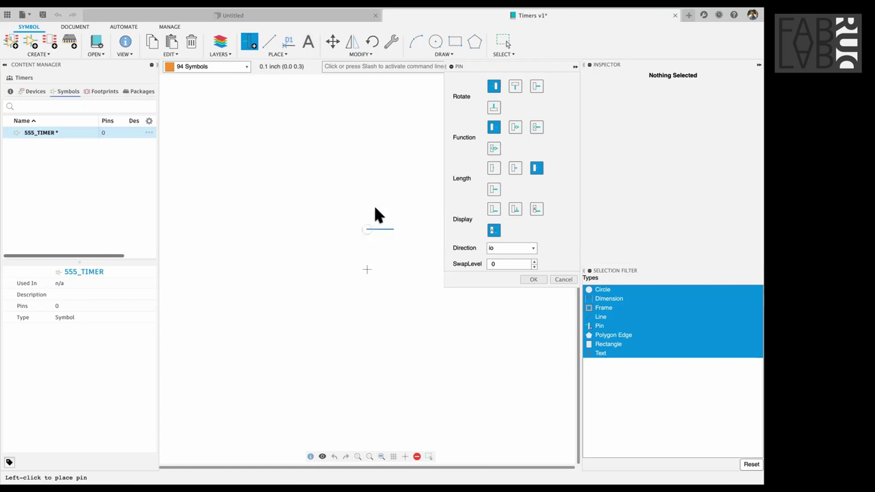
key(Escape)
click(393, 66)
text(grid)
key(Return)
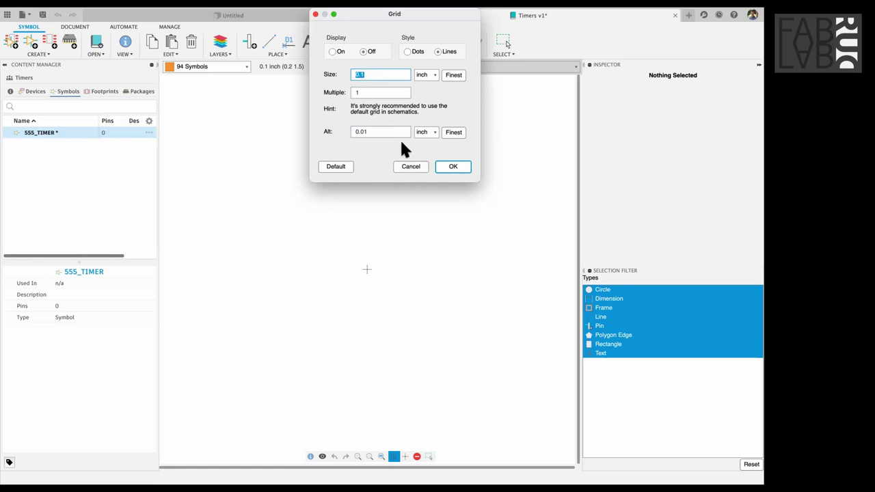
click(411, 166)
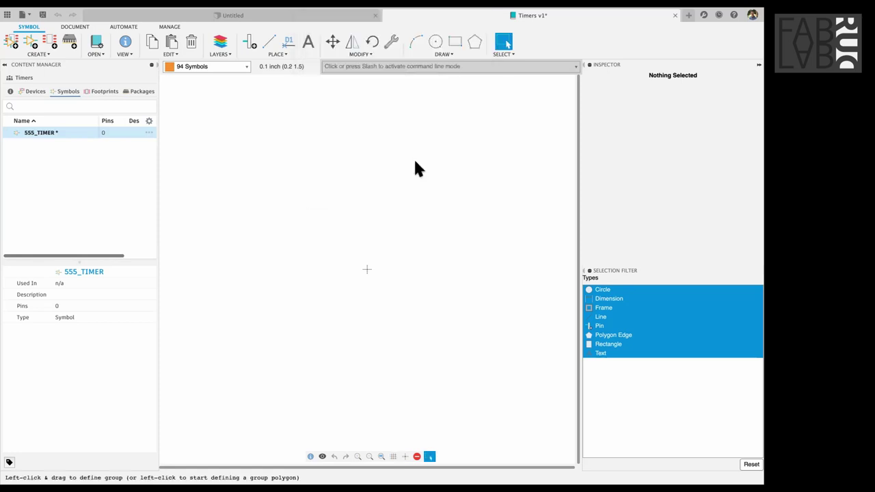
- Start the Pin tool and cycle the pin preview's rotation back to 0°
click(250, 42)
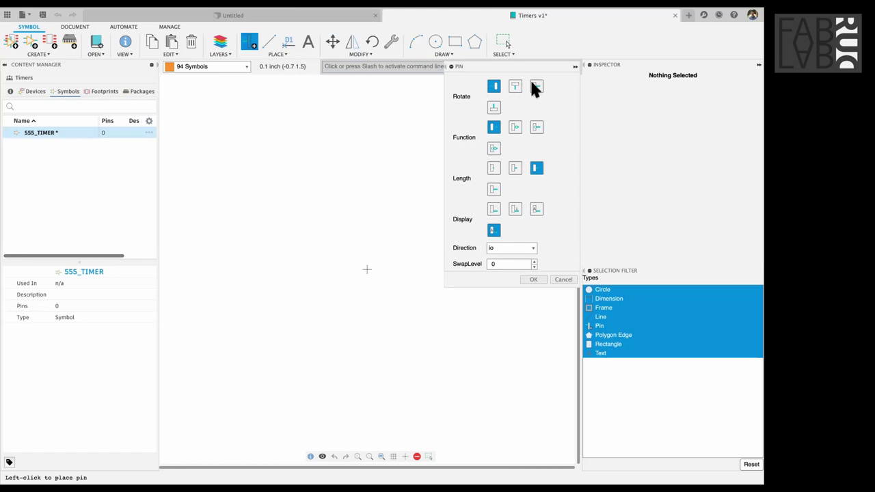
right_click(326, 125)
right_click(327, 126)
right_click(327, 126)
right_click(327, 126)
right_click(326, 126)
right_click(326, 126)
right_click(327, 125)
right_click(327, 126)
right_click(327, 126)
right_click(326, 126)
right_click(327, 126)
- Try the dot and clock pin functions, then return to the plain function
click(516, 129)
click(535, 129)
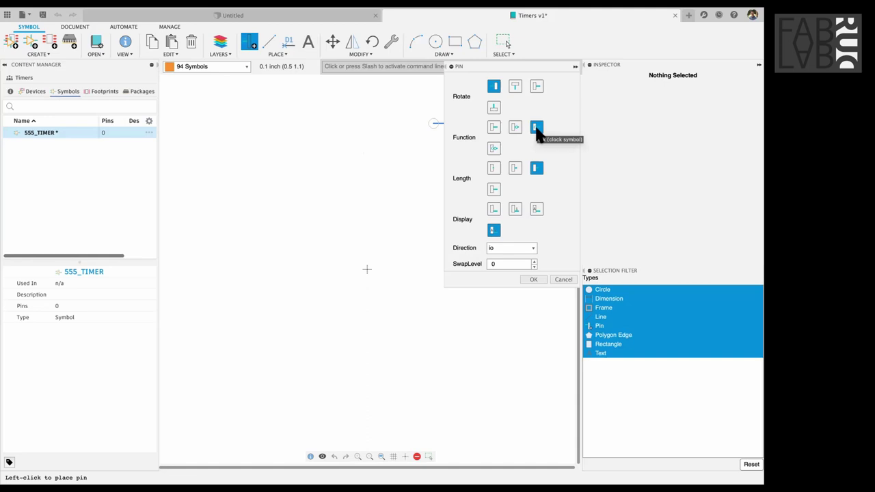
click(495, 126)
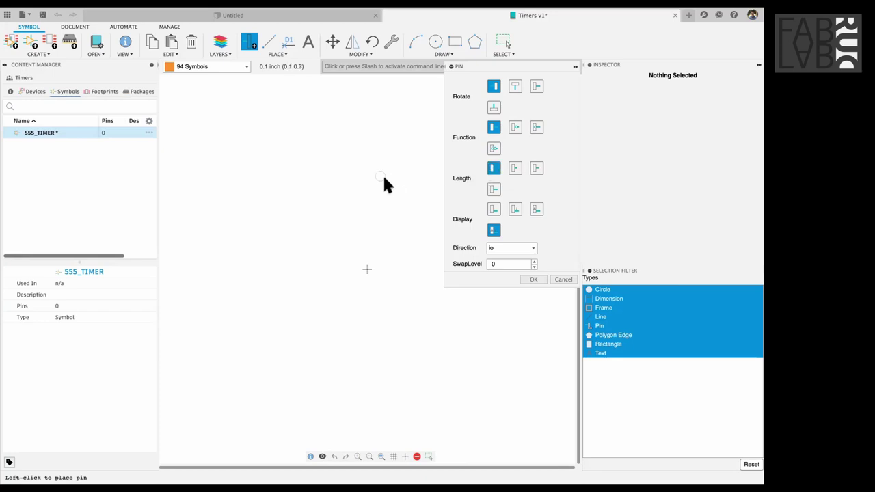
- Try shorter and longer pin lengths, place a test pin, then undo it
click(514, 168)
click(493, 189)
click(535, 169)
click(368, 270)
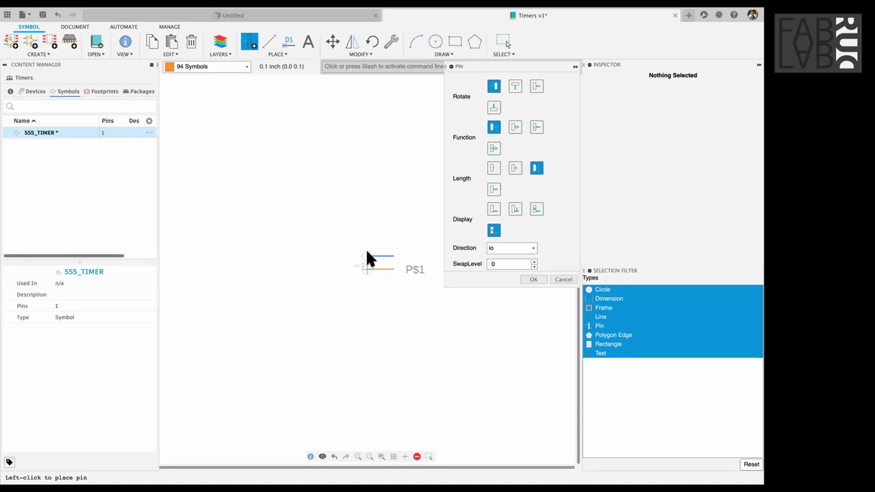
click(493, 250)
key(ctrl+z)
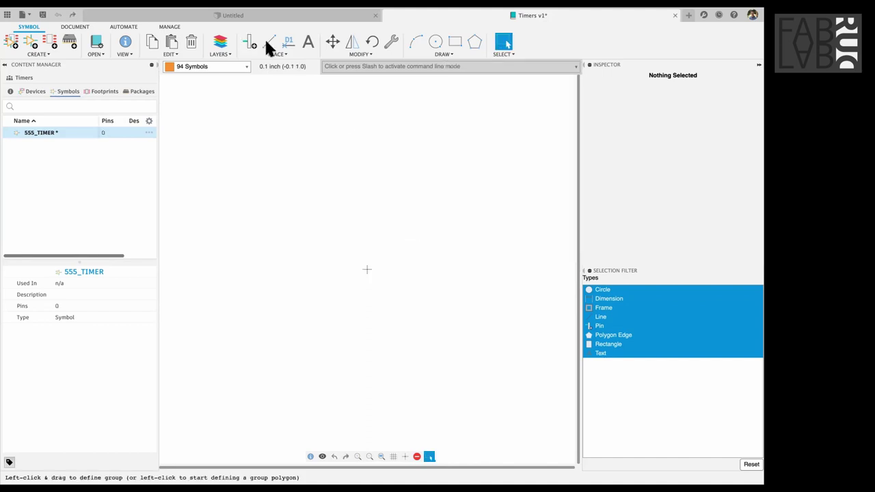
key(Return)
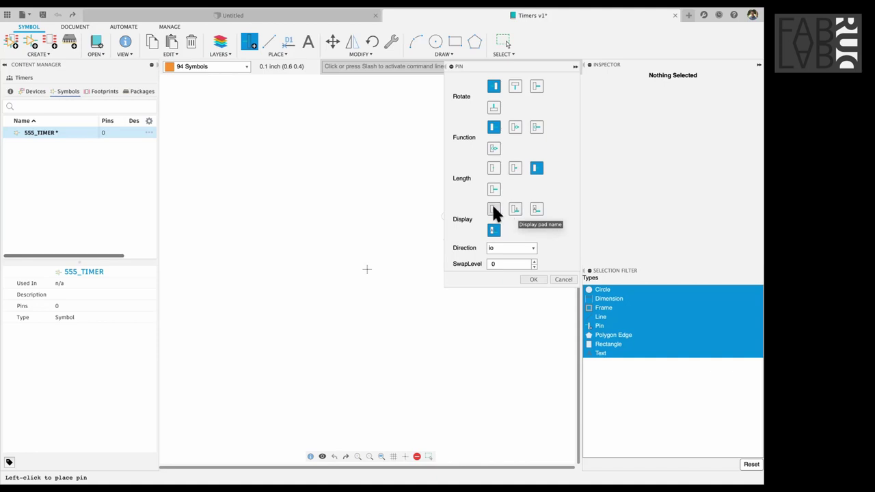
- Choose io from the pin Direction list
click(509, 253)
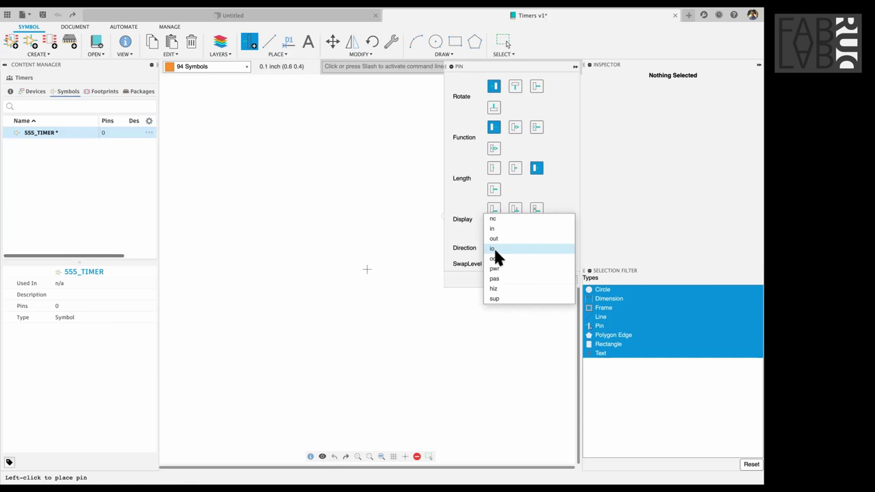
click(494, 249)
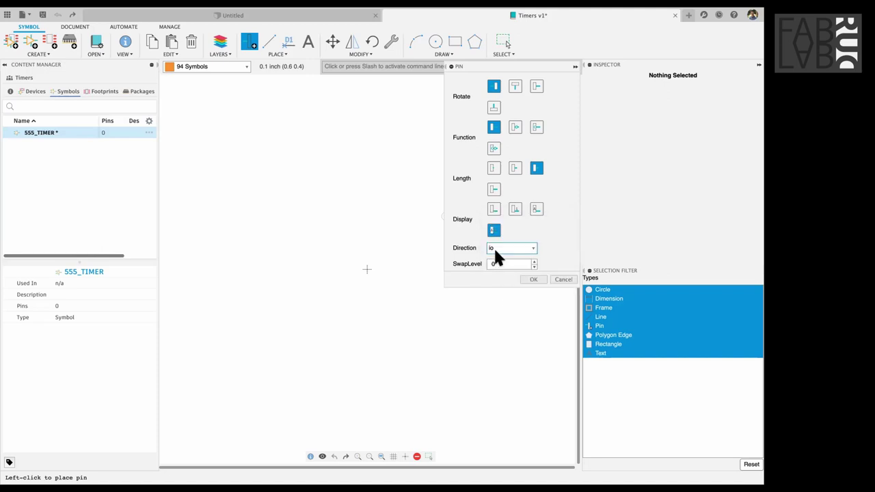
click(532, 250)
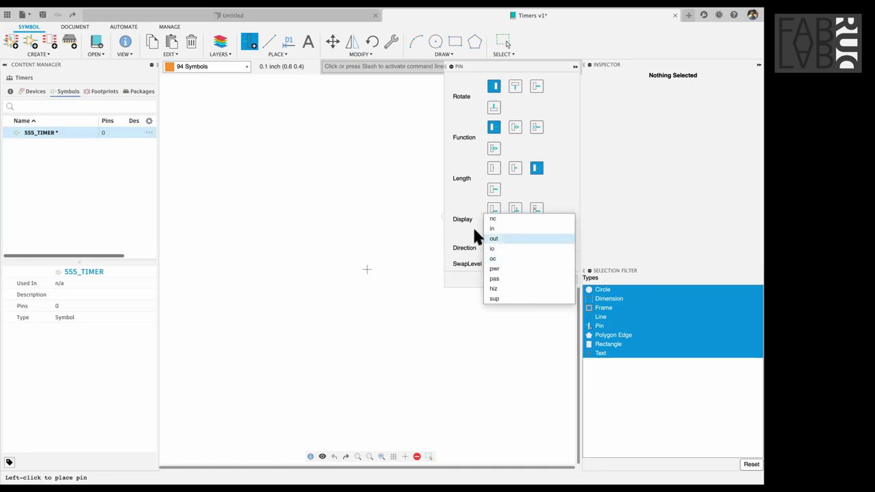
click(502, 248)
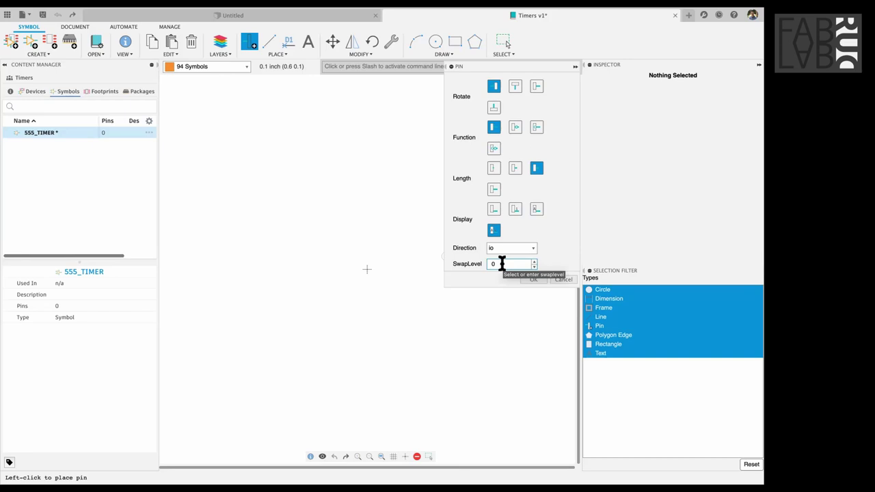
- Set SwapLevel to 1 and place pins P$1 and P$2, one above the other
click(502, 264)
key(BackSpace)
text(1)
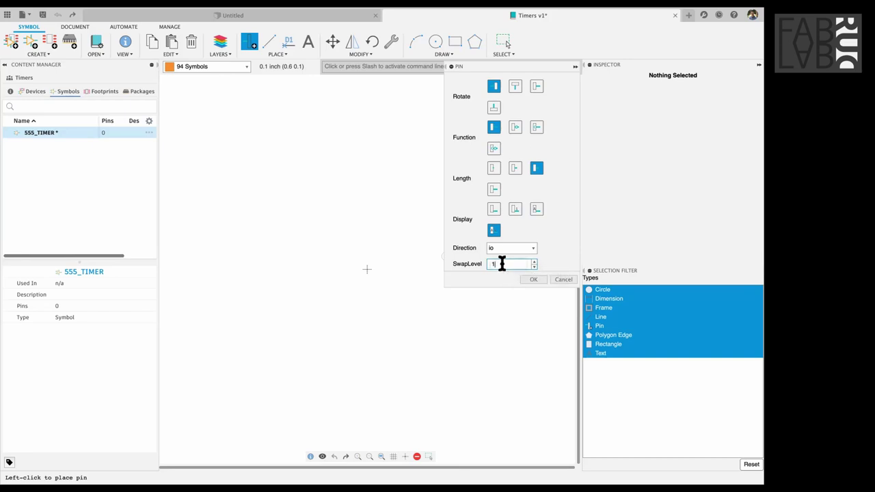
click(369, 214)
click(369, 192)
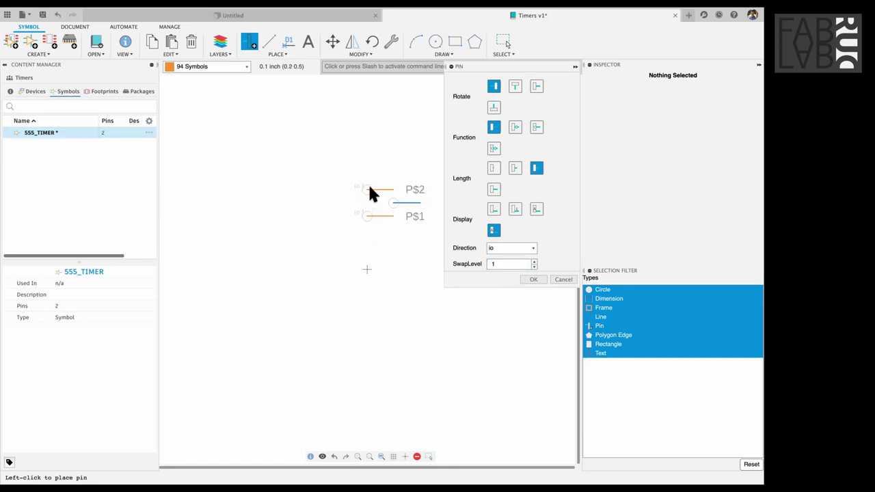
key(Escape)
scroll(402, 186, up, 3)
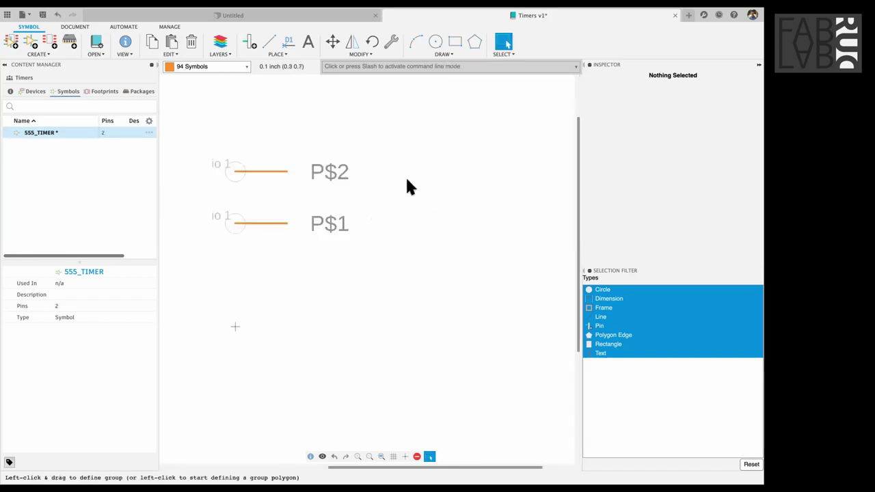
scroll(231, 148, down, 2)
- Draw a triangle outline with straight diagonal sides around the two pins
click(271, 43)
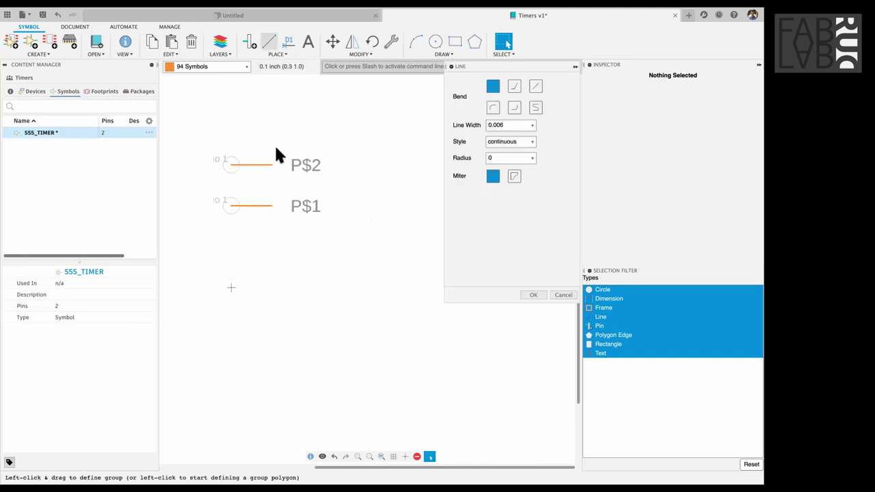
click(271, 124)
click(271, 246)
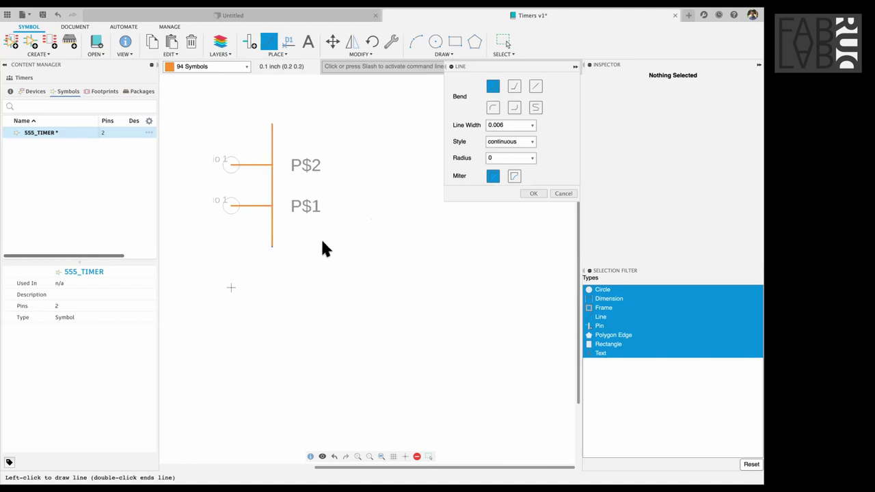
click(535, 86)
double_click(416, 186)
click(273, 123)
key(Escape)
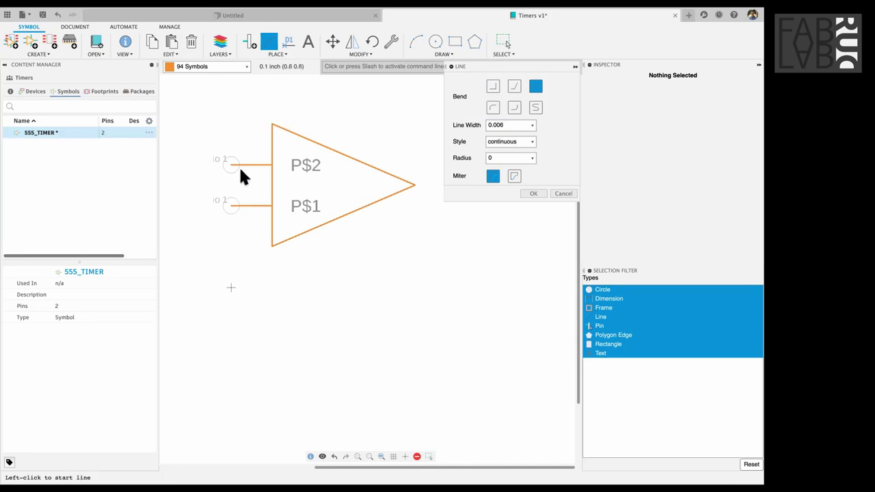
key(Escape)
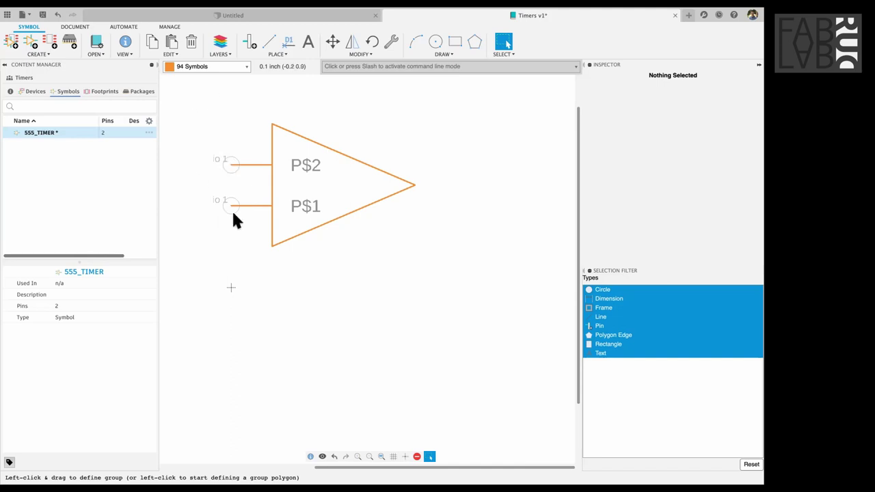
- Save the symbol, then box-select and delete the triangle and both pins
key(super+s)
drag(449, 241, 454, 255)
key(Delete)
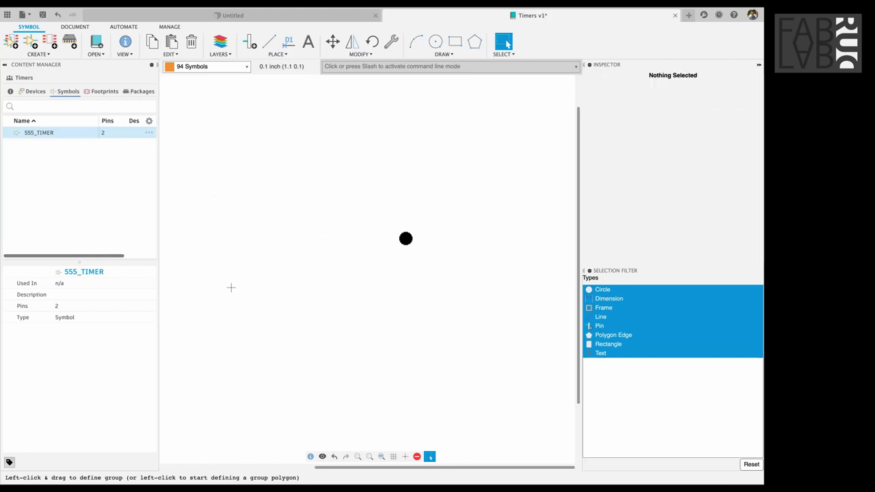
key(p)
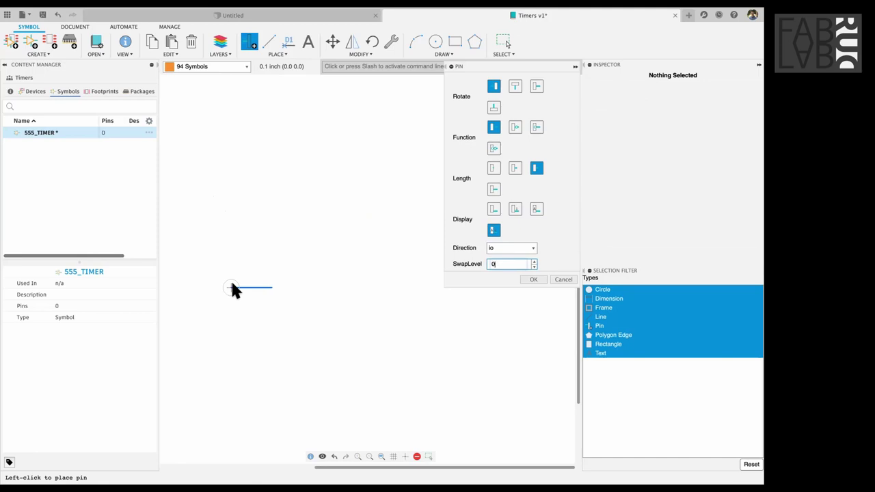
- Place pins P$1–P$4 up the left side and rotated pins P$5–P$8 down the right
click(231, 287)
click(231, 266)
click(231, 246)
click(231, 225)
right_click(329, 229)
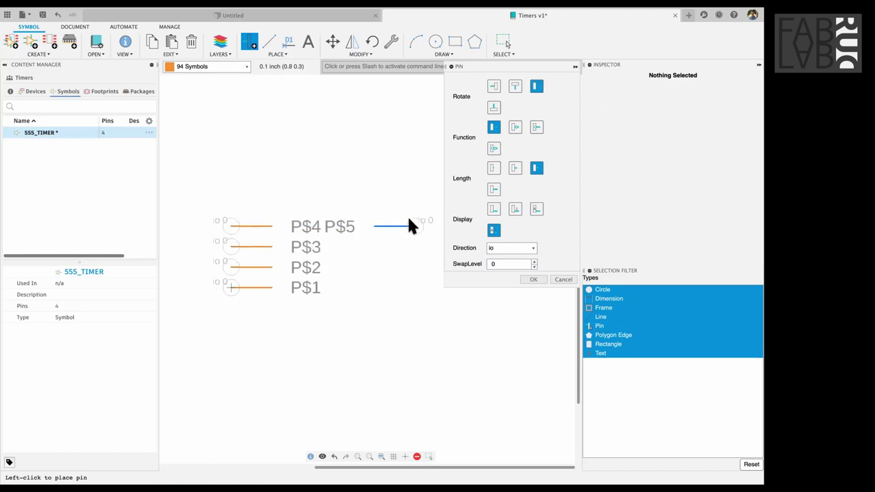
click(411, 246)
click(410, 266)
click(411, 287)
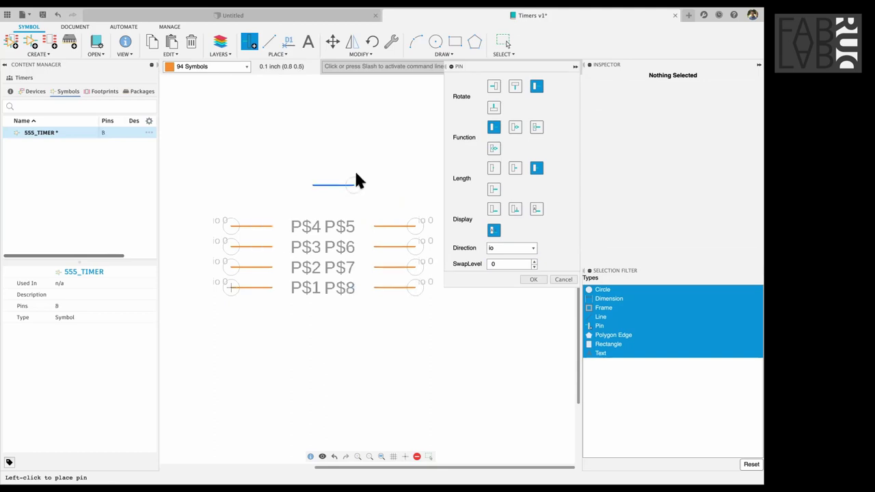
key(Escape)
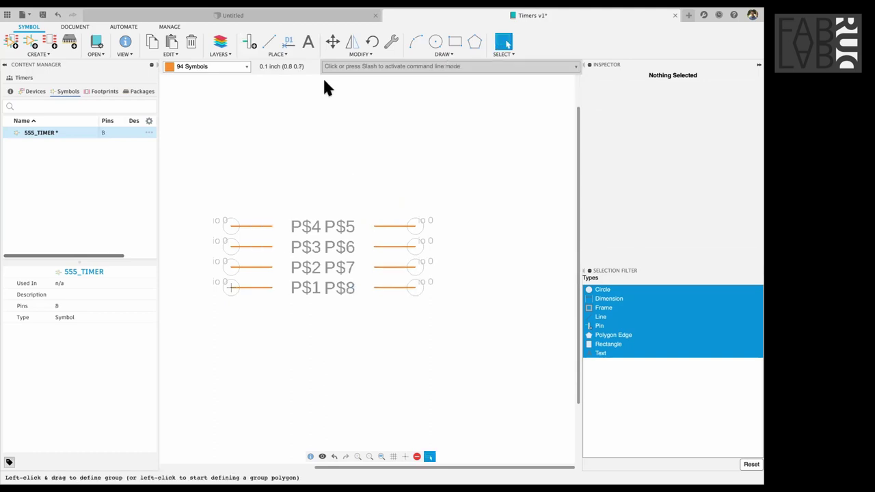
click(269, 41)
- Draw a right-angled rectangle body between the two pin rows
click(272, 206)
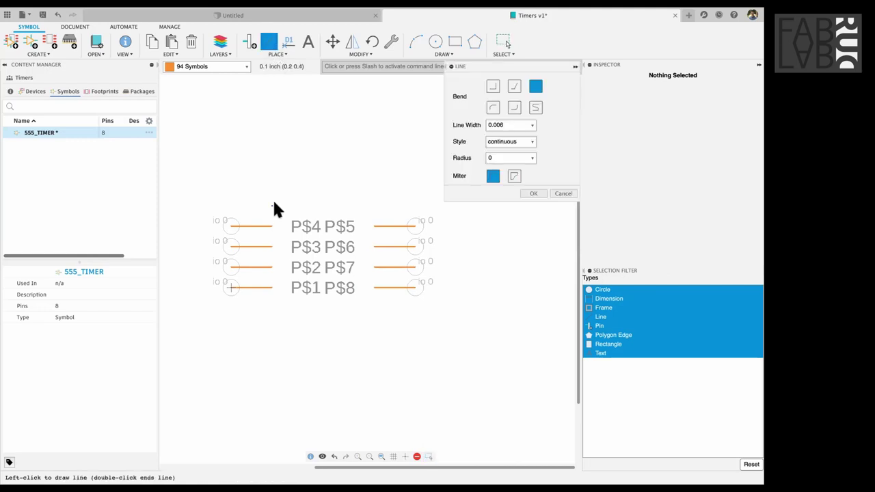
click(374, 226)
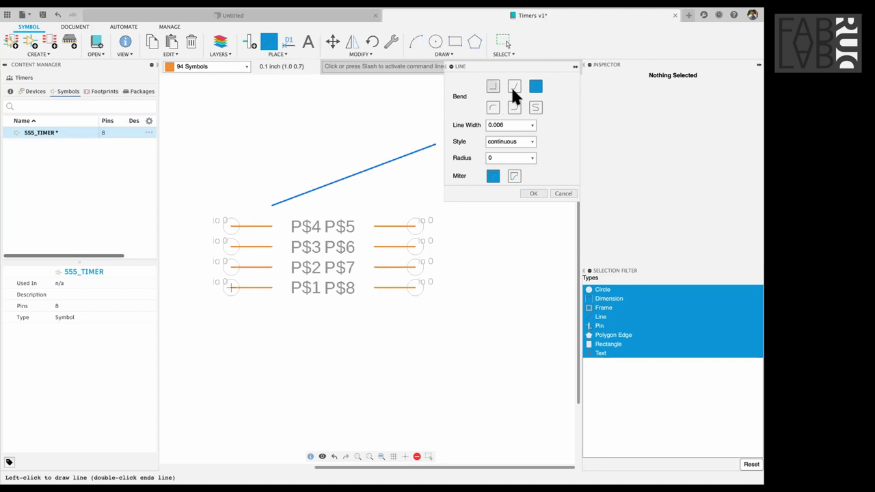
click(493, 86)
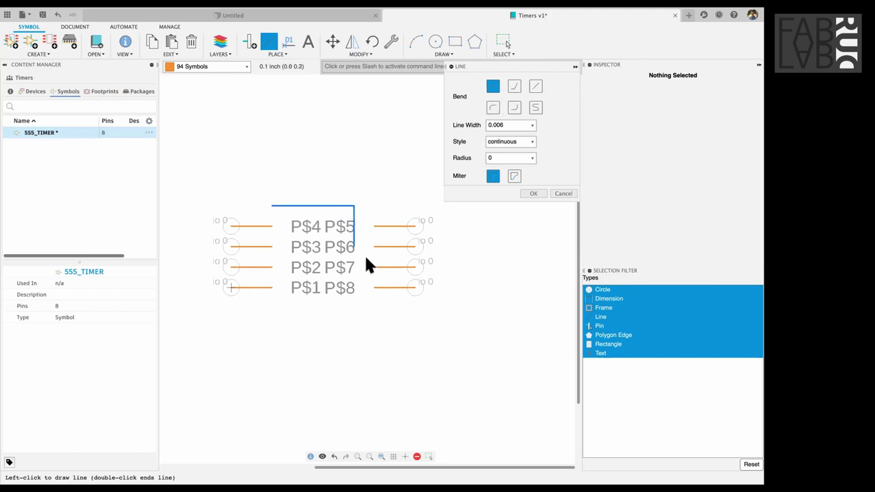
click(369, 305)
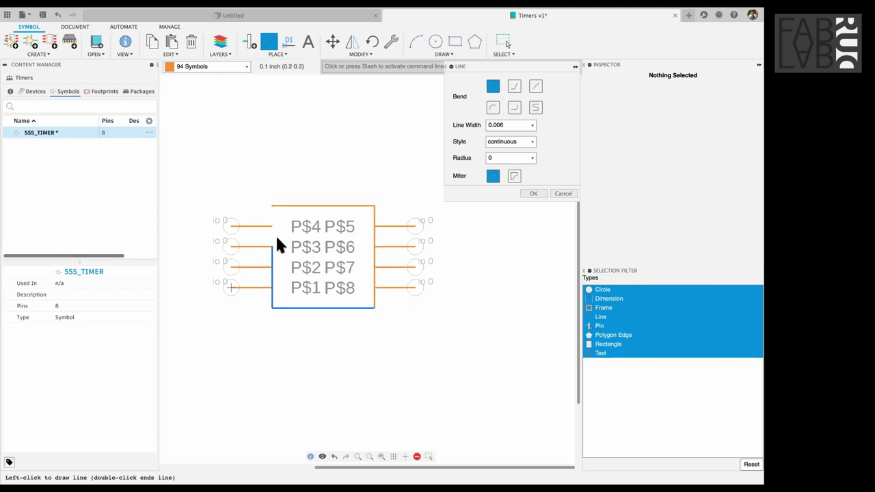
click(271, 205)
key(Escape)
- Dismiss the edge options and switch to the LM555 datasheet's pin configuration page
scroll(267, 186, down, 2)
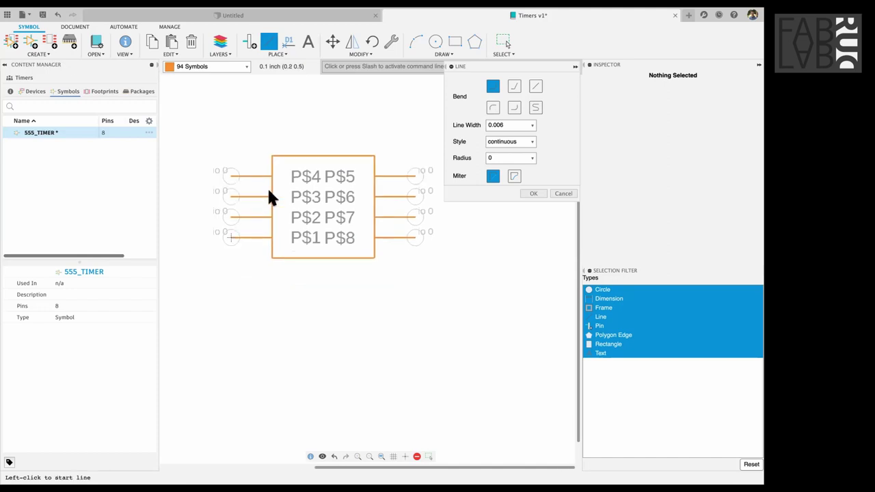
right_click(268, 187)
key(Escape)
key(Escape)
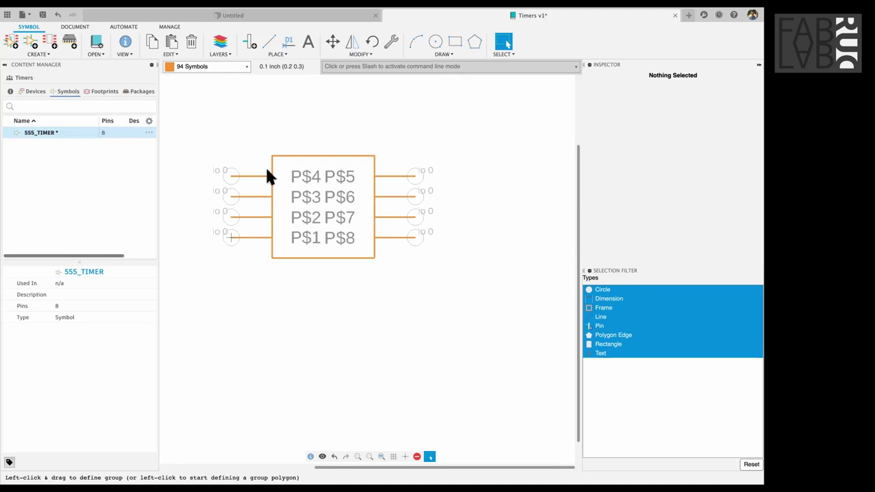
mouse_move(377, 24)
key(super+Tab)
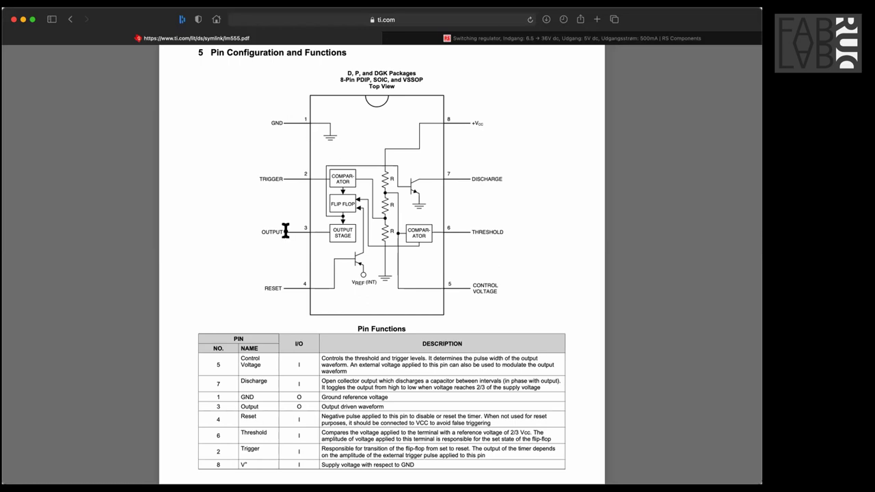
double_click(274, 289)
scroll(278, 301, down, 2)
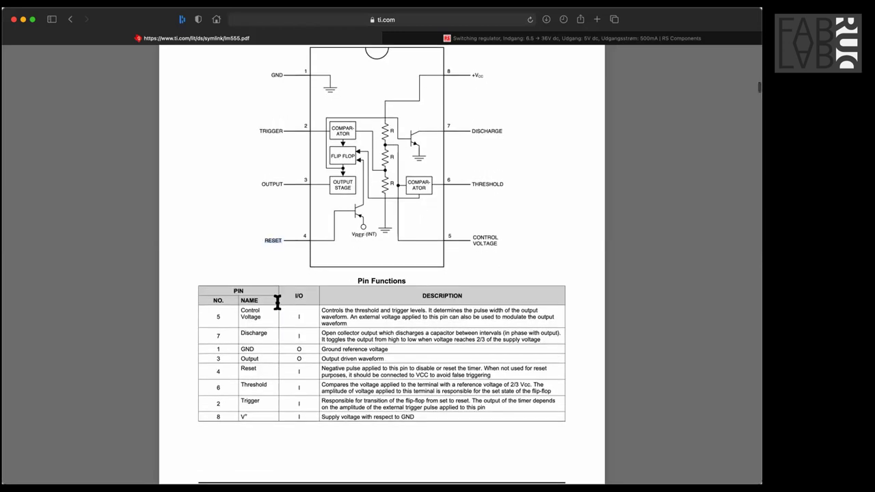
scroll(277, 301, down, 1)
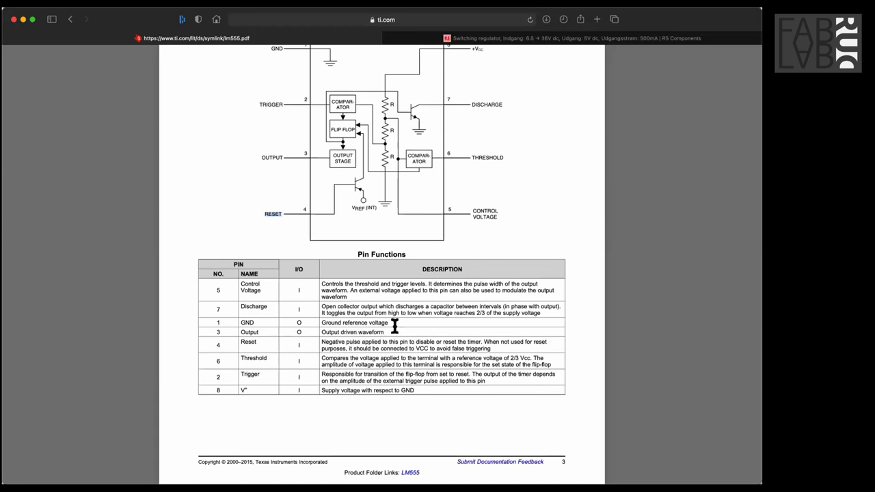
scroll(398, 287, up, 3)
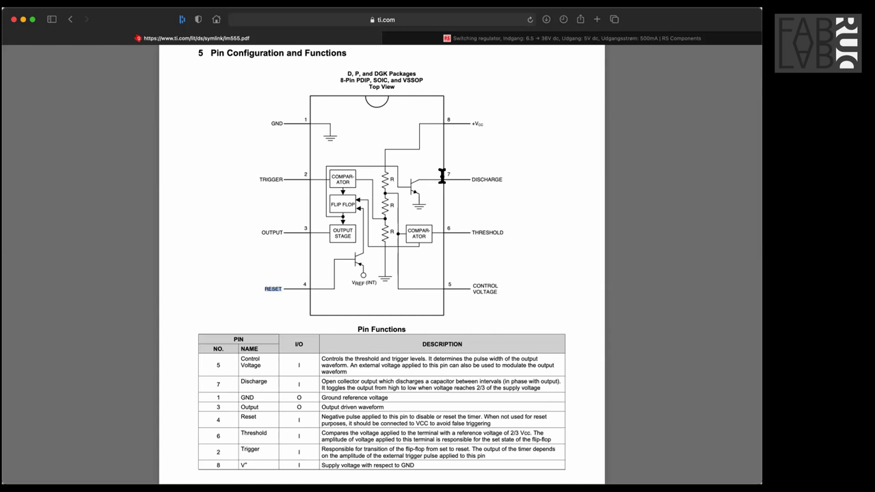
click(376, 160)
scroll(375, 159, down, 1)
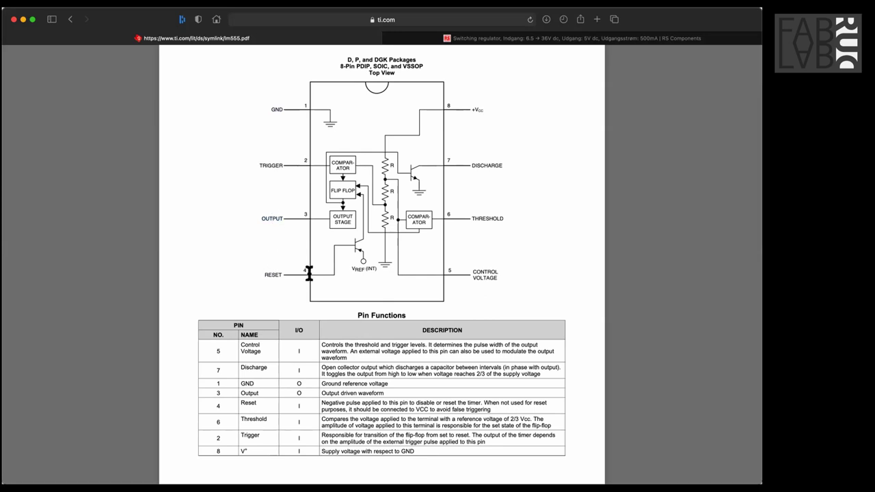
double_click(491, 278)
drag(504, 274, 472, 272)
scroll(325, 229, down, 1)
scroll(325, 230, down, 1)
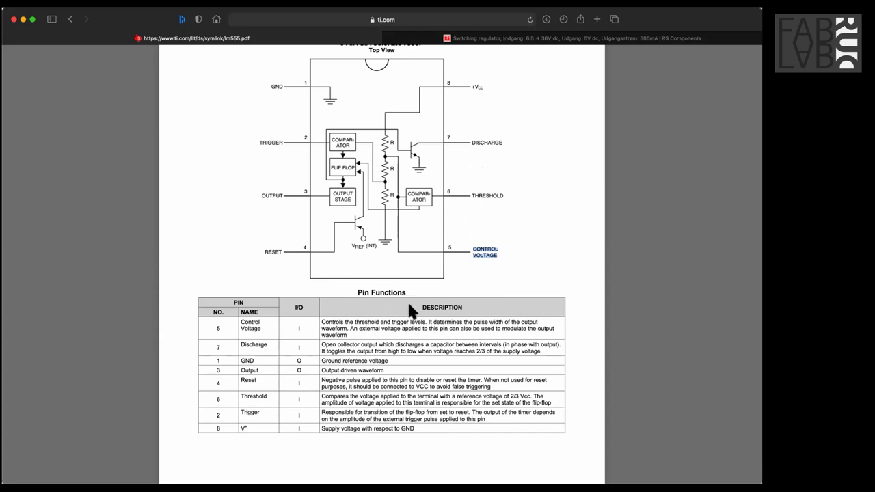
- Search images for '555 timer symbol' and preview the Electronics Club 555 Timer IC image
key(super+t)
text(555)
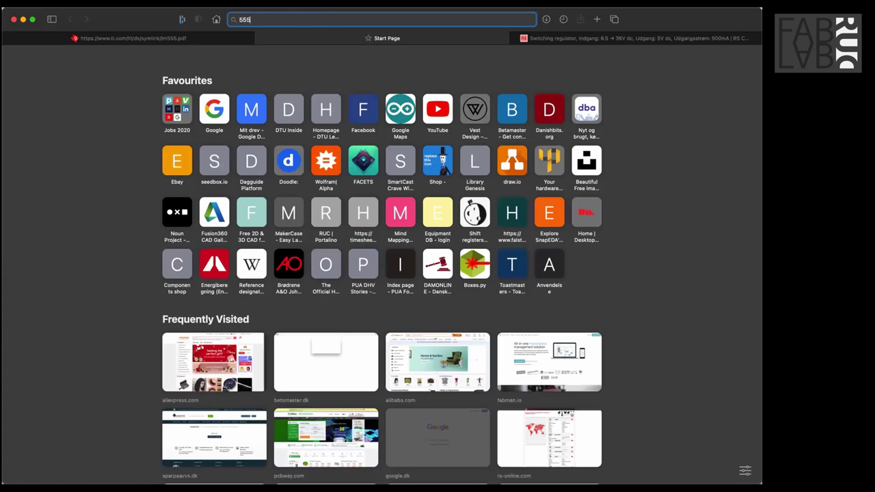
text( timer sys)
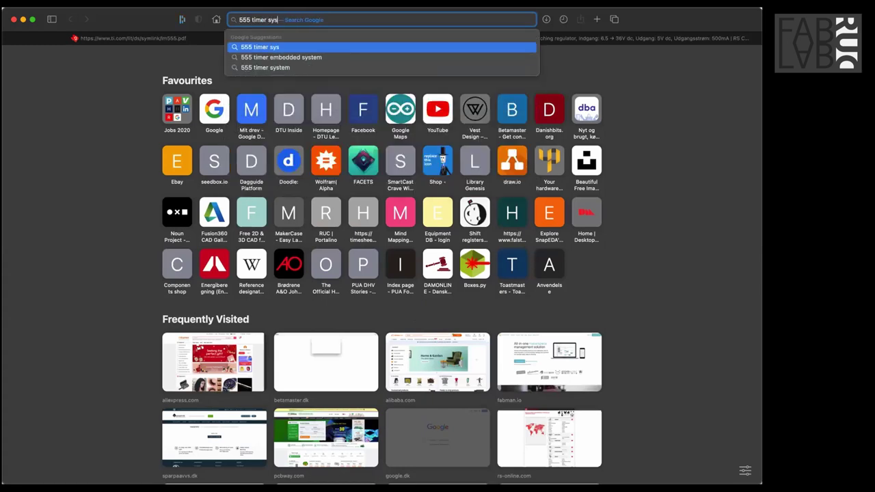
key(BackSpace)
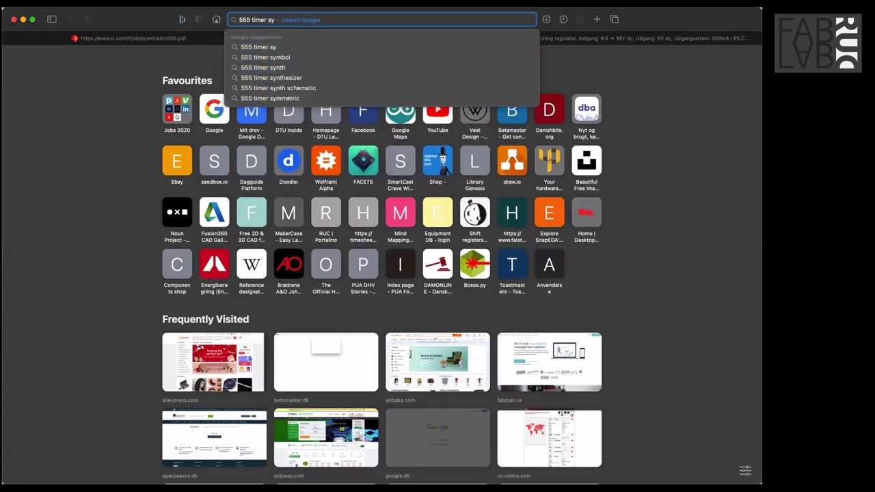
text(mbol)
key(Return)
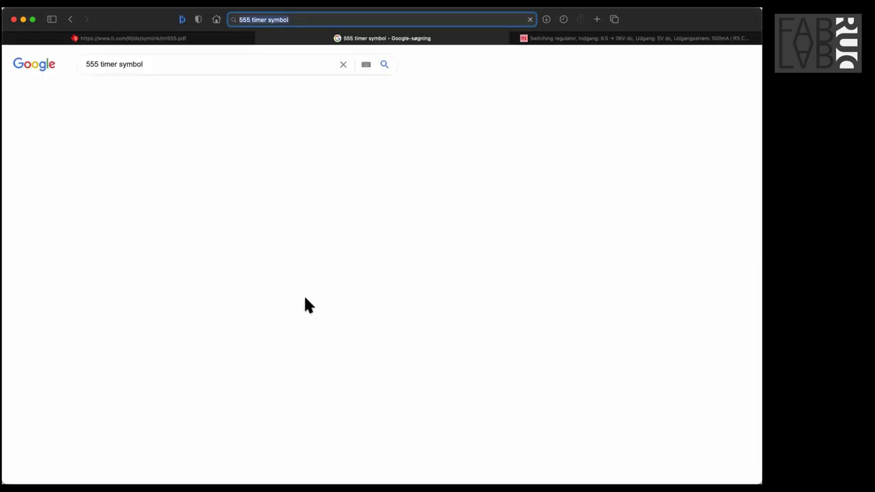
click(194, 182)
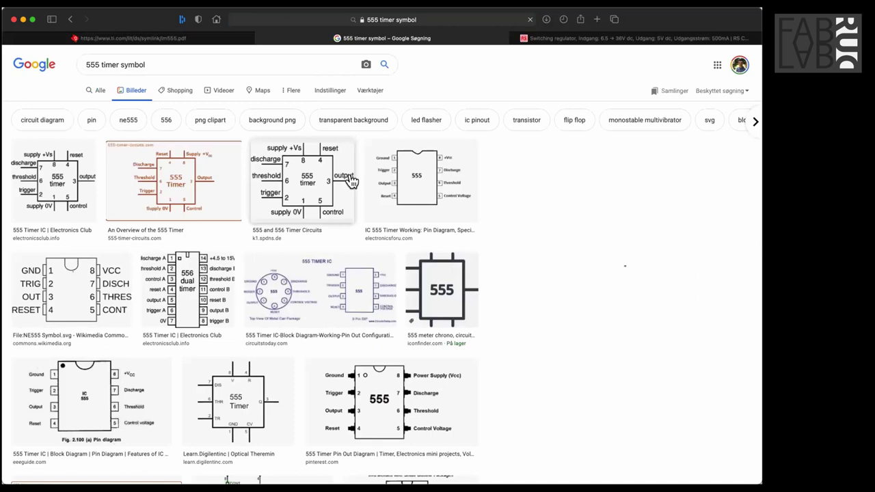
click(350, 180)
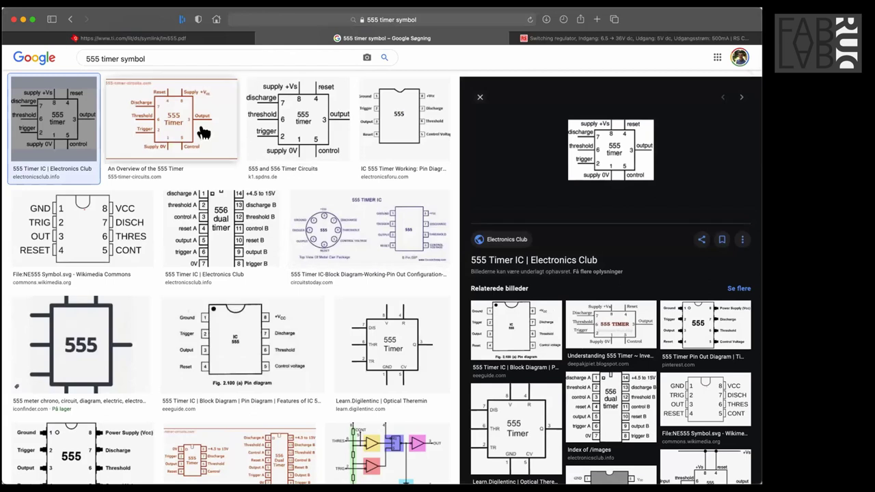
scroll(301, 130, down, 1)
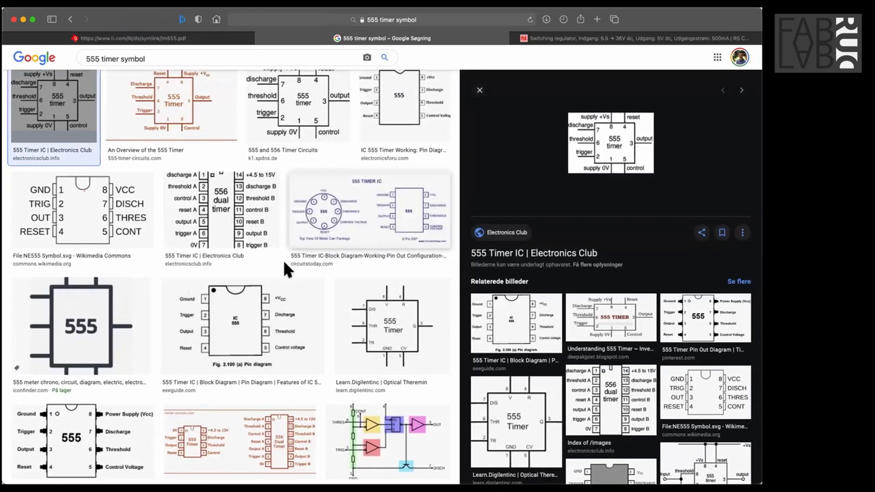
scroll(293, 135, up, 1)
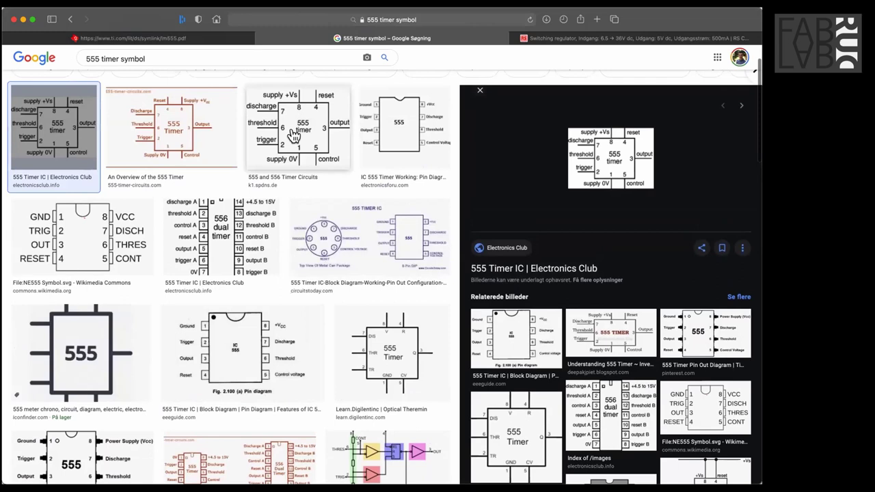
scroll(293, 136, up, 2)
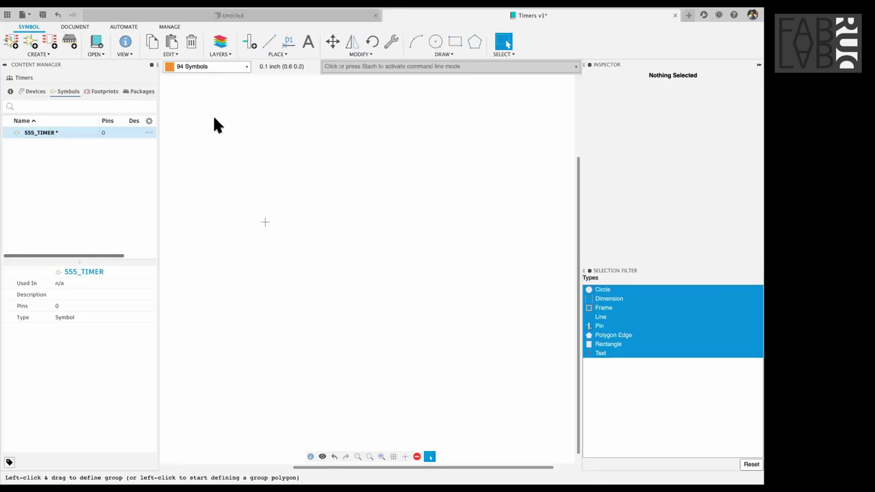
- Clear all existing pins and lines from the 555_TIMER symbol canvas
key(p)
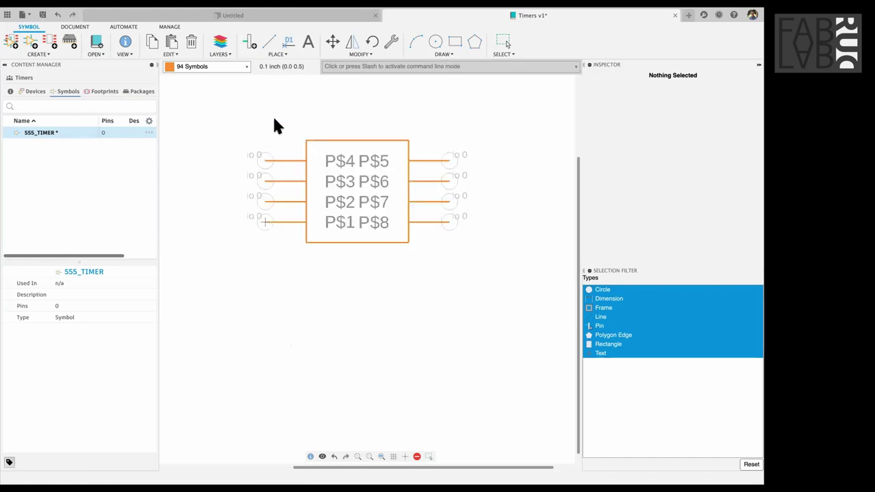
key(Escape)
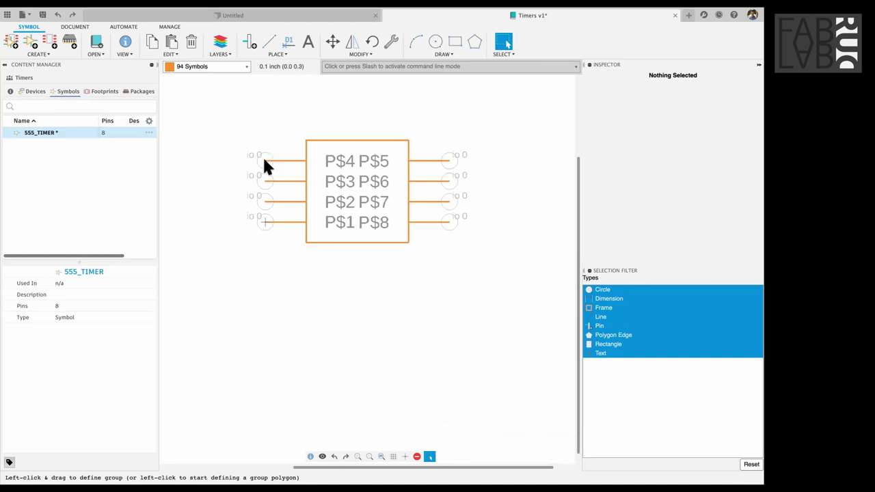
key(ctrl+a)
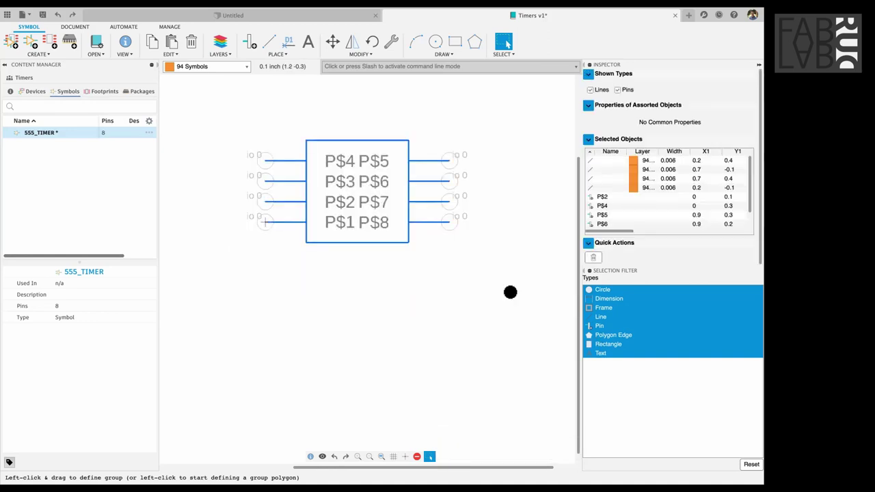
key(Delete)
- Place pins P$1–P$4 in a vertical column on the left side
click(252, 40)
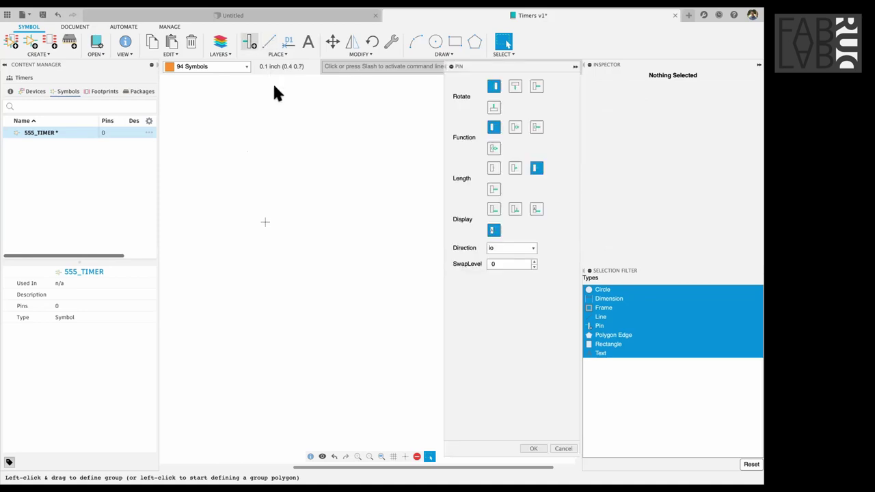
click(266, 99)
click(266, 120)
click(266, 140)
click(266, 161)
- Place flipped pins P$5–P$8 on the right, opposite P$4 up to P$1
right_click(394, 160)
right_click(394, 160)
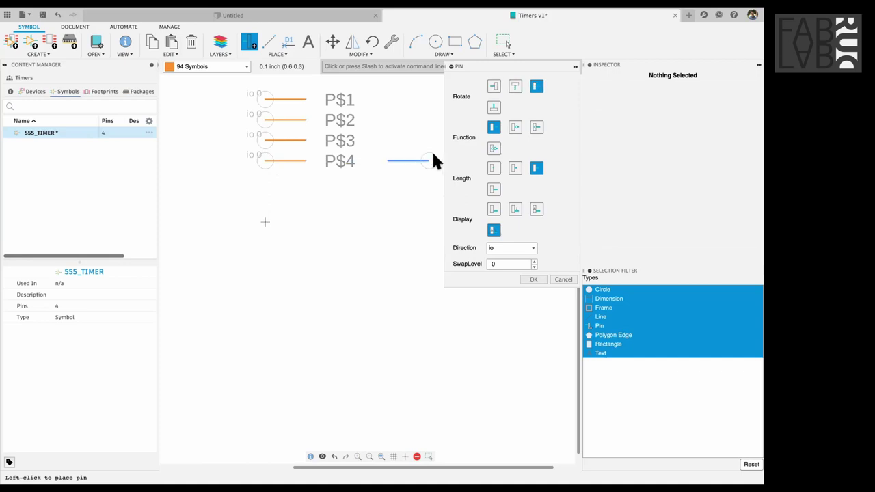
scroll(431, 151, right, 2)
scroll(431, 152, up, 1)
click(425, 173)
click(425, 153)
click(425, 132)
click(425, 112)
scroll(417, 108, down, 2)
key(Escape)
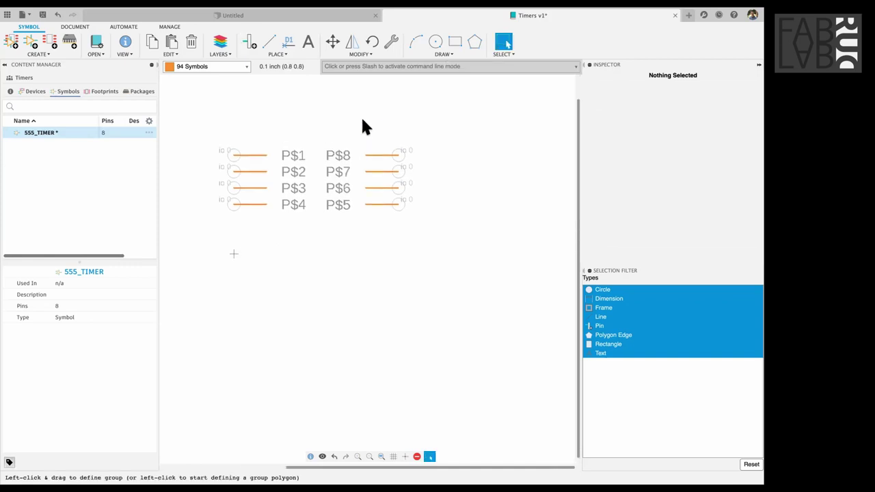
- Draw a right-angled rectangular body outline joining the pins' inner ends
key(l)
click(267, 134)
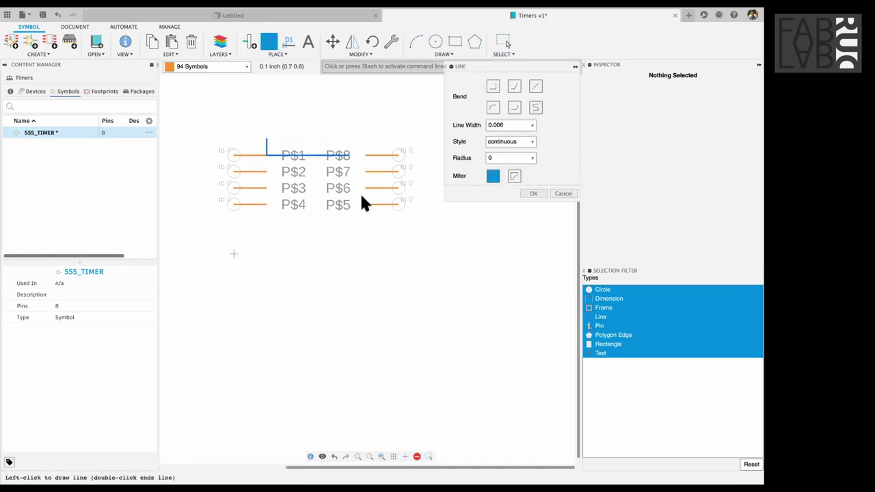
right_click(362, 200)
click(366, 220)
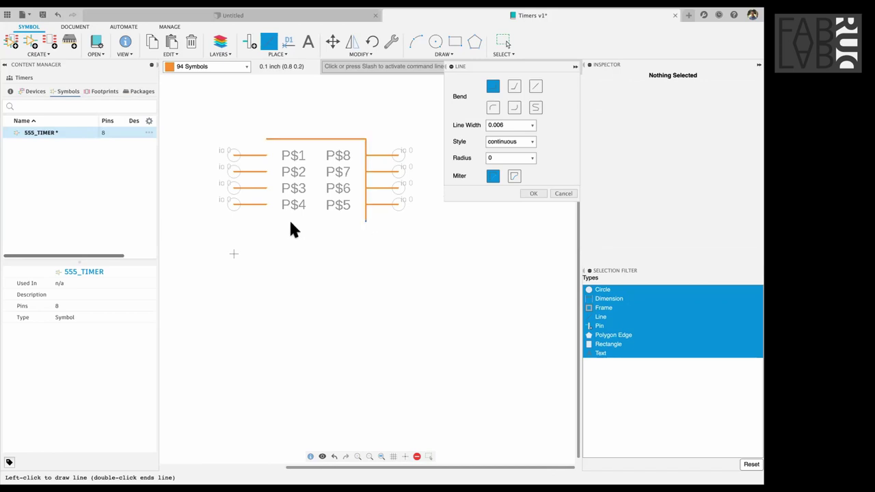
double_click(266, 139)
key(Escape)
key(Escape)
scroll(254, 133, up, 1)
scroll(255, 133, up, 2)
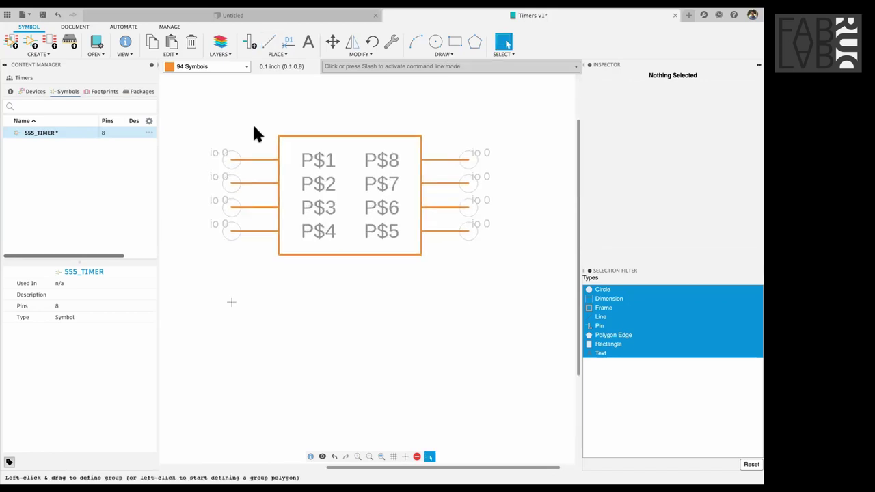
- Set the Direction of pins P$1 and P$8 to pwr in the Inspector
click(208, 135)
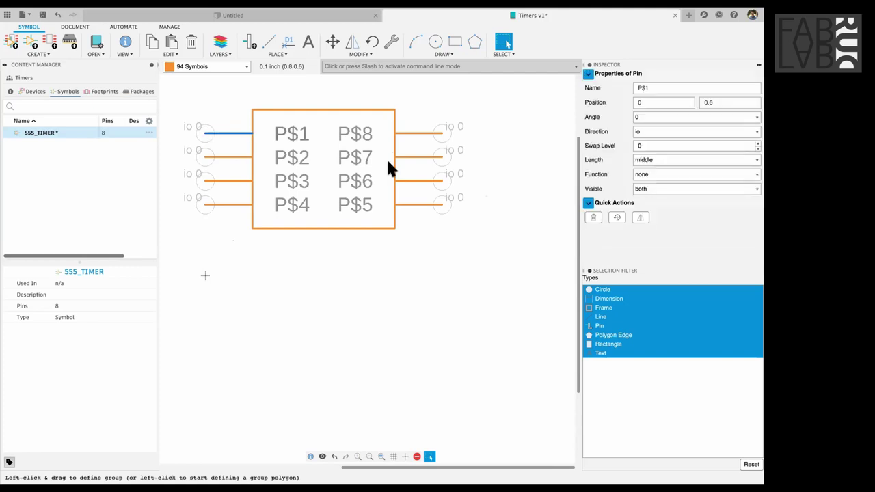
ctrl+click(440, 134)
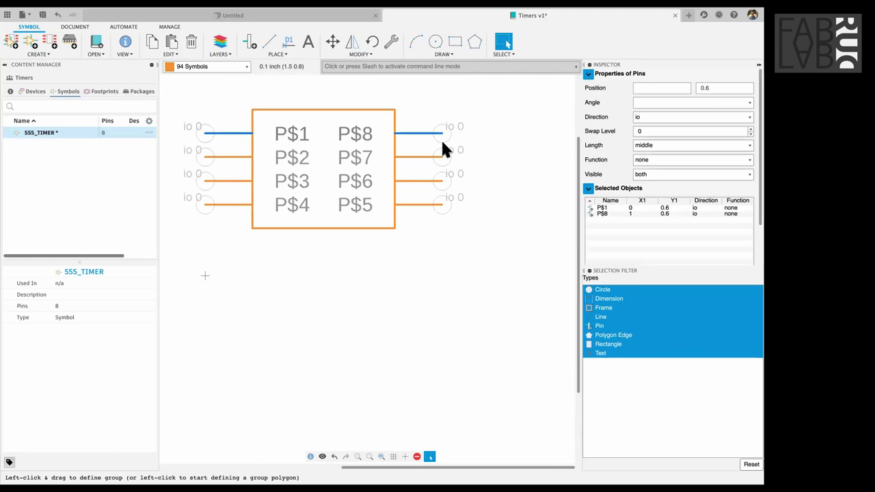
click(259, 99)
click(199, 126)
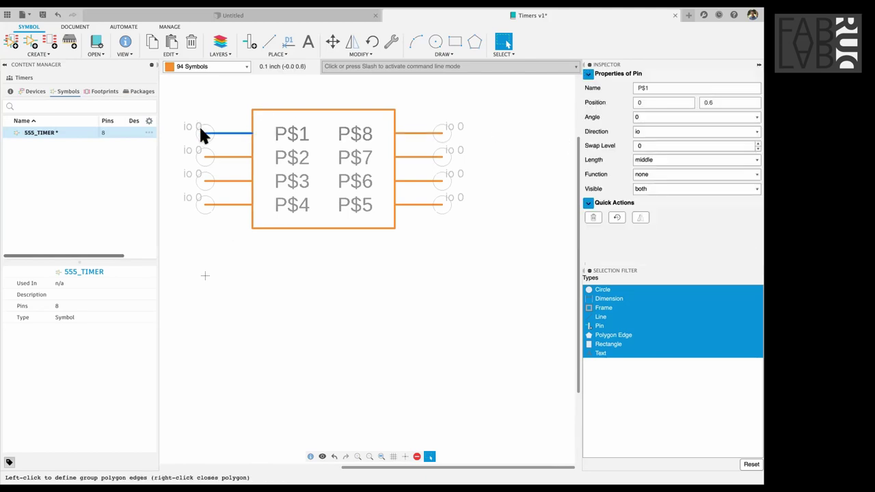
ctrl+click(443, 127)
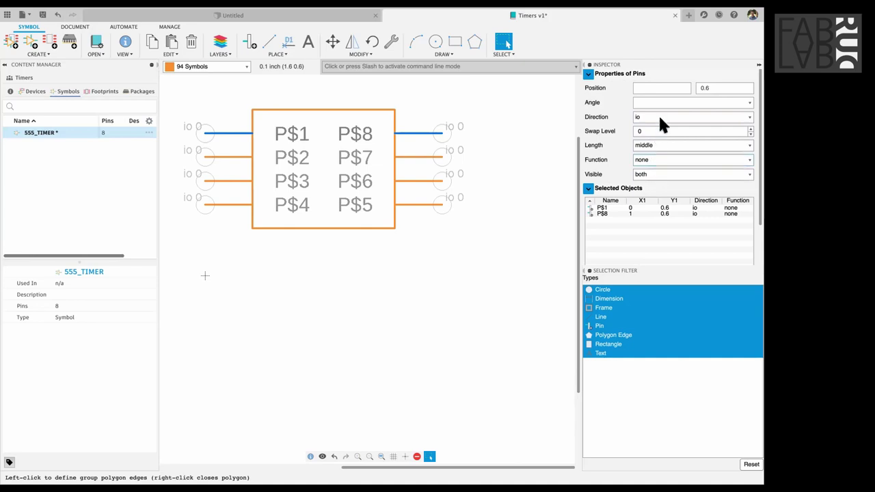
click(749, 118)
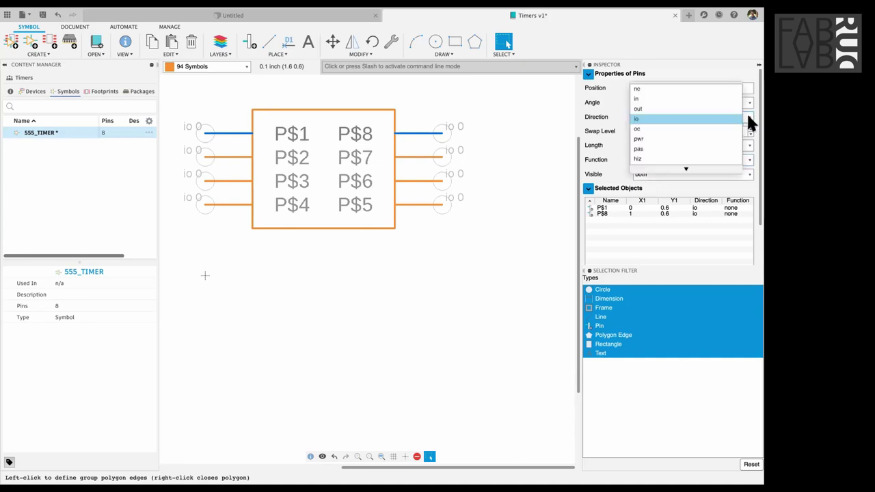
click(709, 138)
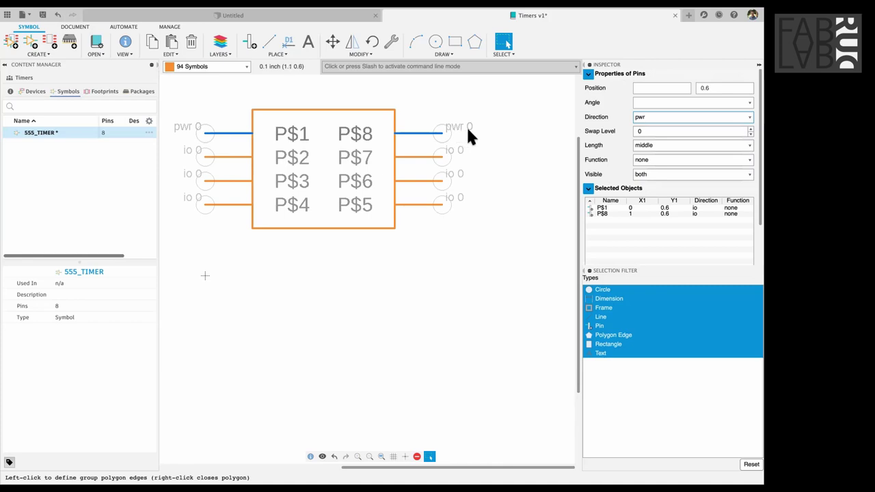
- Deselect the pins and browse the Modify, Place and Draw menus
click(479, 141)
scroll(478, 142, down, 1)
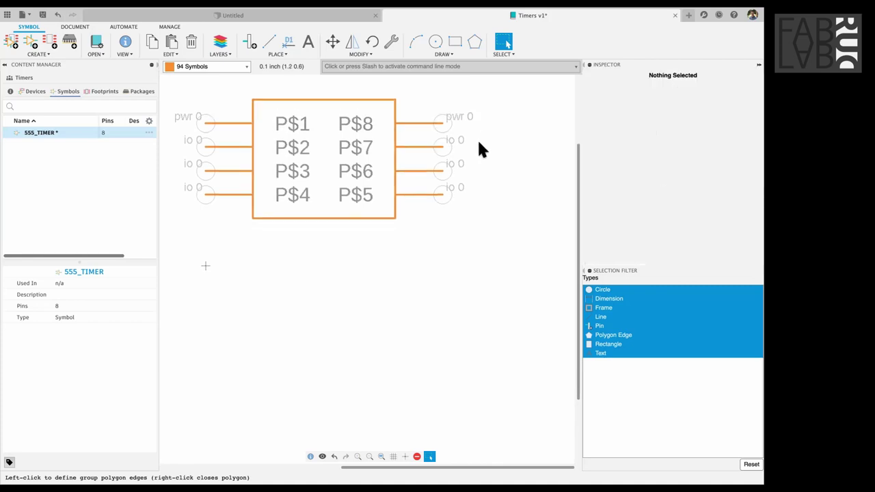
scroll(216, 145, left, 2)
scroll(217, 145, up, 1)
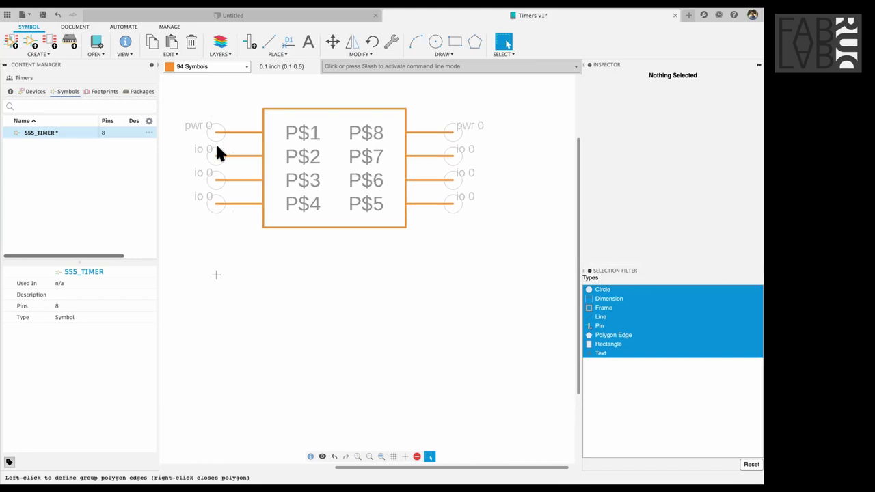
scroll(217, 145, left, 2)
scroll(216, 145, down, 1)
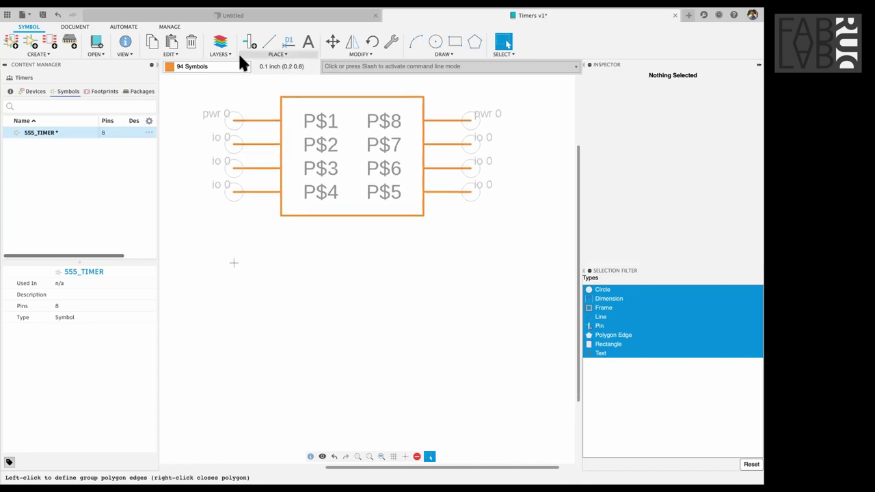
click(359, 52)
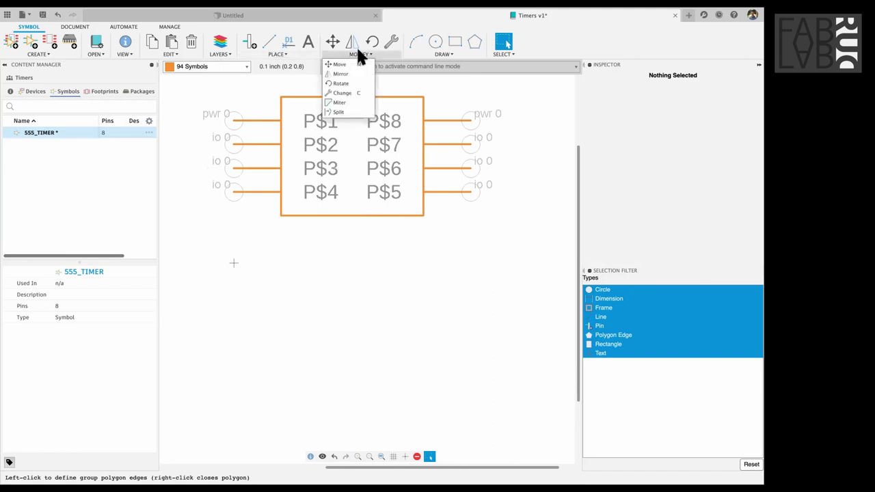
click(286, 55)
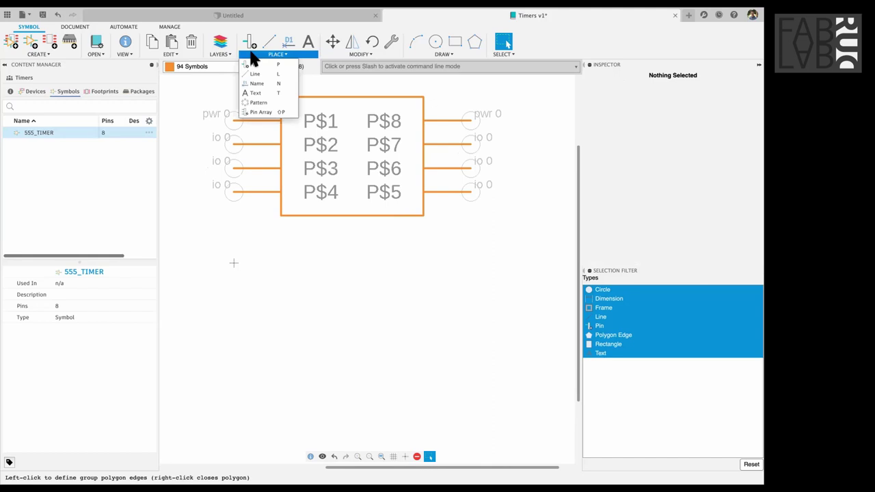
click(436, 53)
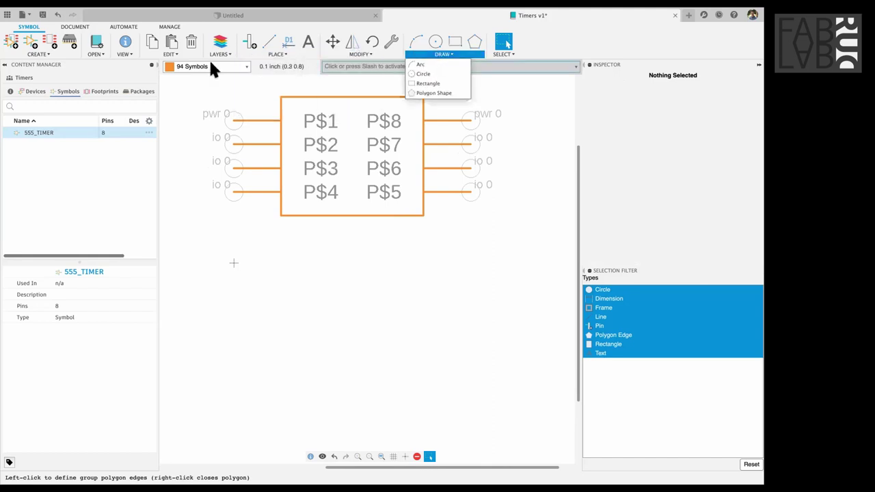
- With the Name tool, rename pins 1 and 2 to GND and TRIG
click(179, 53)
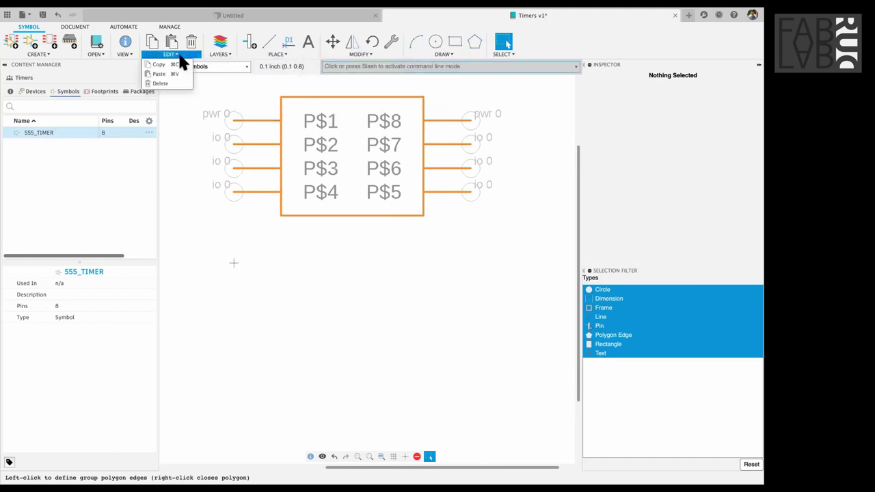
click(122, 54)
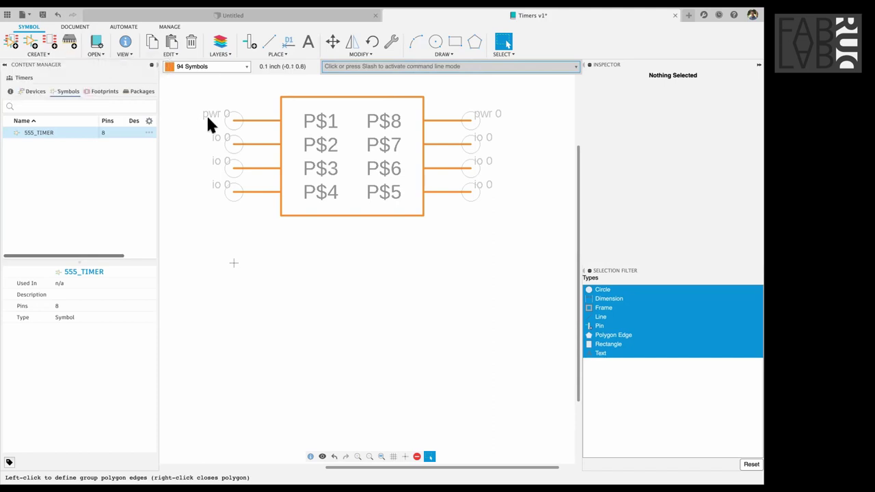
key(n)
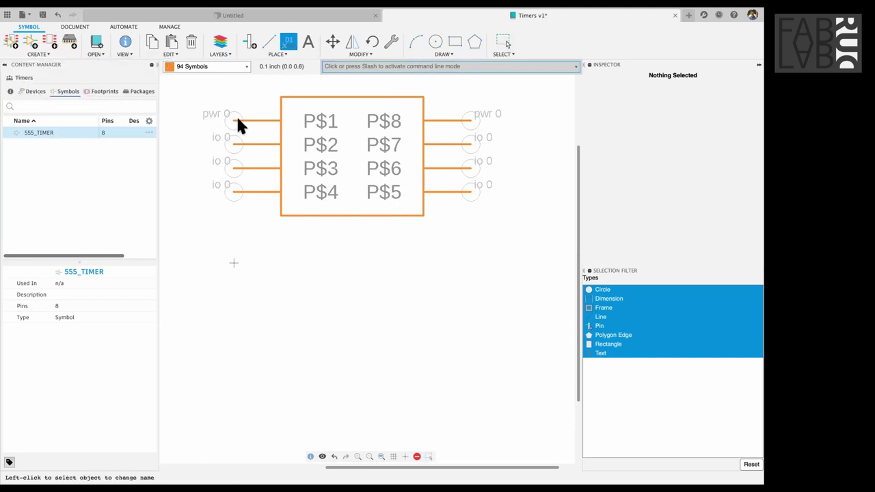
click(236, 119)
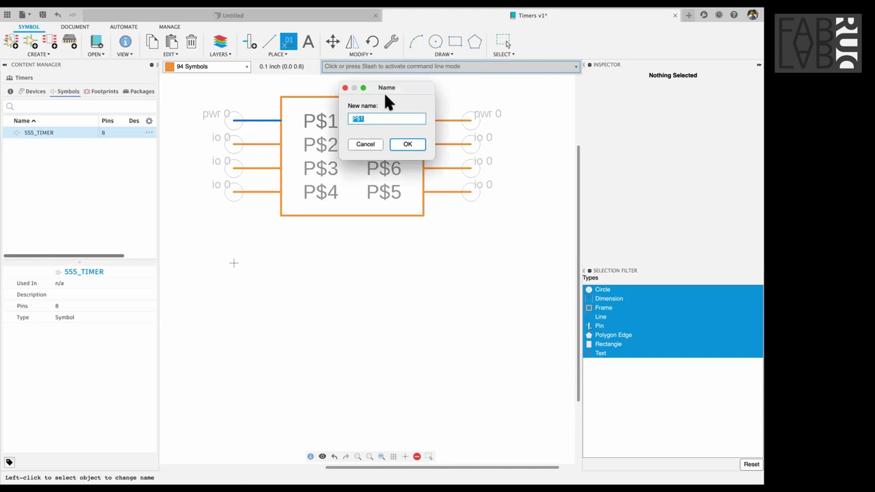
drag(385, 90, 418, 88)
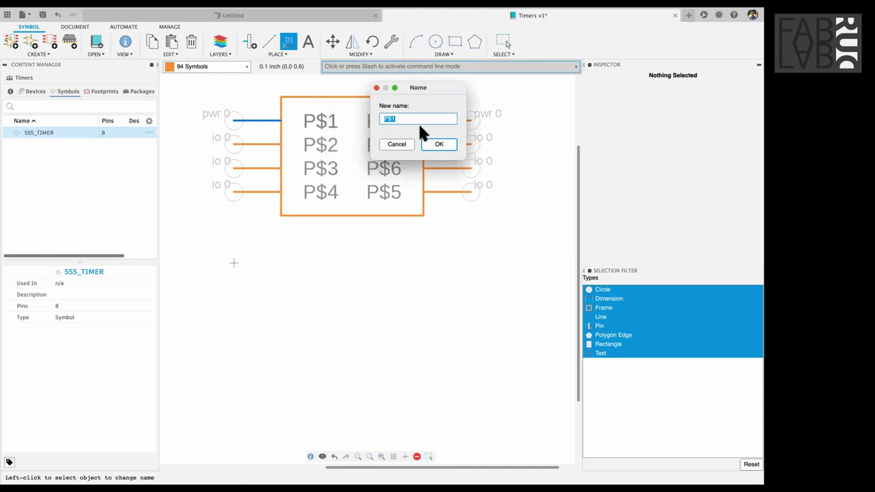
text(GND)
key(Return)
click(232, 143)
text(TRIG)
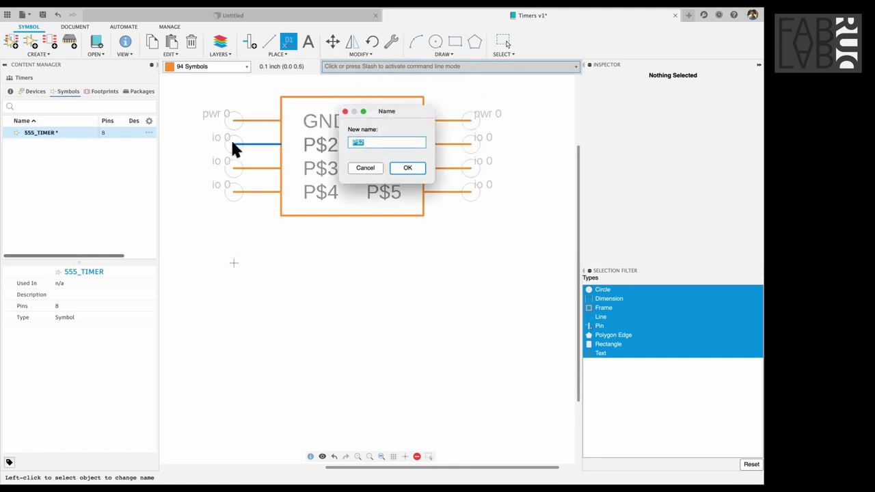
key(Return)
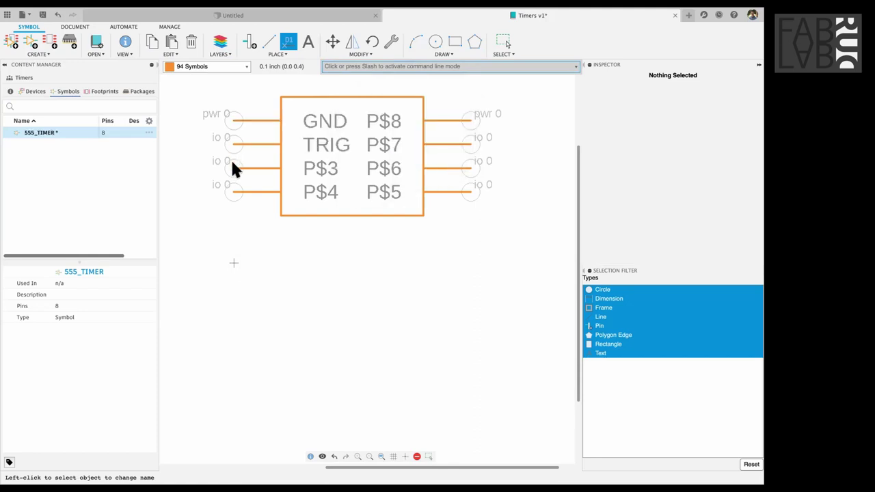
- Rename pins 3 and 4 to OUT and RST
click(232, 166)
text(OUT)
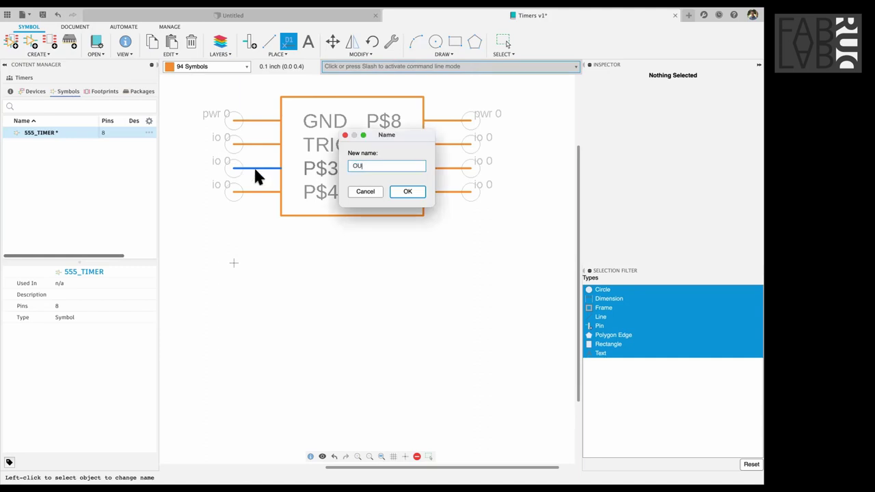
key(Return)
click(228, 190)
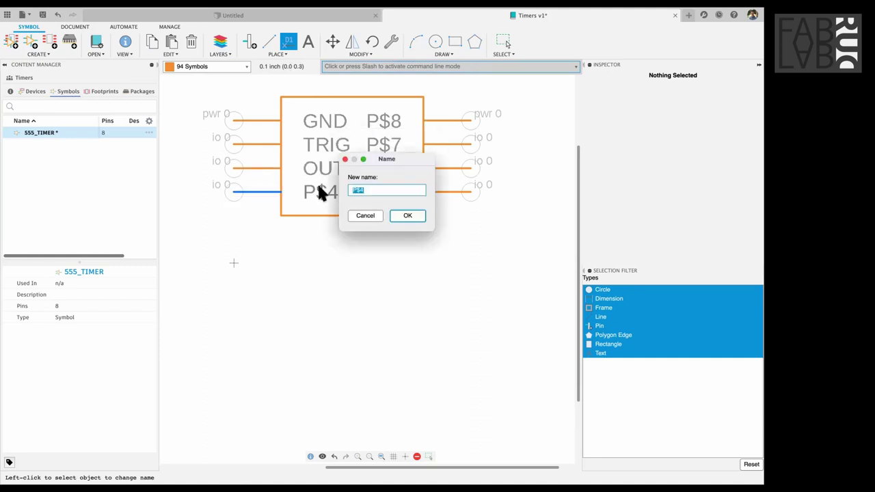
text(RST)
key(Return)
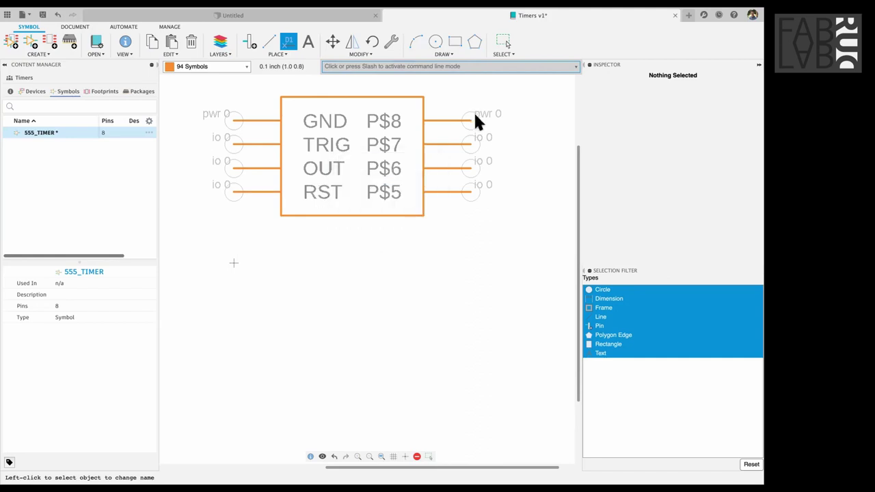
- Rename pins 8, 7 and 6 to VCC, DIS and THRE
click(468, 120)
text(VCC)
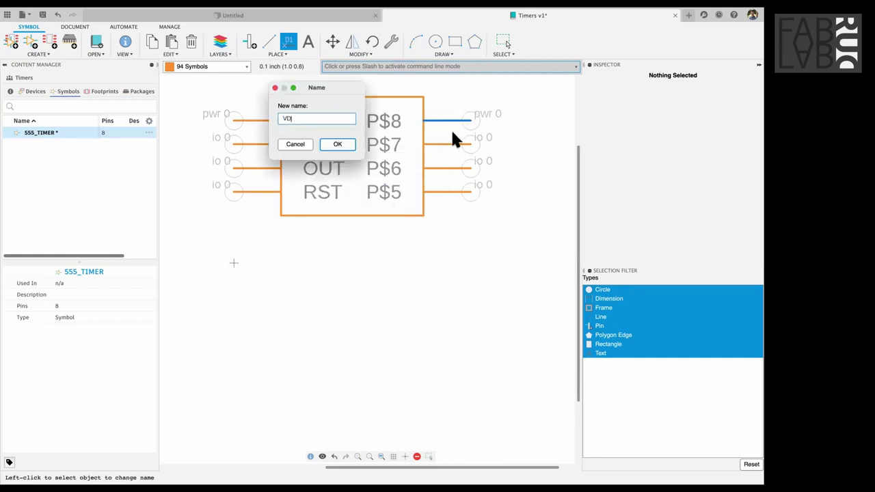
key(Return)
click(472, 144)
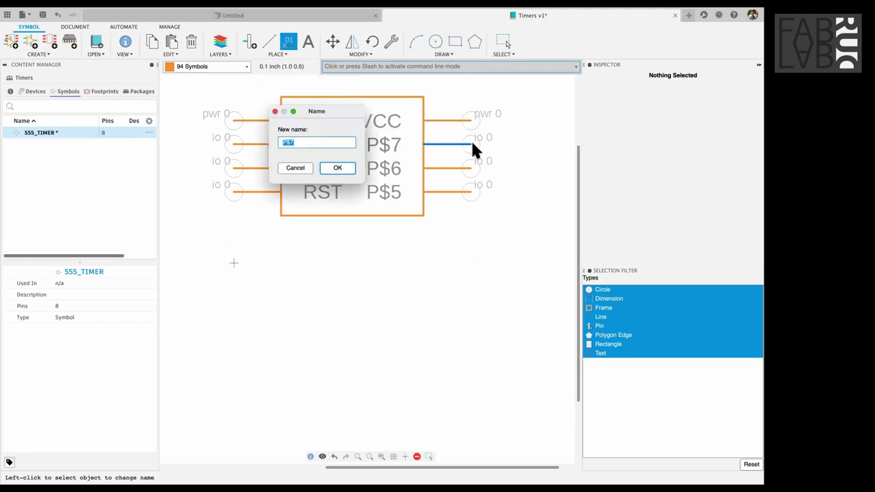
text(DISC)
key(BackSpace)
key(Return)
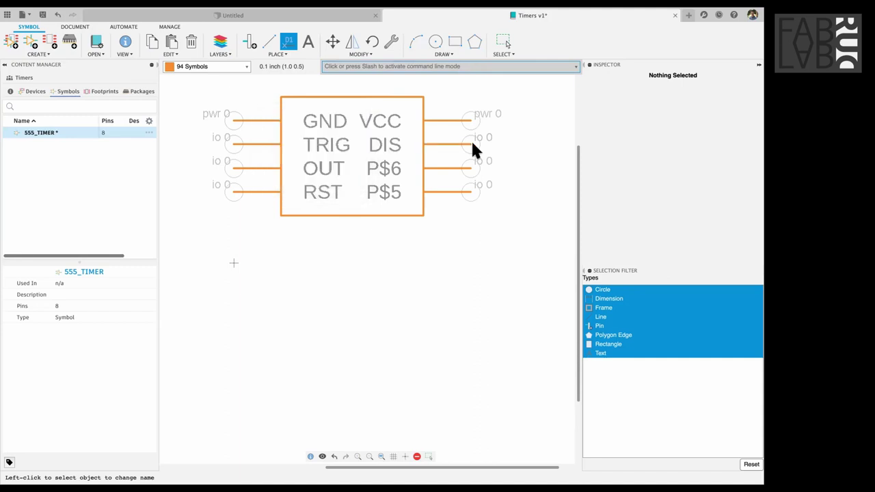
click(474, 166)
text(THRE)
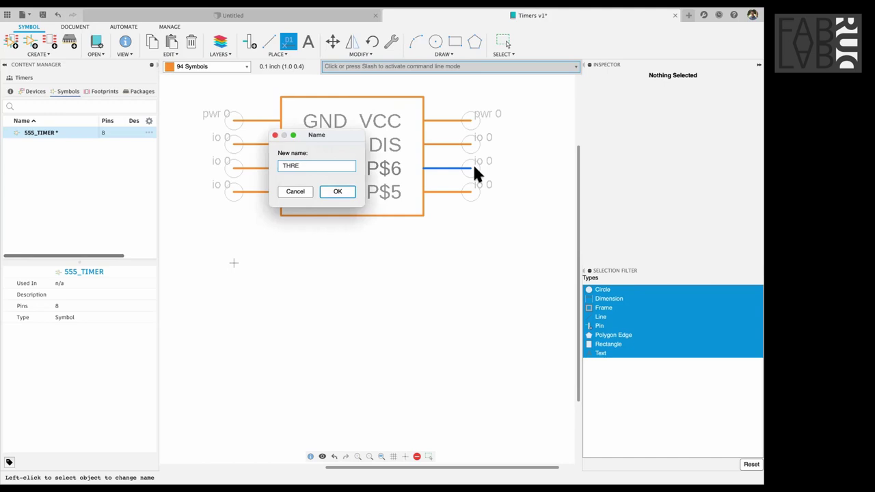
key(Return)
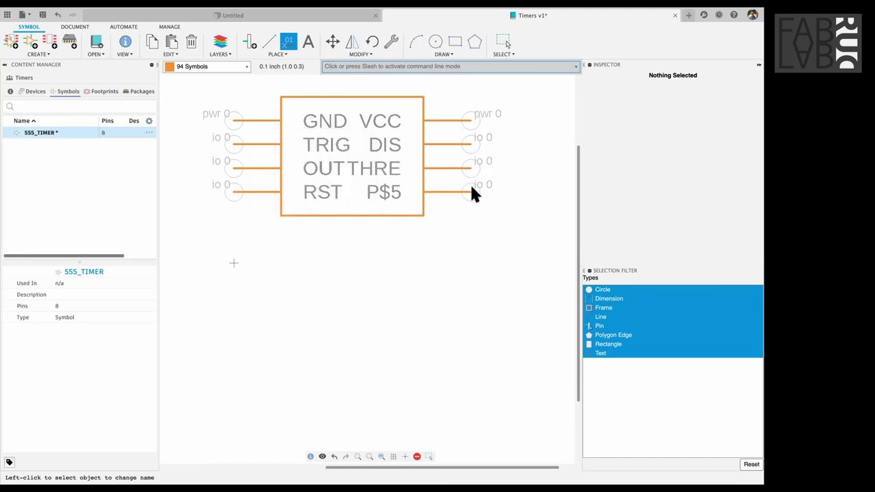
- Rename pin 5 to CONT_V
click(471, 187)
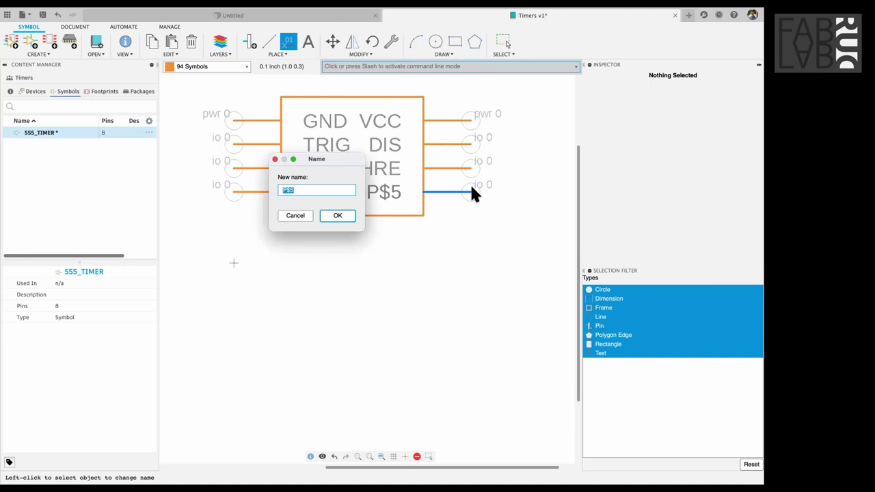
key(Escape)
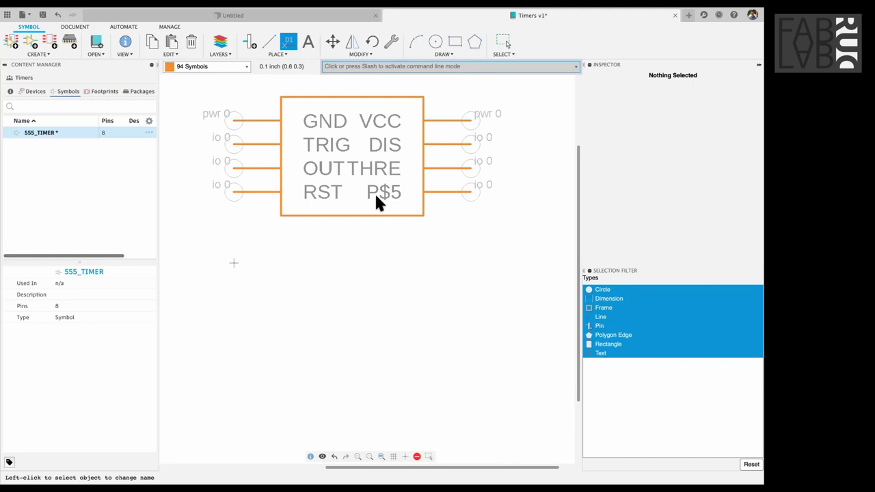
click(471, 195)
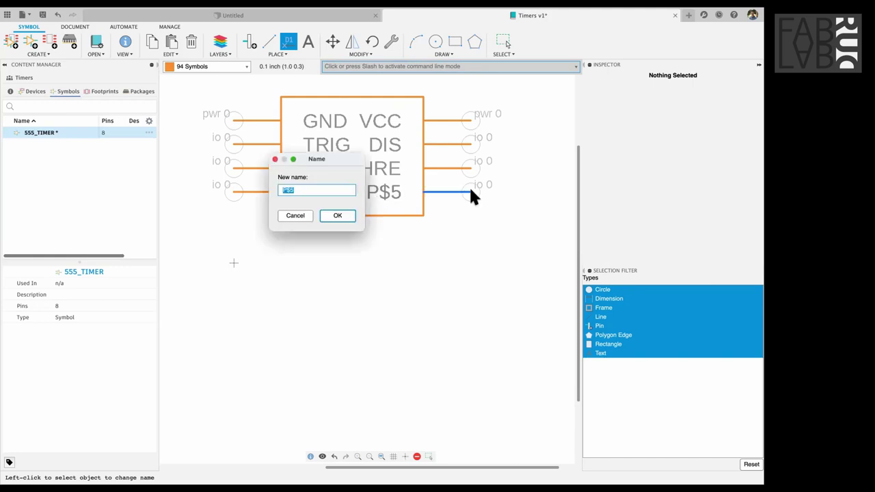
text(CONTROL)
key(BackSpace)
key(BackSpace)
key(BackSpace)
key(BackSpace)
text(T.V_)
key(Return)
- Group-select the right-hand pins and move them further right
scroll(365, 163, down, 3)
key(Escape)
drag(382, 119, 455, 216)
key(m)
click(460, 159)
key(Escape)
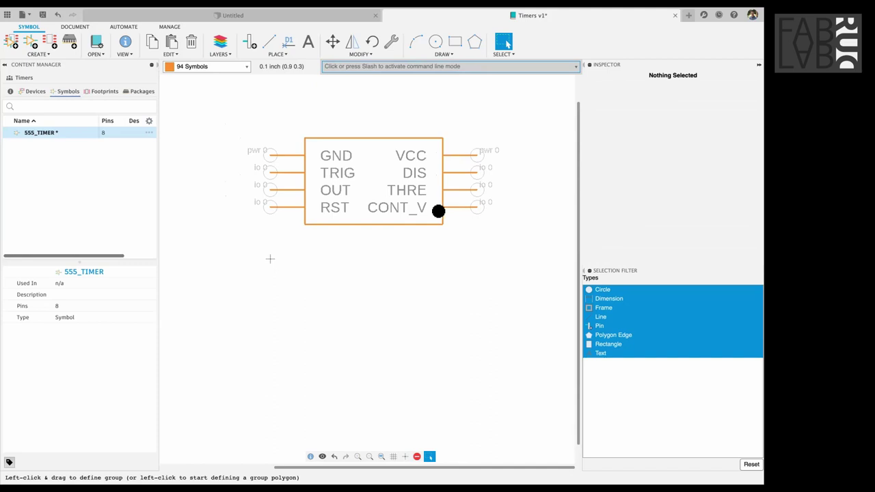
- Undo the move of the right-hand pins with Ctrl+Z
scroll(345, 234, down, 1)
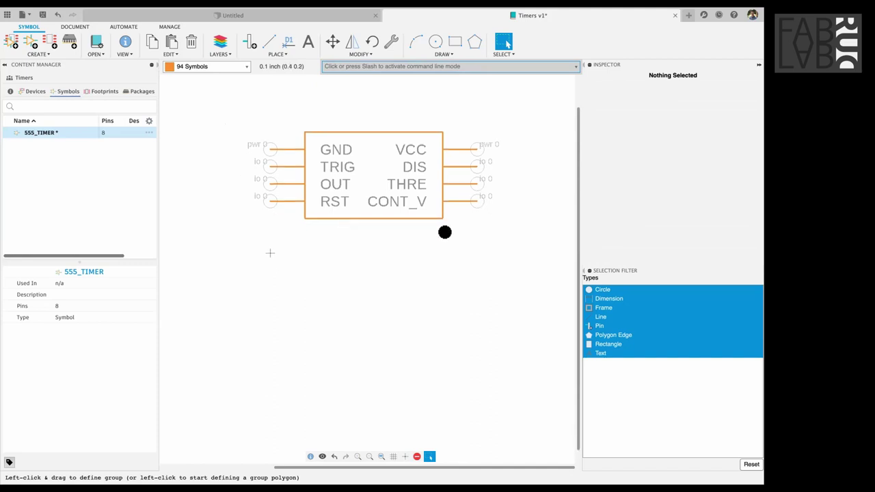
scroll(441, 231, up, 1)
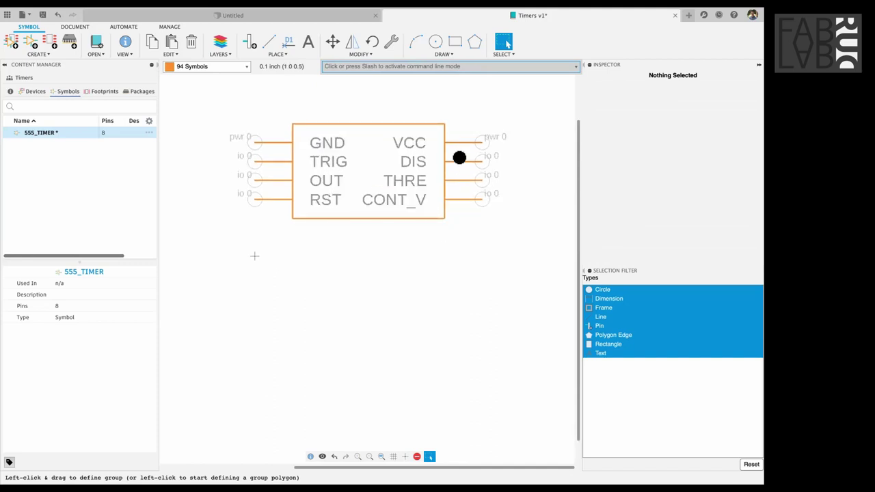
key(ctrl+z)
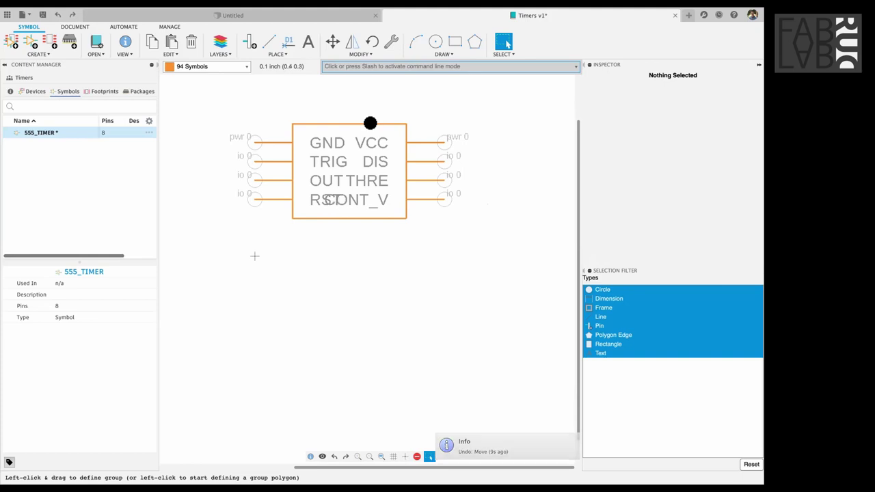
- Try rectangle and polygon selections of the right-hand pins, clear them, and save the Timers design
drag(369, 108, 478, 250)
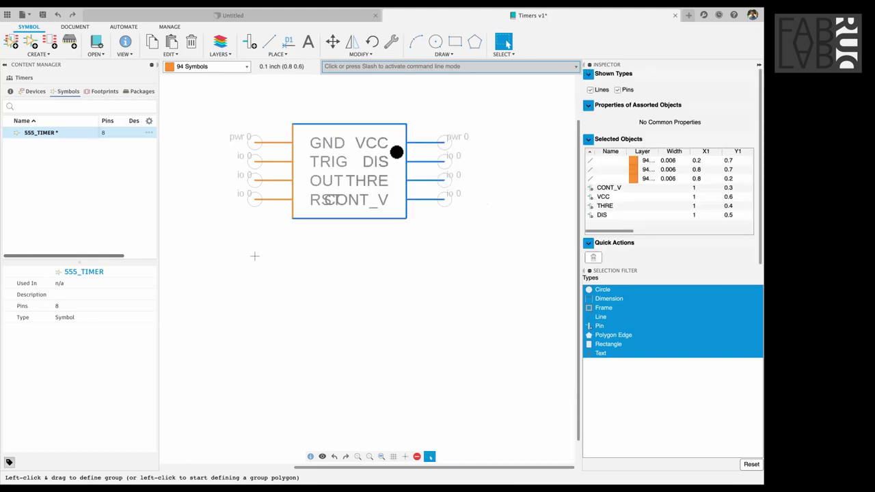
click(462, 142)
drag(364, 108, 500, 270)
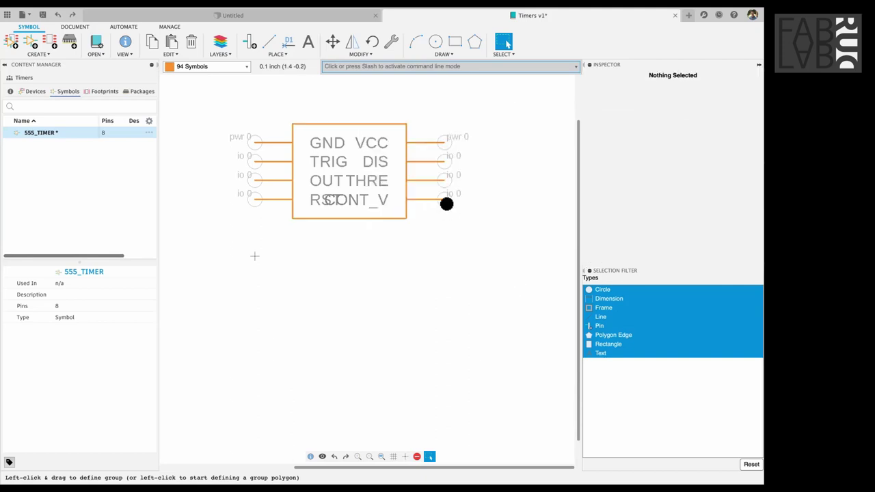
click(460, 200)
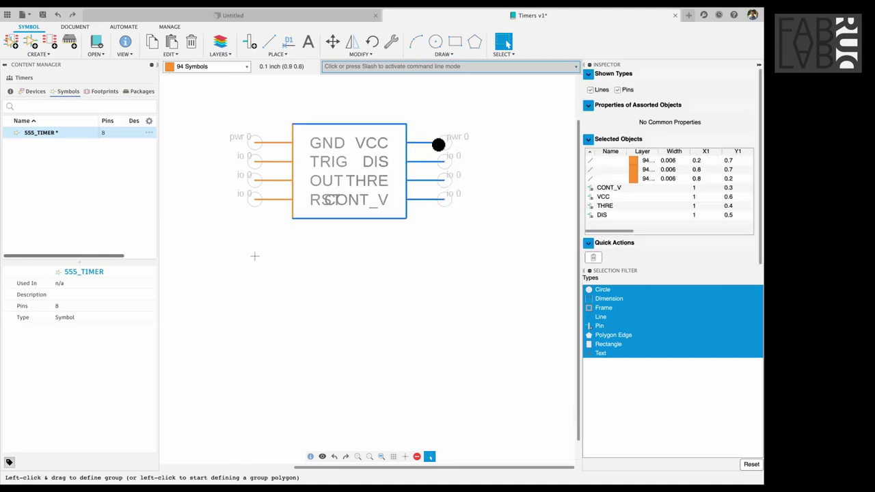
click(463, 143)
click(341, 104)
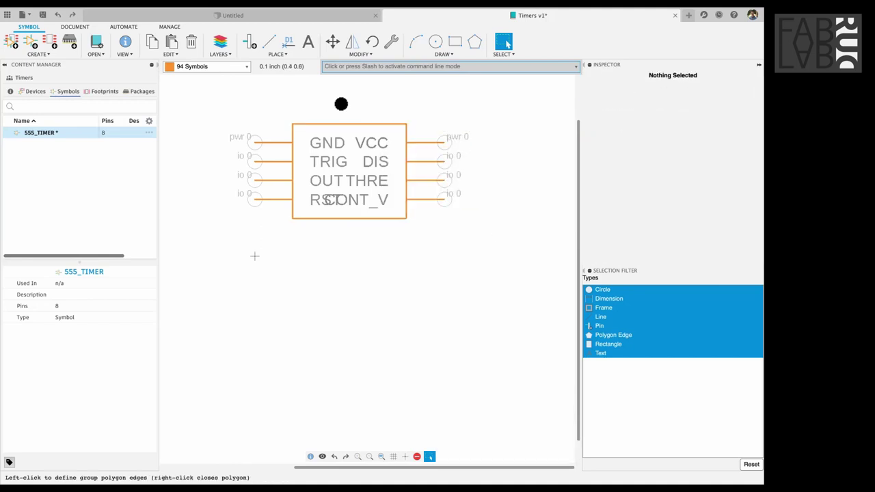
click(481, 240)
right_click(488, 250)
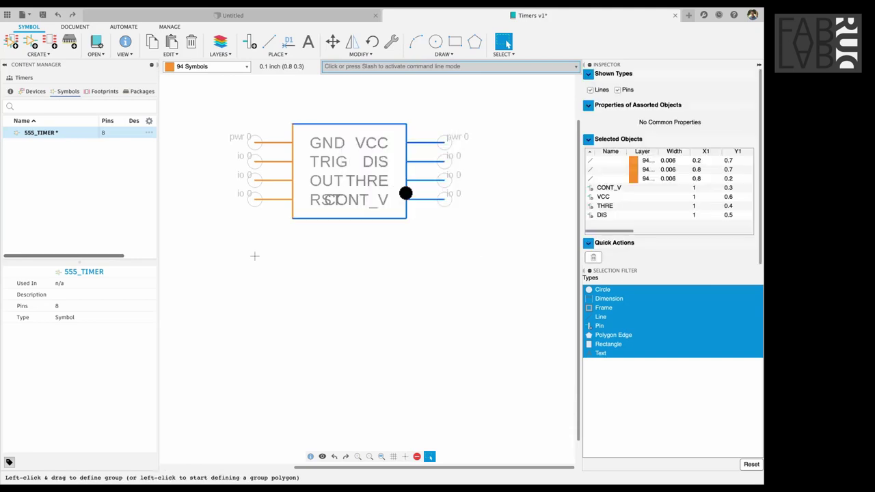
click(418, 192)
right_click(438, 184)
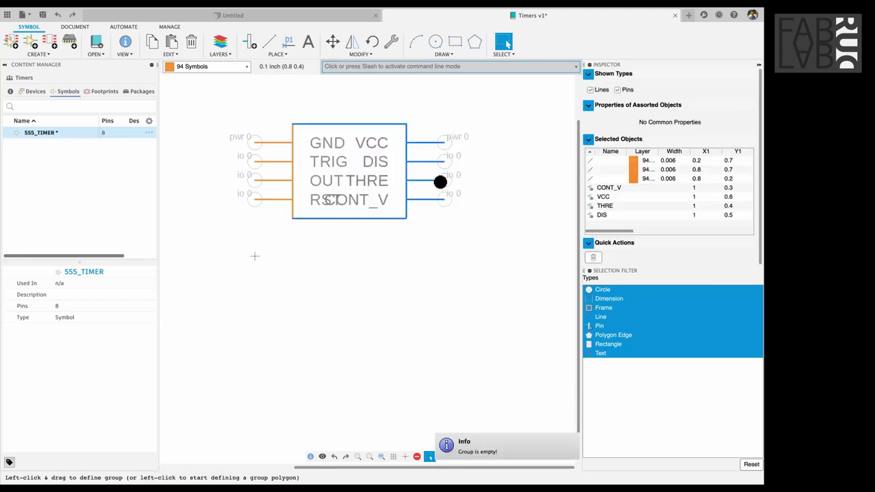
click(486, 185)
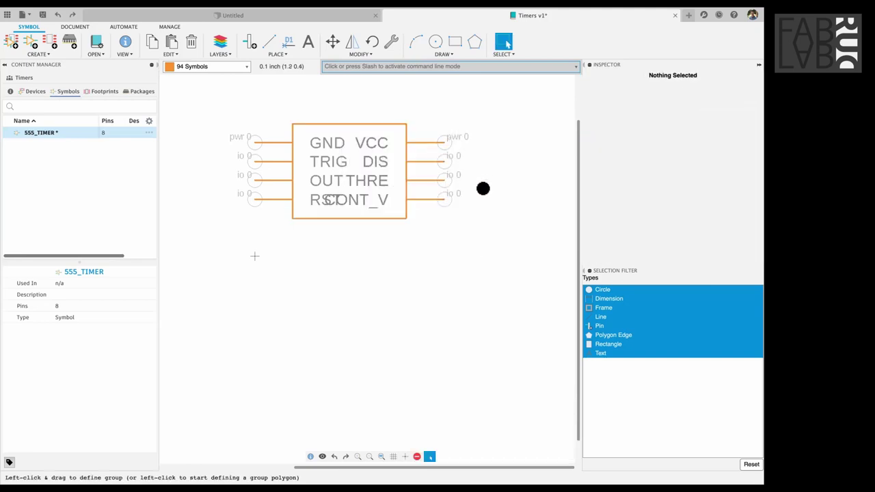
key(ctrl+s)
key(Return)
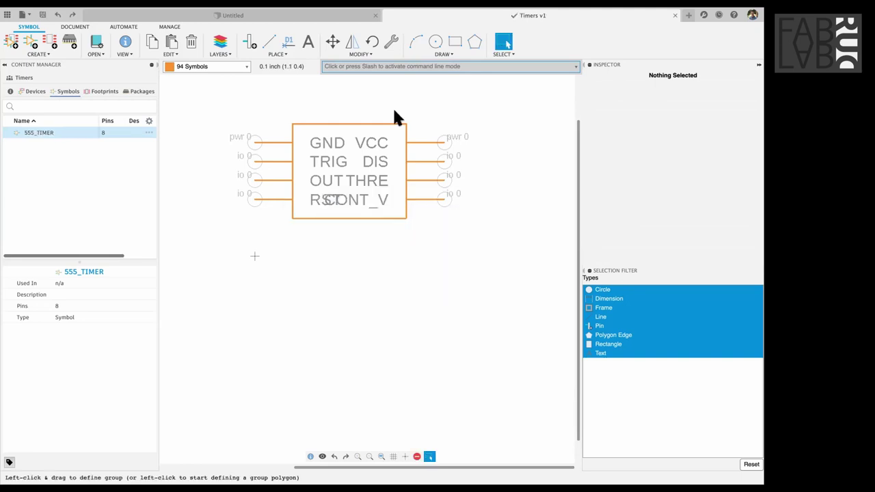
drag(356, 98, 492, 242)
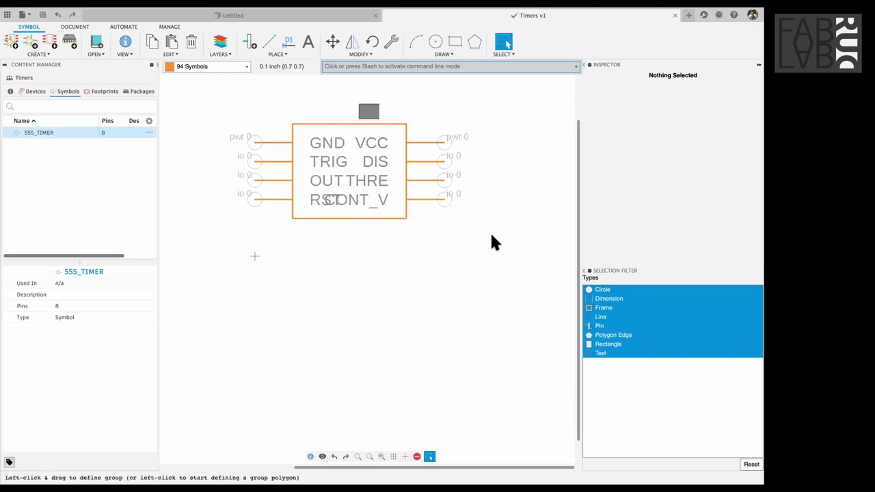
click(443, 199)
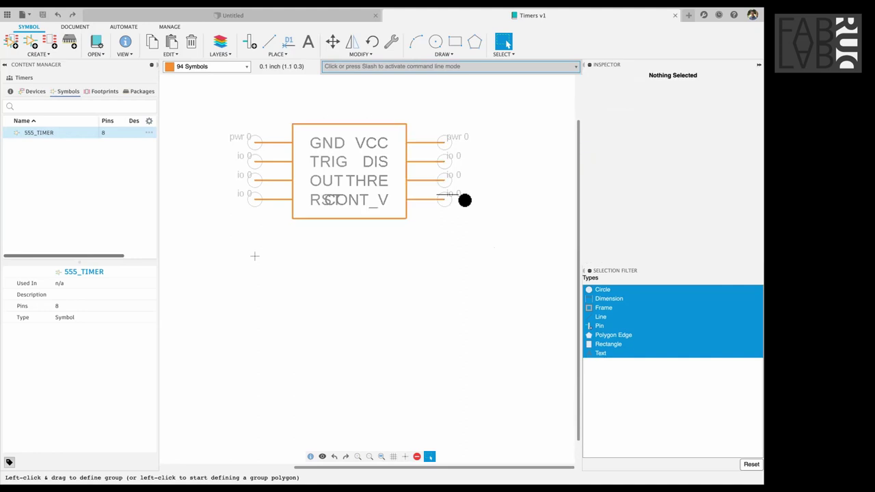
drag(473, 244, 357, 96)
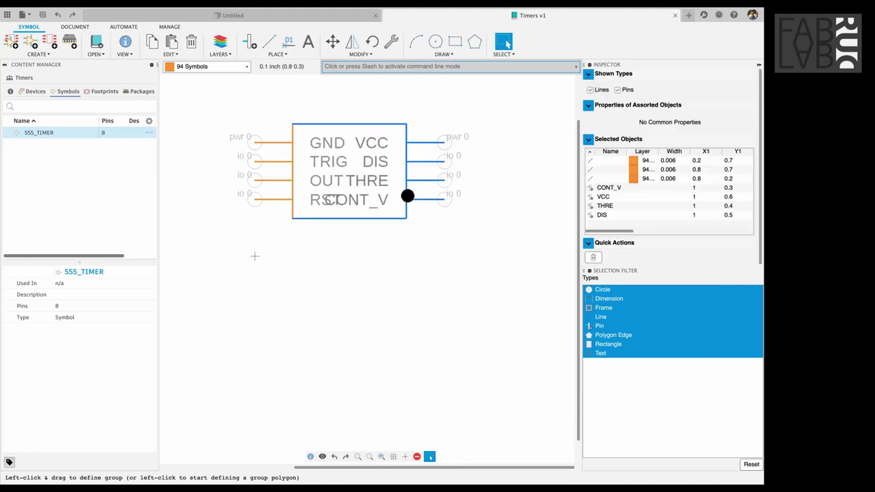
click(437, 185)
click(428, 141)
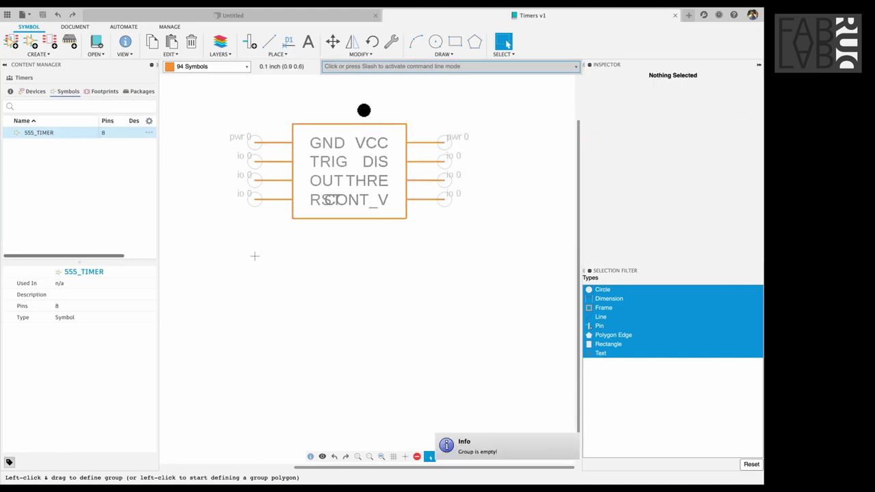
scroll(363, 125, down, 1)
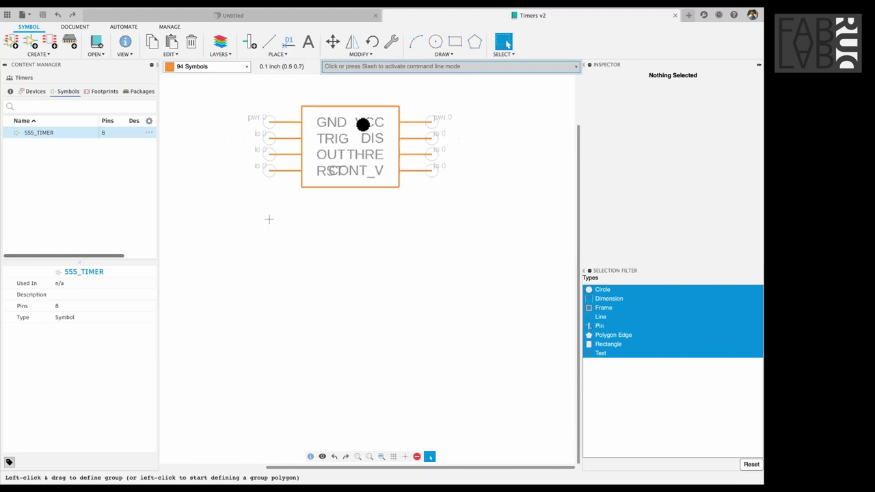
key(Escape)
key(g)
drag(242, 100, 326, 192)
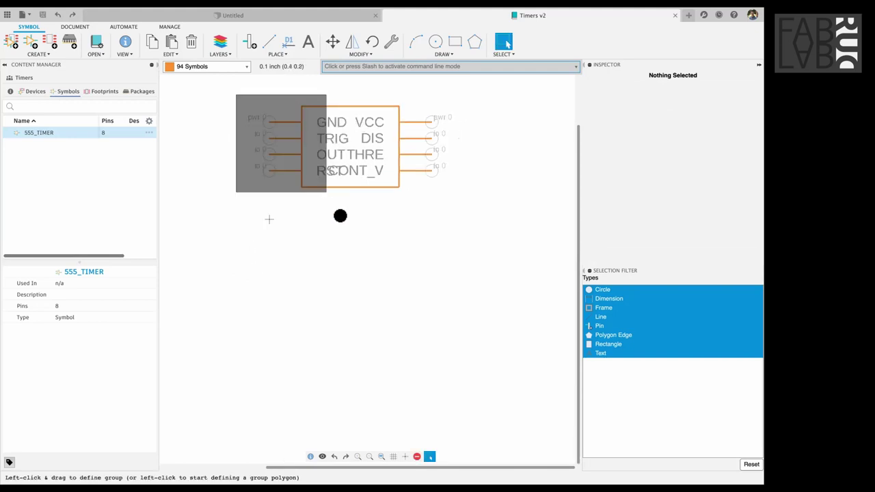
click(252, 138)
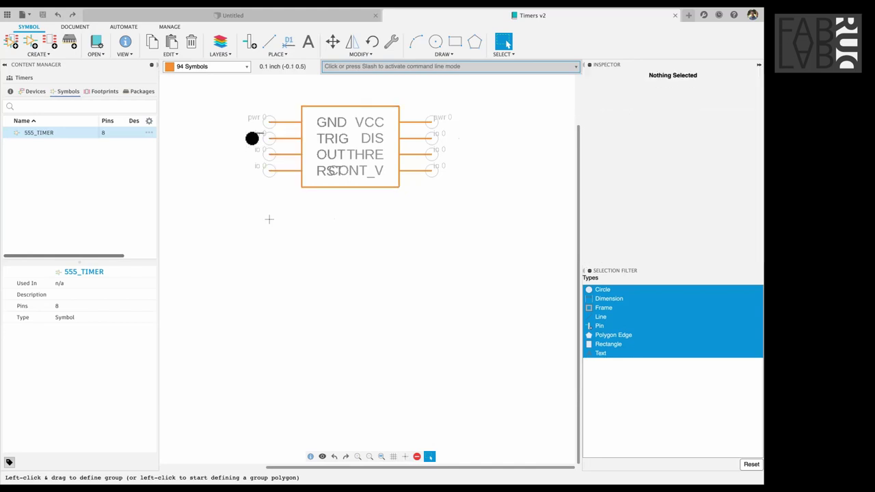
click(434, 121)
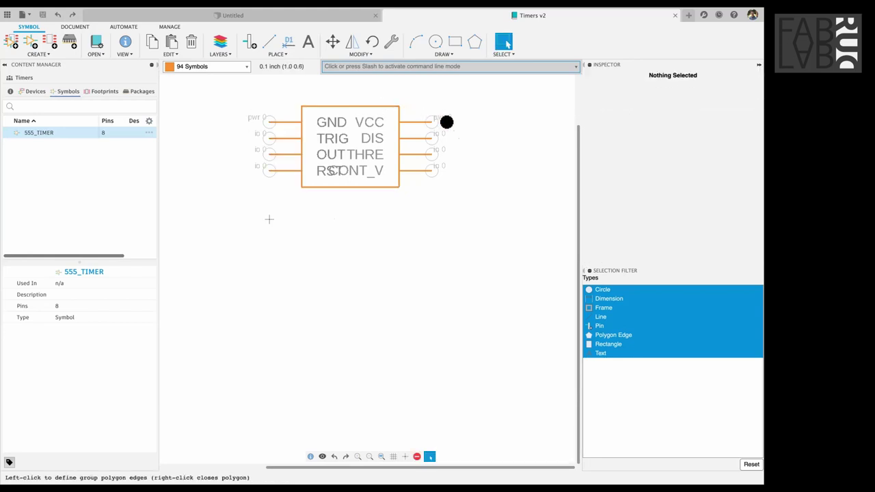
click(449, 139)
right_click(450, 140)
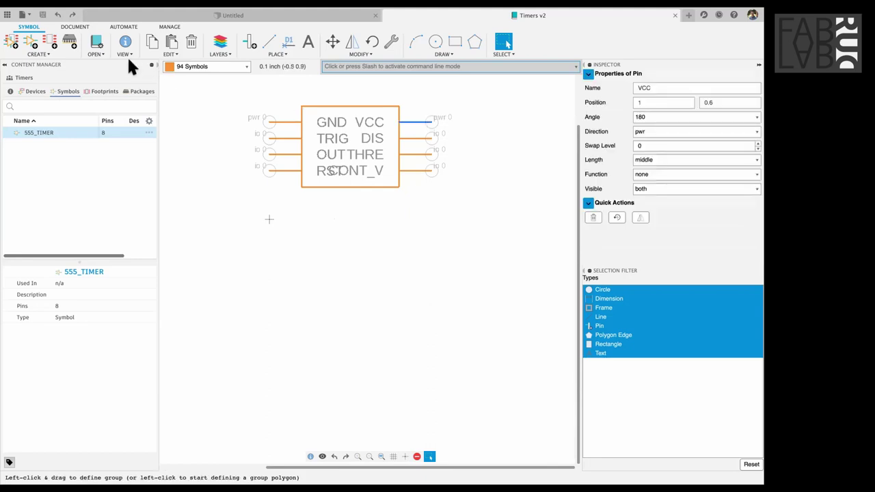
click(154, 52)
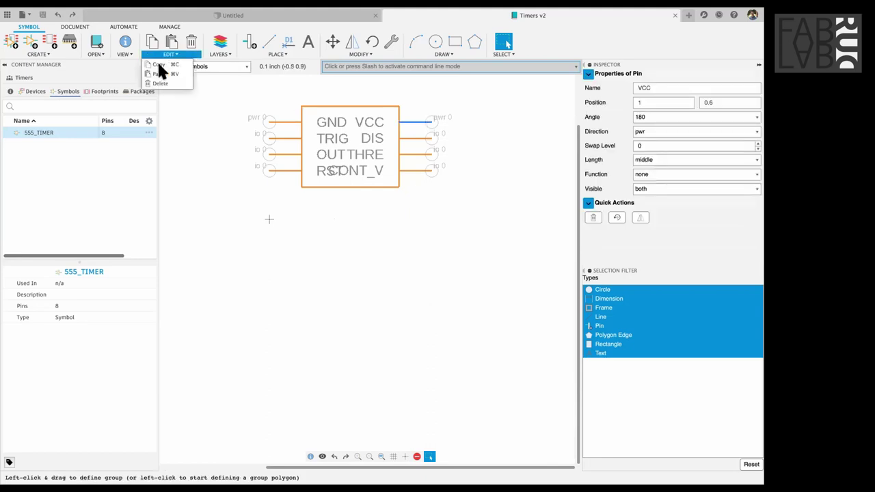
click(119, 53)
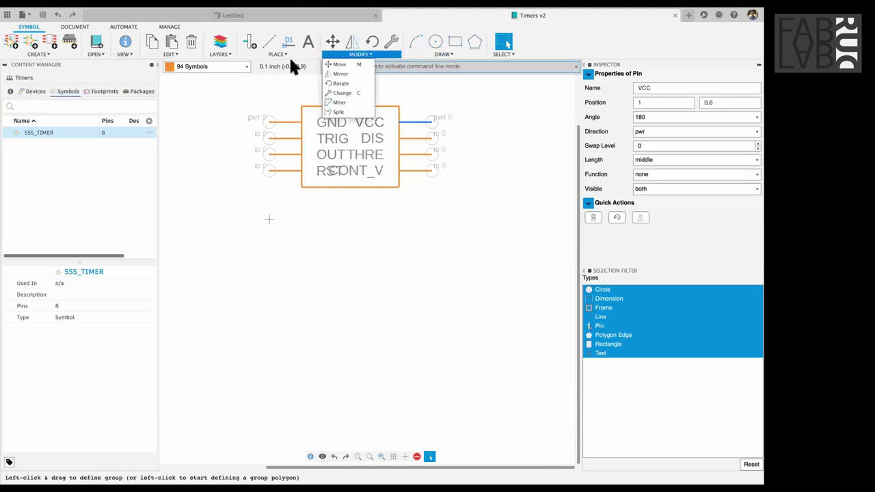
- Shift the selected right-hand pins and lines further right using the move command
mouse_move(284, 56)
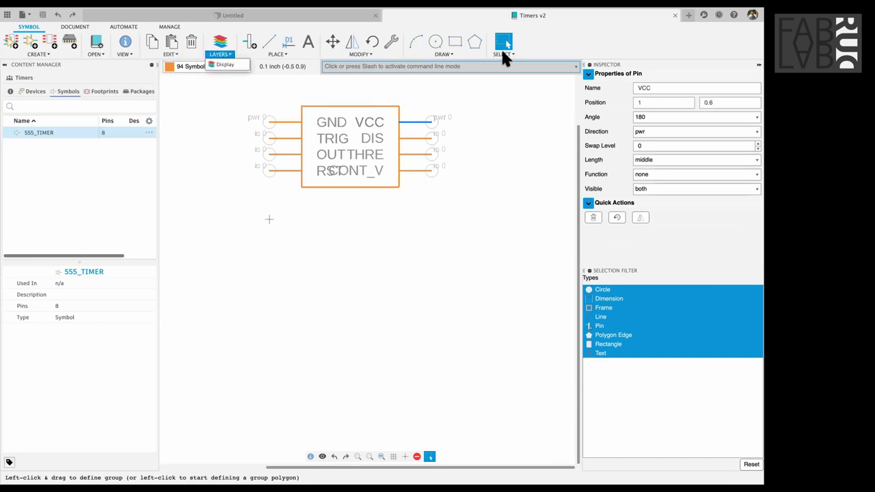
drag(372, 91, 469, 205)
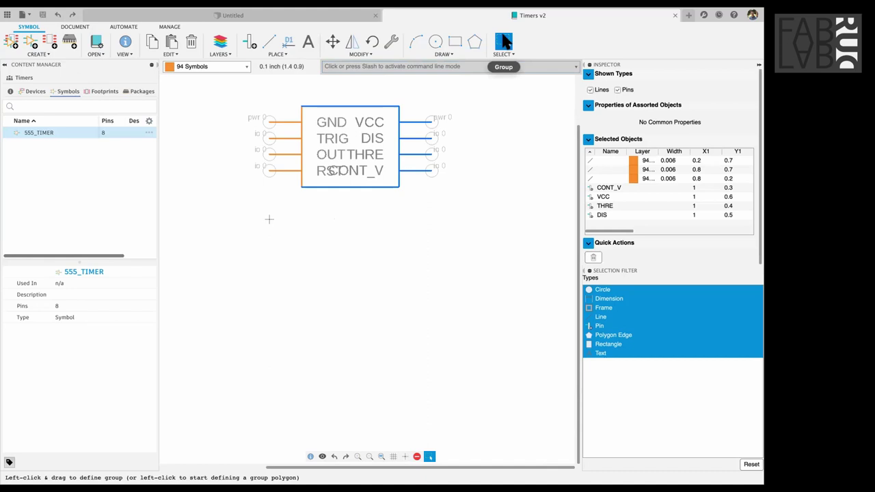
click(465, 69)
text(move)
key(Return)
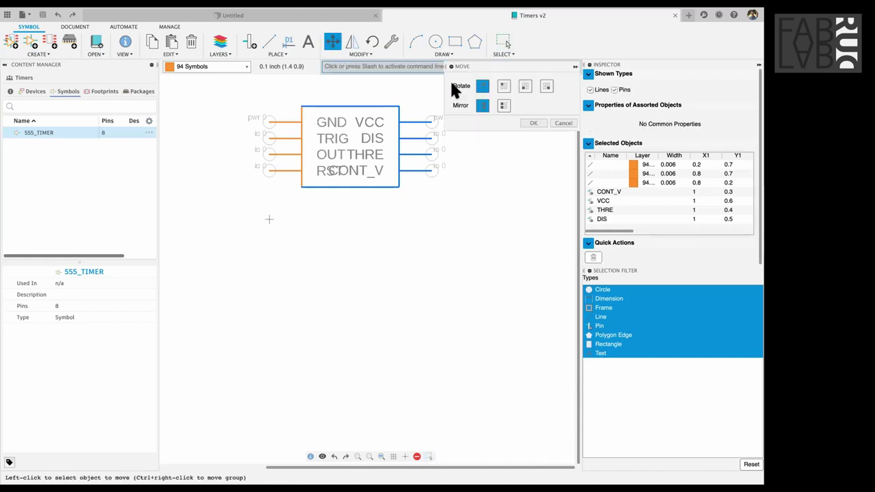
click(442, 116)
click(458, 123)
click(516, 141)
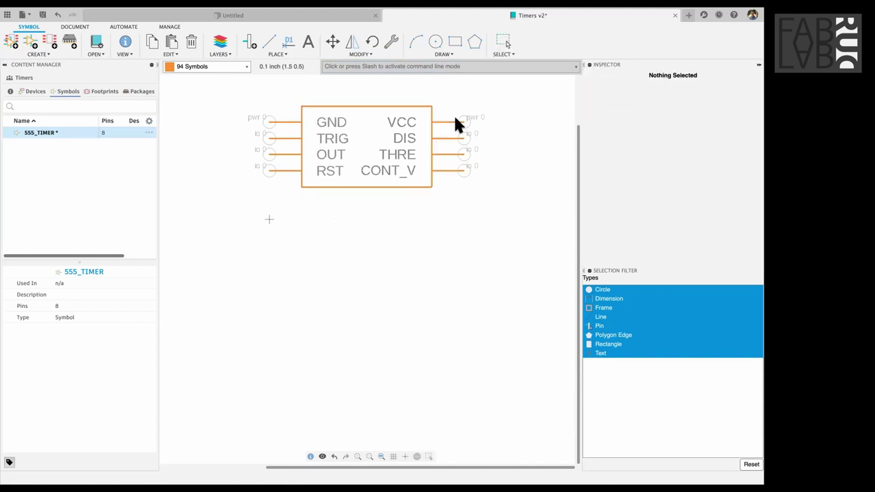
click(488, 119)
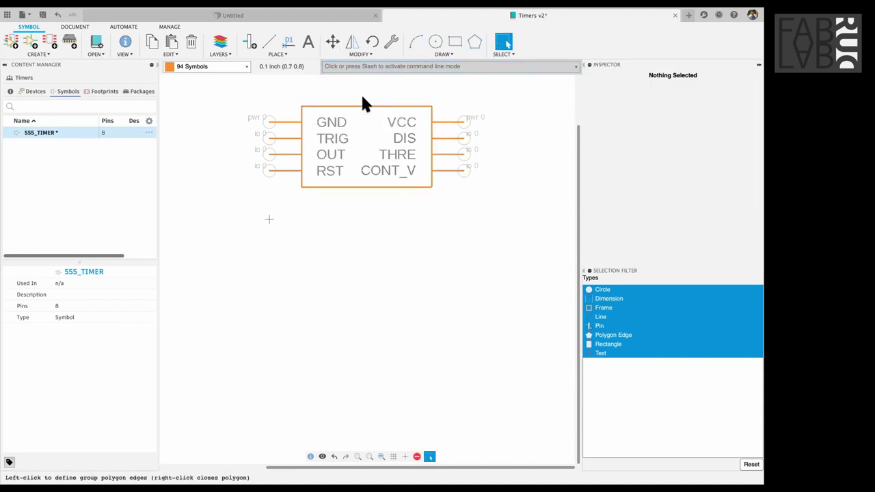
right_click(420, 101)
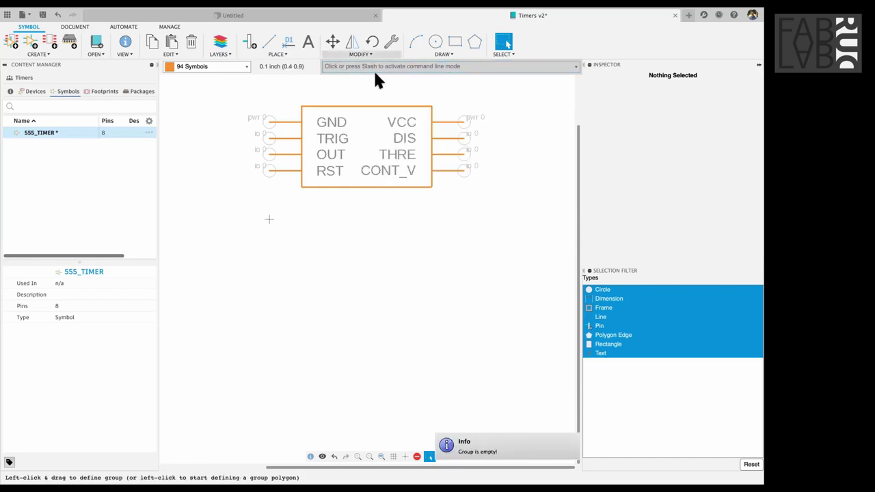
key(m)
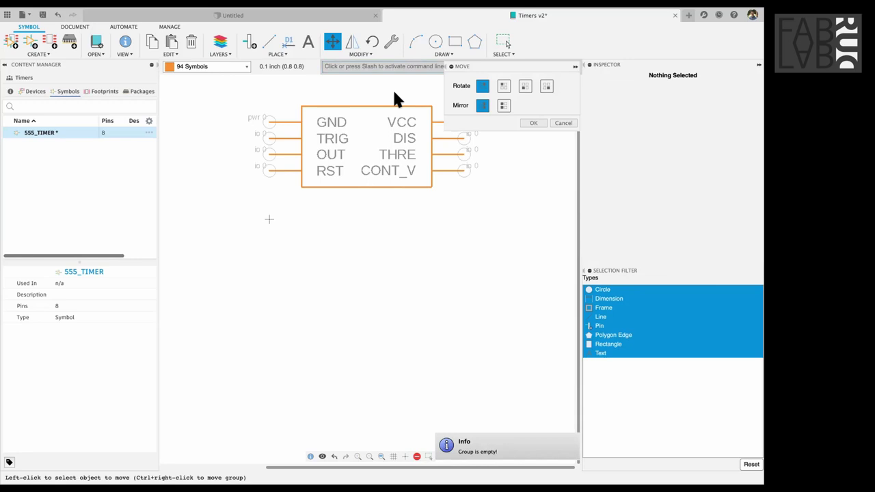
scroll(395, 94, up, 2)
click(465, 147)
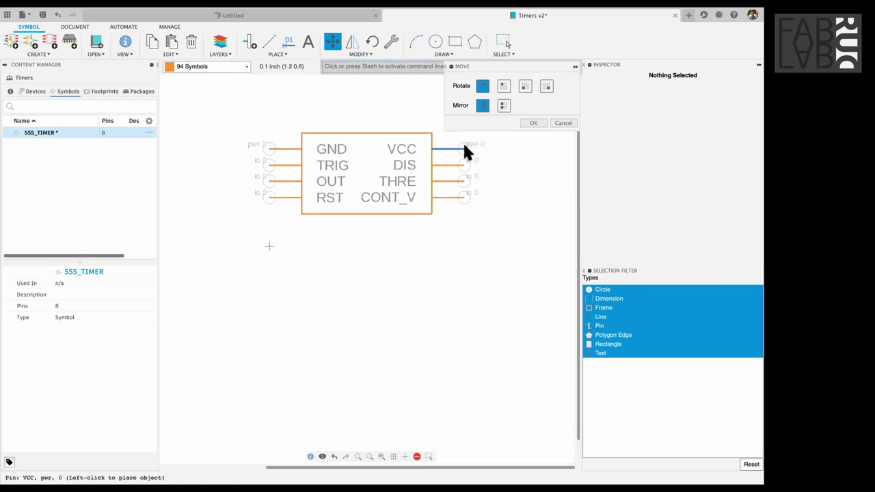
key(Escape)
click(459, 146)
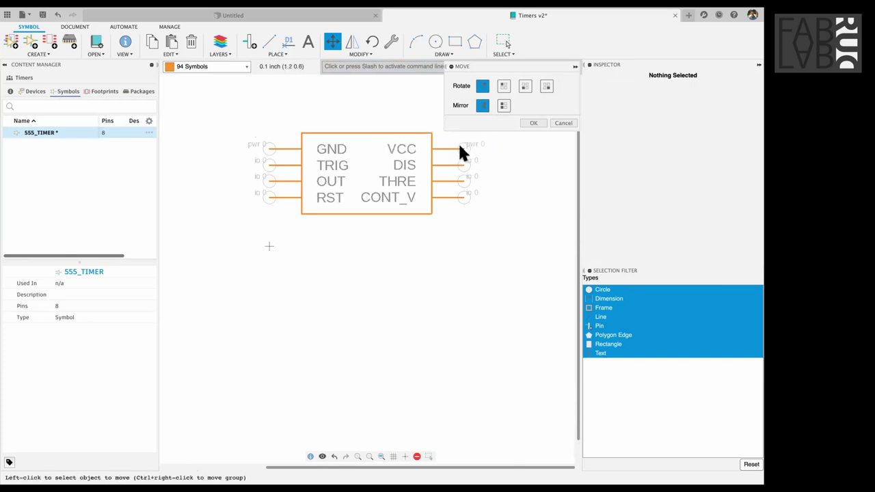
key(Escape)
drag(489, 222, 421, 140)
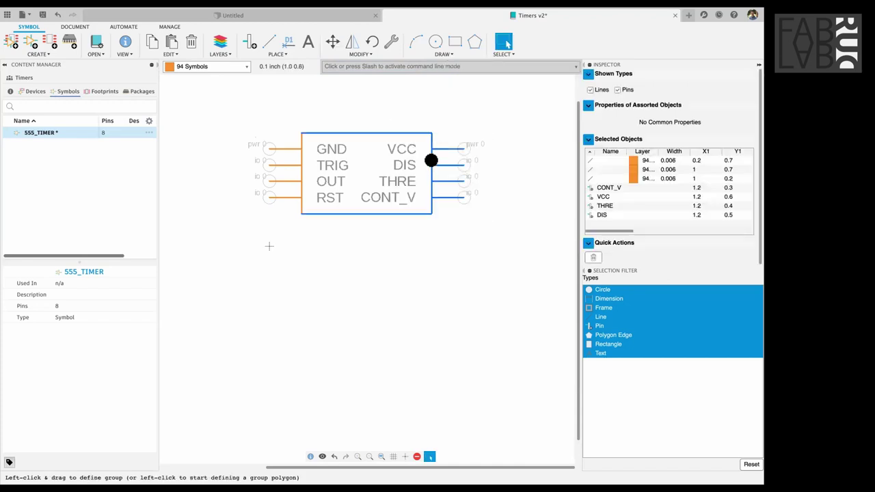
click(447, 121)
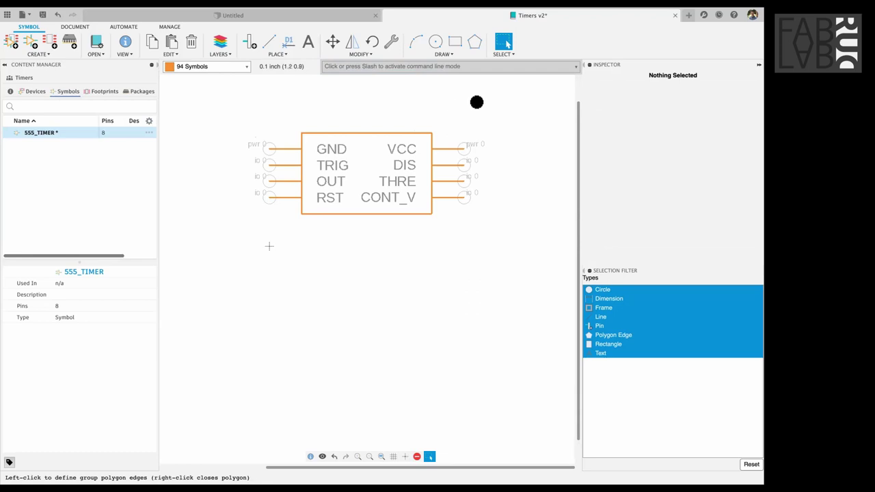
click(503, 96)
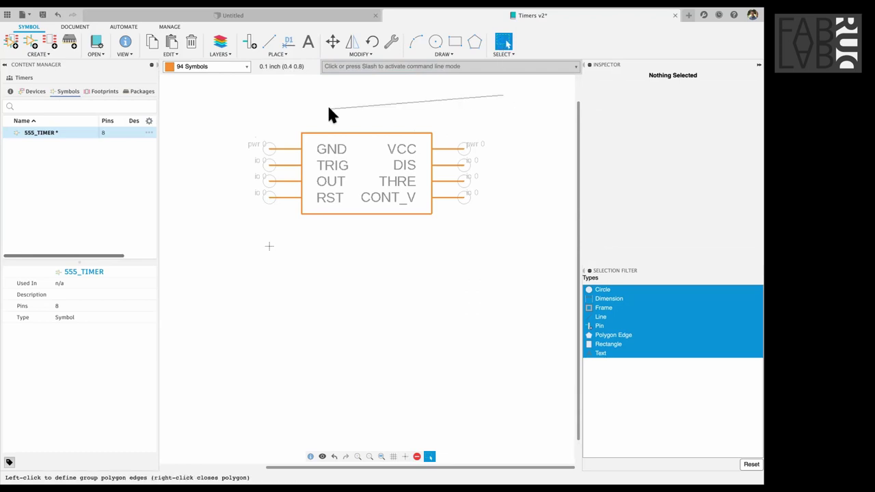
key(Escape)
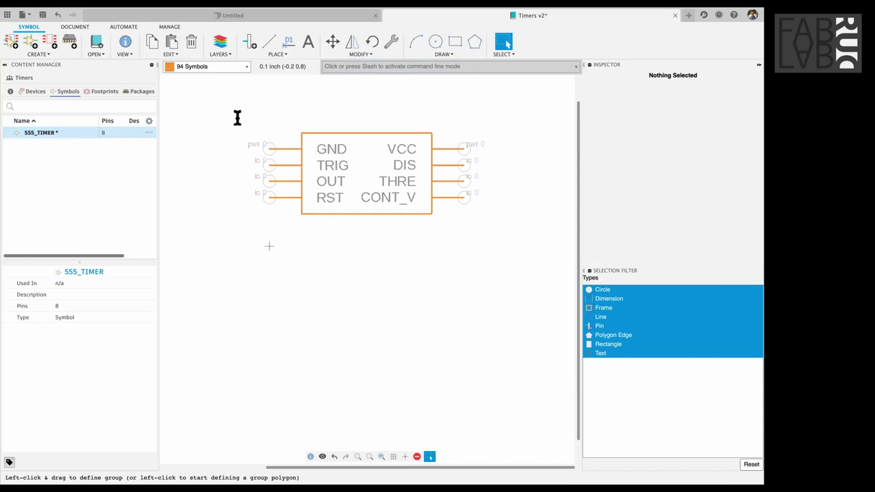
click(327, 112)
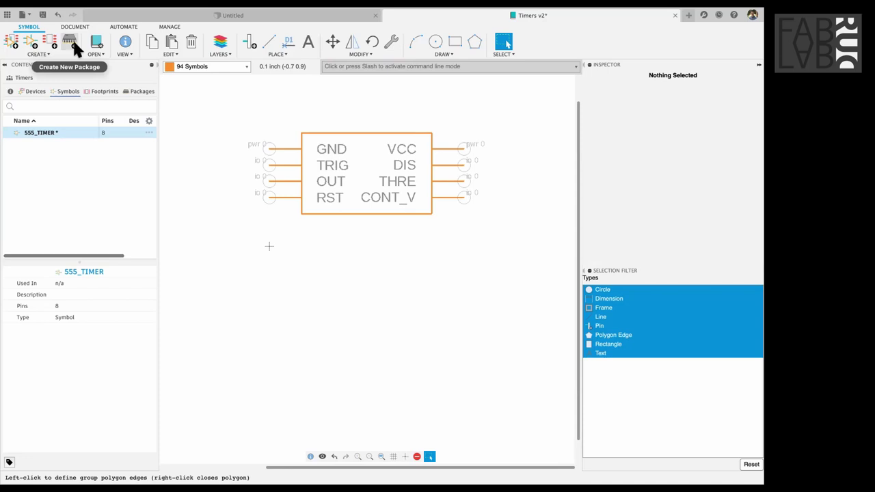
- Save the Timers library, start a new Package Generator package, and scroll to SOIC, SOP
key(super+s)
key(Return)
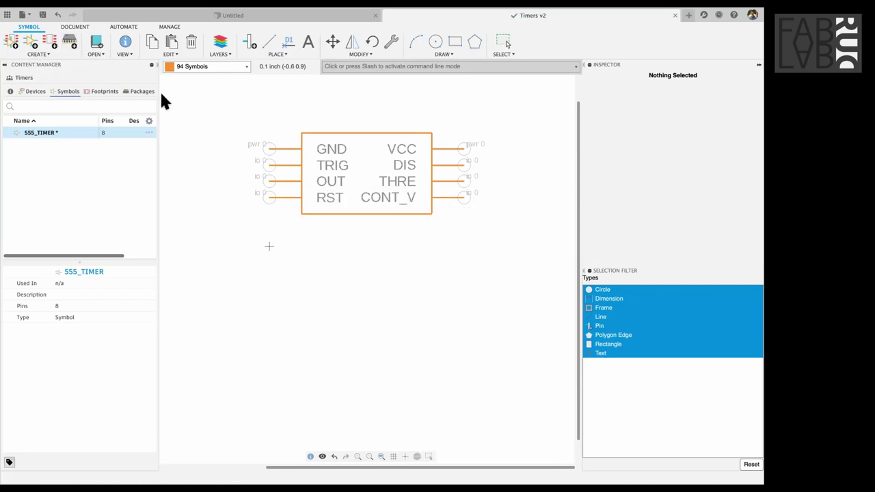
click(70, 41)
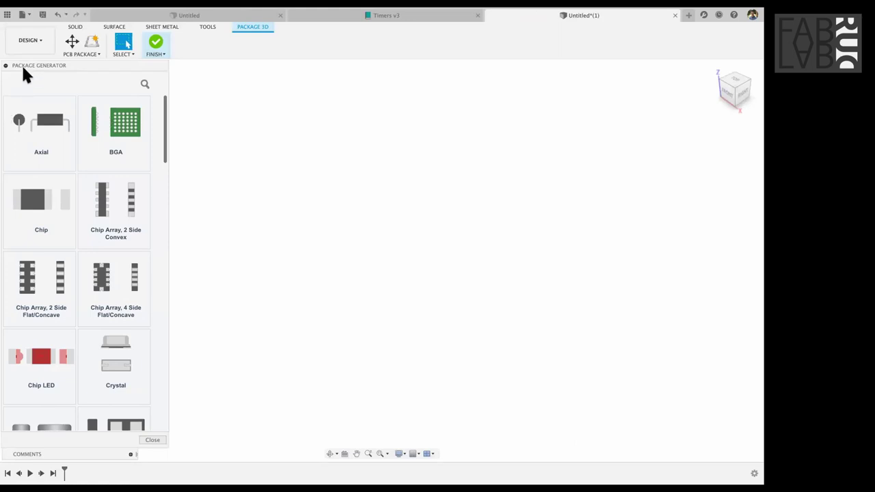
scroll(75, 174, down, 3)
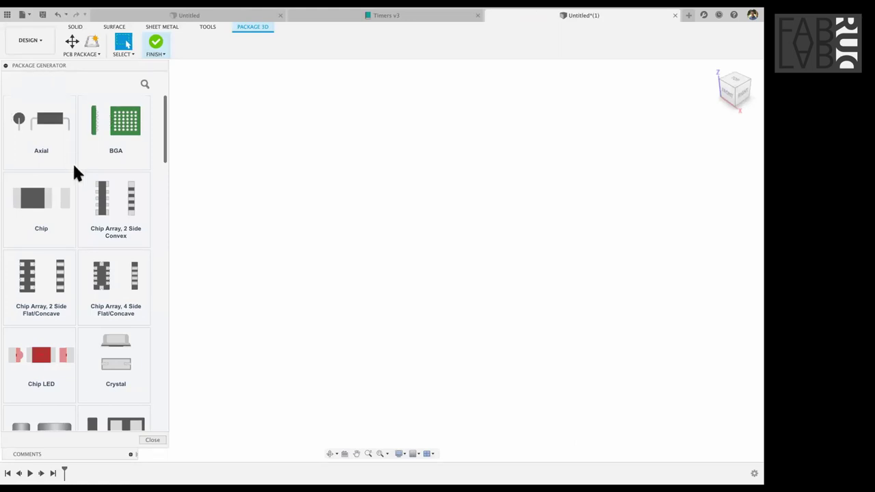
scroll(75, 175, up, 3)
scroll(75, 174, down, 1)
scroll(75, 174, down, 5)
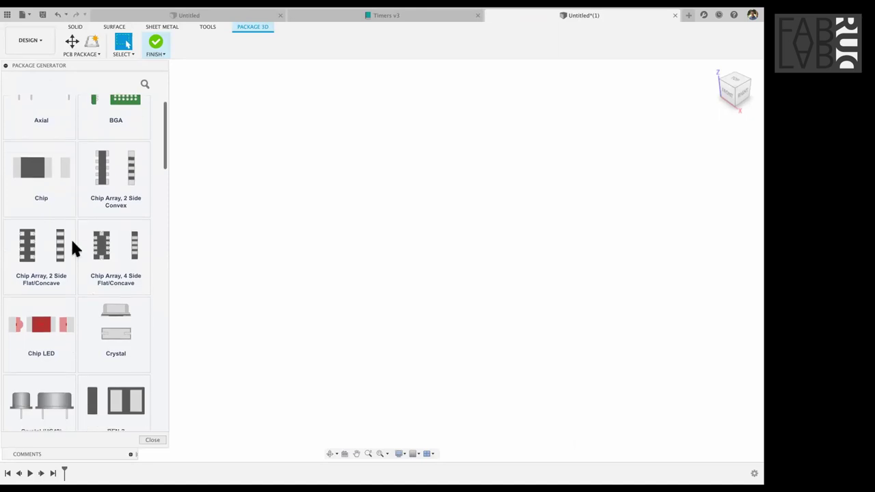
scroll(99, 236, down, 8)
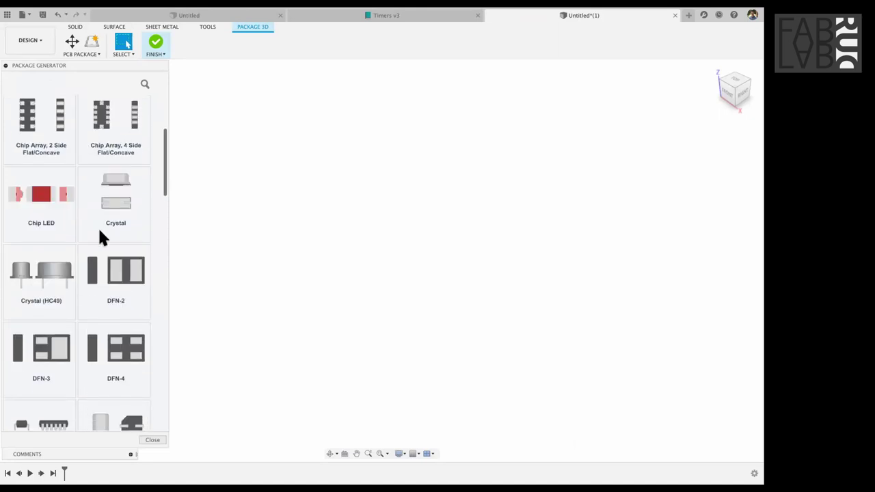
scroll(99, 236, down, 11)
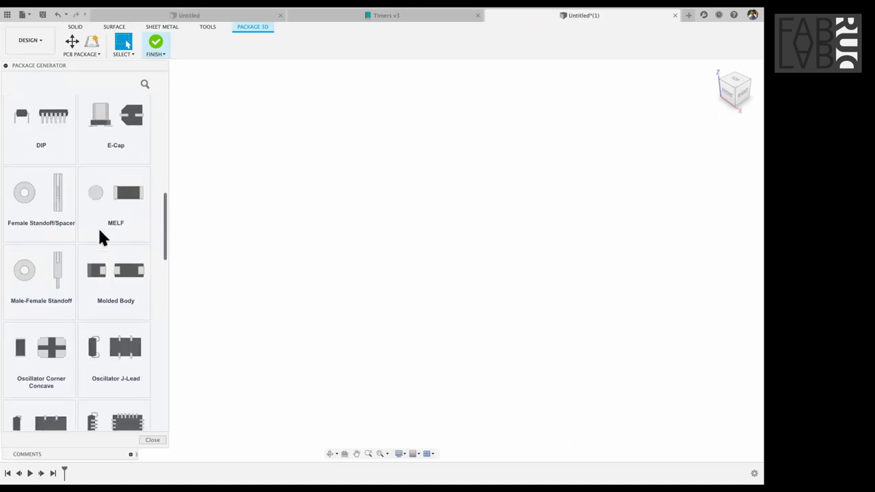
scroll(99, 236, down, 8)
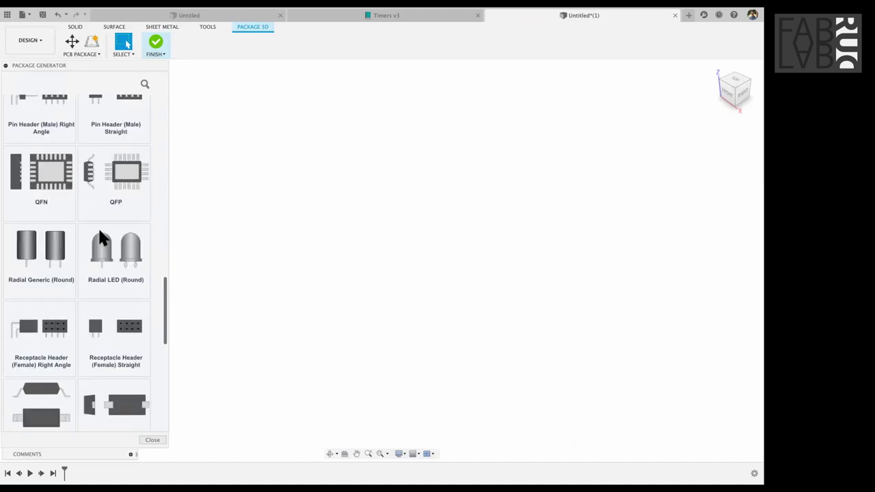
scroll(100, 236, down, 7)
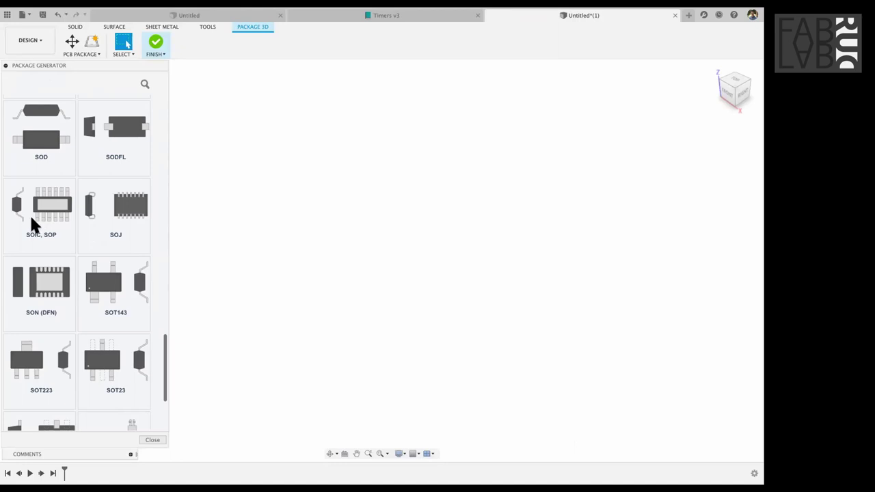
- Start an SOIC, SOP package with 8 pins and Nominal (N) density level
click(33, 218)
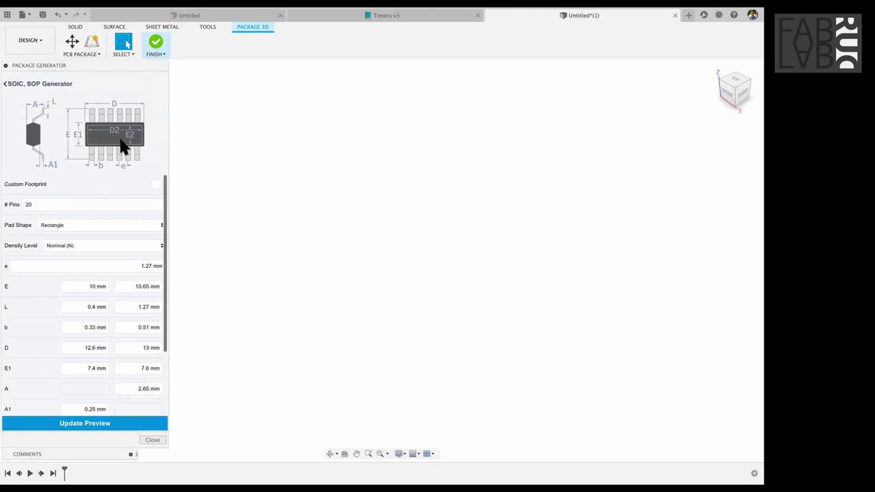
click(70, 204)
text(8)
key(Tab)
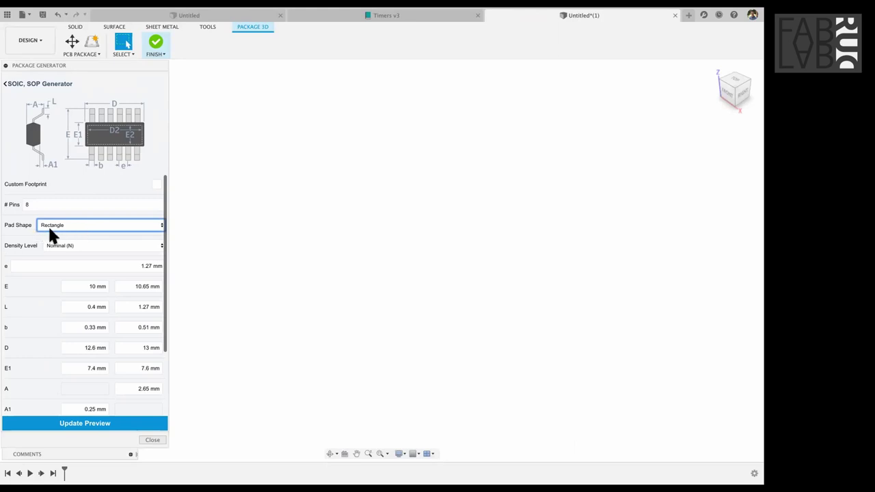
key(Tab)
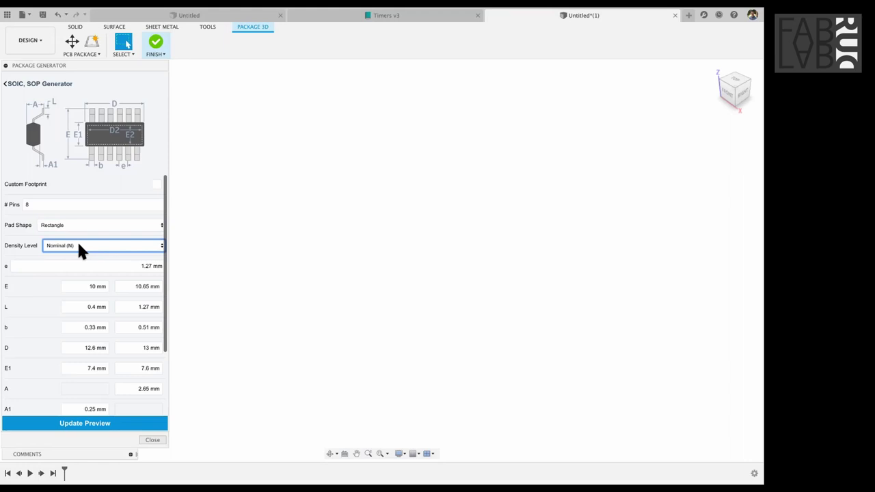
scroll(127, 239, down, 1)
scroll(137, 232, down, 2)
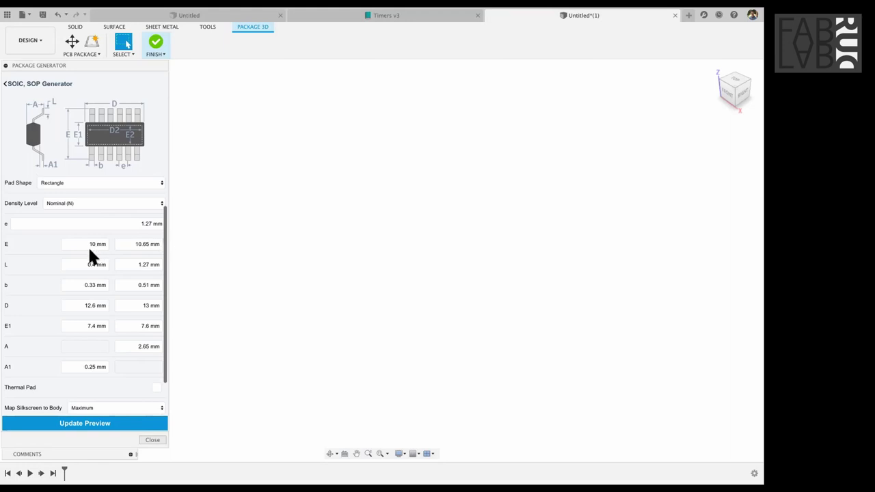
click(127, 203)
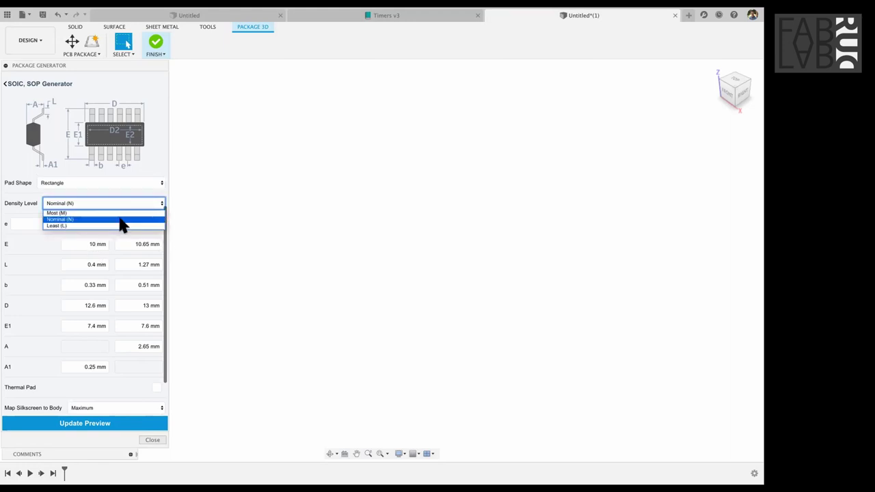
click(122, 220)
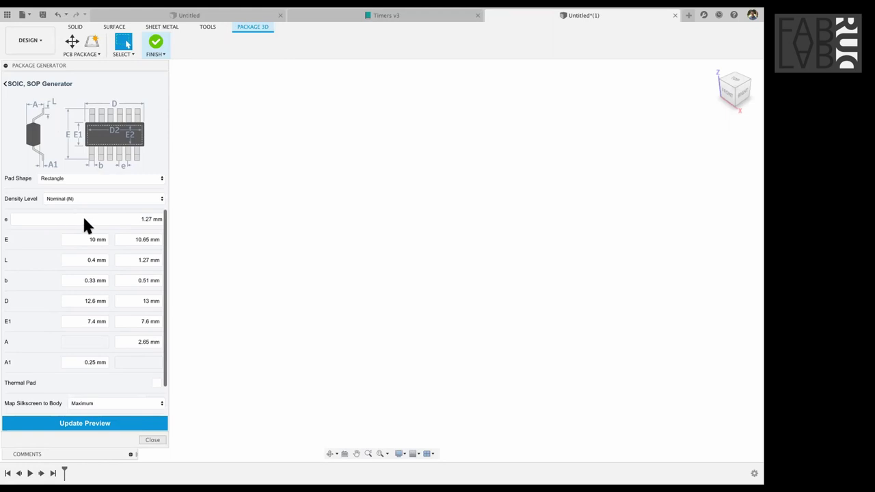
- Switch to Safari showing the LM555 datasheet's DGK package drawing
scroll(84, 220, down, 1)
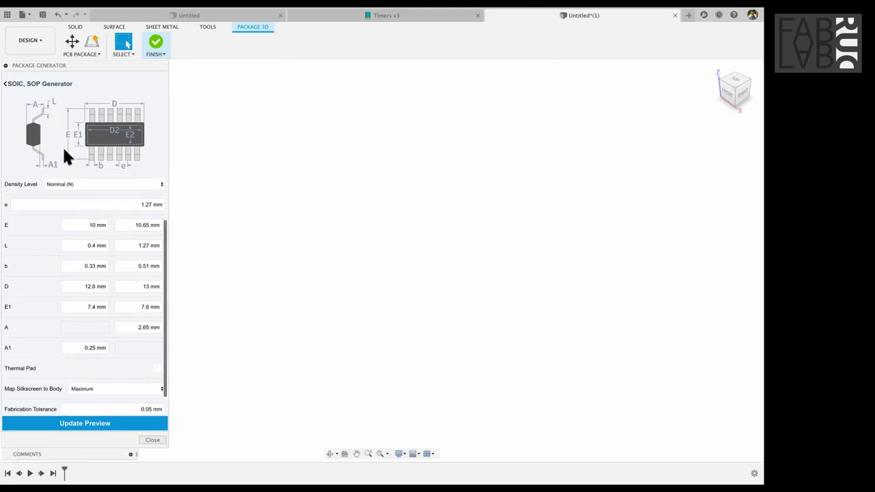
mouse_move(368, 15)
key(Escape)
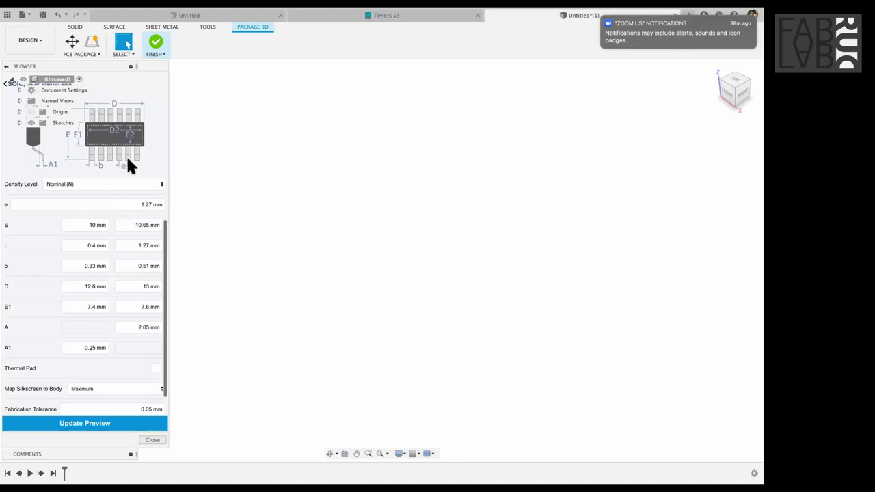
key(super+Tab)
scroll(347, 187, down, 1)
- Check the DGK package dimensions in the TI PDF, then return to Fusion 360
scroll(349, 194, down, 3)
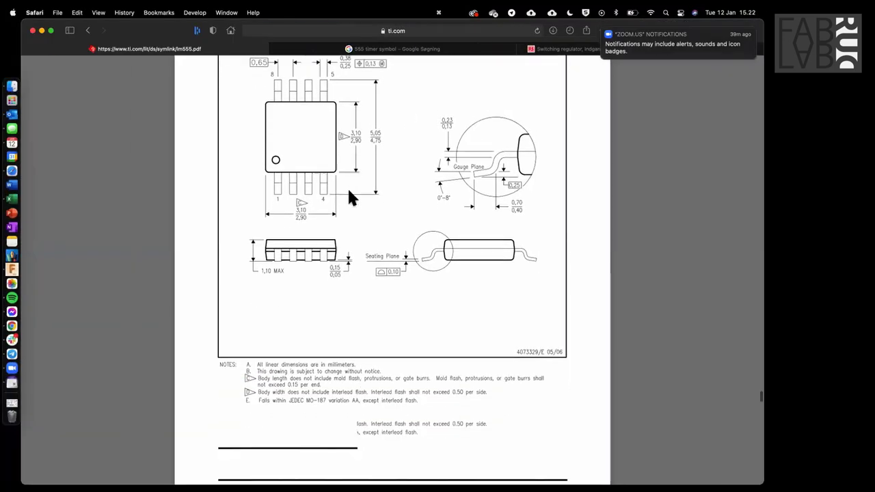
scroll(349, 196, up, 3)
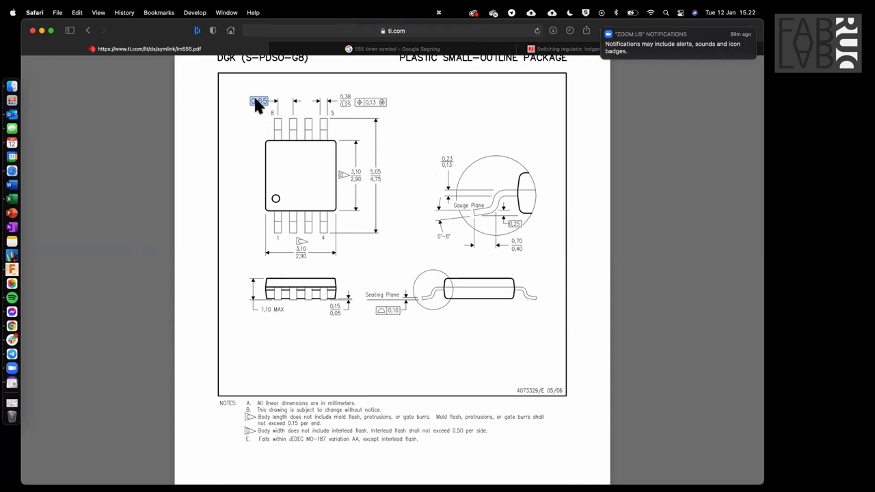
key(ctrl+Right)
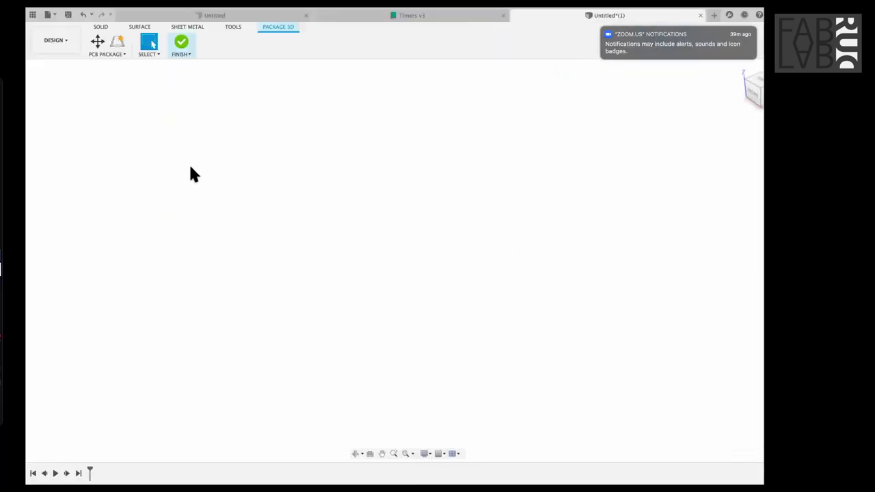
- Set pin pitch e to 0.65 mm and the E minimum to 4.75 mm
click(210, 235)
text(0.65)
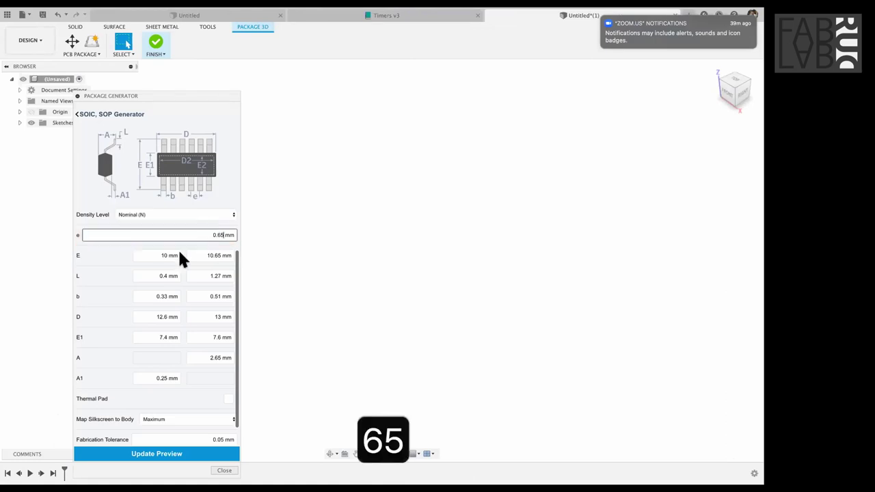
click(162, 255)
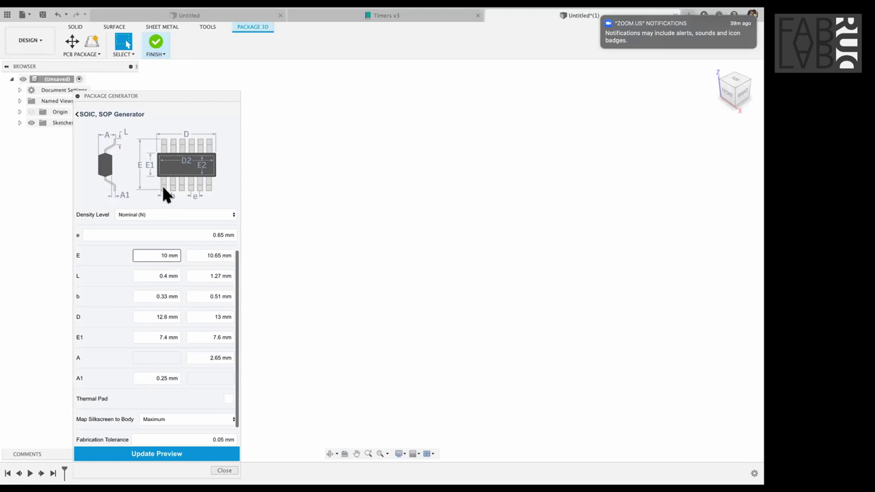
key(super+Tab)
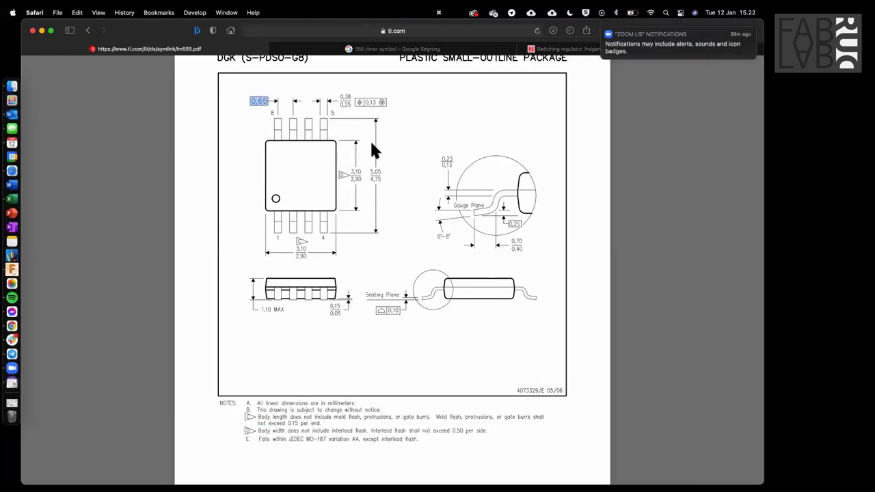
drag(375, 175, 373, 174)
click(373, 176)
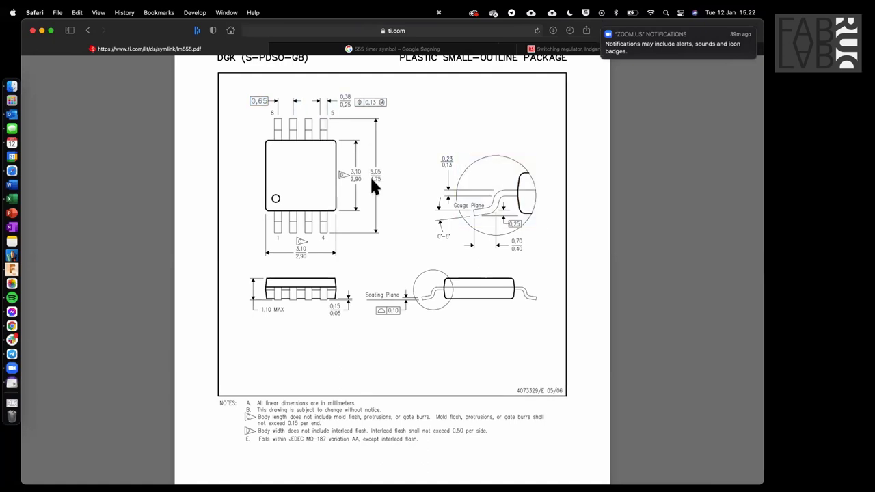
key(super+Tab)
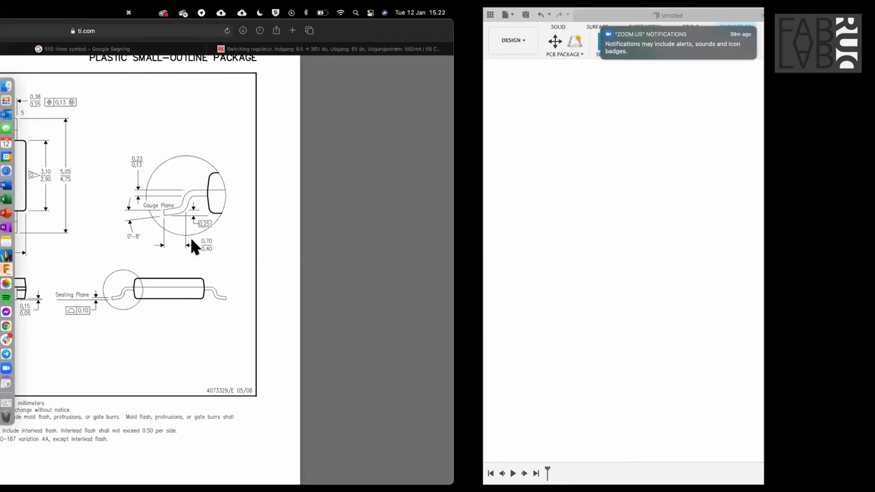
key(super+a)
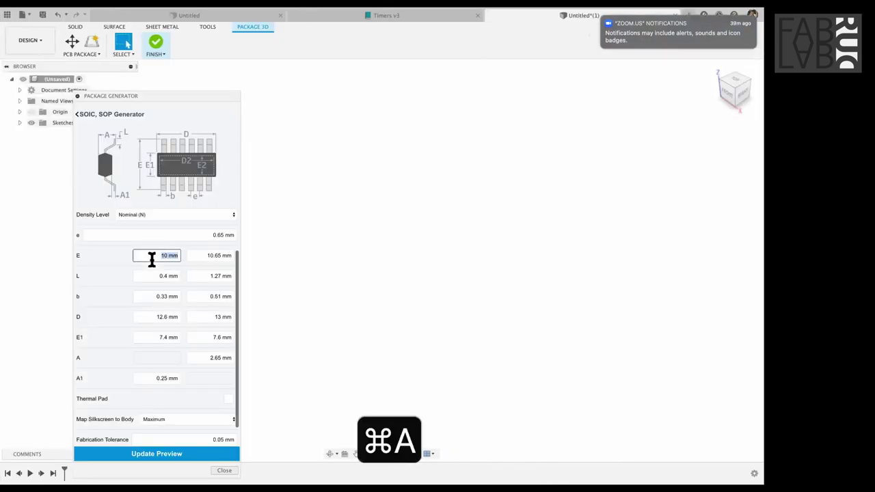
text(4,)
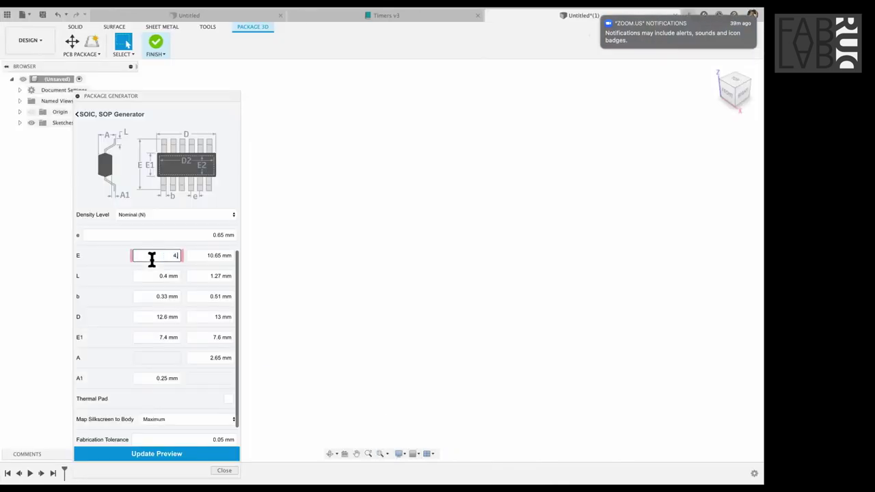
key(BackSpace)
text(.75)
key(Tab)
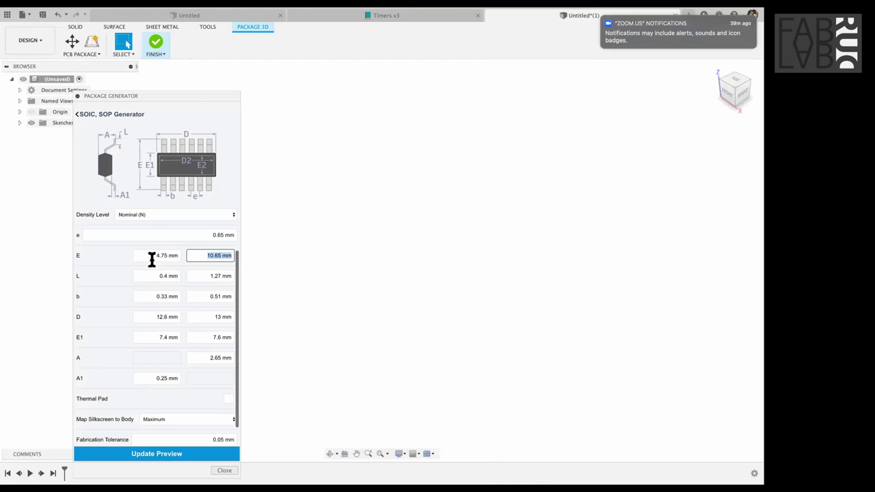
- Set the E maximum to 5.05 mm
key(ctrl+Left)
key(ctrl+Right)
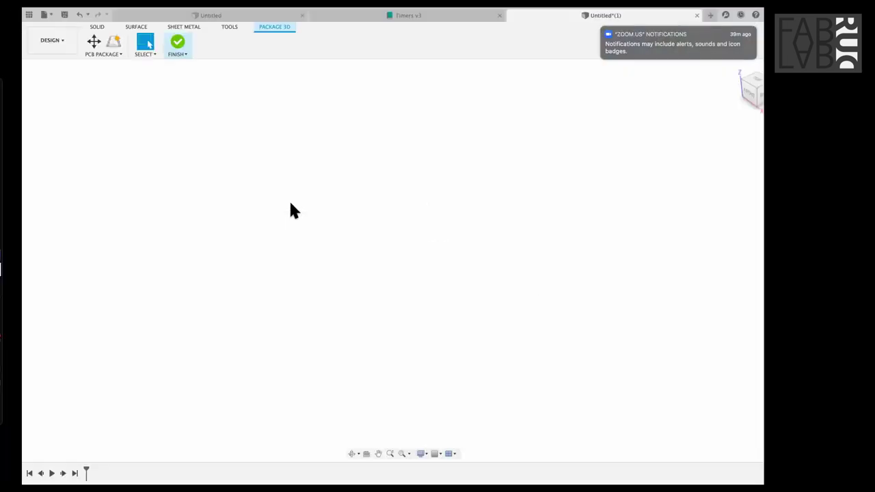
text(5.05)
key(Tab)
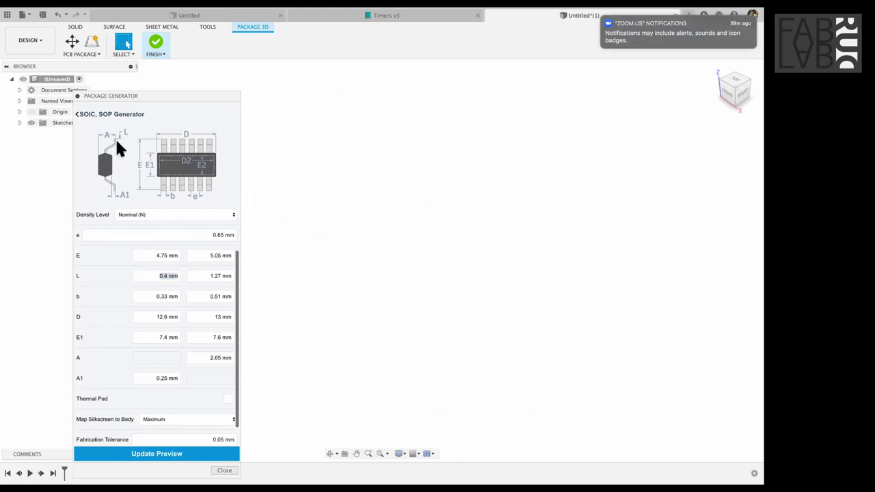
- Review the LM555 datasheet package drawing for the remaining lead dimensions
key(ctrl+Right)
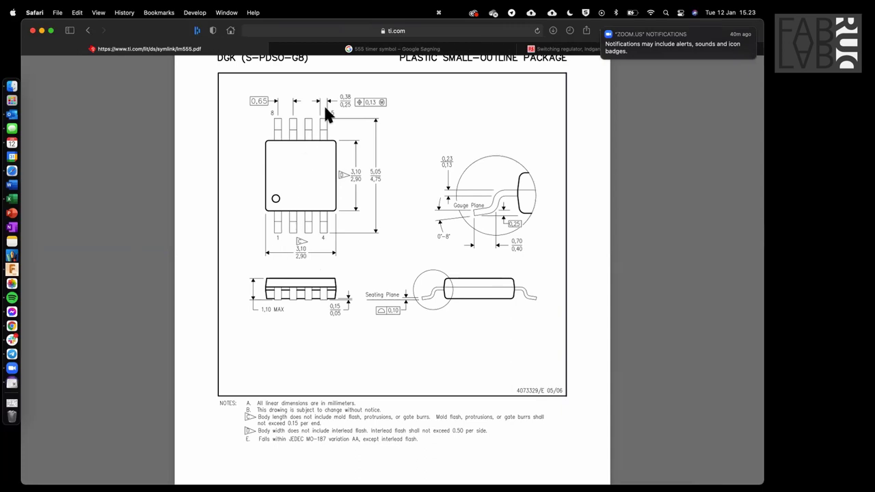
key(ctrl+Left)
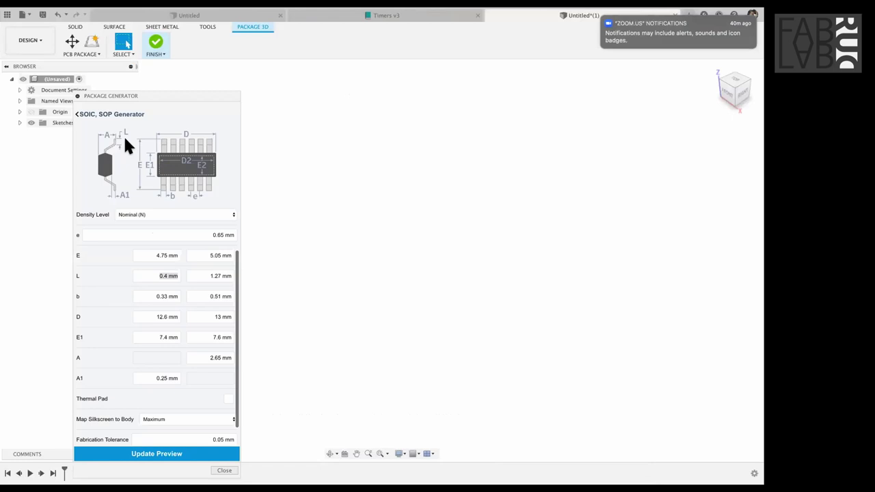
key(ctrl+Right)
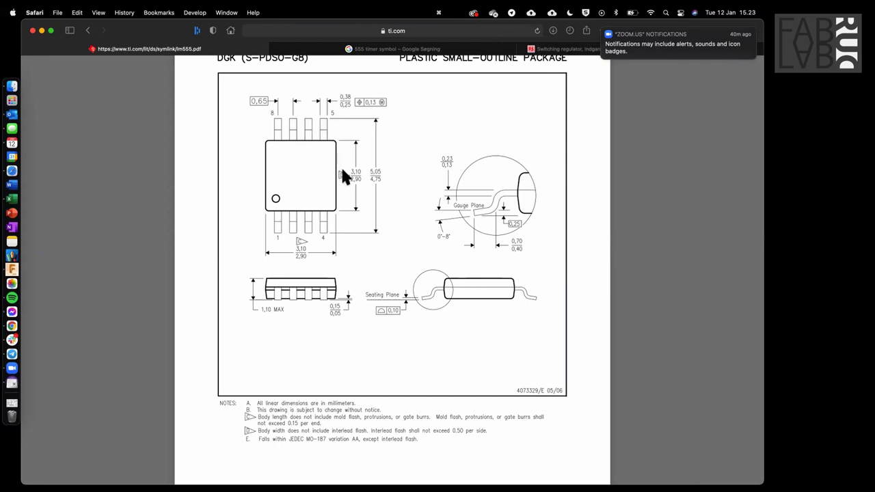
scroll(339, 174, down, 10)
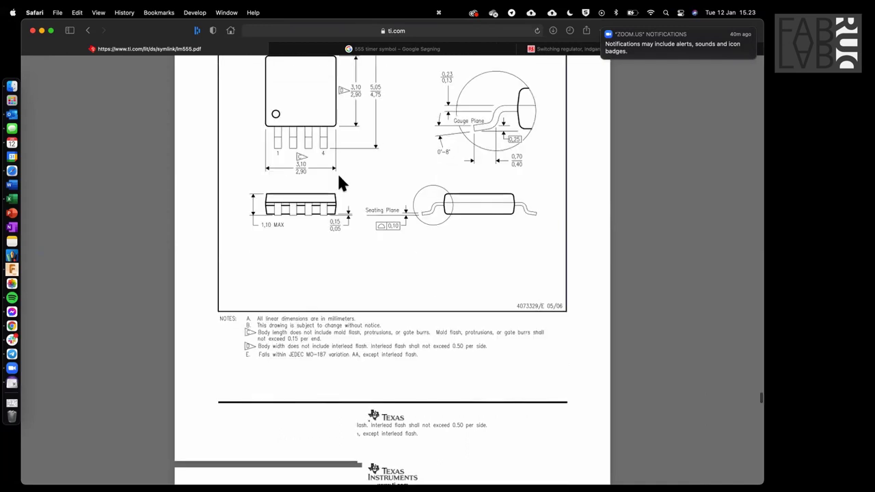
scroll(338, 176, up, 8)
scroll(338, 176, up, 1)
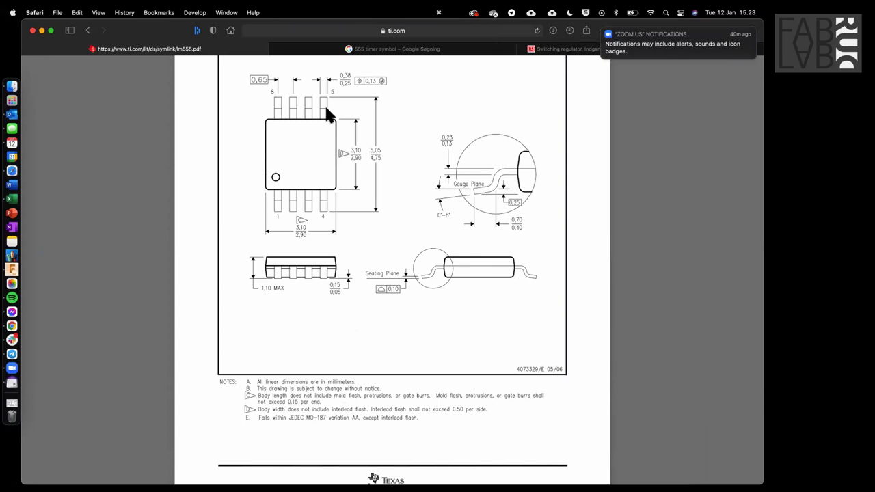
key(ctrl+Right)
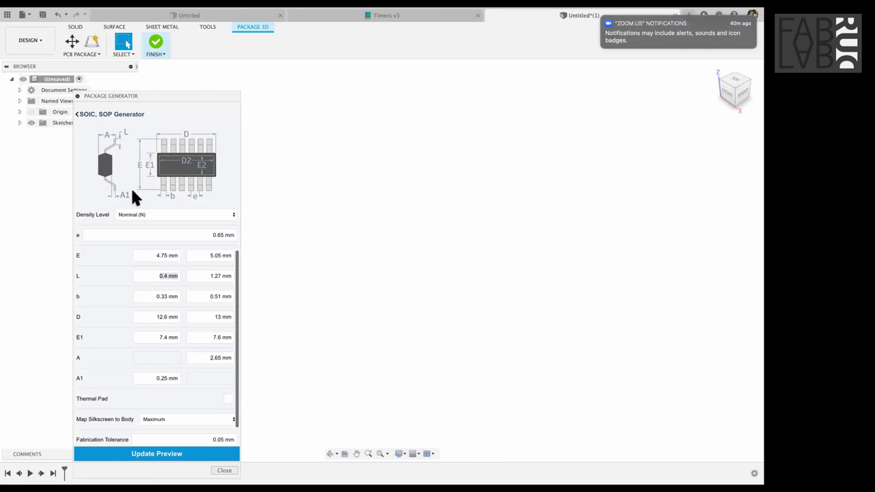
scroll(135, 253, up, 1)
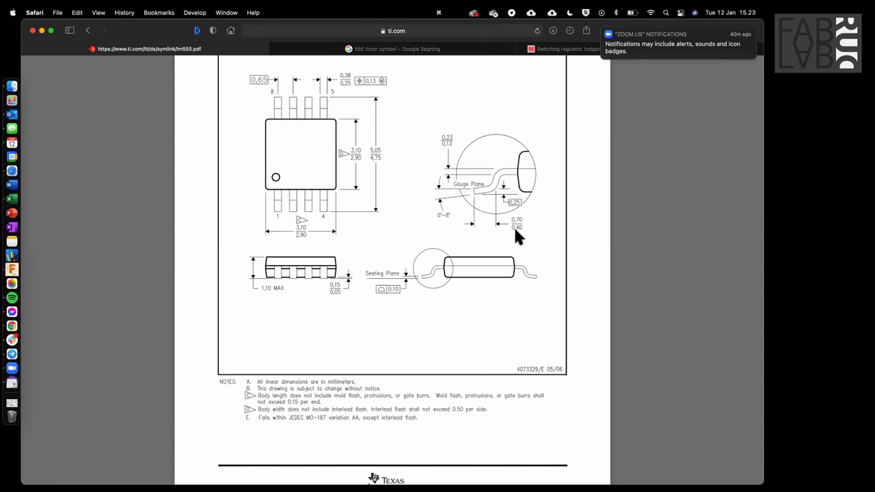
key(ctrl+Right)
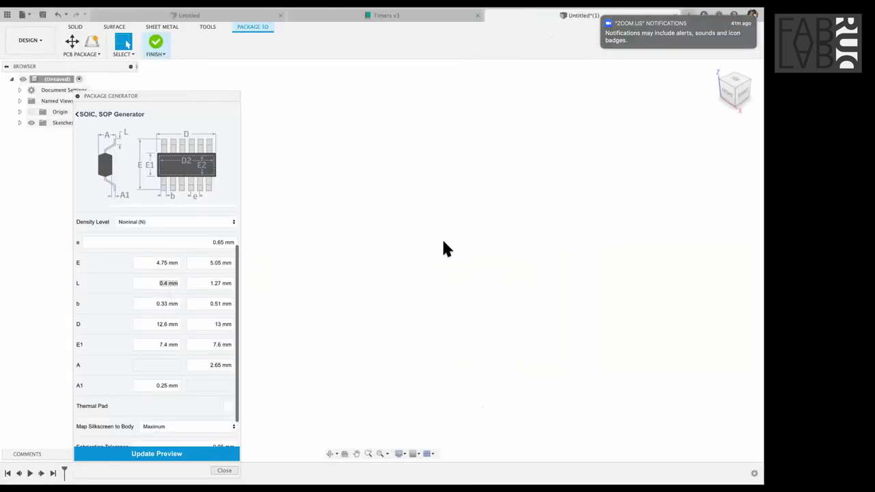
key(ctrl+Left)
- Enter 0.7 mm as the maximum lead length L
key(ctrl+Right)
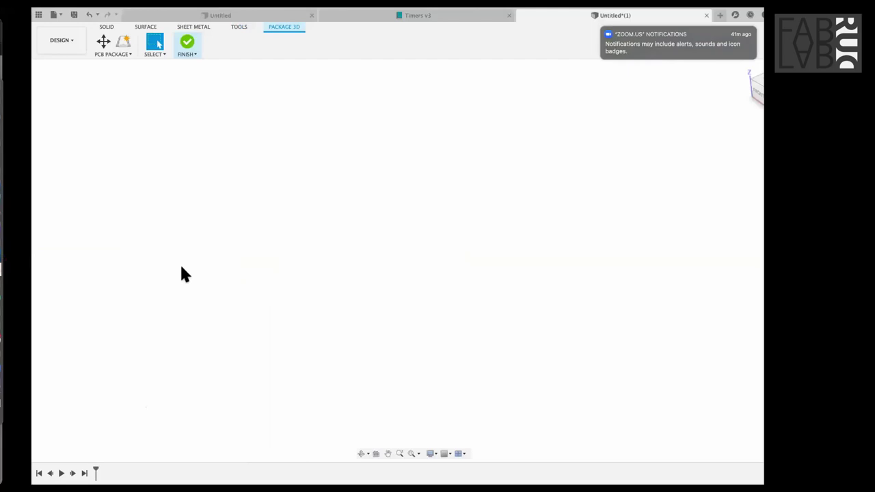
click(209, 283)
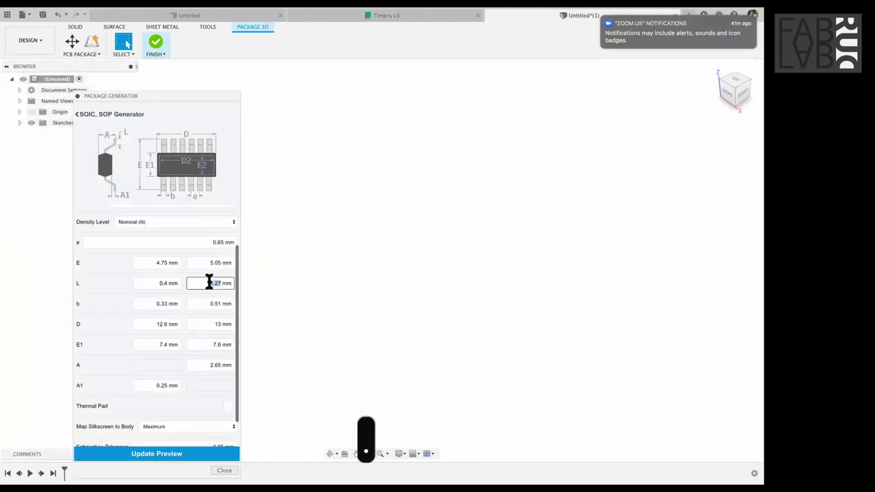
text(0.7)
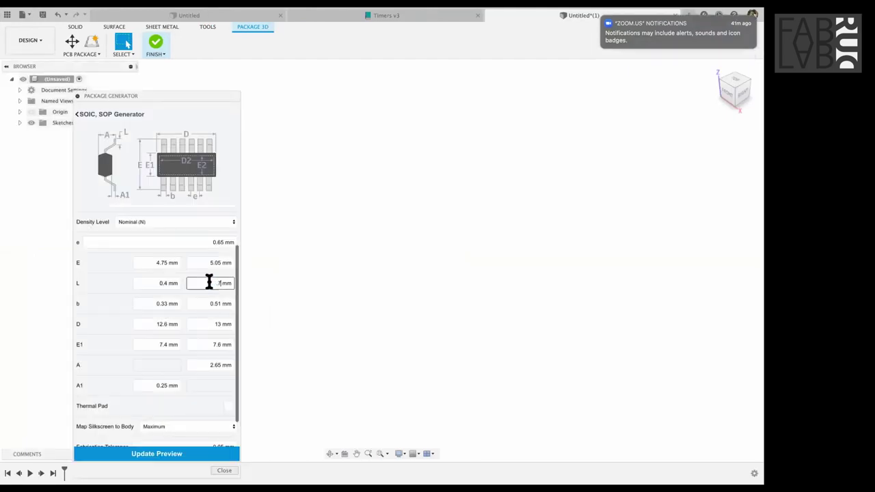
click(157, 301)
- Set lead width b to 0.25–0.38 mm from the datasheet
key(ctrl+Left)
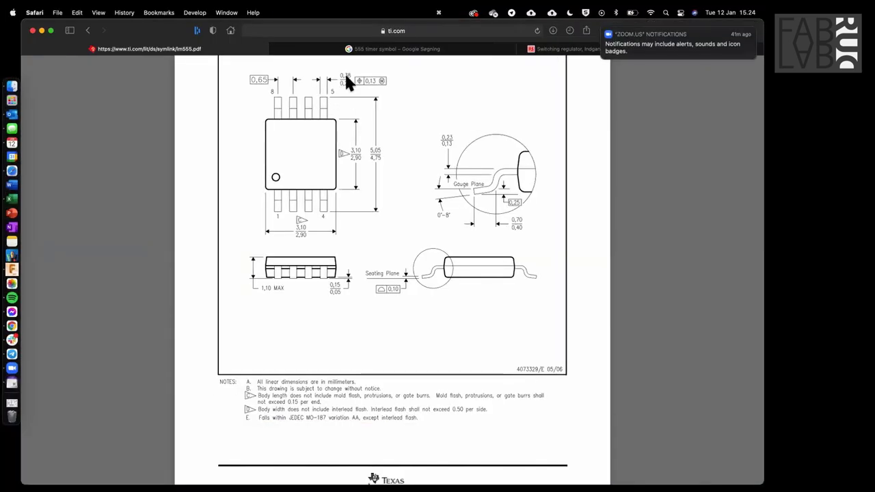
key(ctrl+Right)
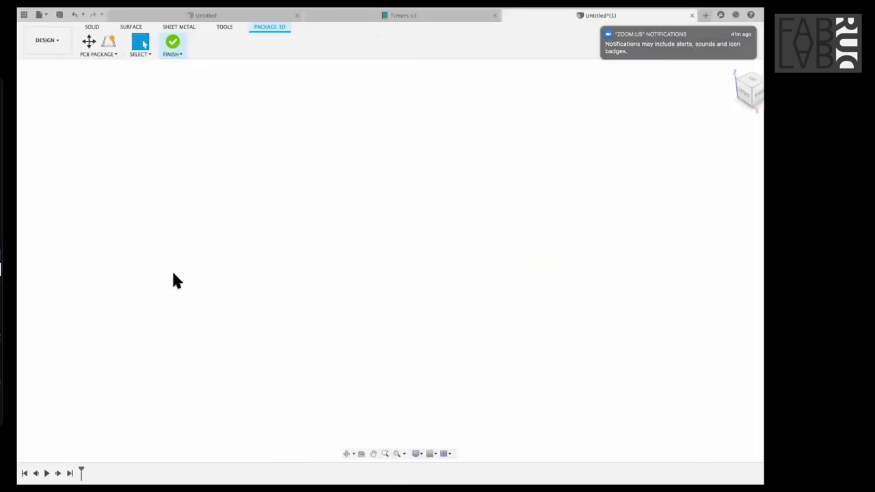
double_click(149, 301)
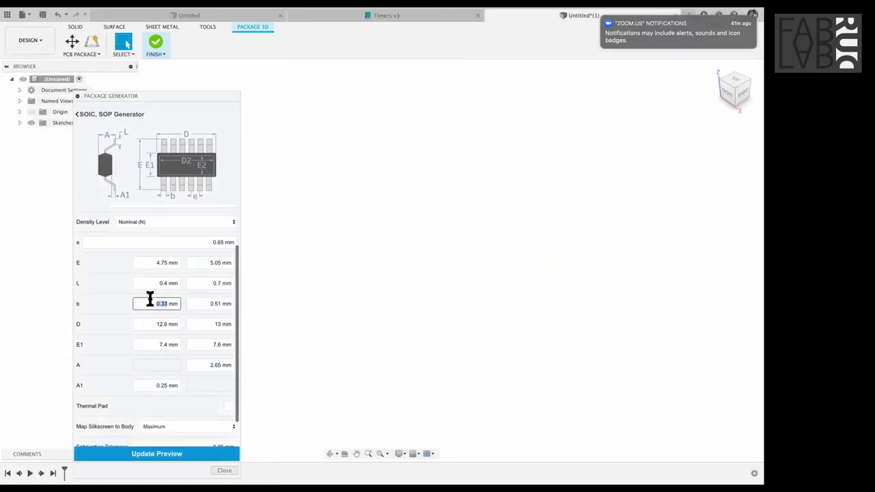
text(.25)
double_click(225, 304)
key(BackSpace)
text(.38)
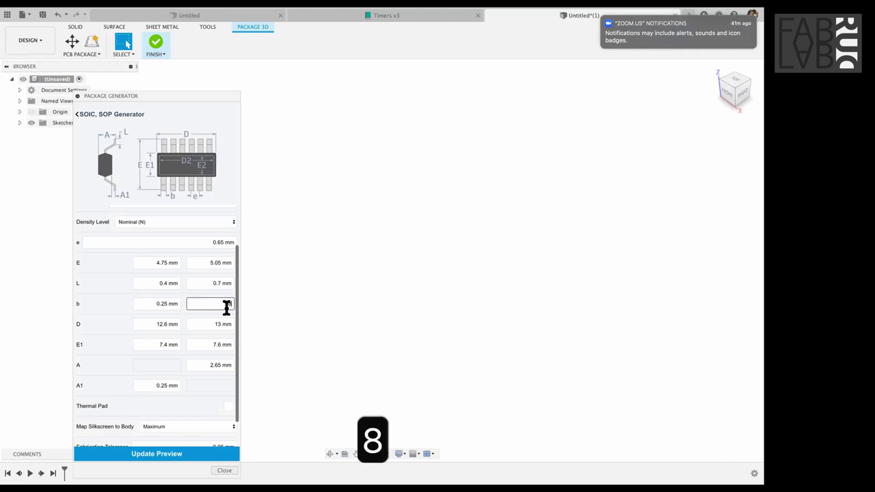
- Set body length D to 2.9 mm minimum and 3.1 mm maximum
key(super+Tab)
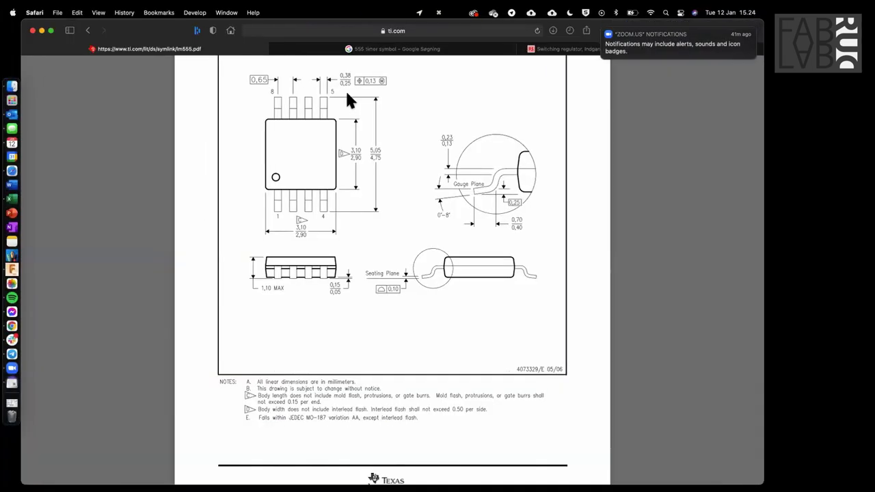
key(super+Tab)
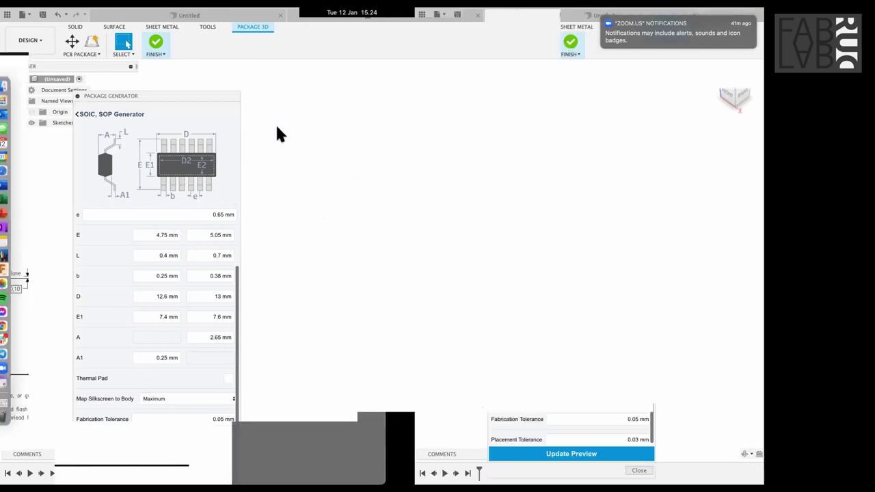
key(super+Tab)
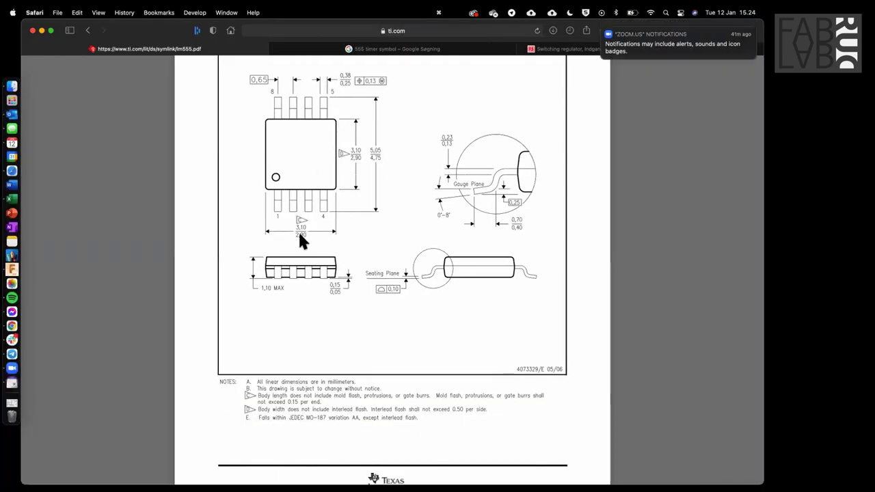
key(super+Tab)
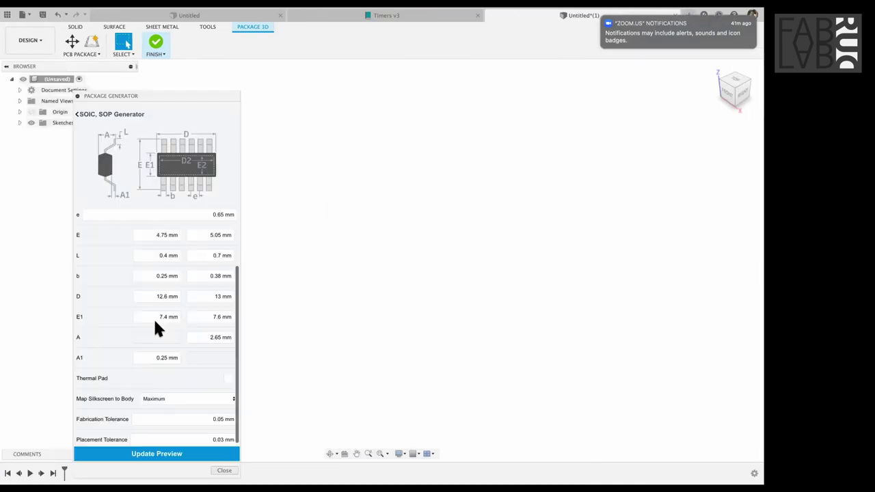
click(152, 294)
text(2.)
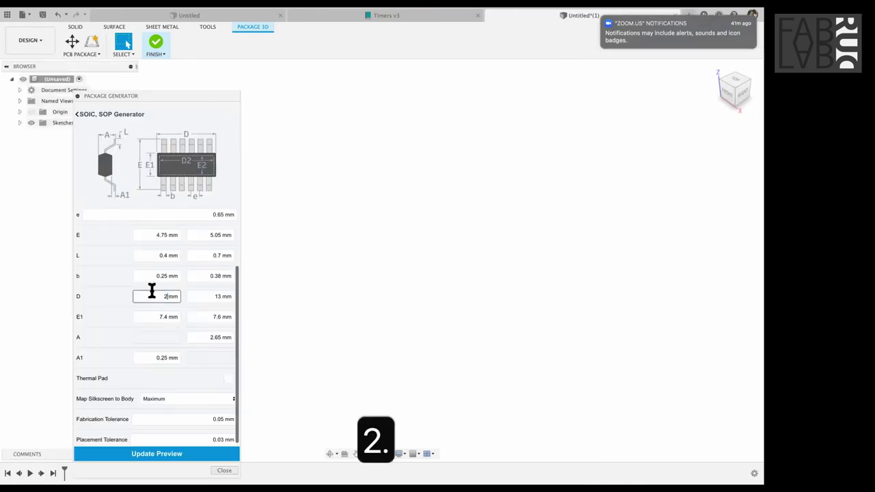
text(9)
key(Tab)
text(2)
key(BackSpace)
text(3.1)
click(153, 316)
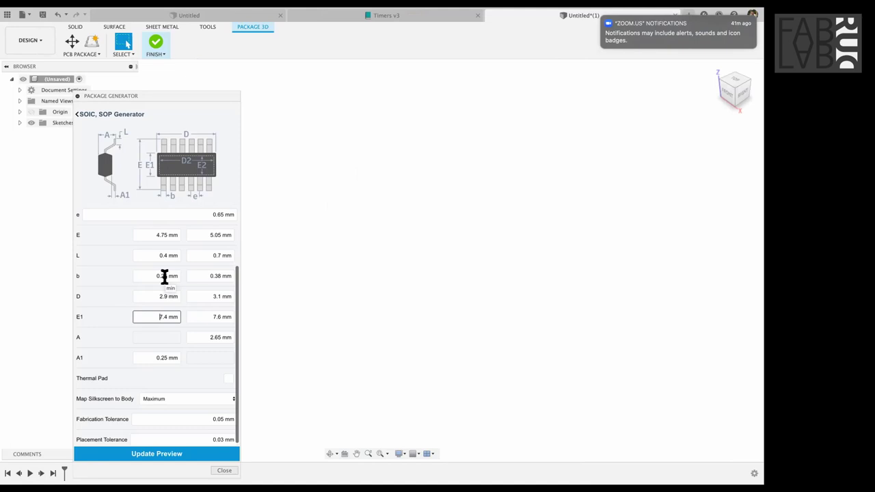
- Set body width E1 to 2.9 mm minimum and 3.1 mm maximum
key(ctrl+Left)
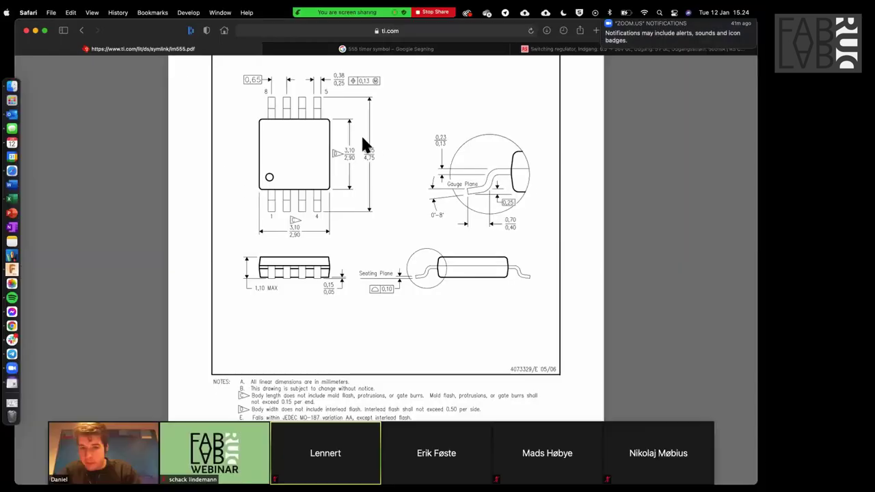
key(ctrl+Right)
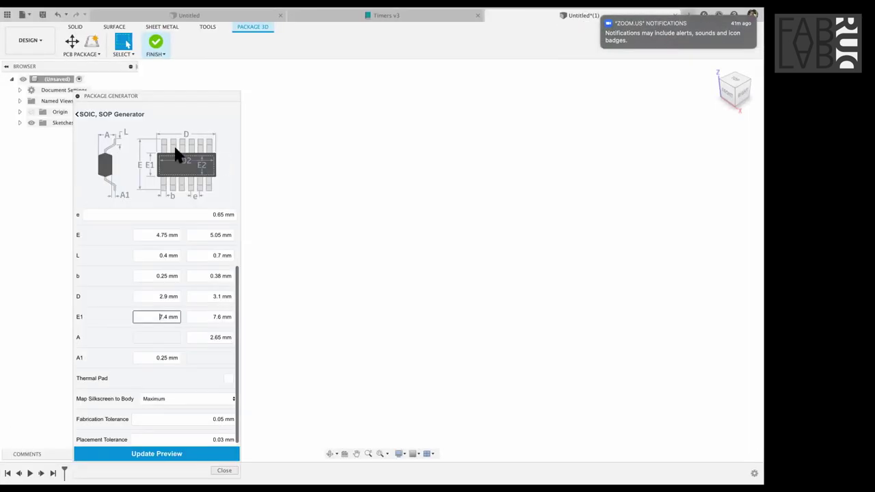
key(ctrl+Left)
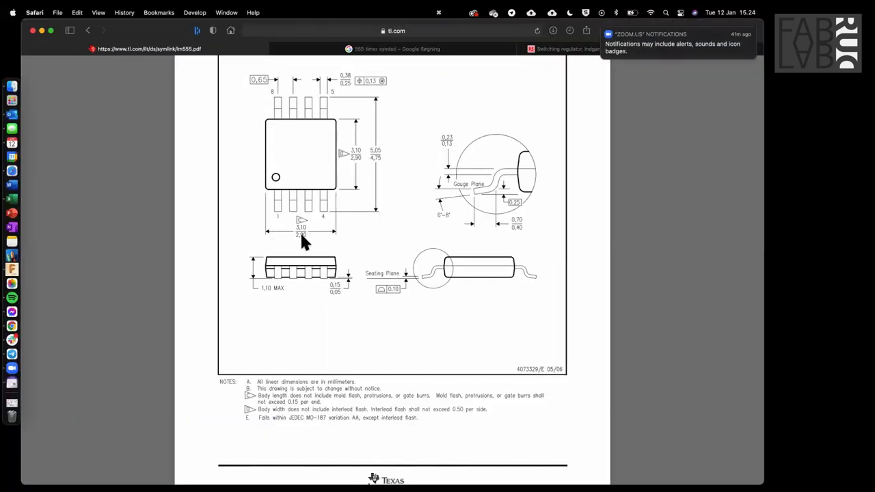
key(ctrl+Right)
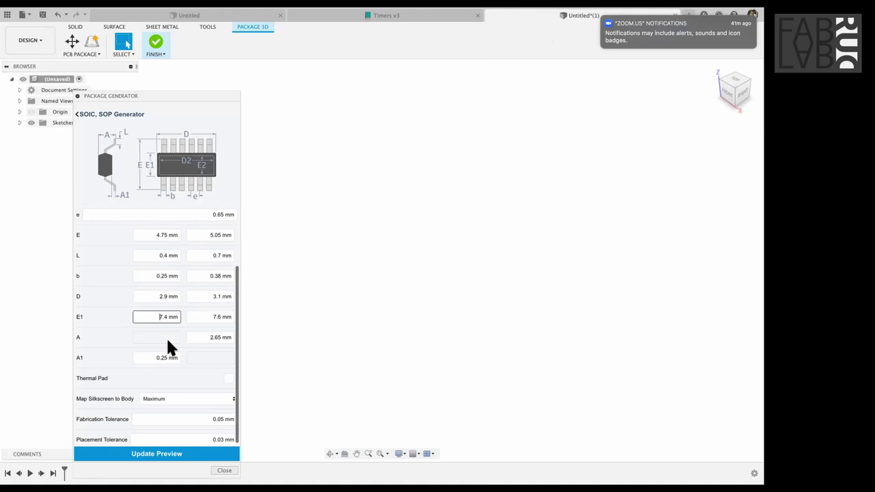
key(super+a)
text(2.9)
key(Tab)
key(ctrl+Left)
key(ctrl+Right)
text(3.1)
key(Tab)
- Set maximum height A to 1.1 mm and verify the A1 standoff against the datasheet
scroll(221, 253, down, 1)
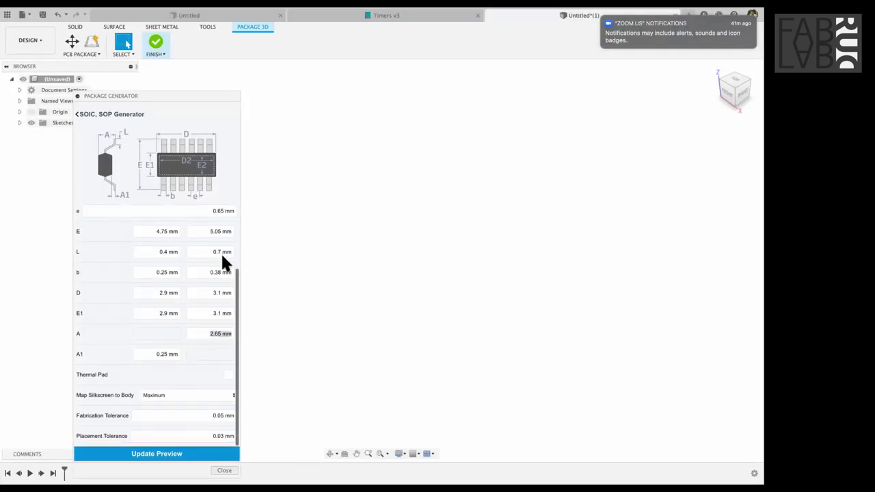
key(ctrl+Left)
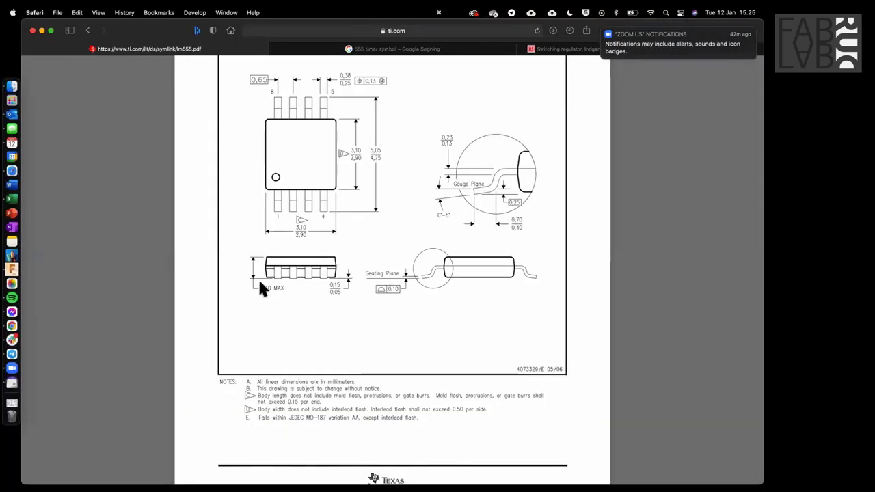
key(ctrl+Right)
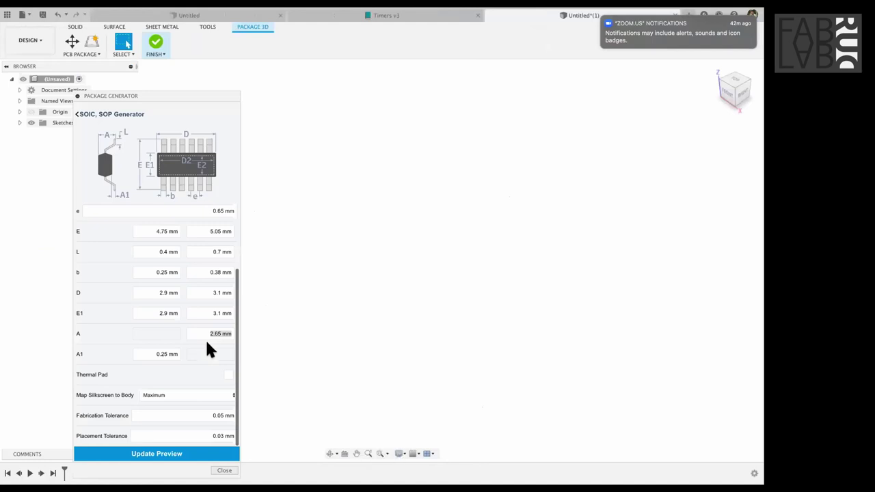
click(210, 335)
text(.1)
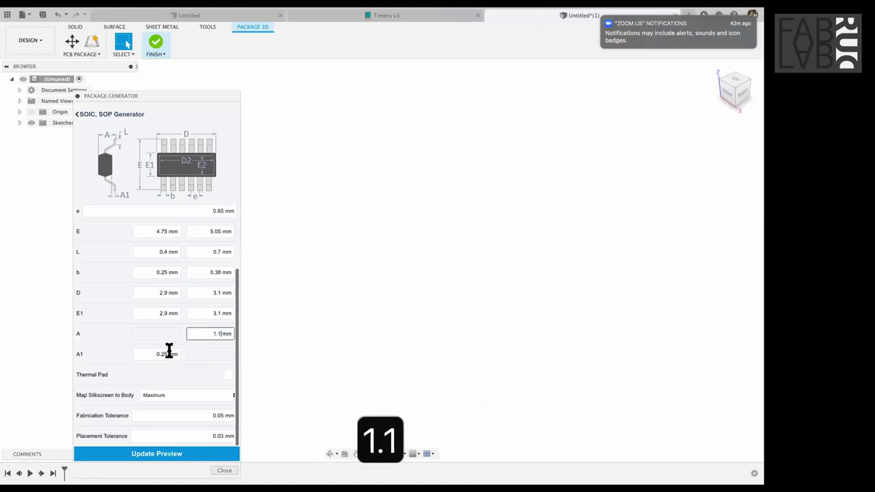
double_click(169, 352)
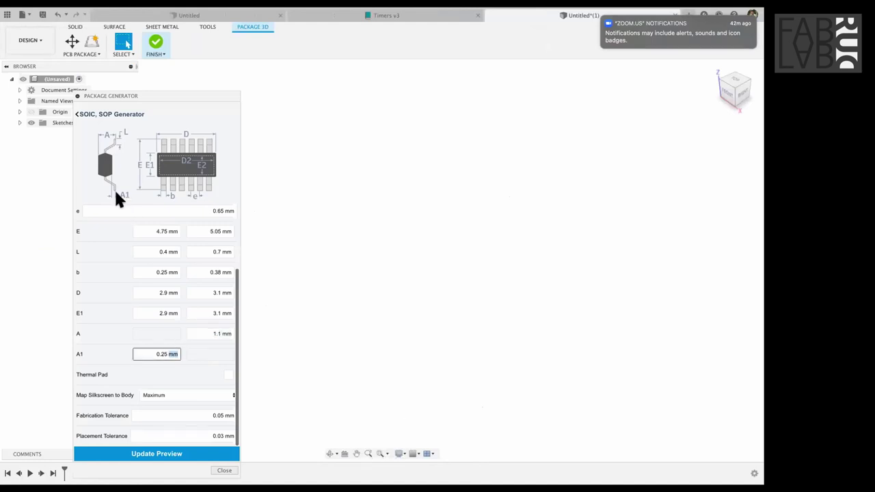
key(ctrl+Left)
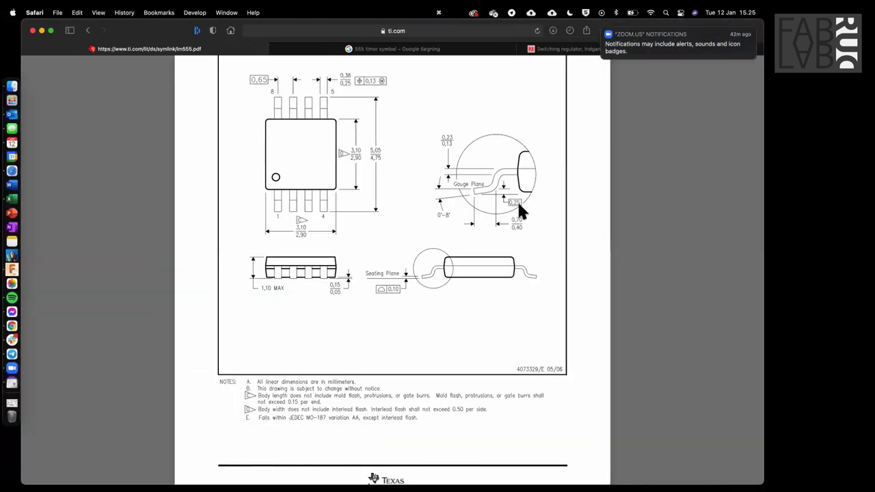
scroll(517, 212, right, 2)
key(ctrl+Right)
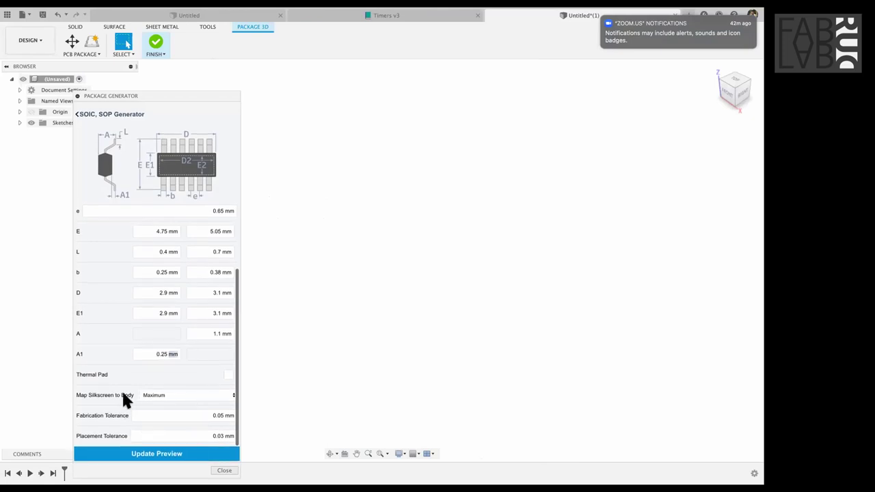
scroll(123, 397, down, 1)
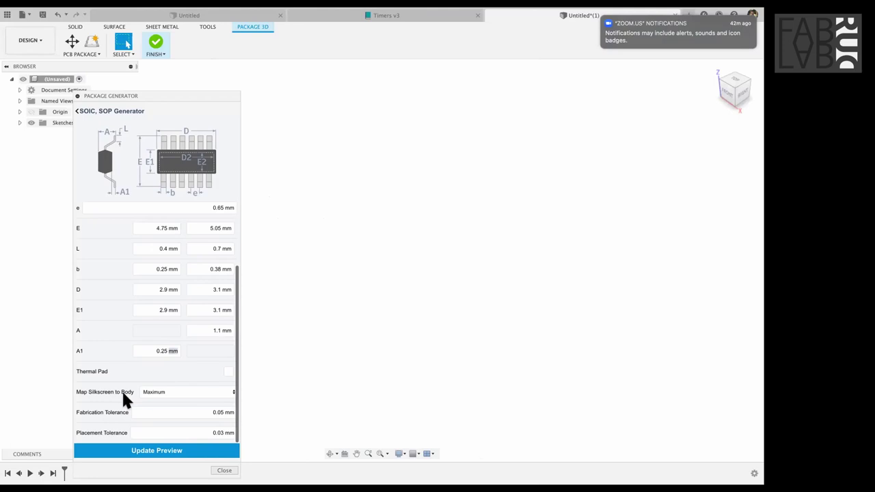
scroll(171, 400, up, 1)
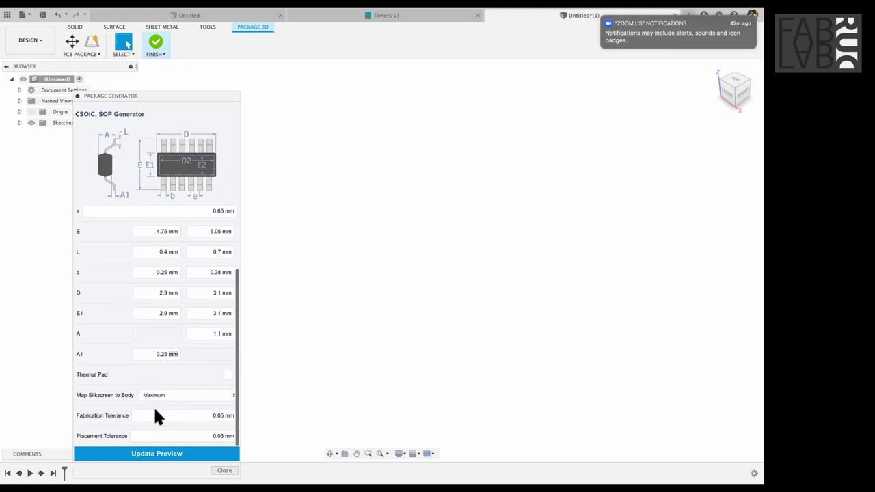
click(176, 415)
click(133, 455)
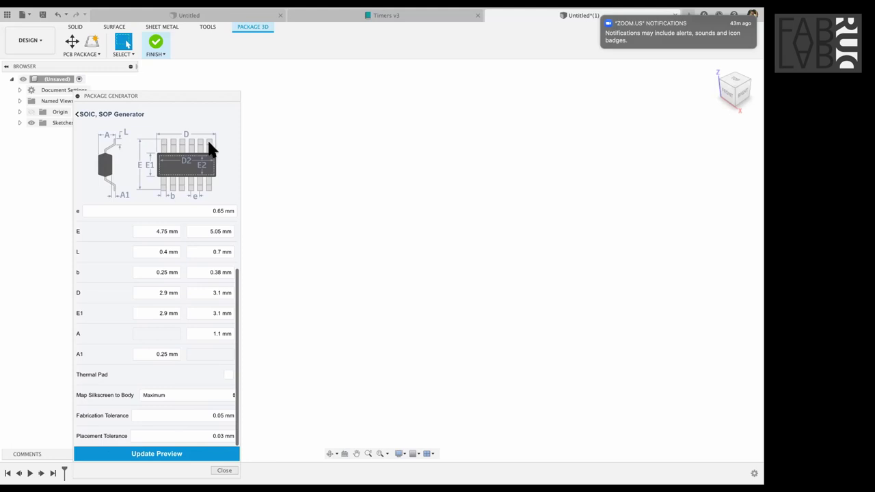
- Generate the 8-pin SOP preview with >NAME and >VALUE labels and view it top-down
click(215, 436)
click(186, 460)
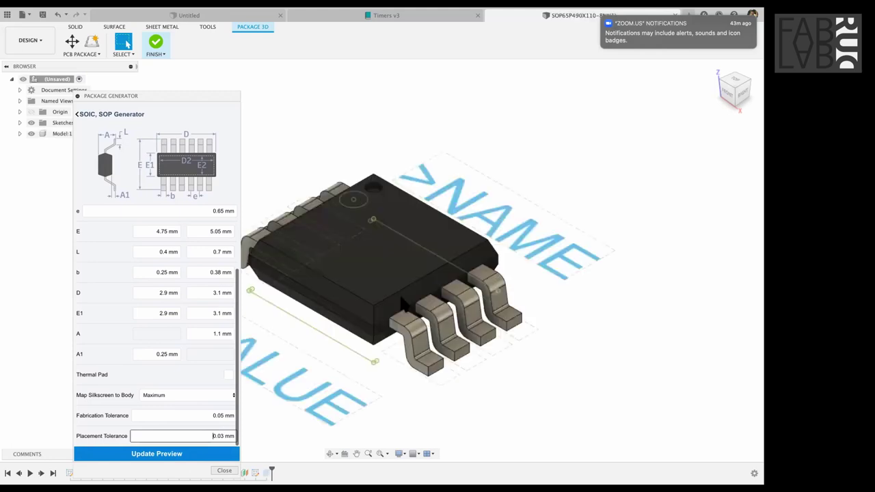
shift+middle_drag(323, 144, 309, 109)
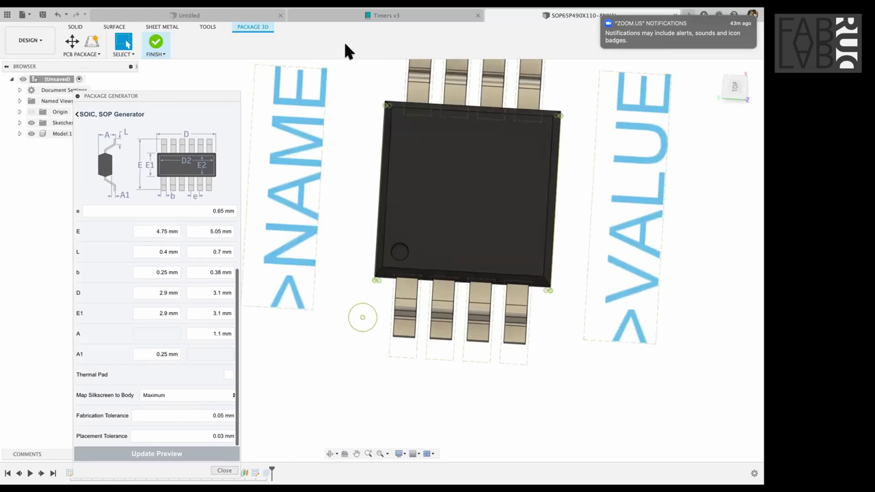
- Enter the datasheet lead span E as 2.9 mm minimum and 3.1 mm maximum
key(F6)
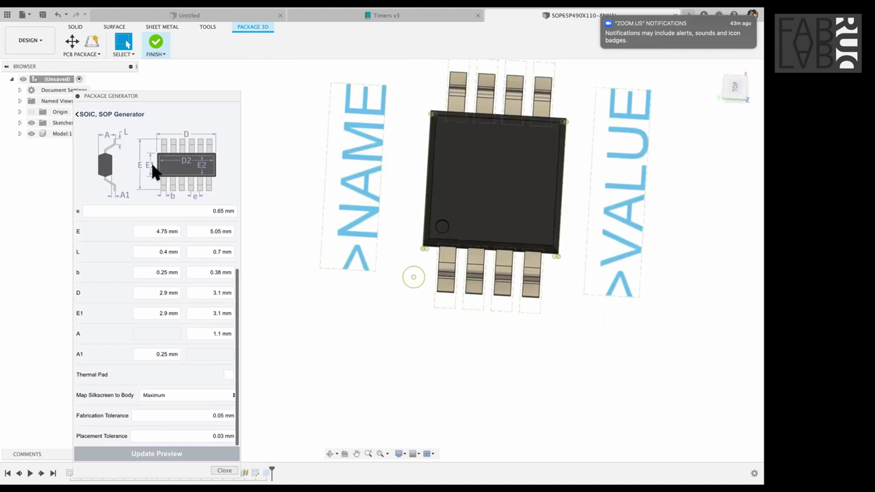
key(ctrl+Left)
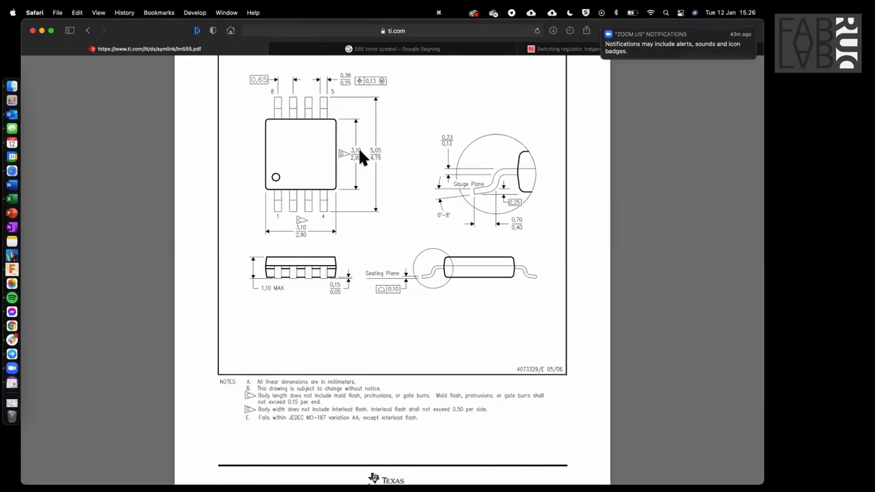
key(ctrl+Right)
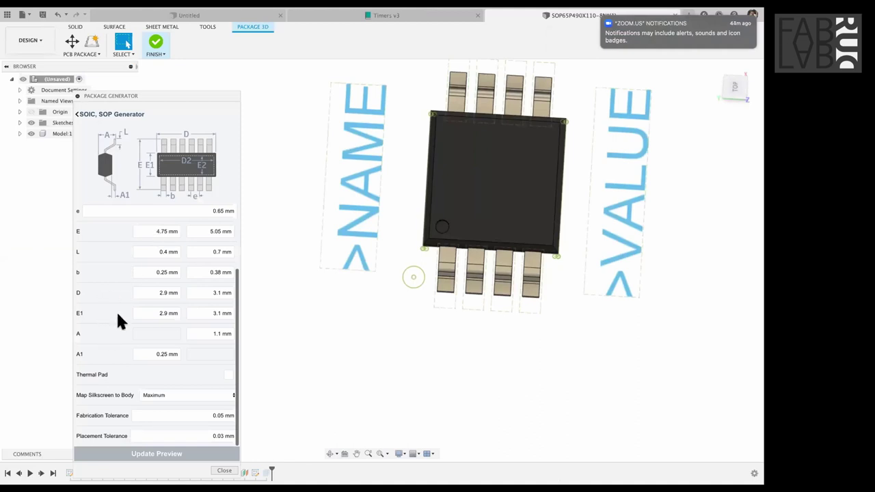
scroll(154, 255, up, 1)
click(212, 258)
text(3.1)
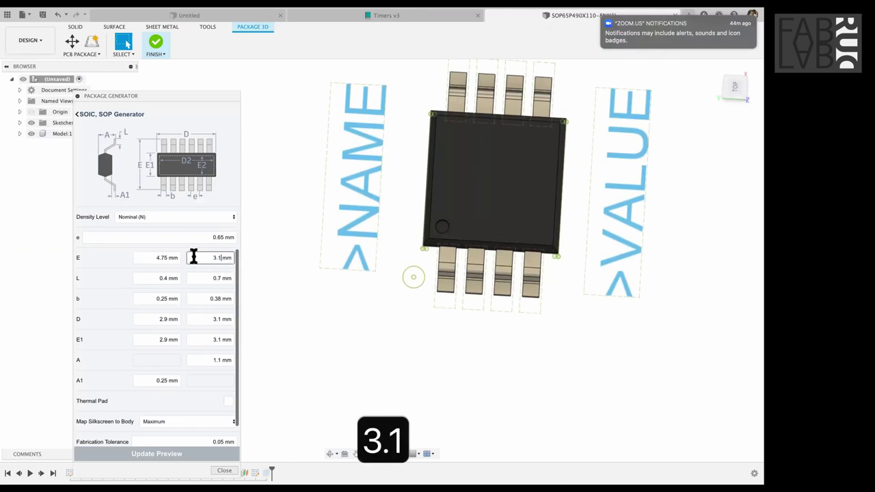
click(162, 258)
key(ctrl+Left)
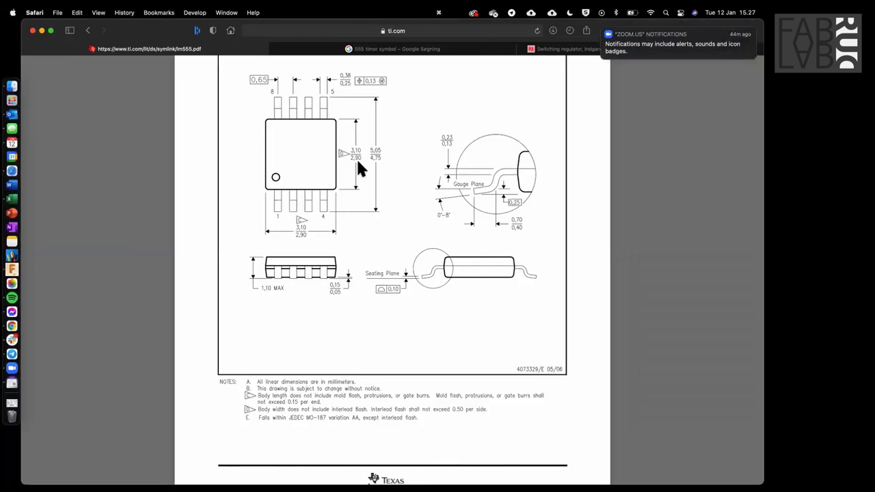
key(ctrl+Right)
text(2.9)
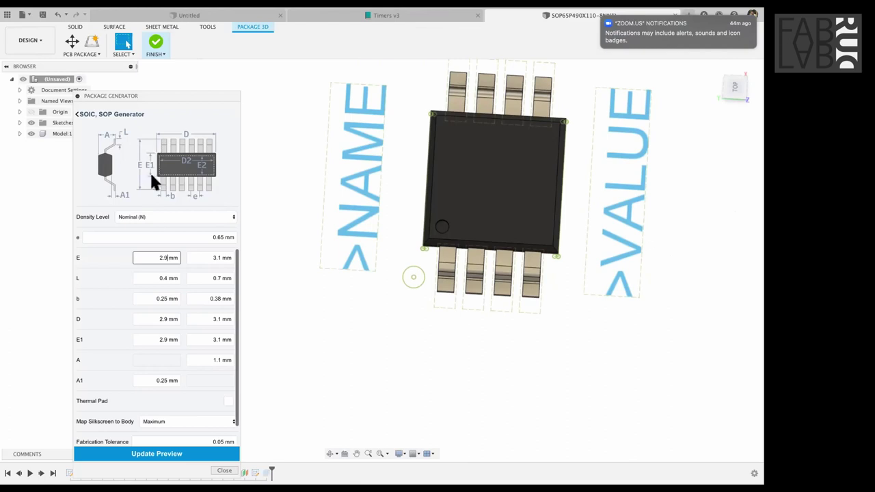
- Enter E1 as 4.75 mm minimum and 5.05 mm maximum from the datasheet drawing
key(ctrl+Left)
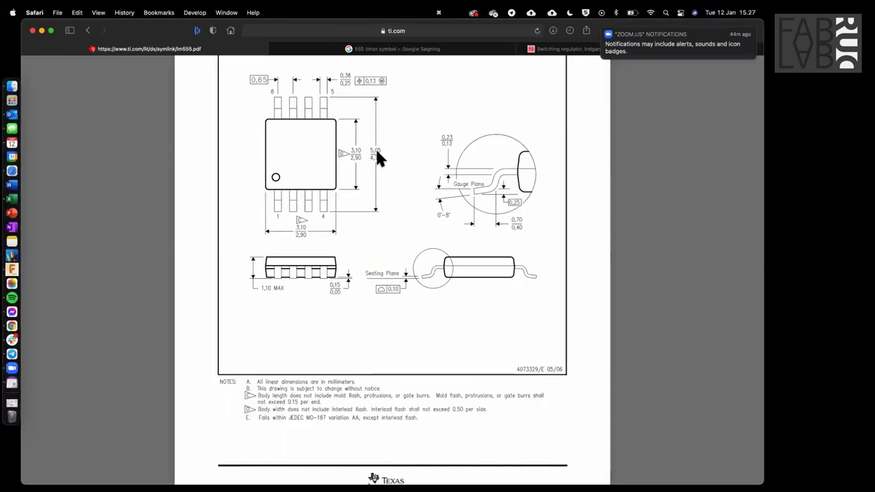
key(ctrl+Right)
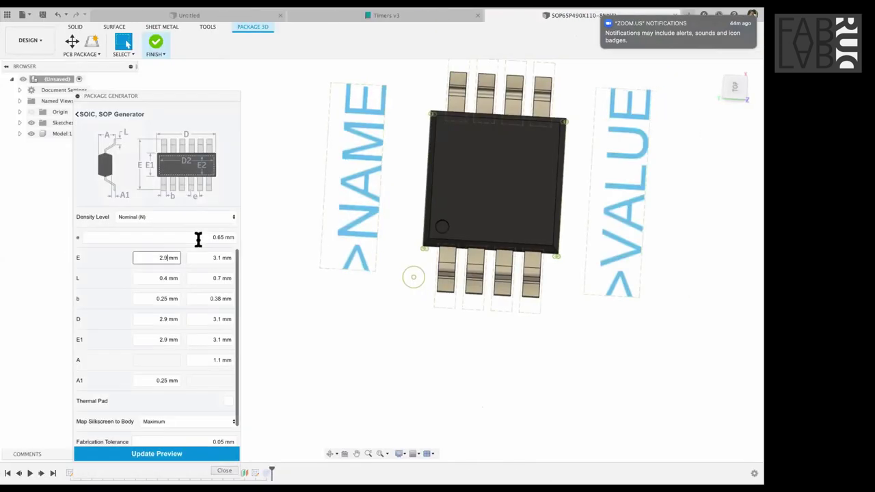
scroll(164, 274, down, 2)
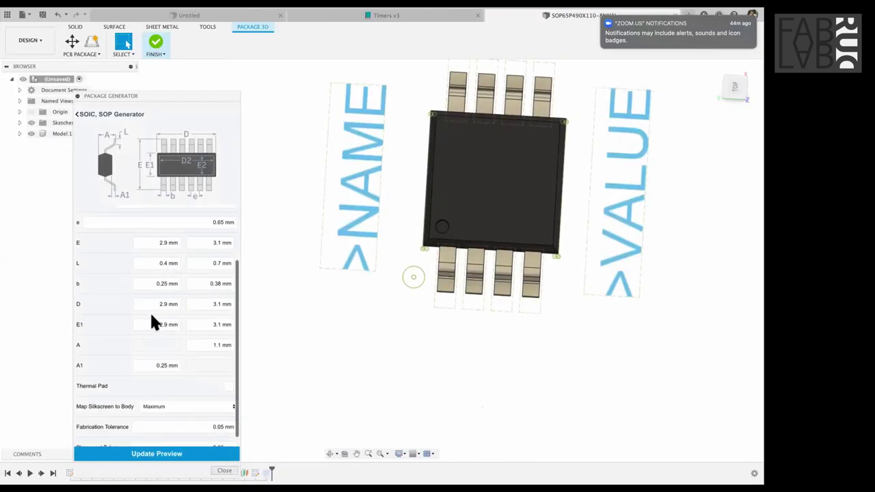
click(152, 324)
key(ctrl+Left)
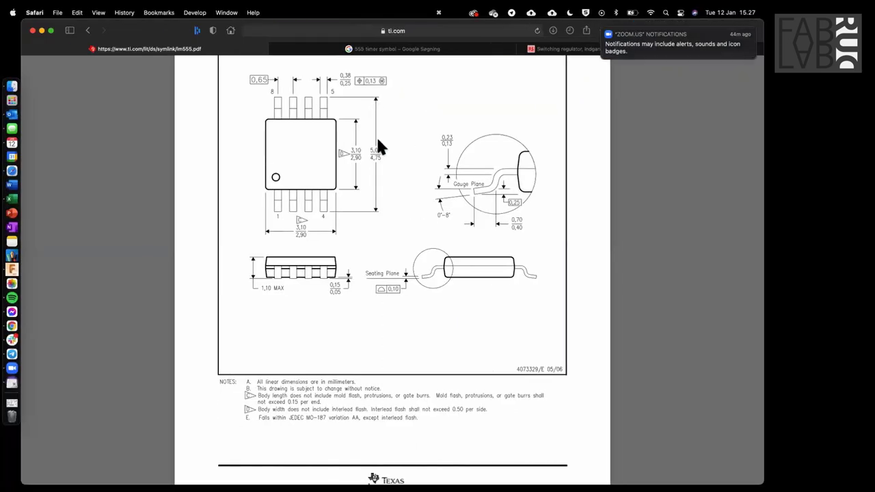
key(ctrl+Right)
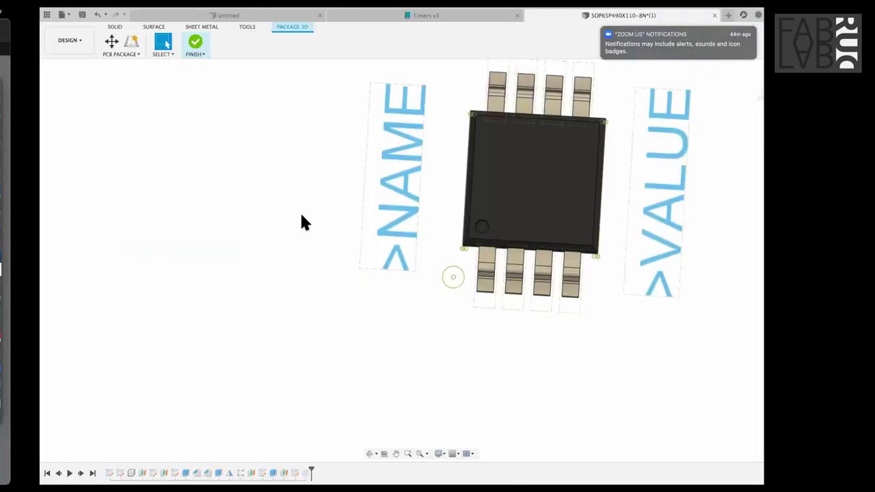
text(4.75)
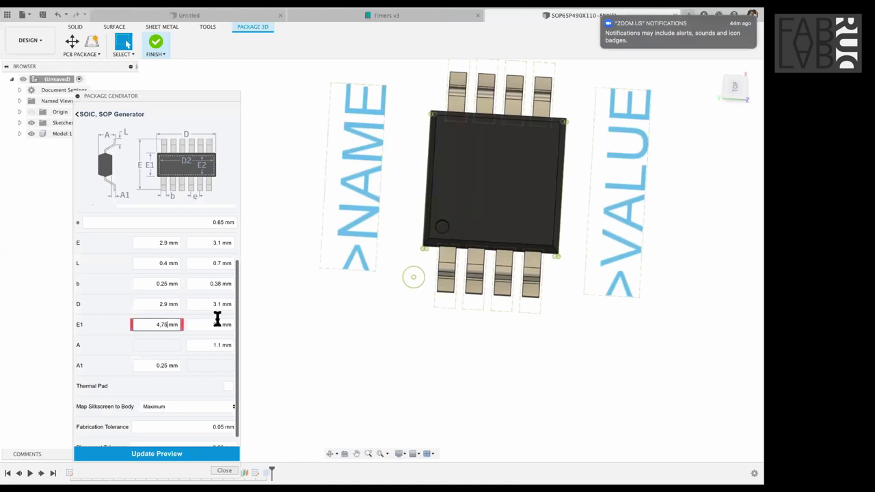
key(ctrl+Left)
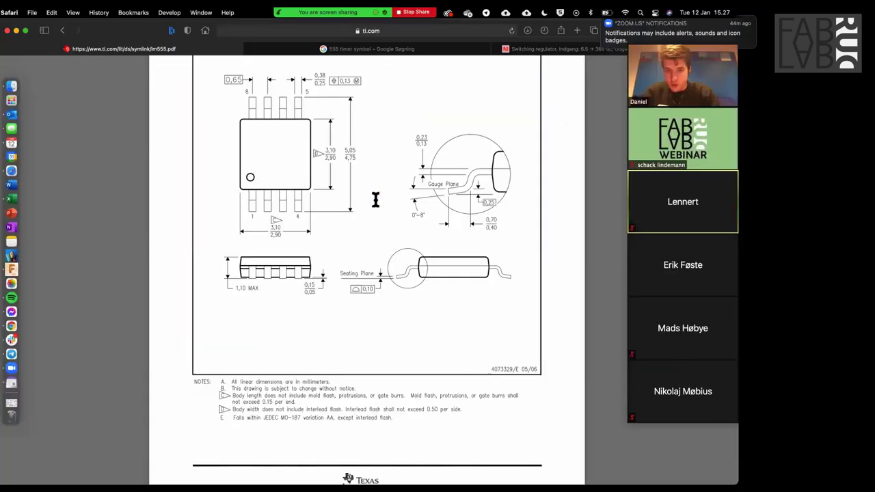
key(ctrl+Right)
click(214, 322)
text(5.05)
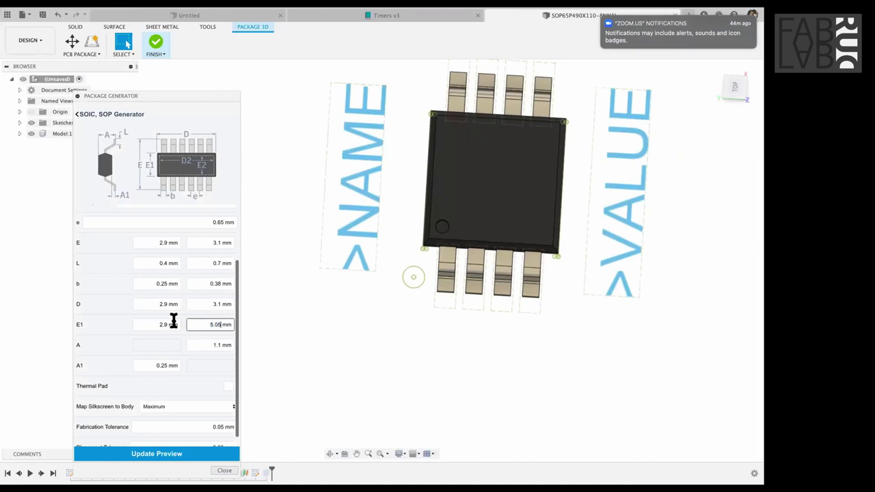
- Confirm the 5.05 mm E1 maximum and finish editing the E1 minimum
click(161, 455)
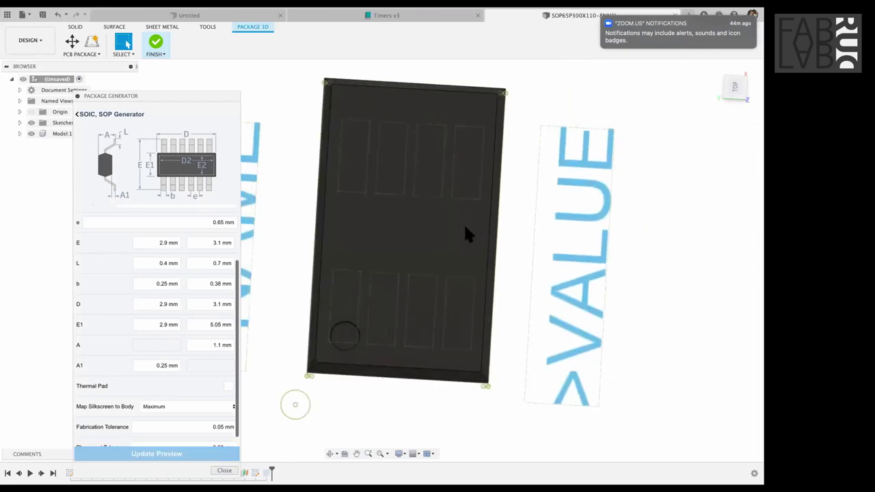
double_click(166, 325)
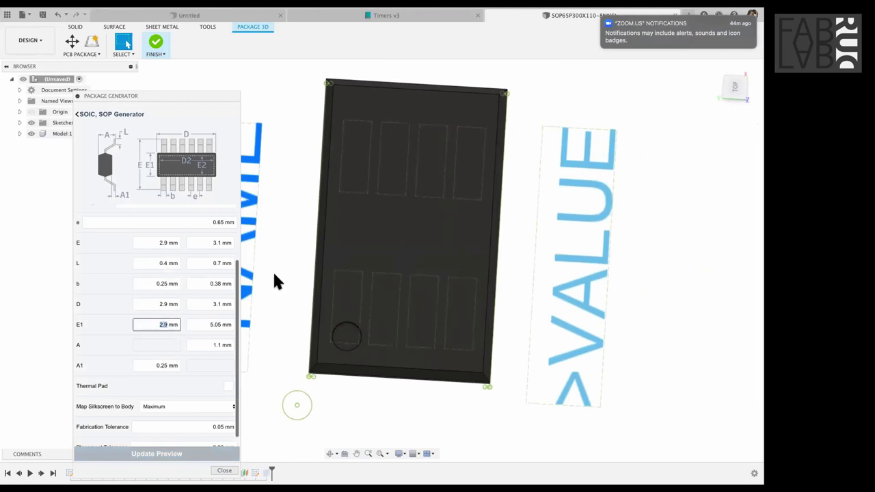
click(288, 279)
click(166, 242)
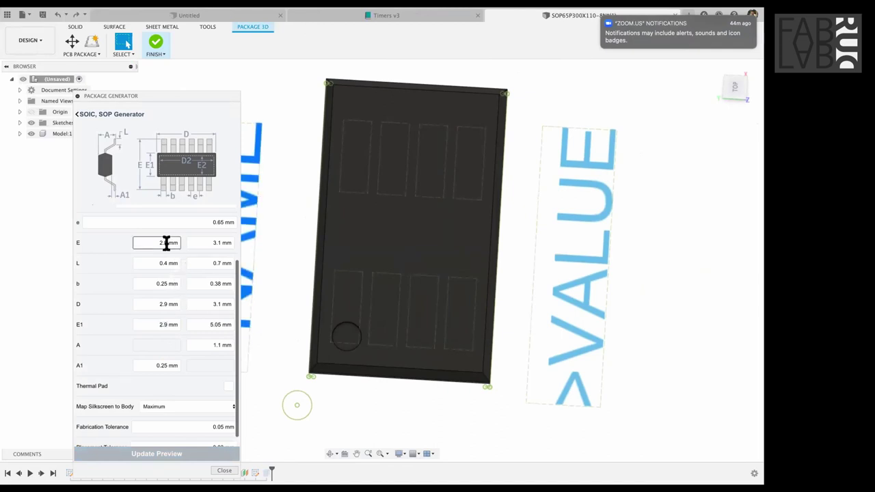
key(super+Tab)
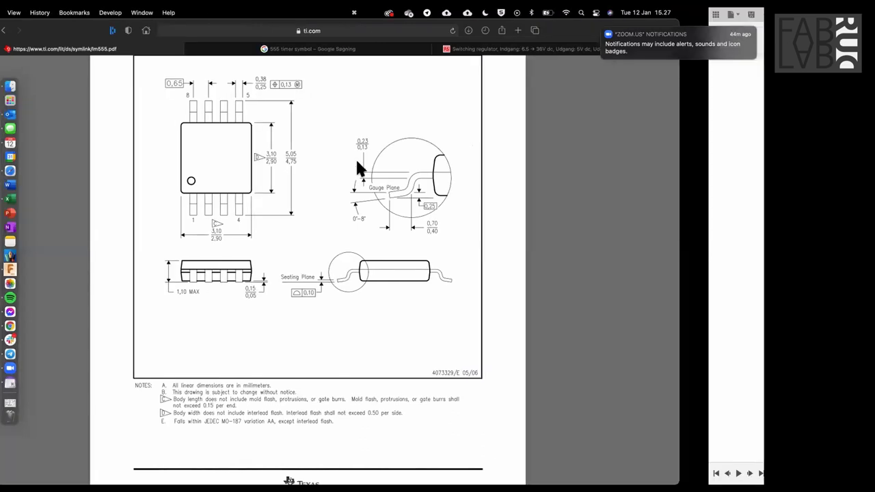
key(super+Tab)
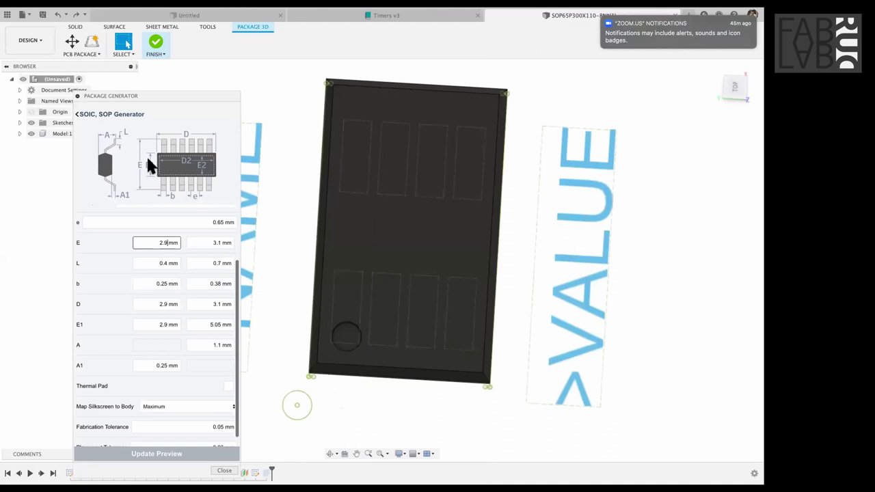
- Replace the E1 maximum with 3.1 after checking the datasheet
click(151, 325)
key(super+Tab)
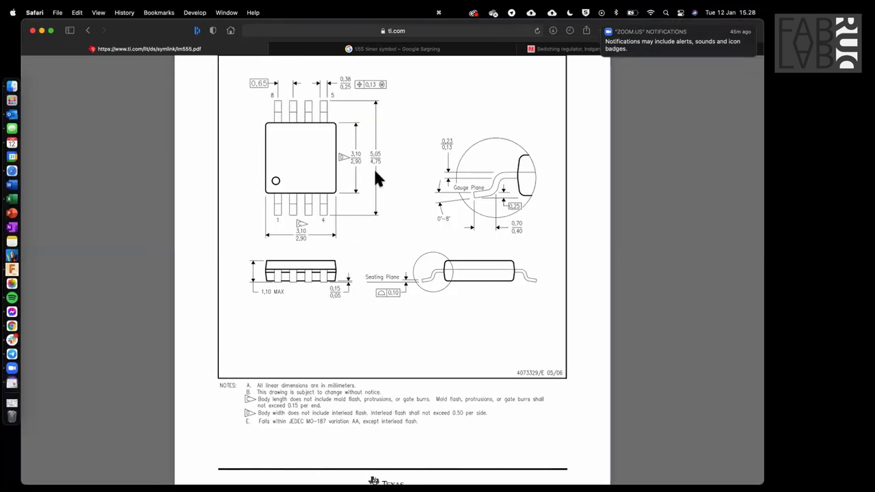
key(super+Tab)
click(204, 325)
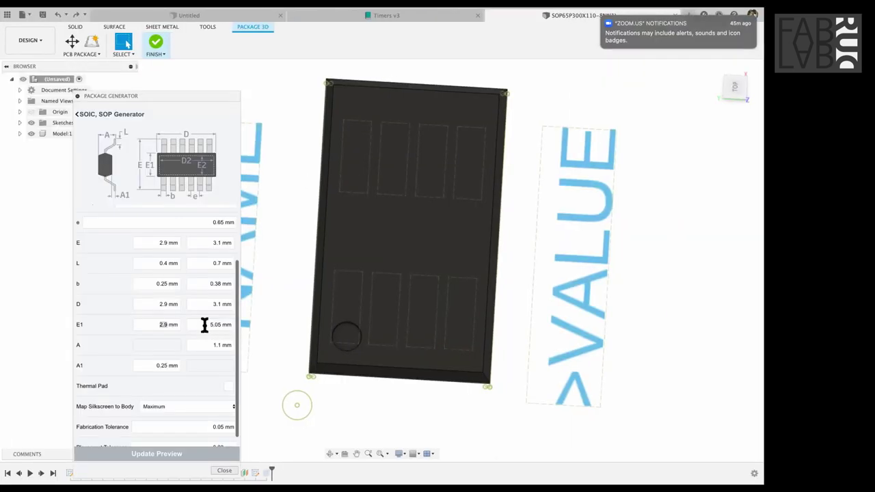
key(super+Tab)
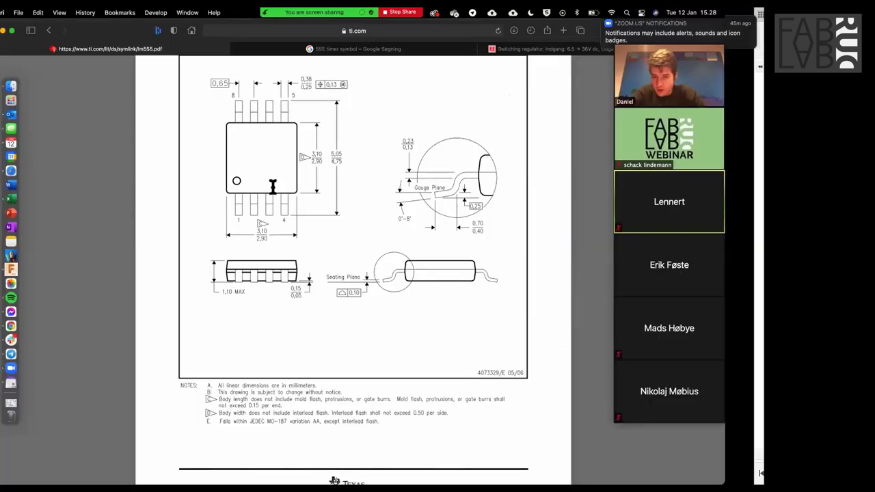
key(super+Tab)
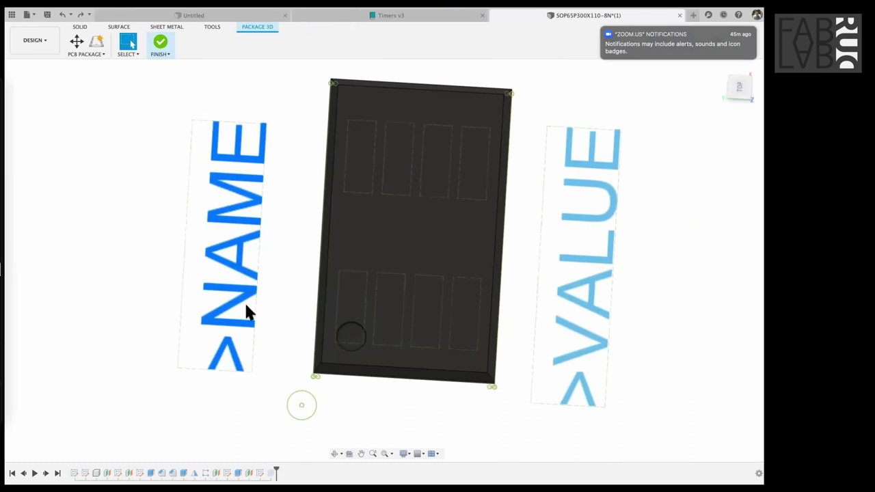
text(3)
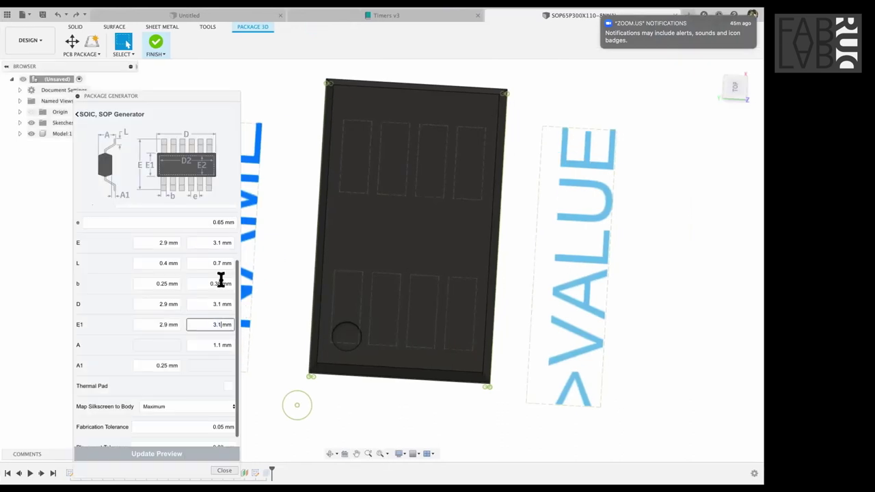
text(.1)
- Enter 4.75 as the E minimum after comparing against the datasheet
key(super+Tab)
key(super+Tab)
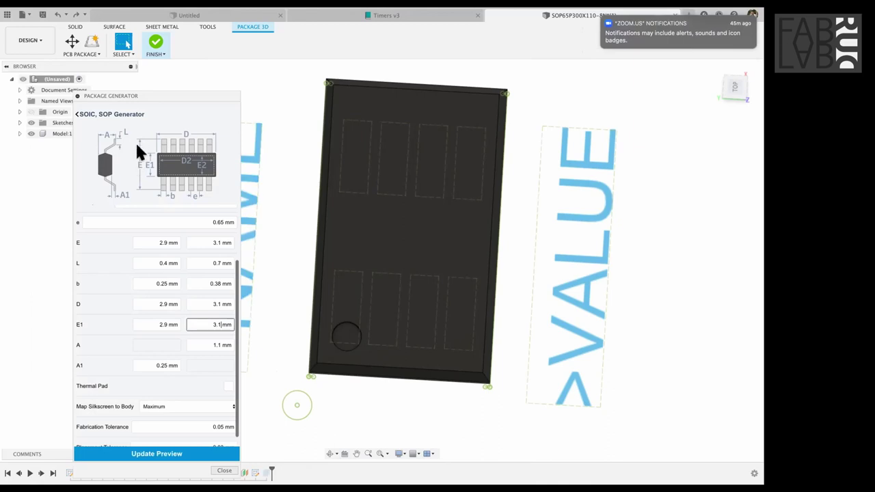
key(super+Tab)
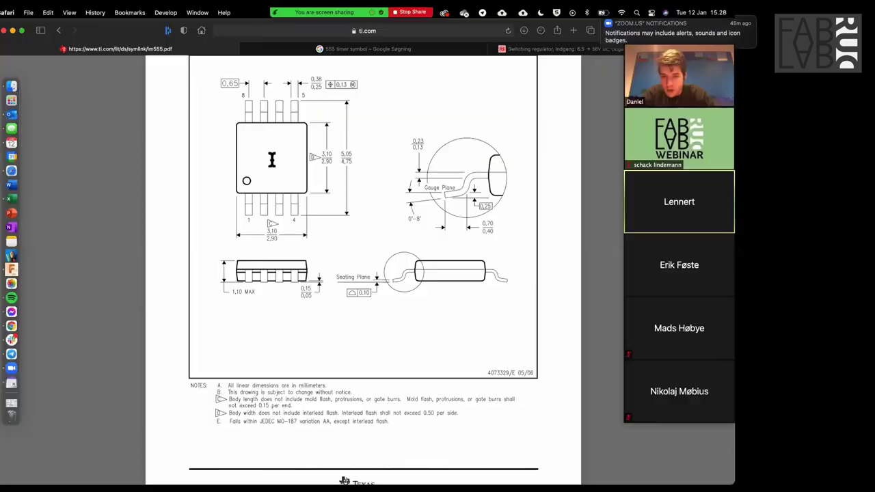
key(super+Tab)
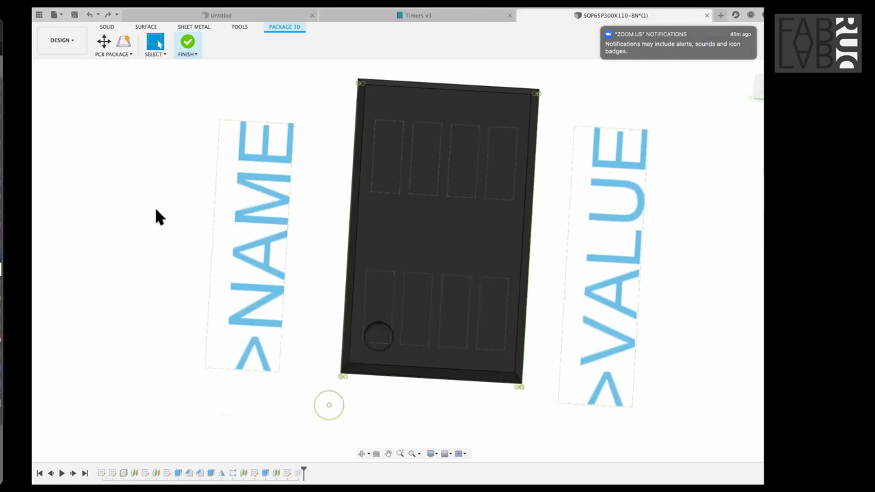
click(154, 242)
text(4.75)
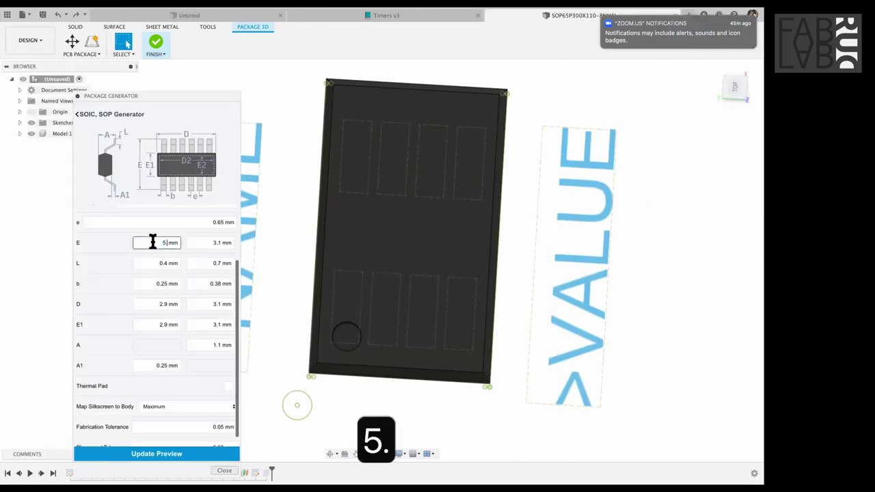
key(super+Tab)
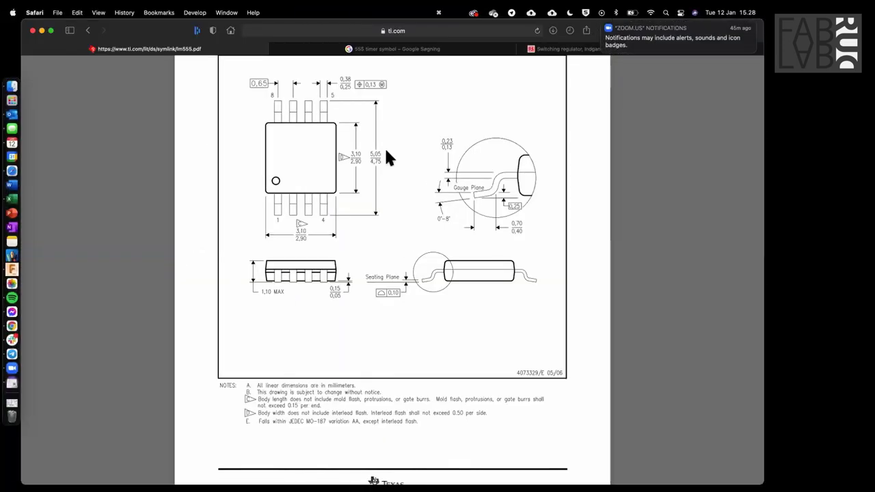
key(super+Tab)
- Paste 5.05 mm into the E maximum, removing the duplicated mm unit
click(210, 243)
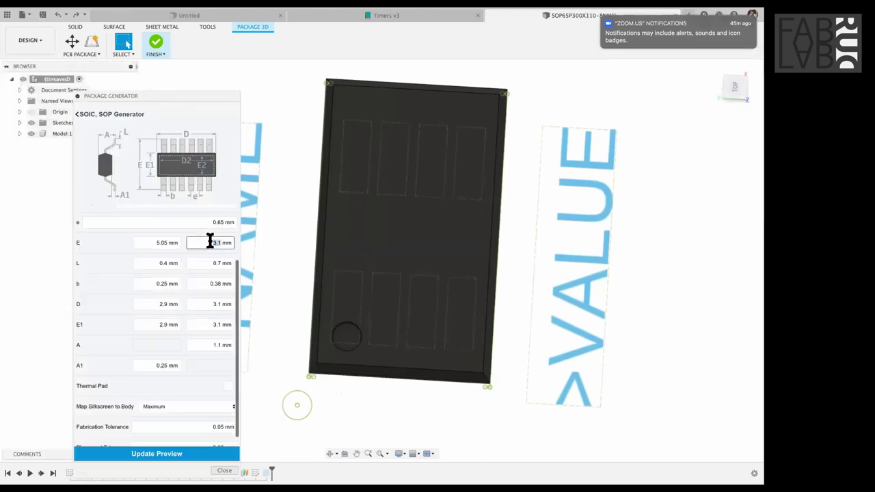
key(super+c)
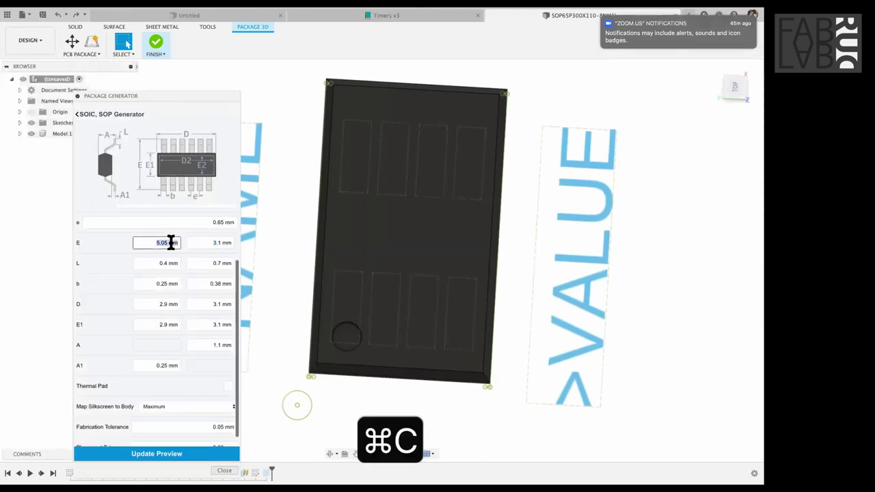
double_click(215, 243)
key(super+v)
key(Delete)
key(Delete)
key(Delete)
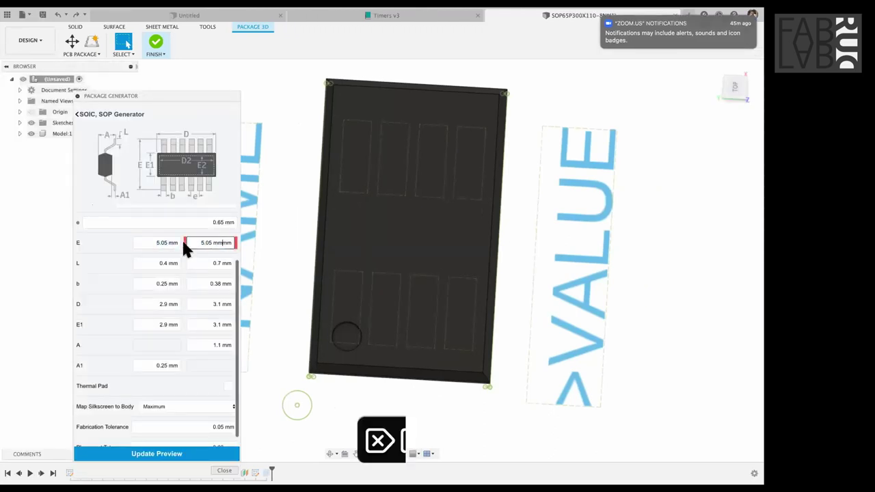
- Clear the E minimum field and retype it as 4.75
drag(180, 243, 134, 246)
key(BackSpace)
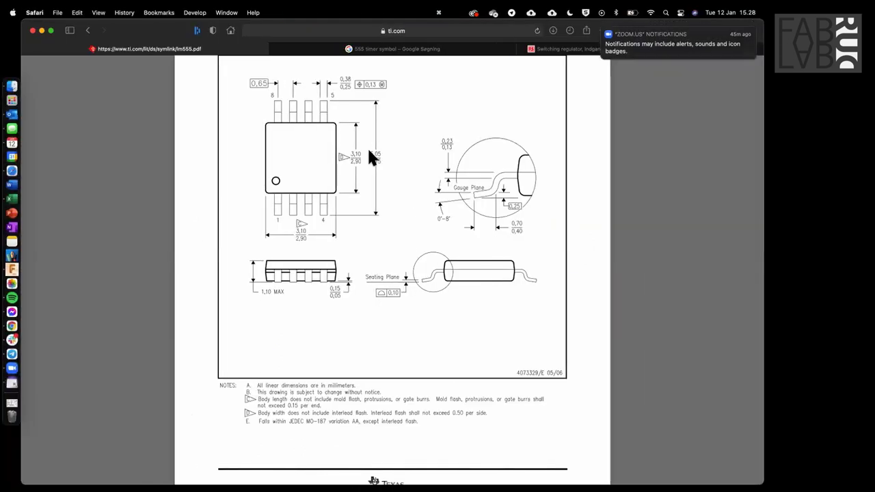
text(4)
key(BackSpace)
key(BackSpace)
key(BackSpace)
key(BackSpace)
key(BackSpace)
key(BackSpace)
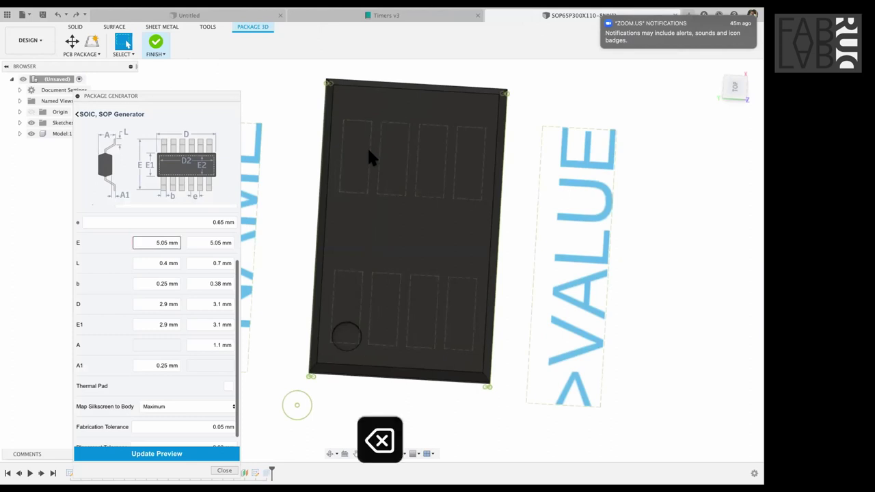
key(BackSpace)
text(4.75)
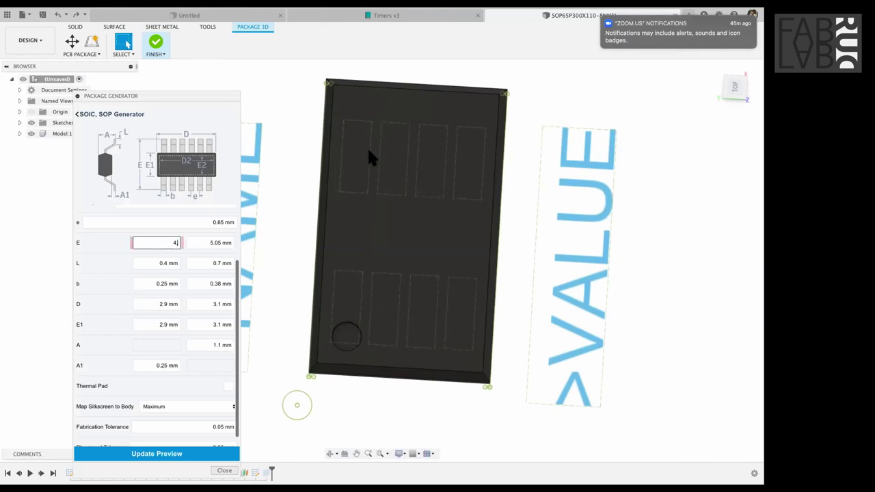
- Set E minimum to 4.75 mm, regenerate the SOP65P490X110 preview, and dock the generator left
click(200, 452)
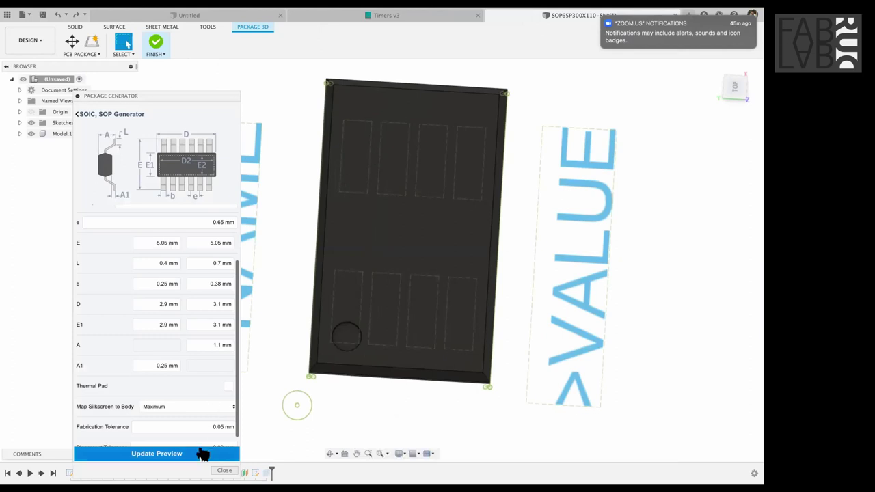
click(162, 243)
text(4.75)
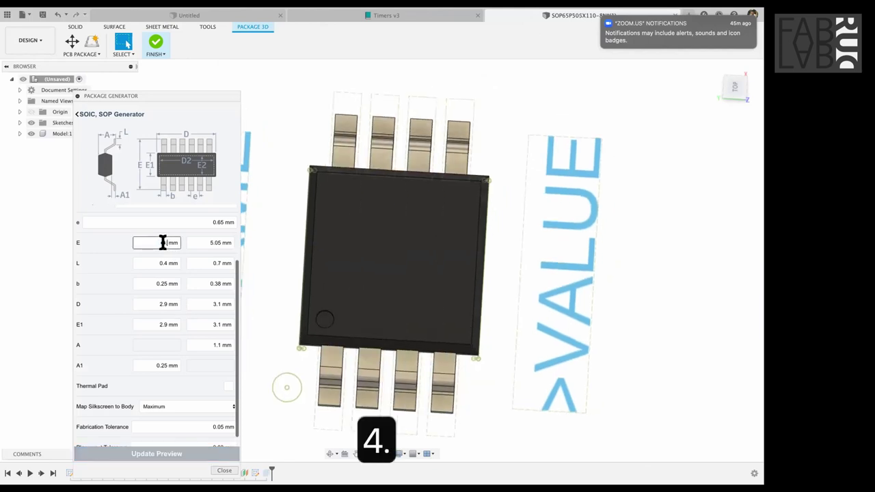
click(160, 460)
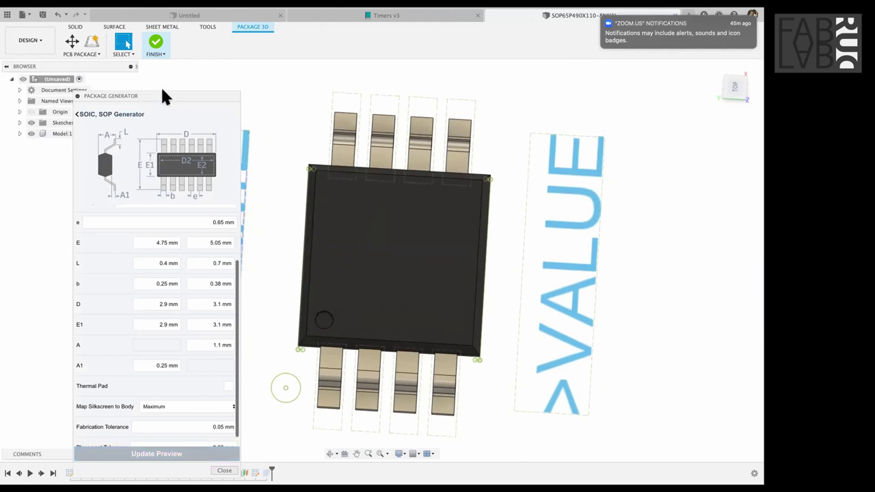
drag(124, 90, 240, 110)
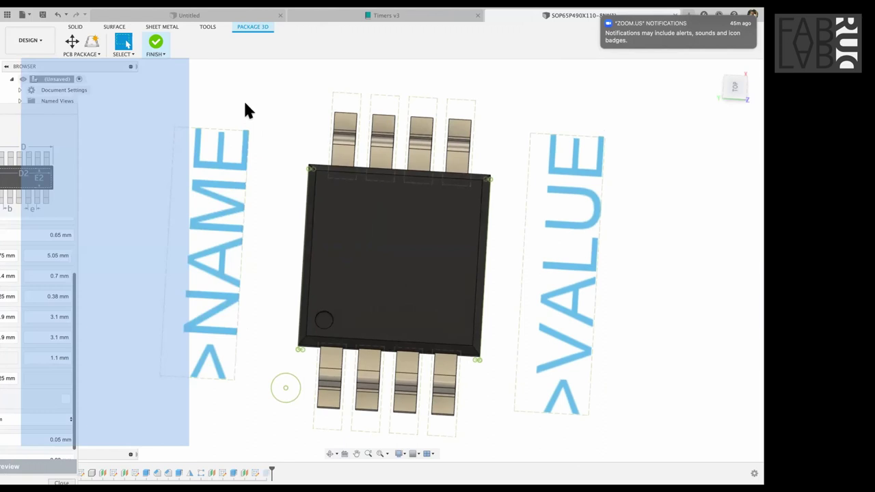
mouse_move(25, 108)
mouse_down()
mouse_move(34, 102)
mouse_move(13, 103)
mouse_up()
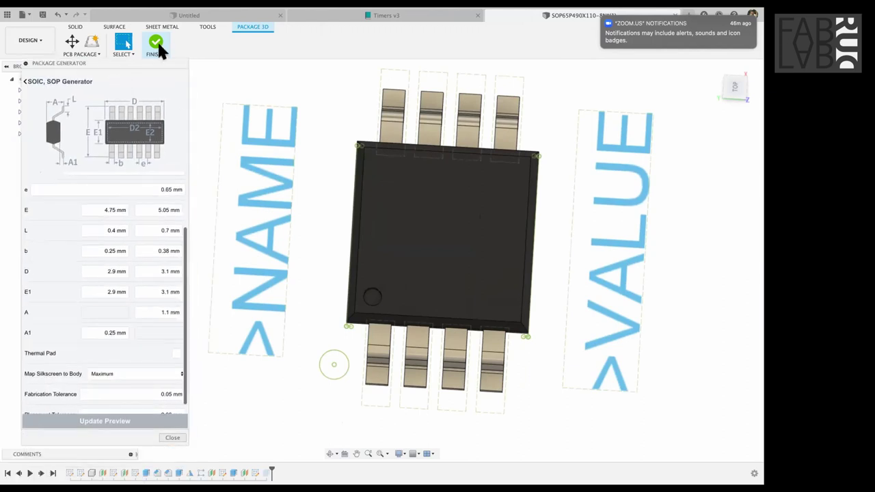
- Finish the SOP65P490X110-8N package, add it to the Timers library, and save it
click(156, 45)
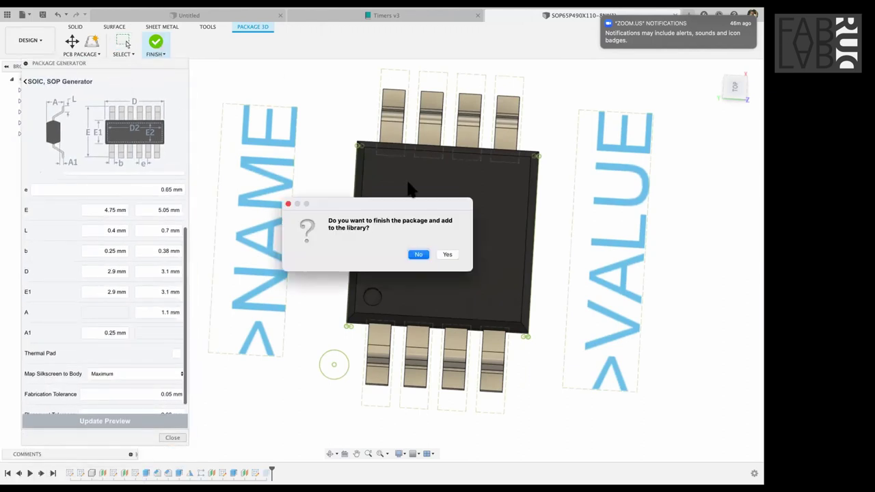
click(447, 257)
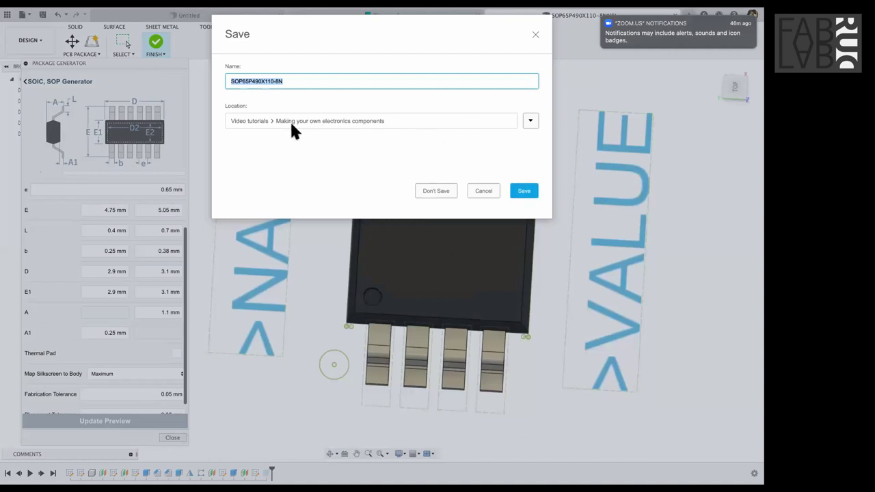
click(524, 192)
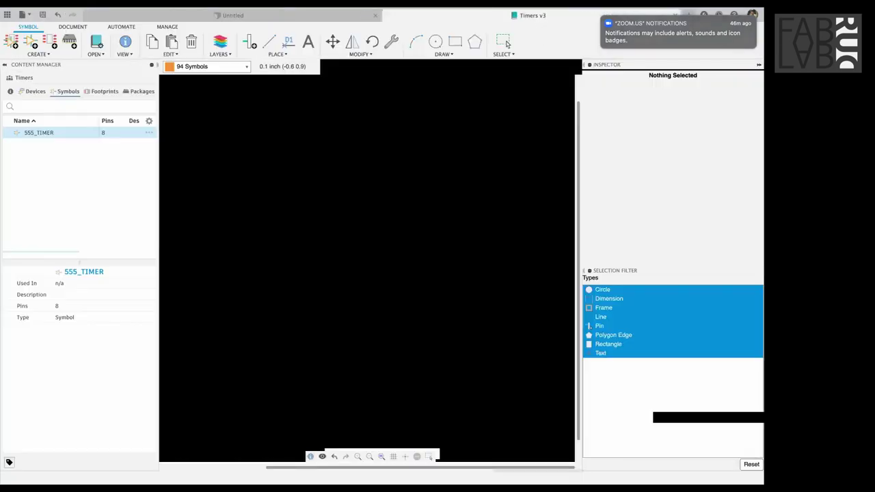
click(505, 42)
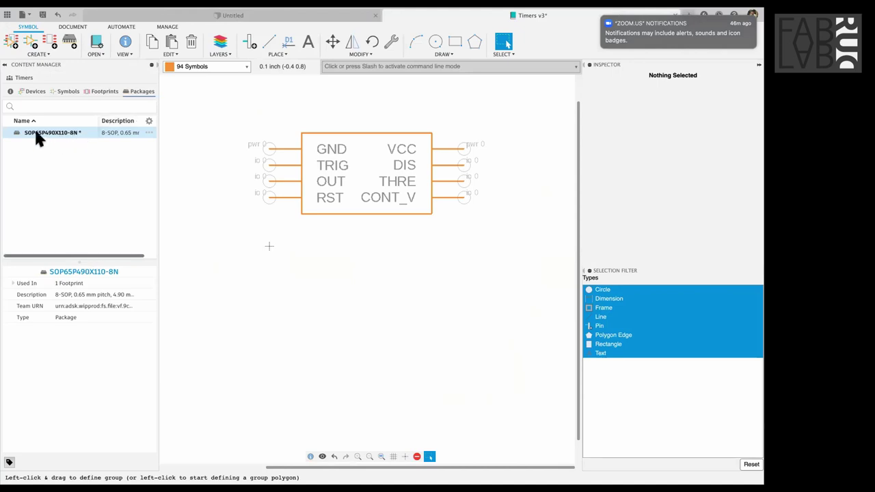
- Open the SOP65P490X110-8N footprint and inspect its outline edge and variants
click(100, 95)
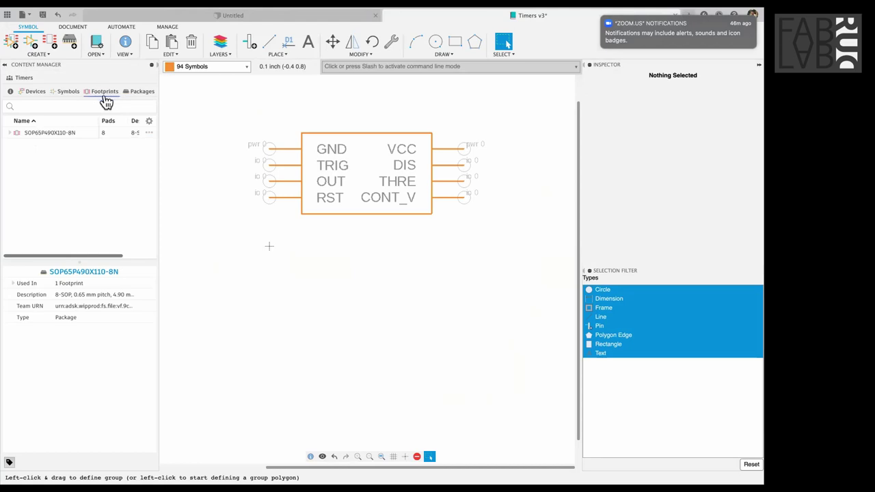
double_click(72, 133)
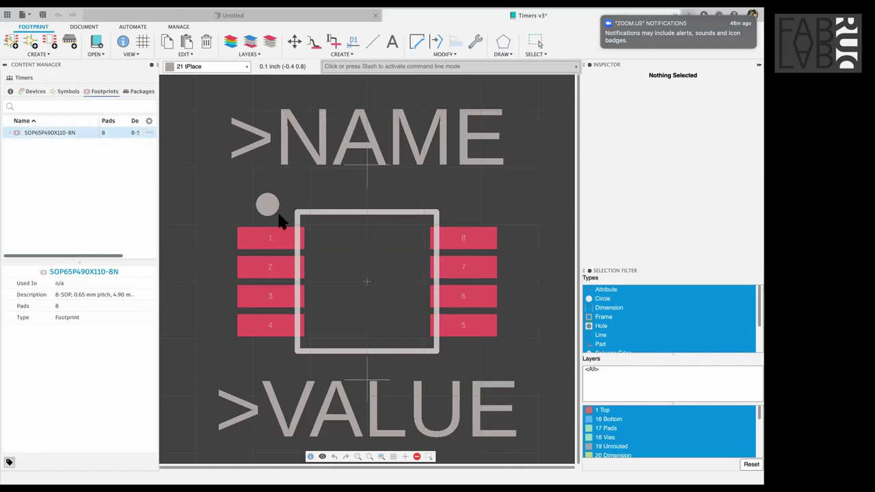
scroll(280, 218, down, 5)
scroll(279, 218, up, 5)
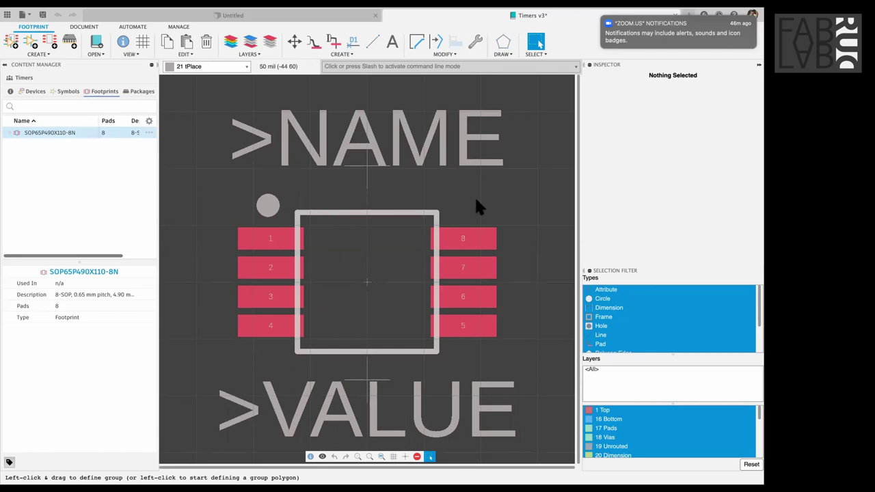
click(340, 195)
click(340, 194)
scroll(340, 195, down, 2)
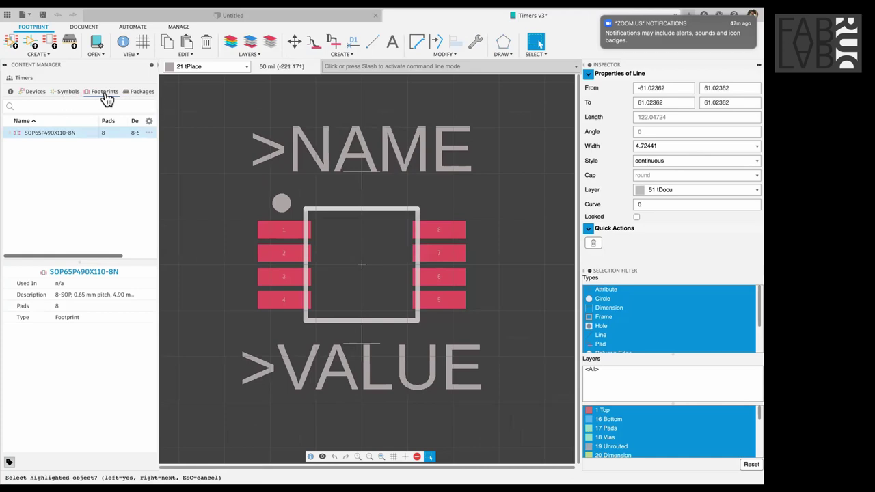
click(12, 136)
click(15, 134)
- Create a new device named 555_TIMER in the Timers library
click(45, 96)
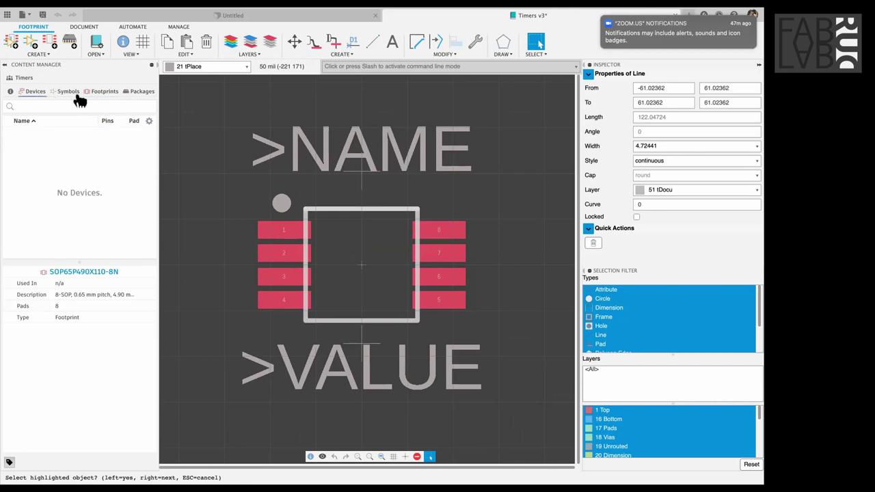
click(14, 45)
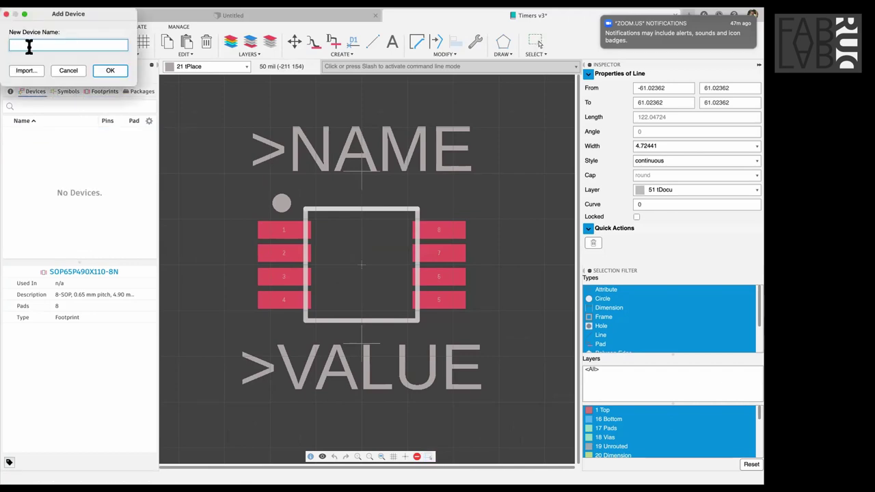
text(555_TIMER)
key(Return)
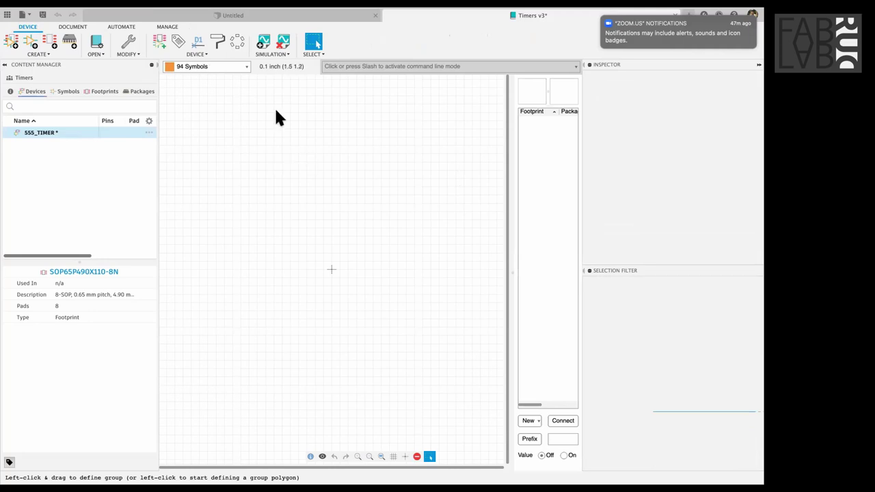
- Place the 555_TIMER symbol into the device
click(162, 46)
click(91, 41)
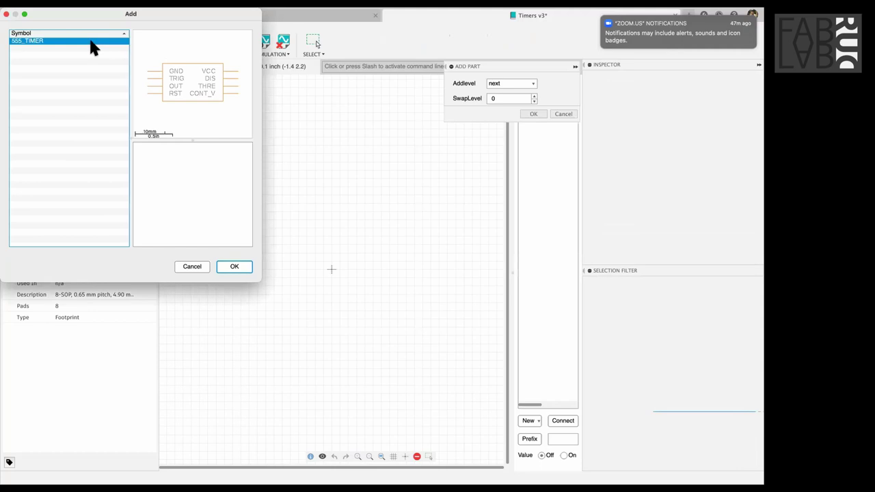
click(233, 266)
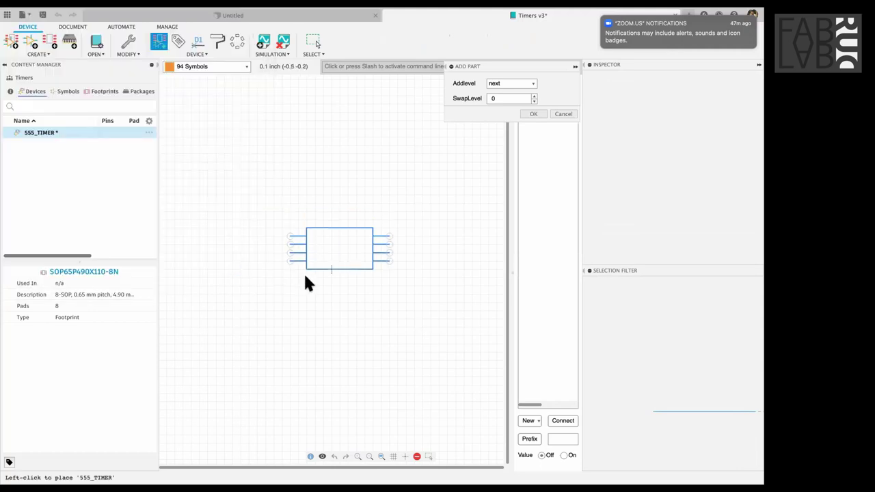
click(331, 270)
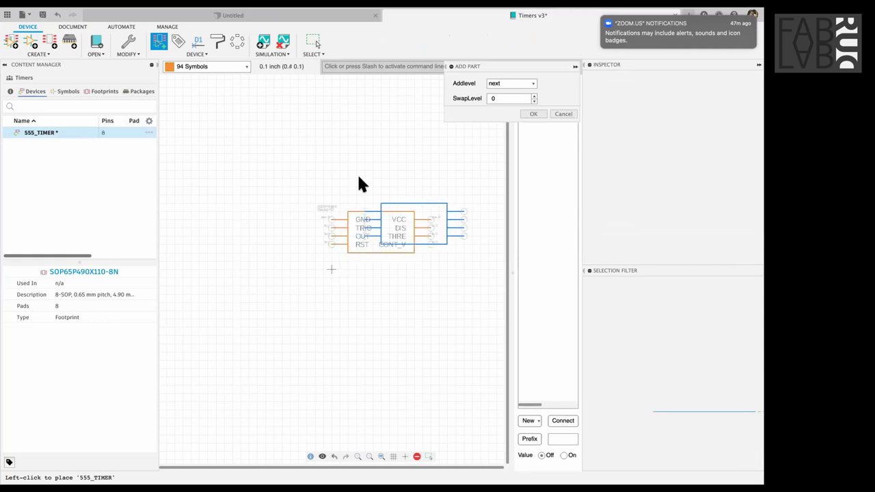
key(Escape)
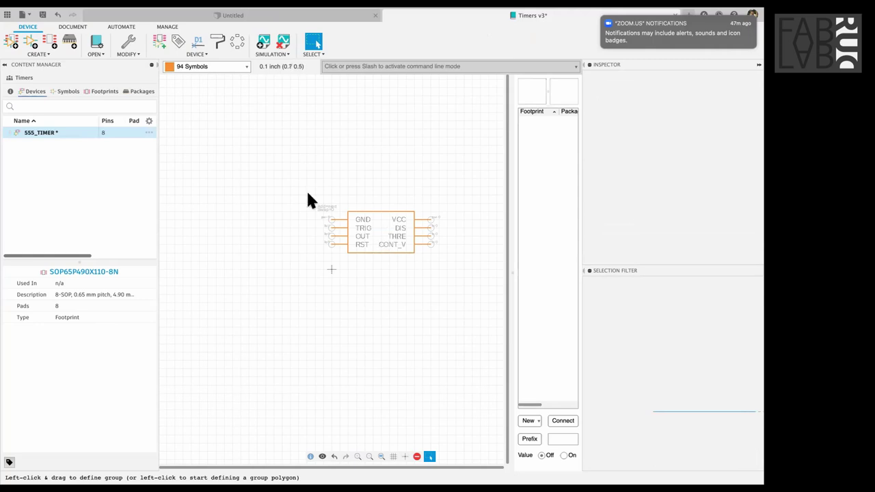
- Open the 555_TIMER symbol, group-select its objects, and try moving the box edge
click(76, 93)
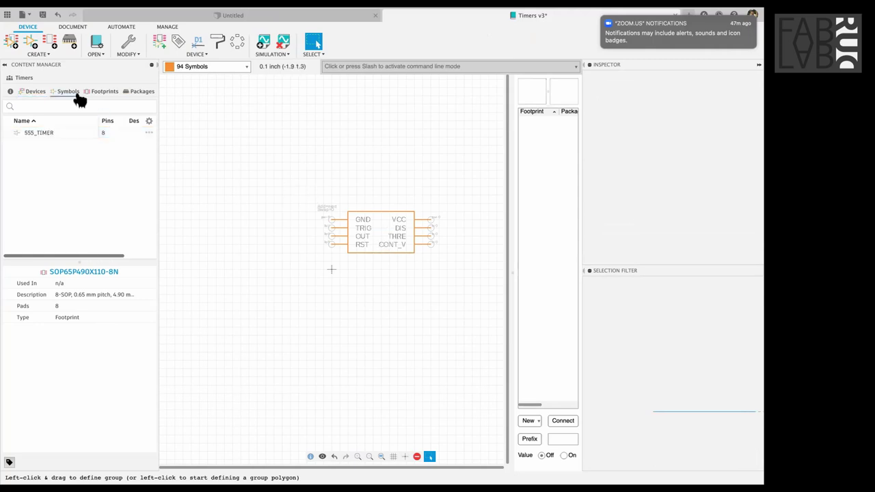
double_click(74, 133)
scroll(303, 205, down, 3)
drag(417, 262, 225, 186)
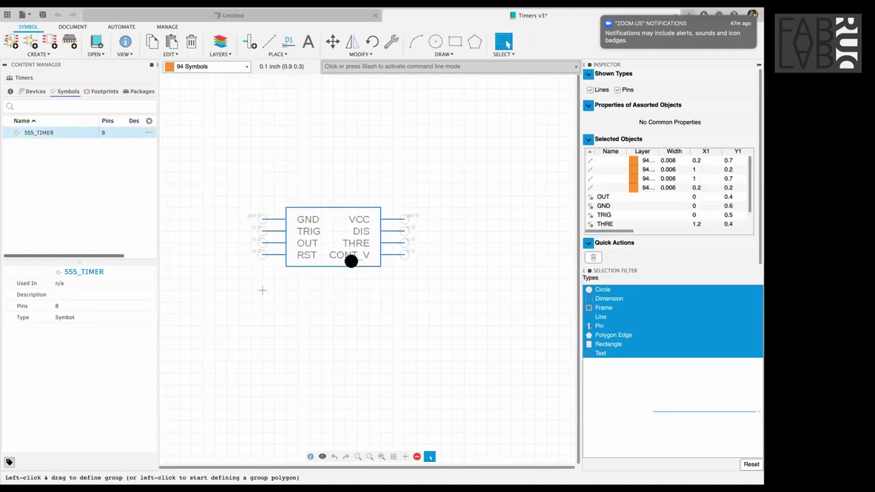
click(324, 299)
drag(225, 187, 462, 315)
click(450, 64)
text(move)
key(Return)
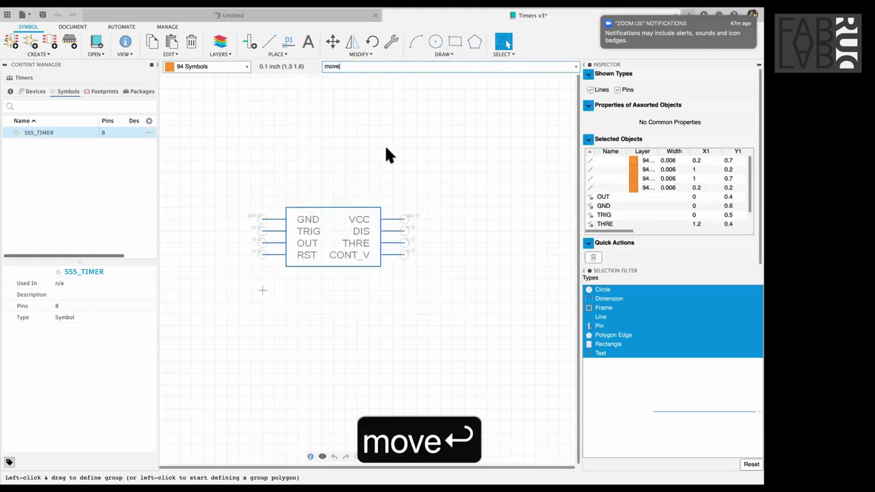
click(377, 208)
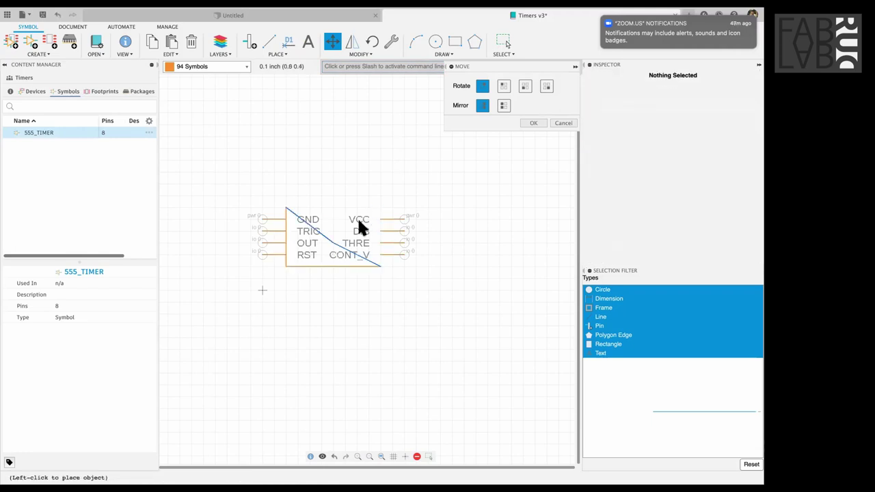
click(370, 203)
key(Escape)
- Group-select the symbol again and try moving it by the GND pin
drag(233, 192, 491, 305)
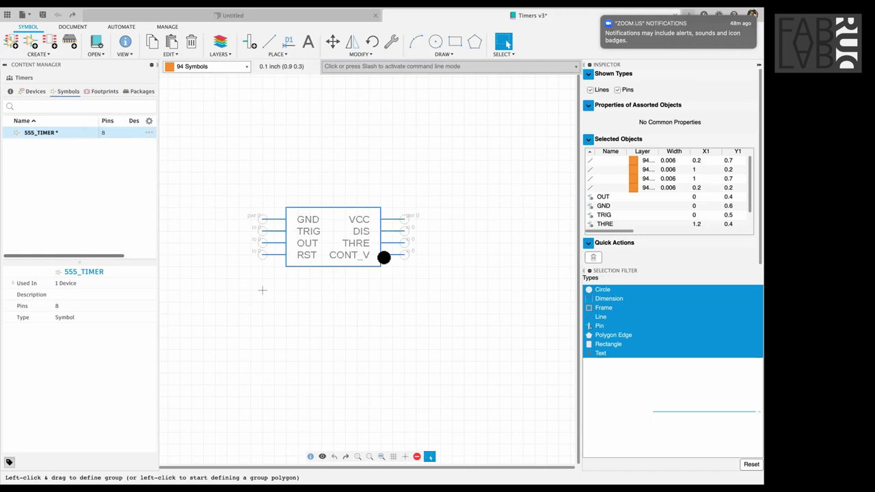
click(445, 233)
drag(444, 291, 478, 303)
click(359, 67)
text(move)
key(Return)
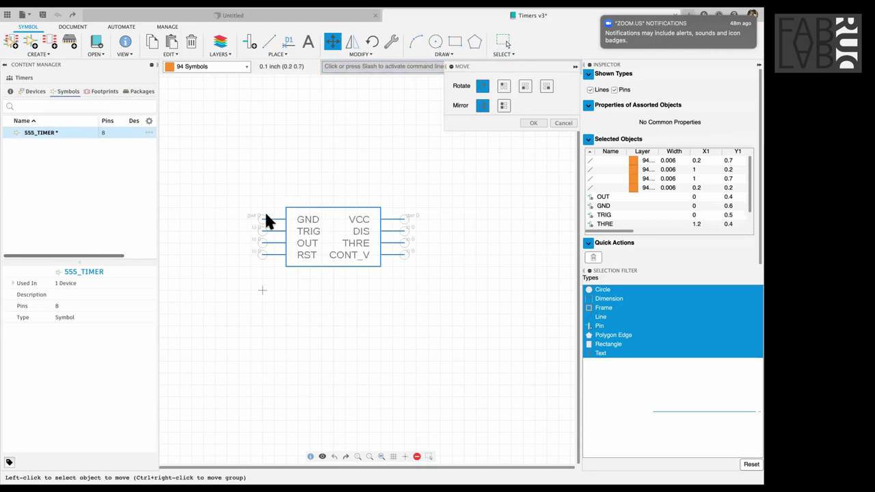
click(243, 240)
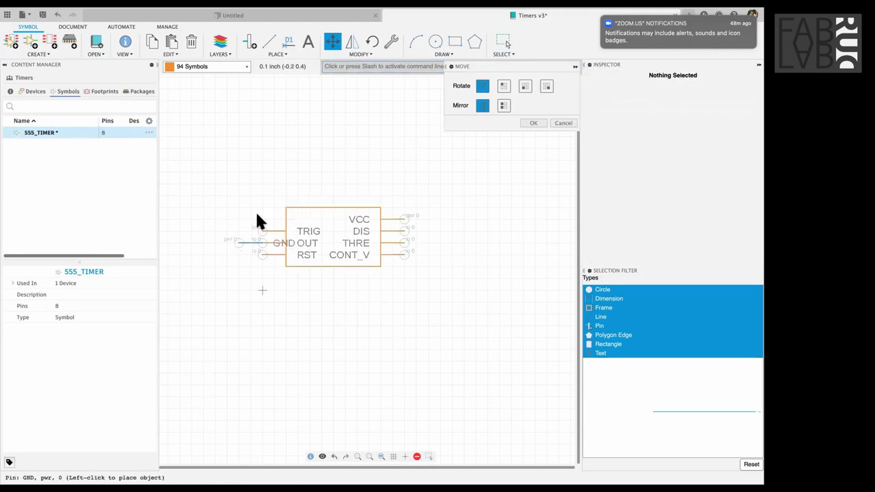
click(262, 218)
key(Escape)
- Select the whole 555_TIMER symbol and move it so it is centred on the origin
key(super+a)
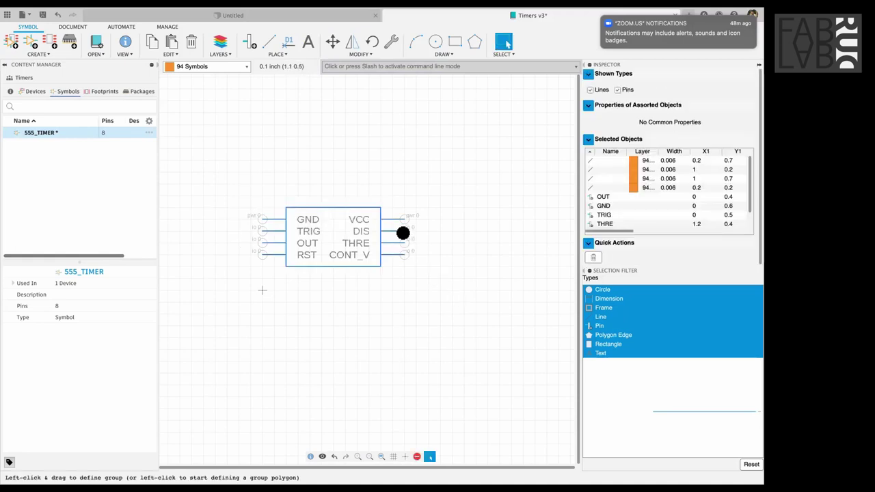
click(403, 233)
key(Escape)
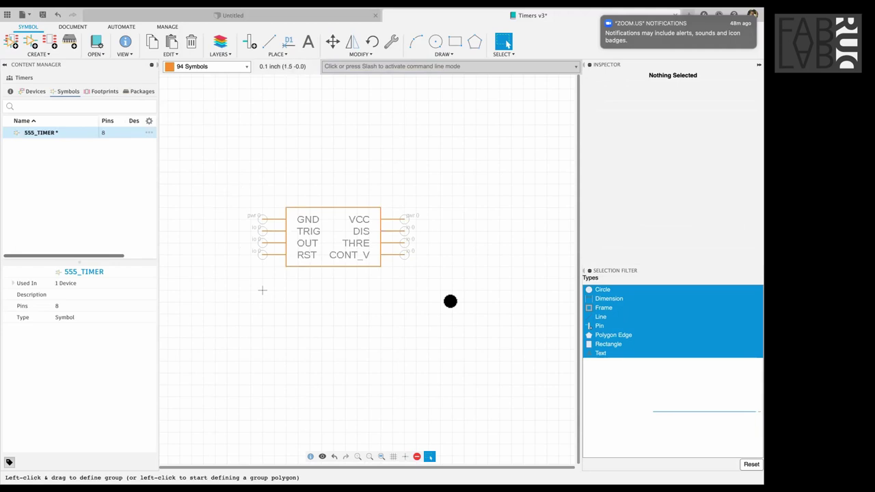
key(super+a)
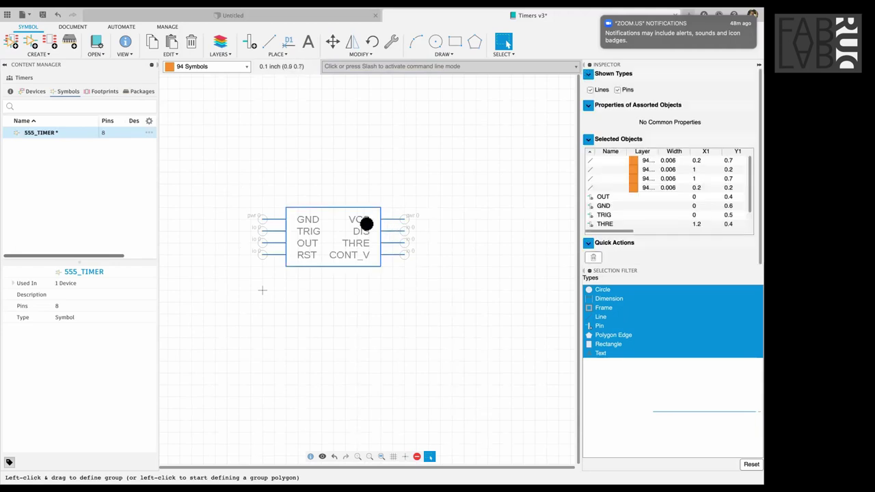
key(m)
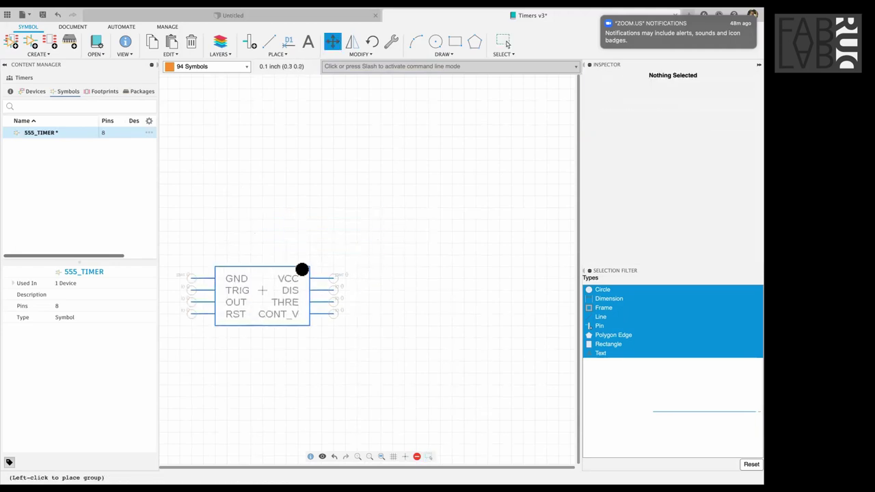
click(262, 290)
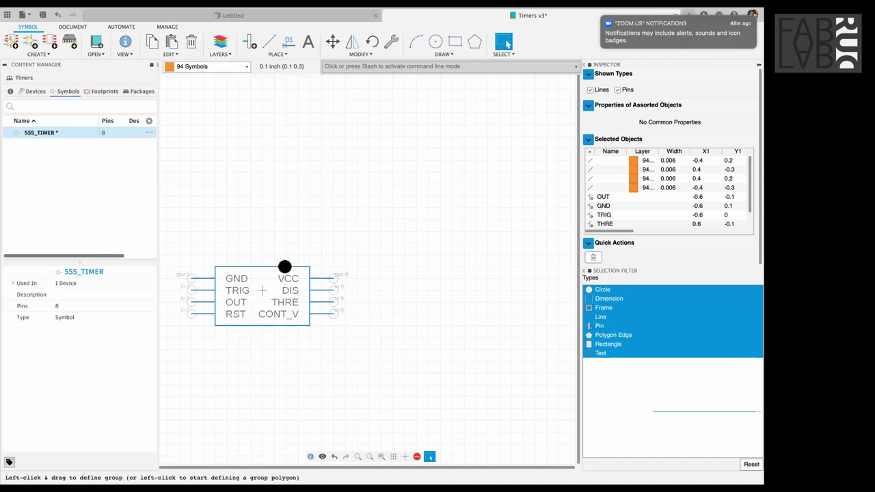
- Save the Timers library
key(super+s)
key(Return)
click(35, 92)
- Open the 555_TIMER device and delete its existing symbol
double_click(46, 133)
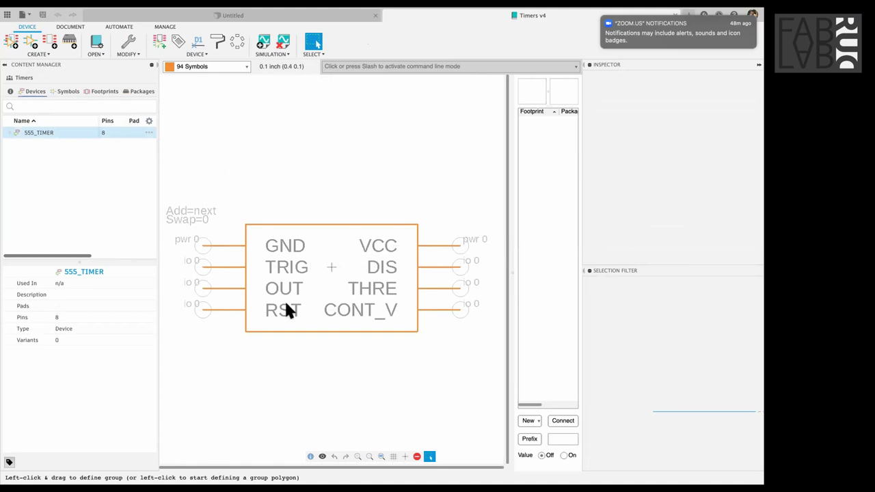
scroll(309, 281, down, 3)
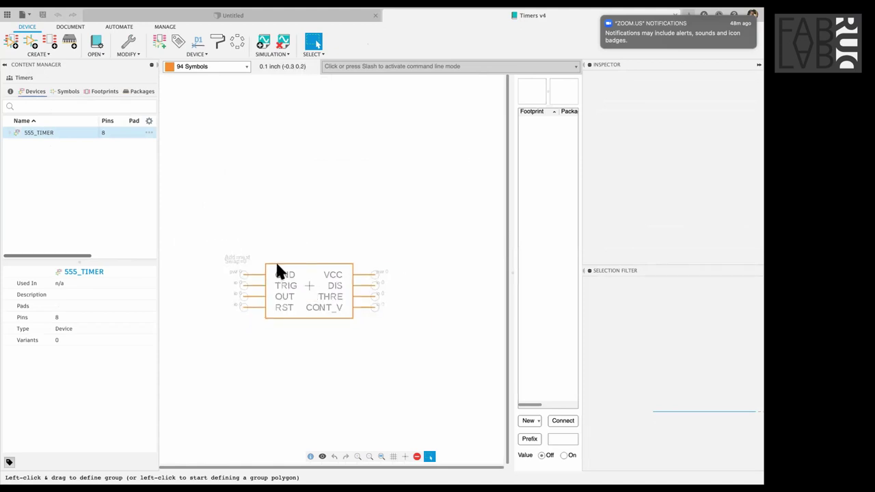
drag(295, 237, 326, 207)
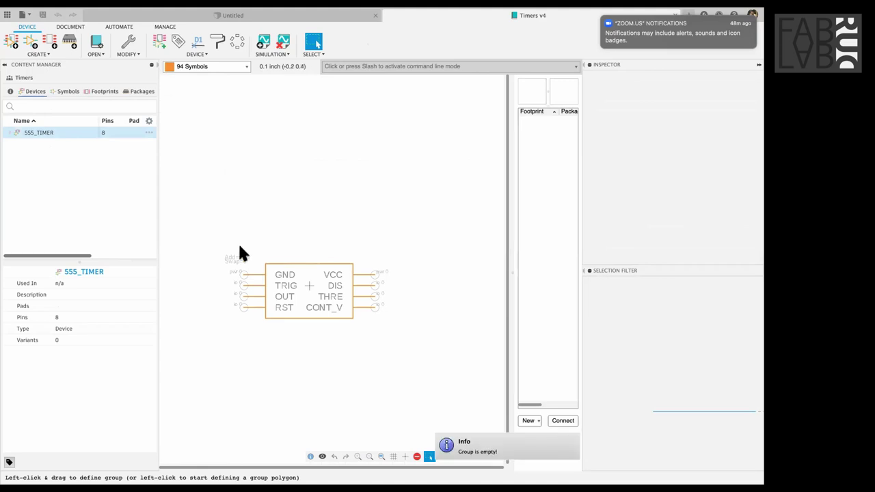
drag(394, 364, 236, 117)
key(Delete)
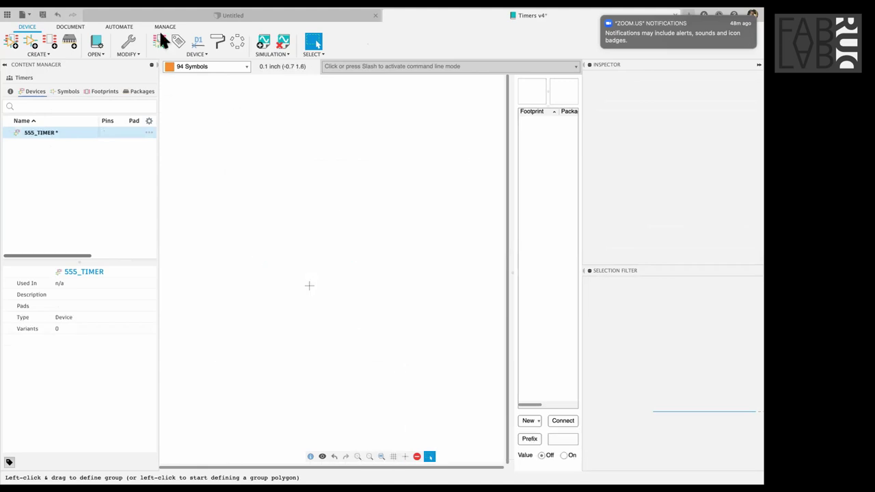
- Add the 555_TIMER symbol again and delete the extra upper copy, leaving one
key(a)
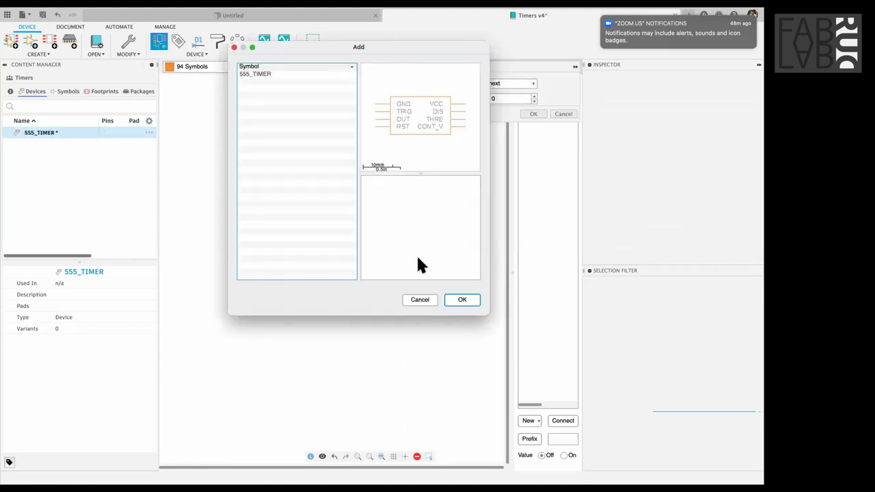
click(288, 73)
click(462, 301)
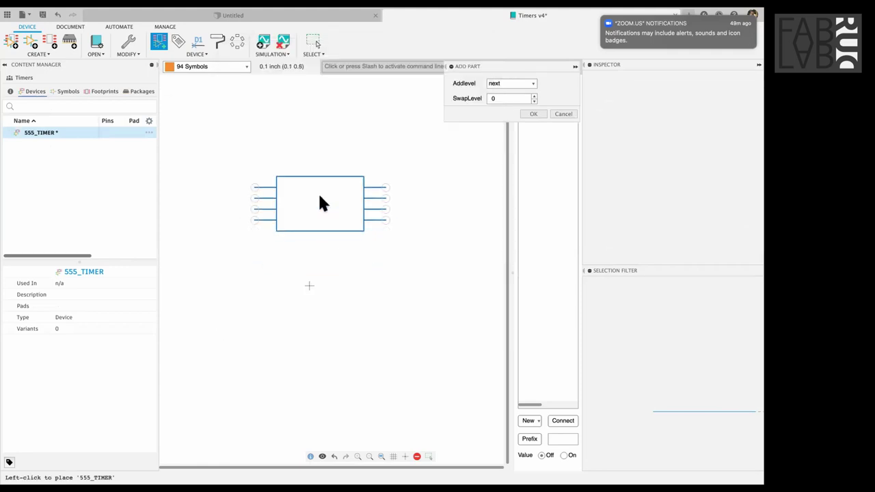
click(319, 197)
click(317, 331)
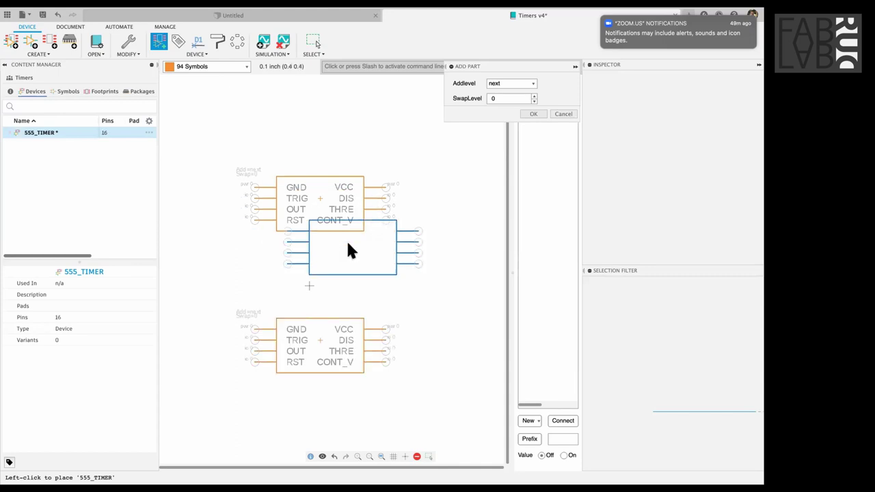
key(Escape)
key(Escape)
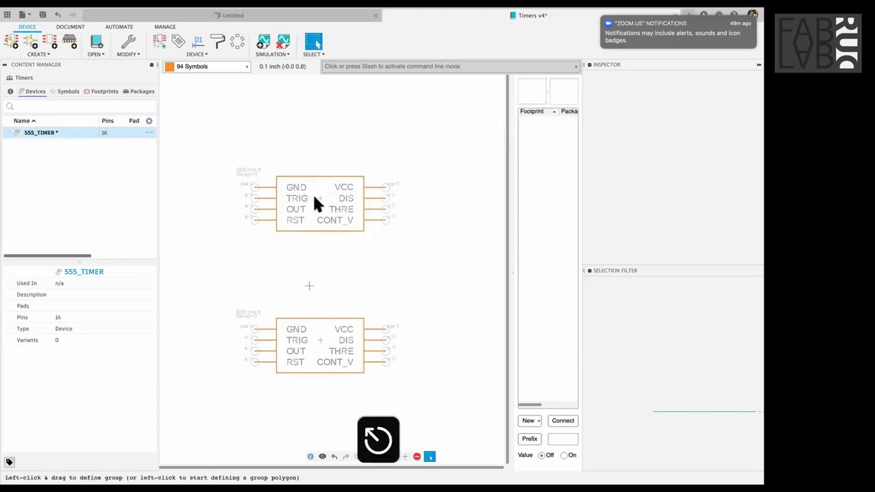
key(Escape)
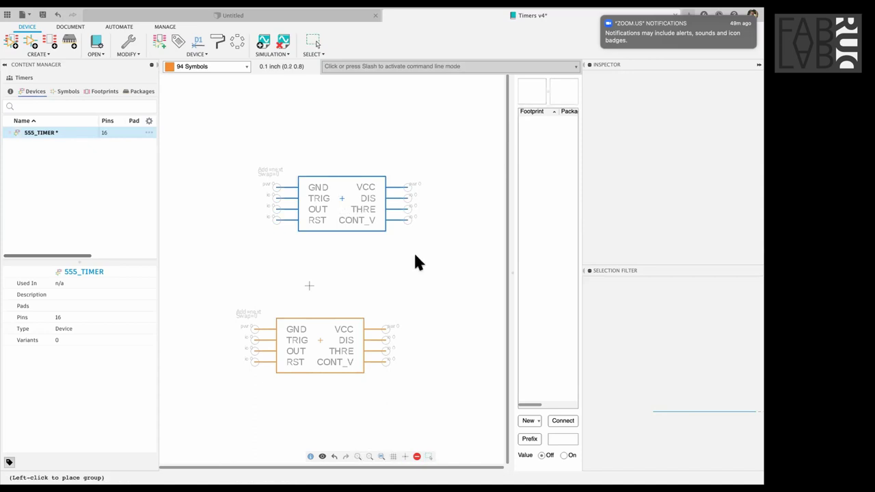
key(g)
key(Delete)
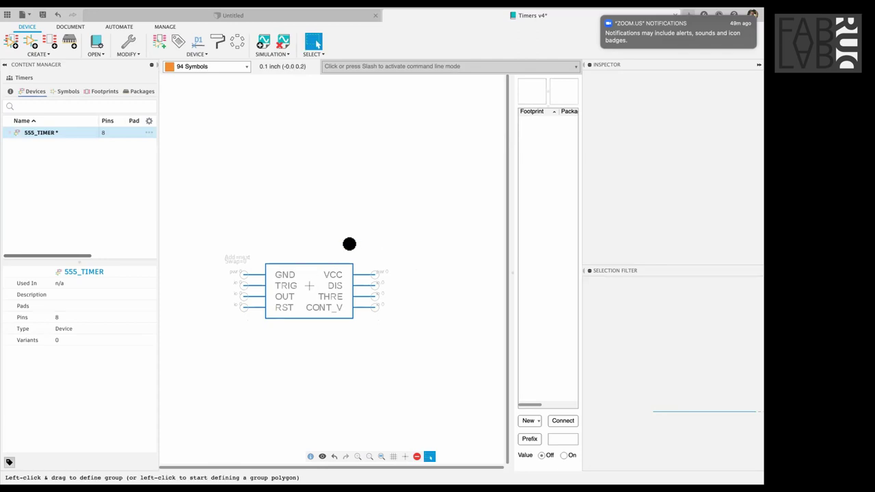
- Add the local SOP65P490X110-8N package variant to 555_TIMER and bring up its pin-to-pad connections
drag(512, 269, 425, 277)
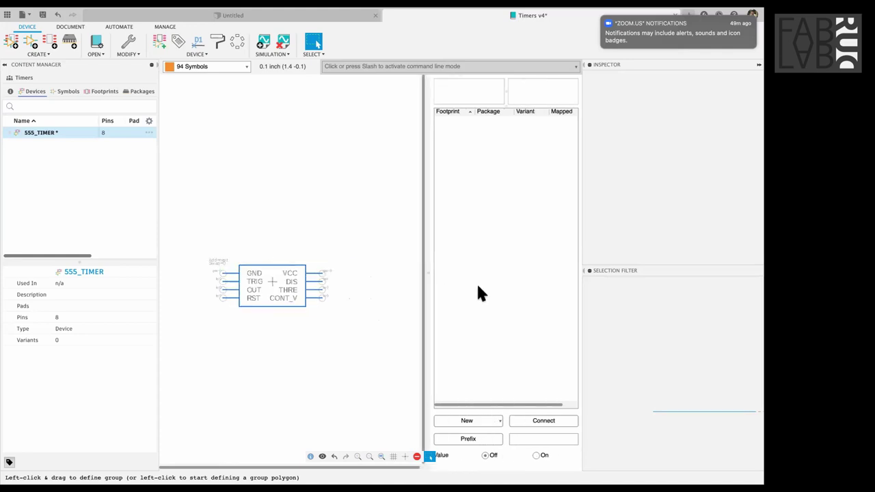
click(475, 420)
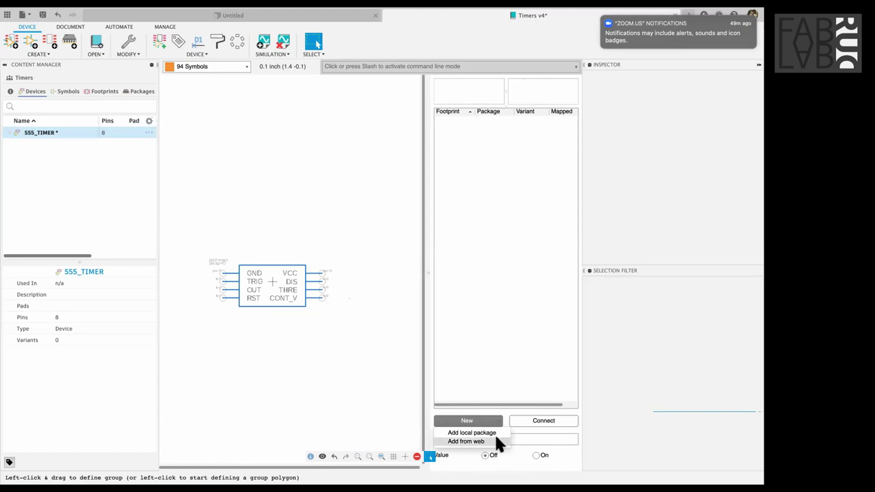
click(488, 438)
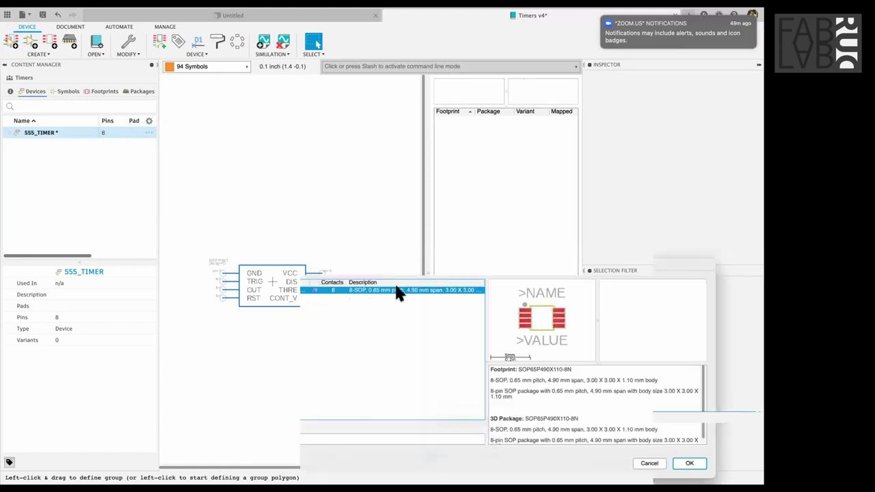
drag(431, 256, 252, 136)
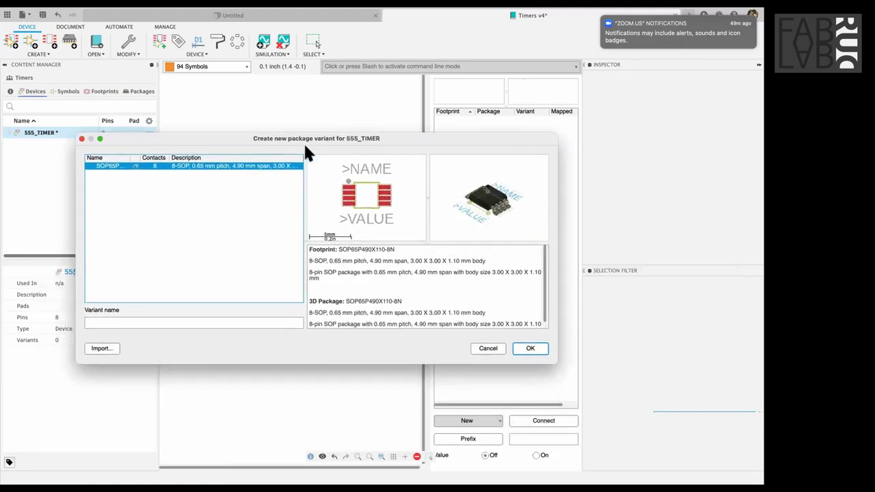
double_click(125, 168)
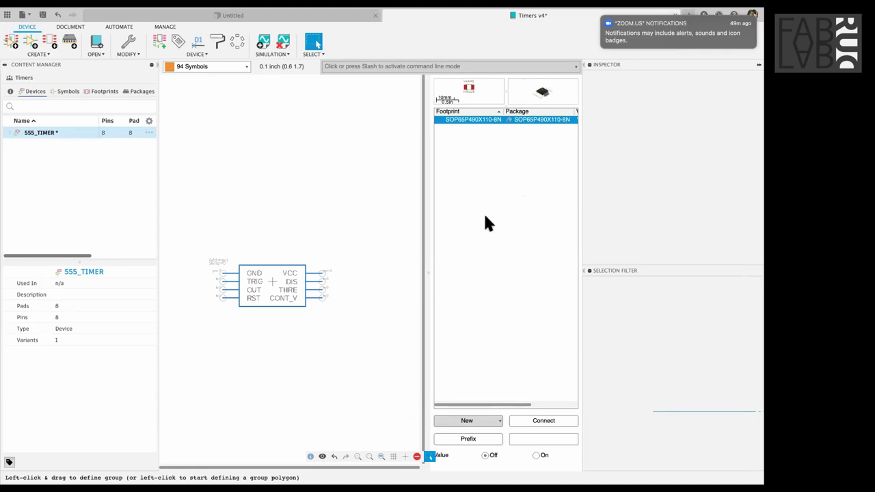
scroll(272, 274, up, 3)
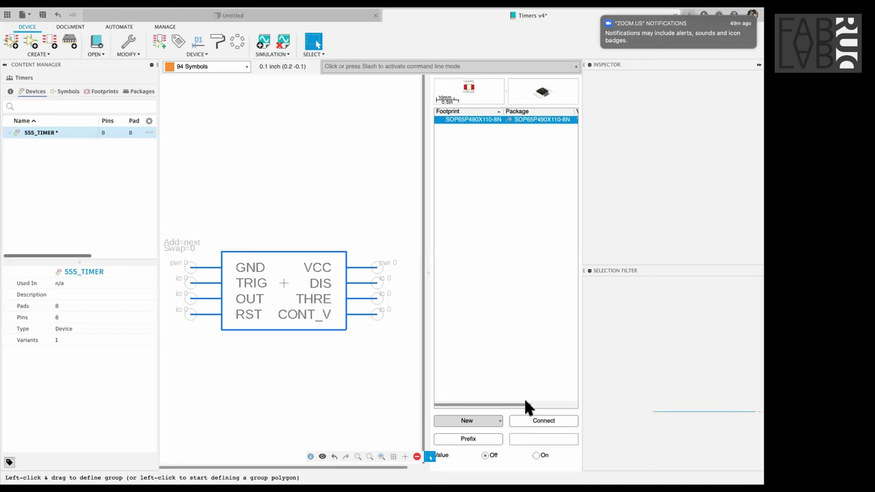
click(543, 421)
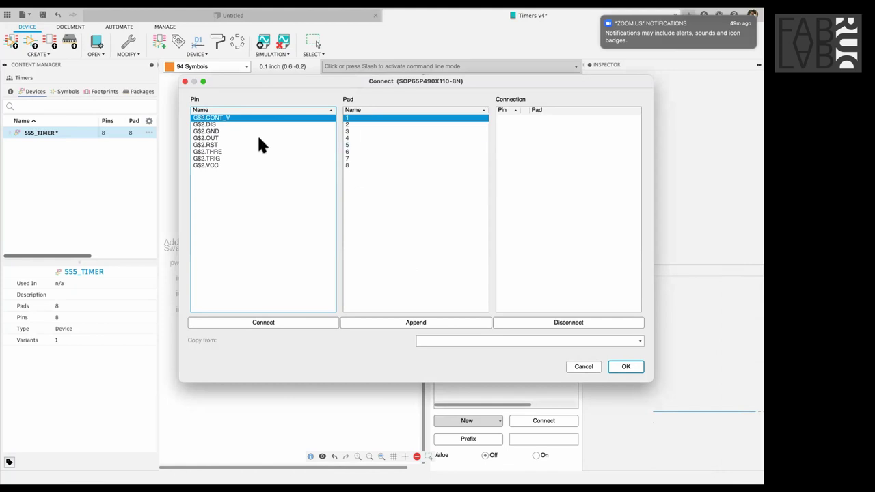
- Cancel the Connect dialog without pairing G$2.VCC and open the SOP65P490X110-8N footprint
click(216, 165)
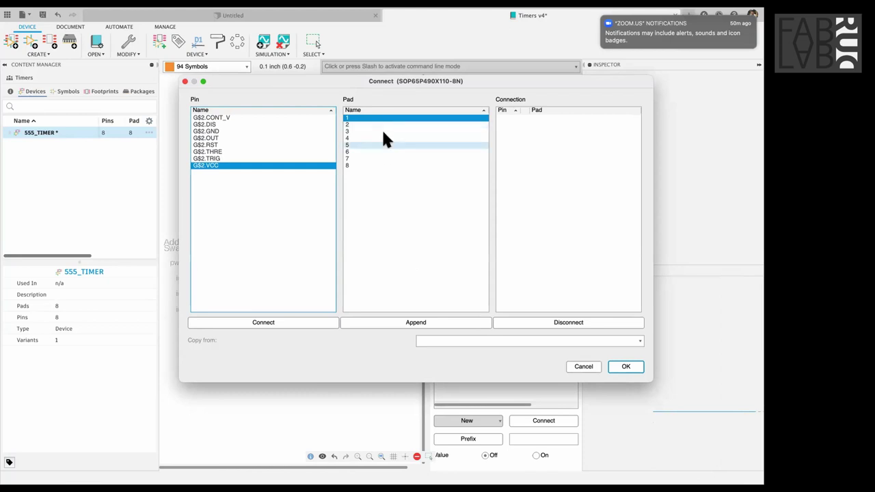
click(582, 367)
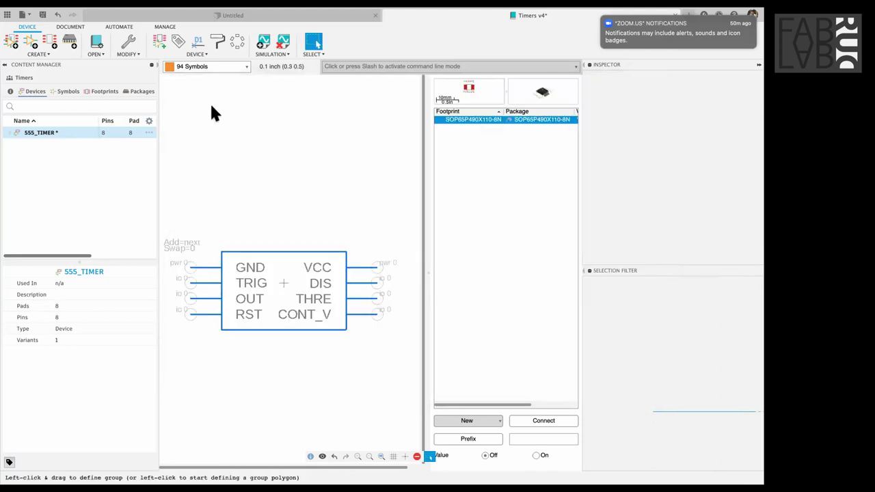
click(106, 92)
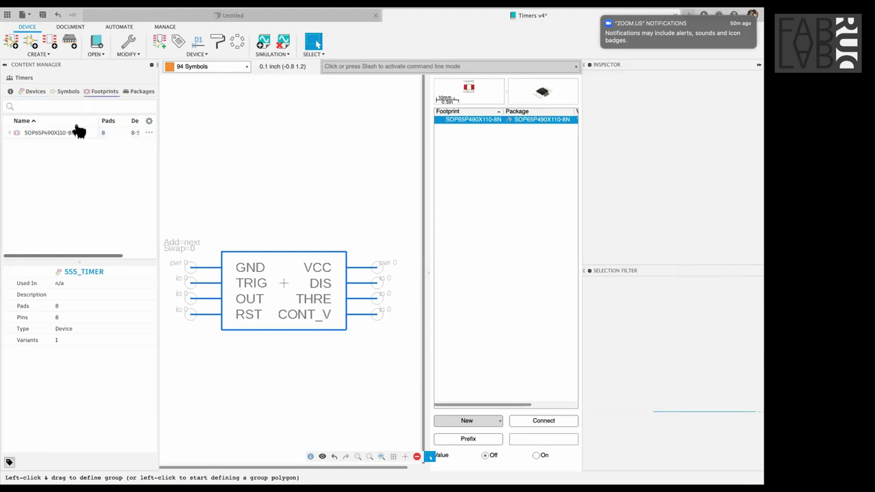
click(97, 137)
double_click(97, 135)
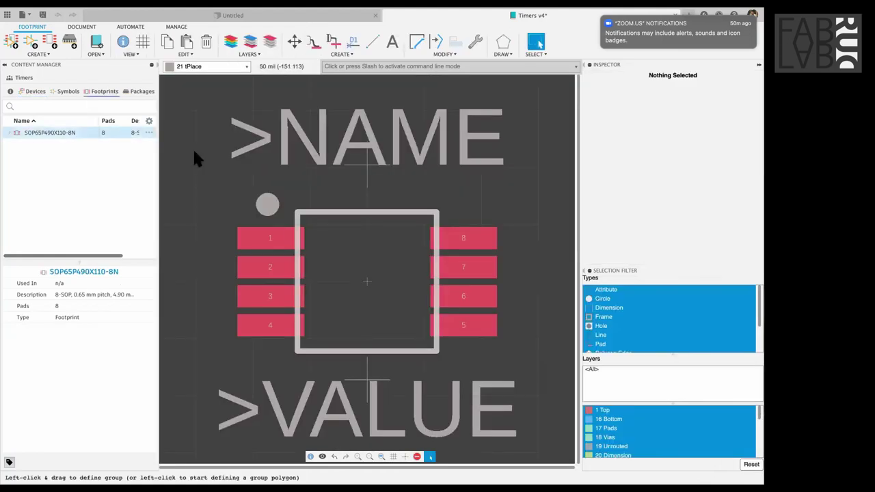
- Try moving pad 1 of the footprint, then cancel the move
key(n)
key(m)
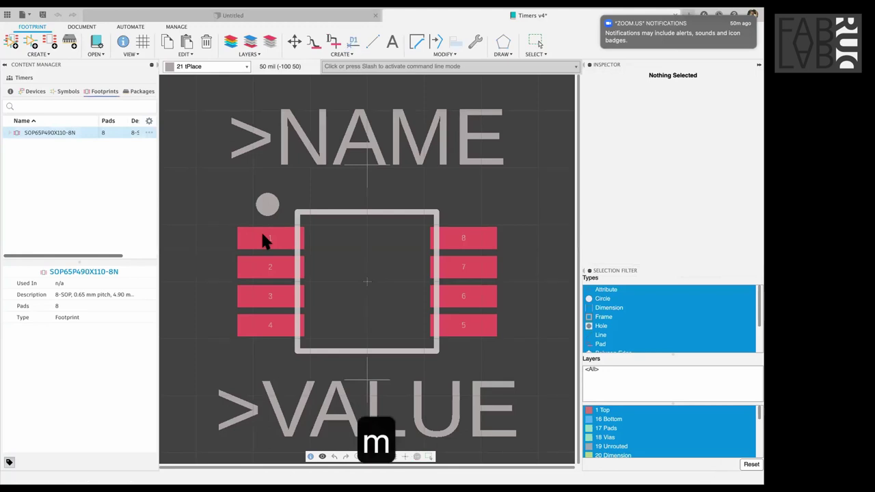
click(268, 238)
click(270, 237)
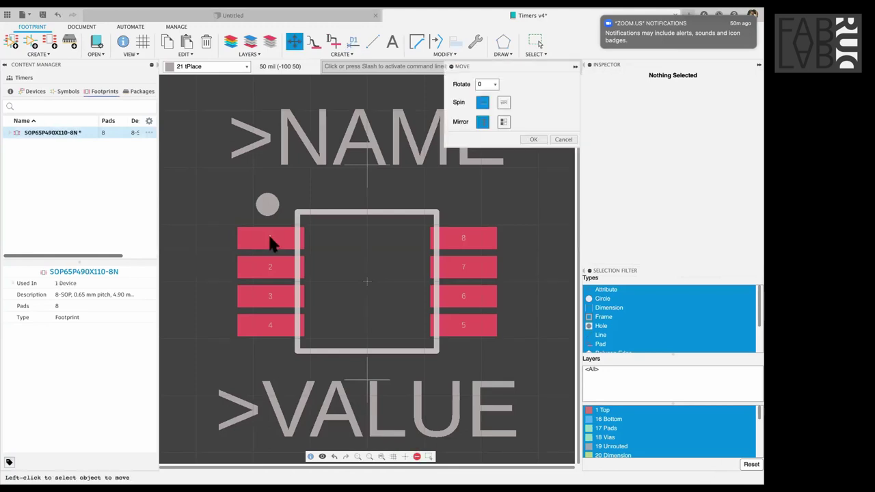
click(270, 237)
key(Escape)
key(Escape)
- Rename pad 1 to GND and pad 8 to VCC, then list the library's devices
key(n)
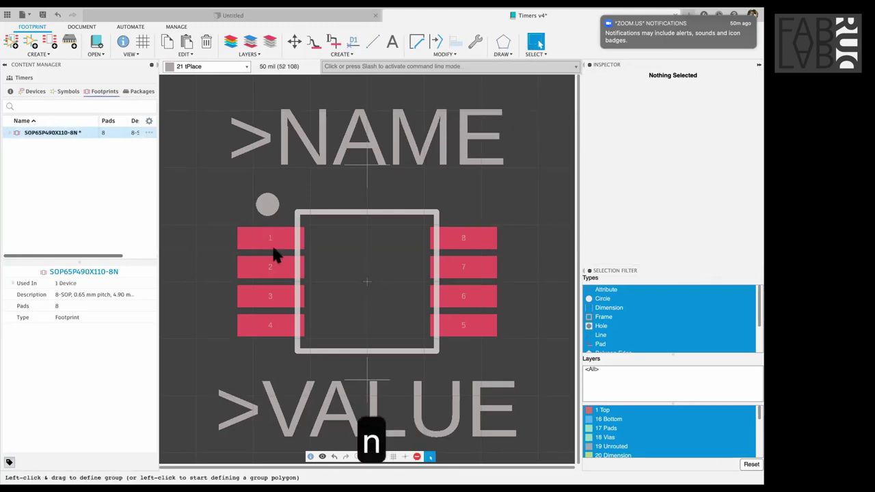
click(269, 247)
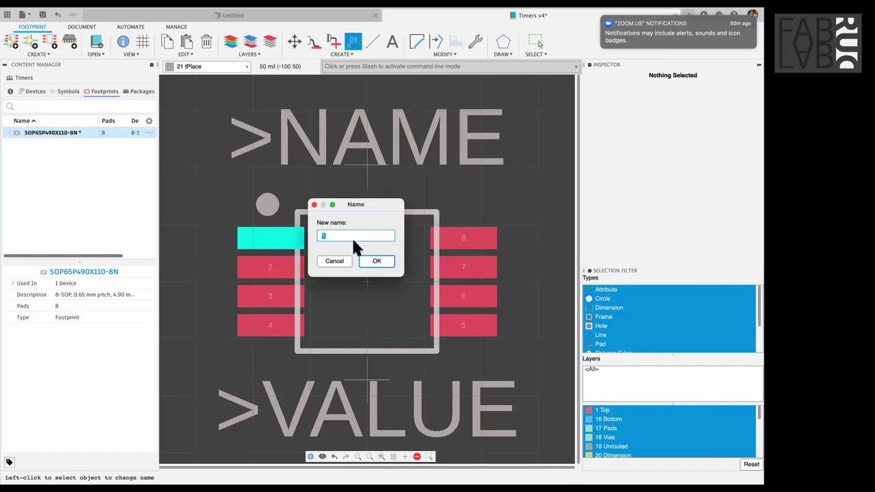
key(BackSpace)
text(GND)
key(Return)
click(445, 242)
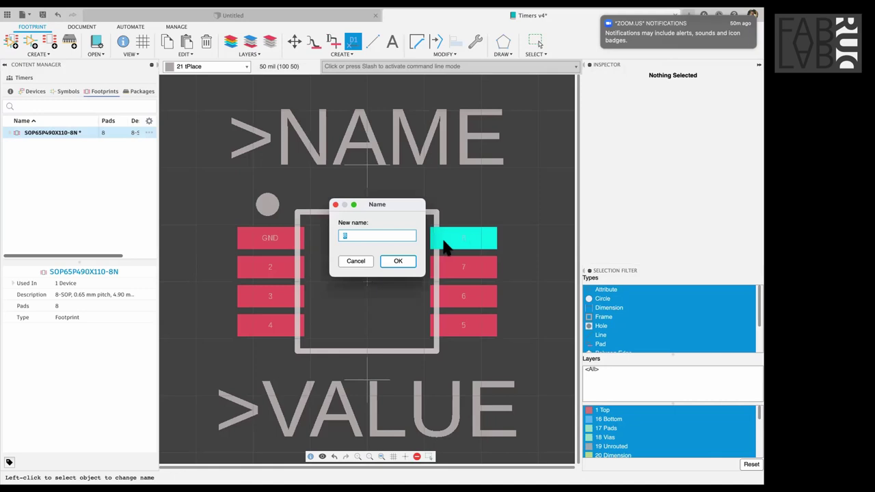
text(VCC)
key(Return)
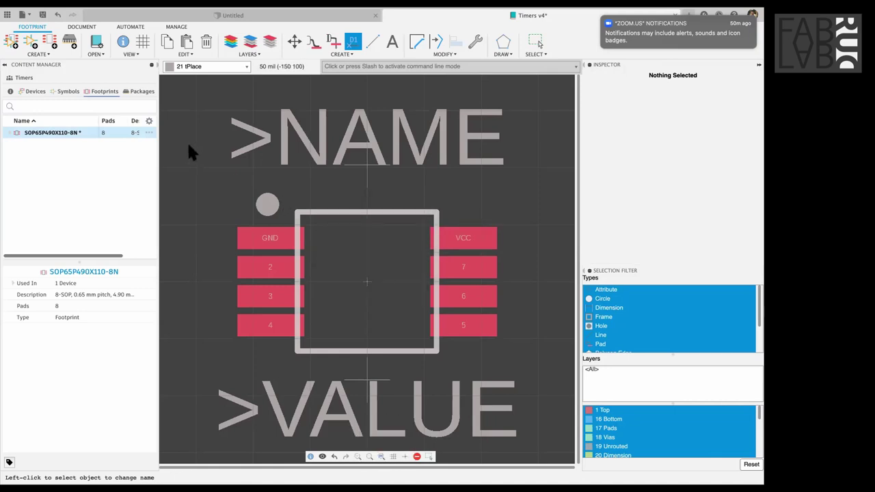
click(38, 92)
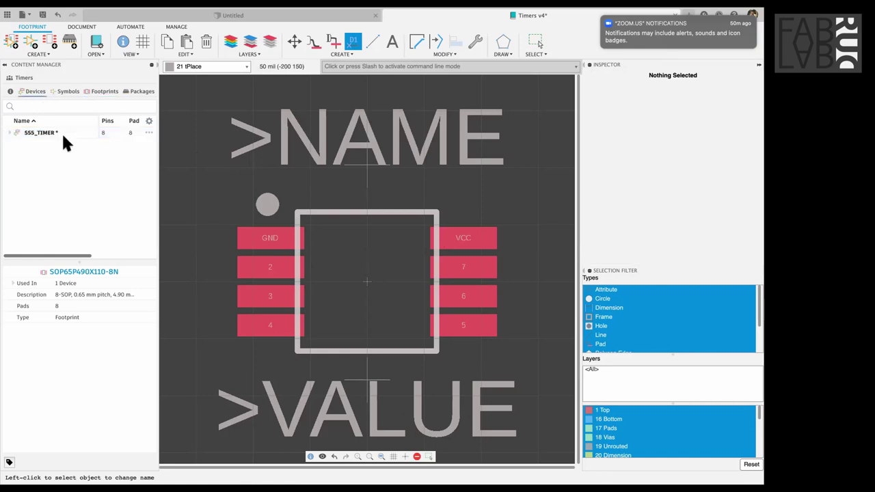
- Open the 555_TIMER device and its pin-to-pad Connect dialog
double_click(68, 135)
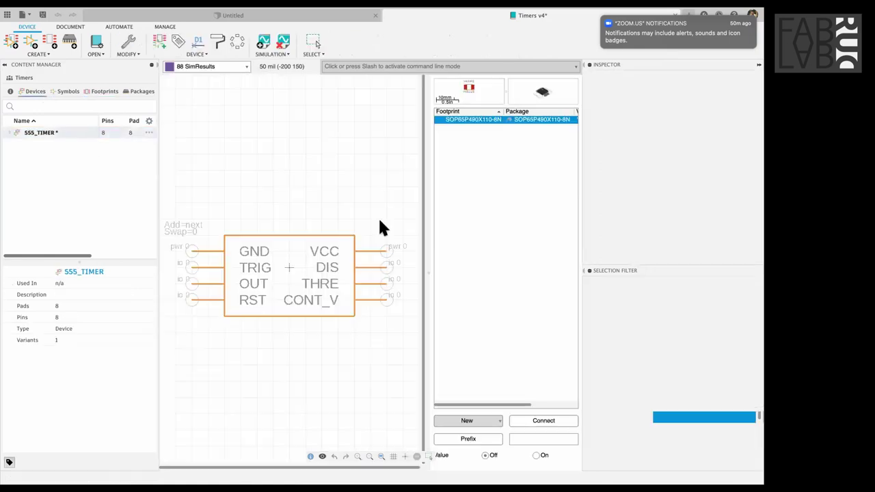
click(540, 421)
drag(406, 190, 306, 127)
- Pair pin G$2.VCC with pad VCC and G$2.TRIG with pad GND, then re-sort the pad list
click(197, 213)
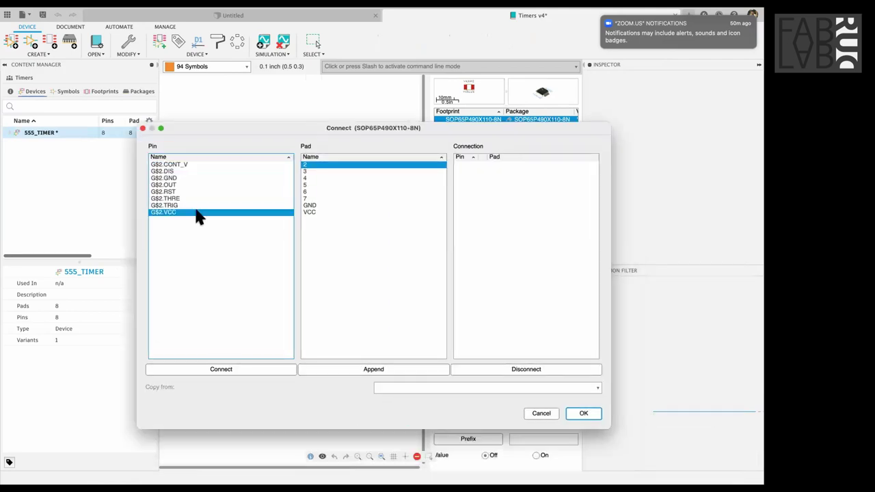
click(318, 212)
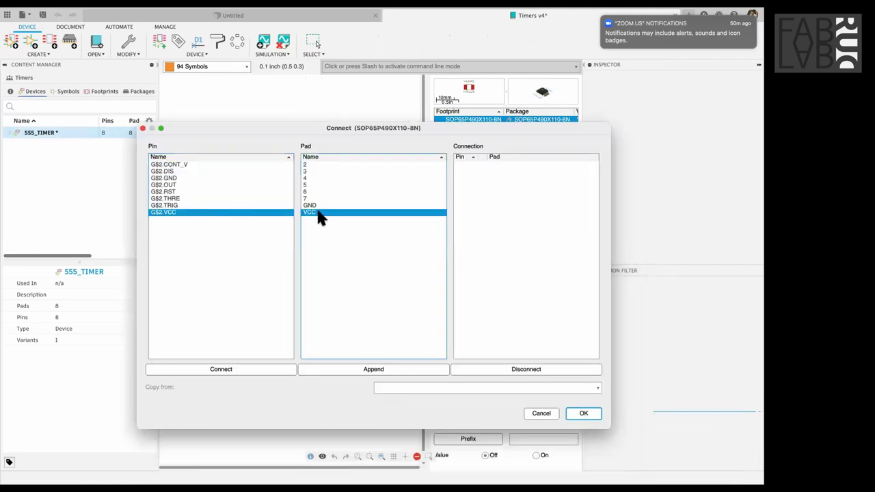
click(246, 367)
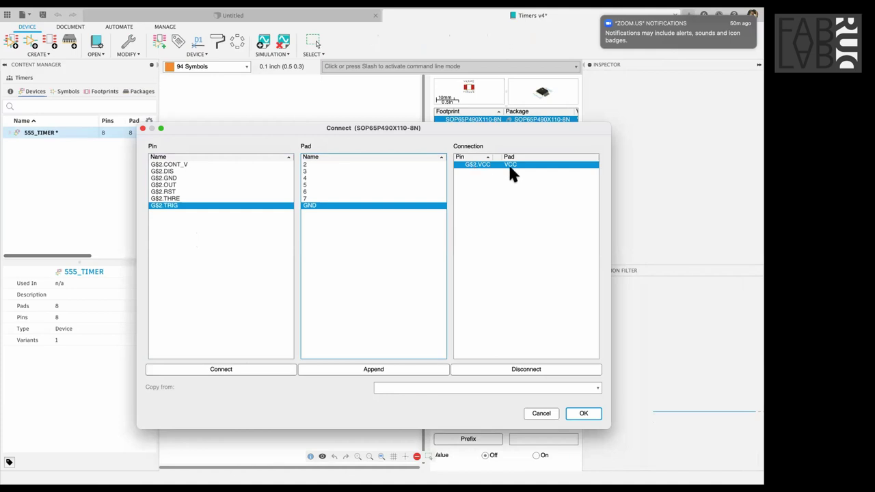
click(234, 369)
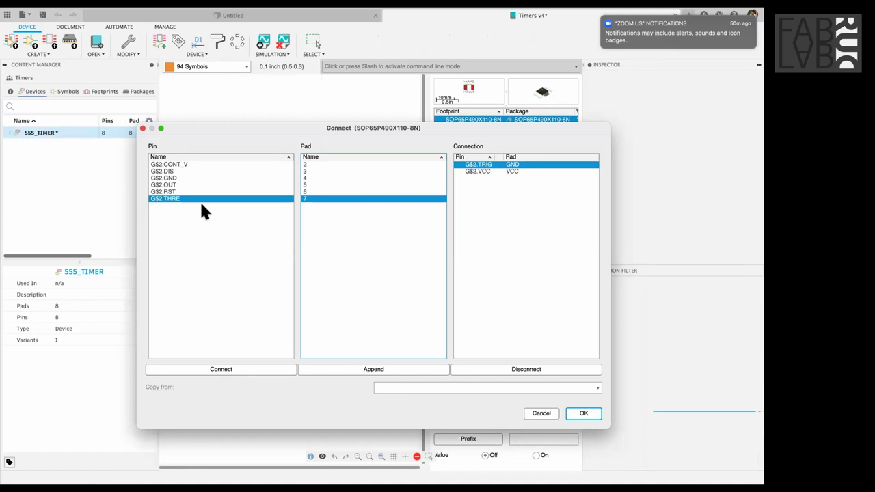
click(317, 157)
click(313, 158)
click(314, 164)
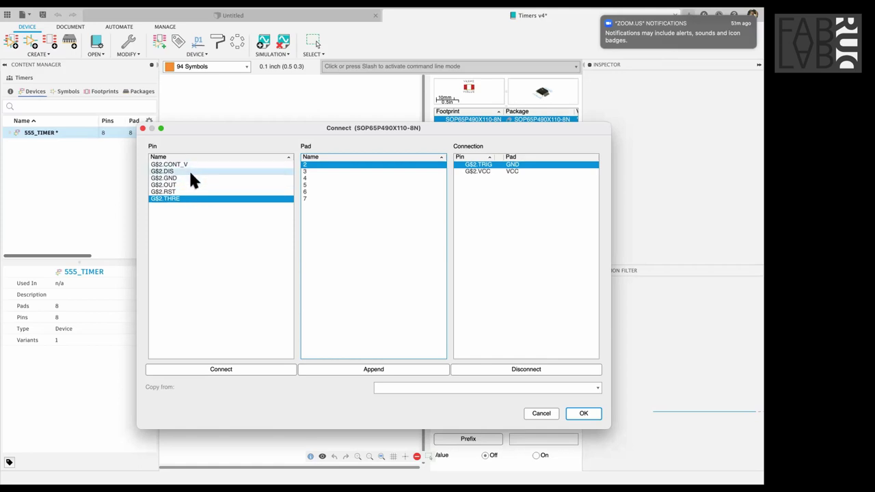
- Remove the TRIG–GND pairing, then connect GND to pad GND and TRIG to pad 2
click(498, 165)
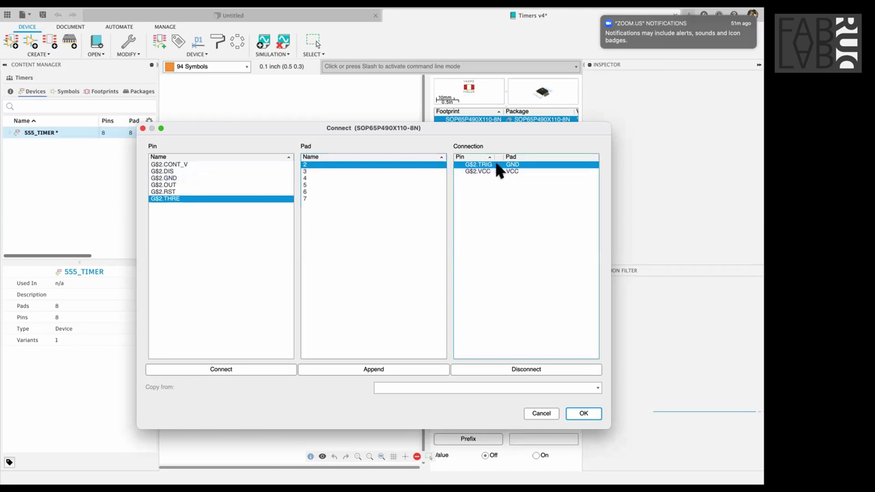
click(495, 369)
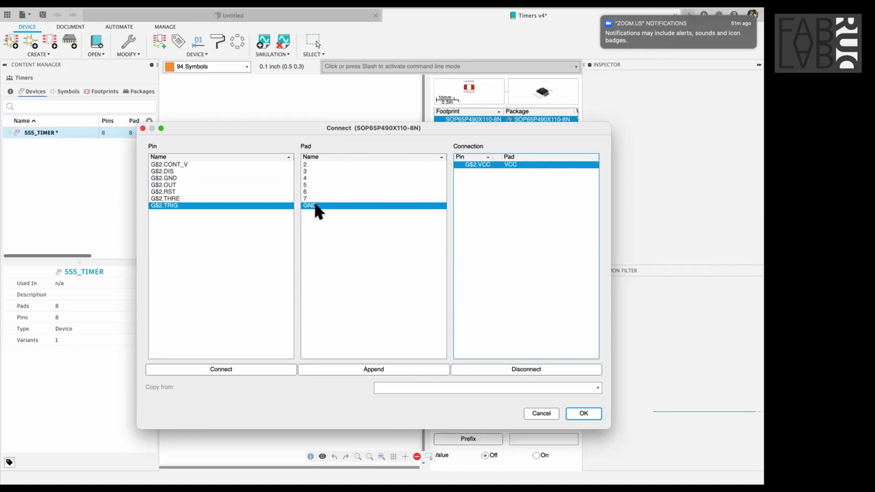
click(200, 178)
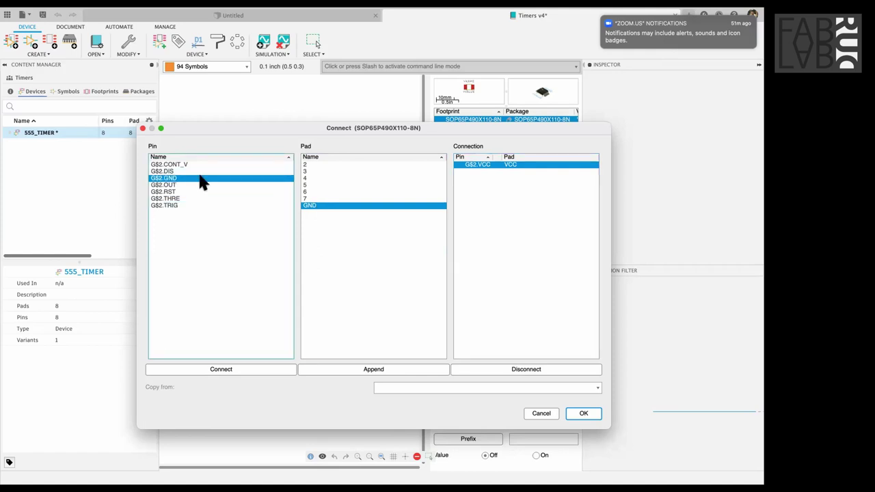
click(277, 367)
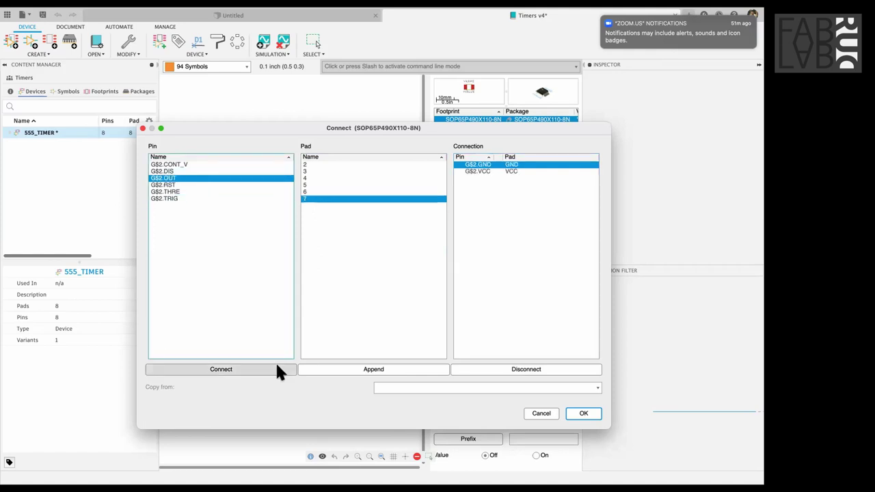
click(215, 198)
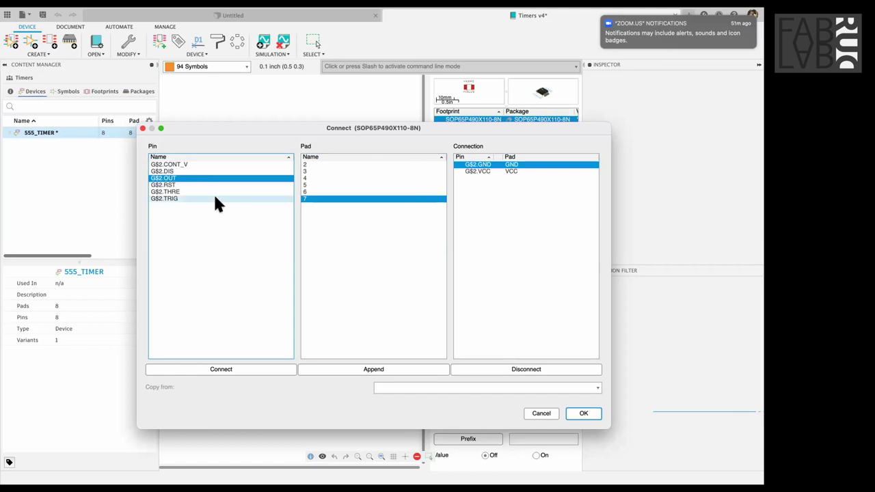
click(306, 165)
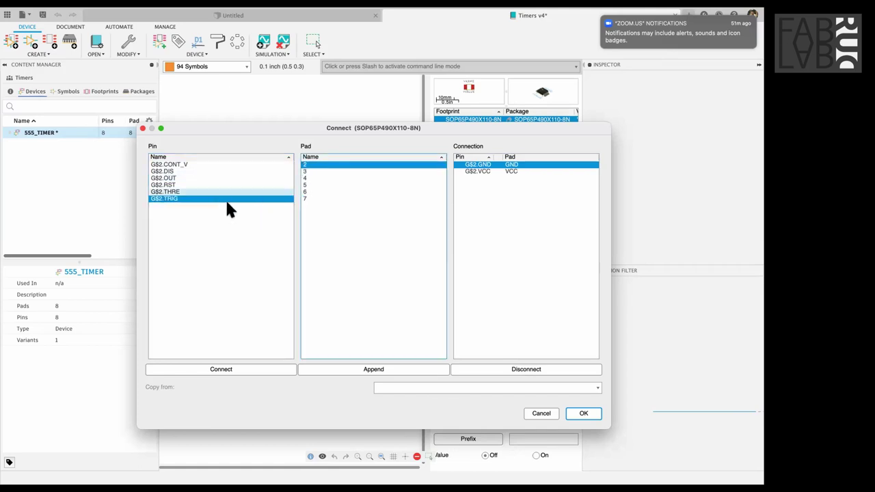
click(248, 370)
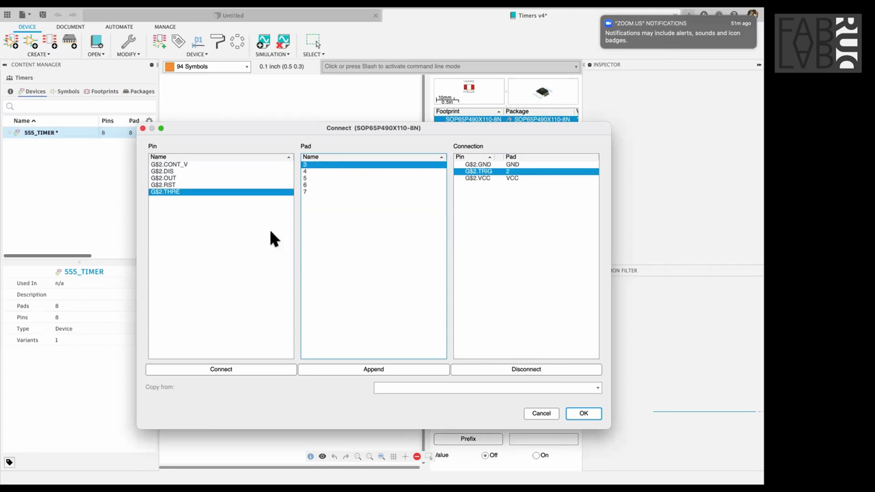
- Connect OUT to pad 3, RST to 4, CONT_V to 5 and DIS to 8
click(231, 178)
click(243, 373)
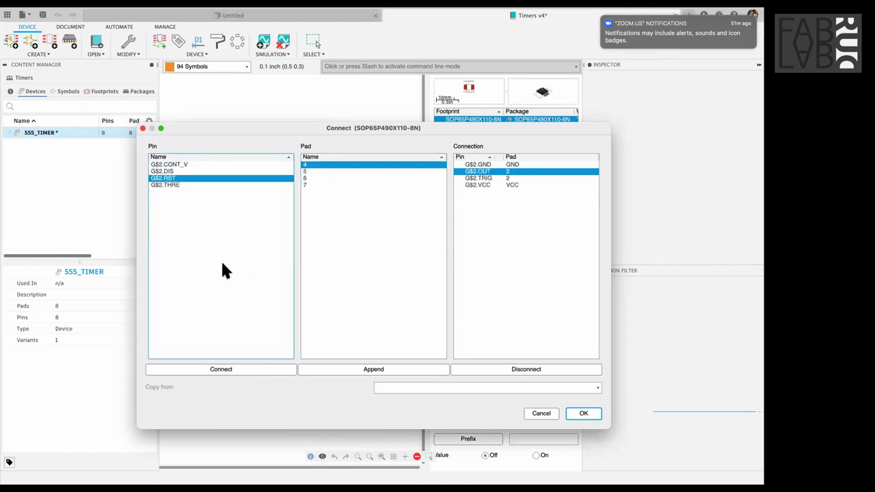
click(219, 360)
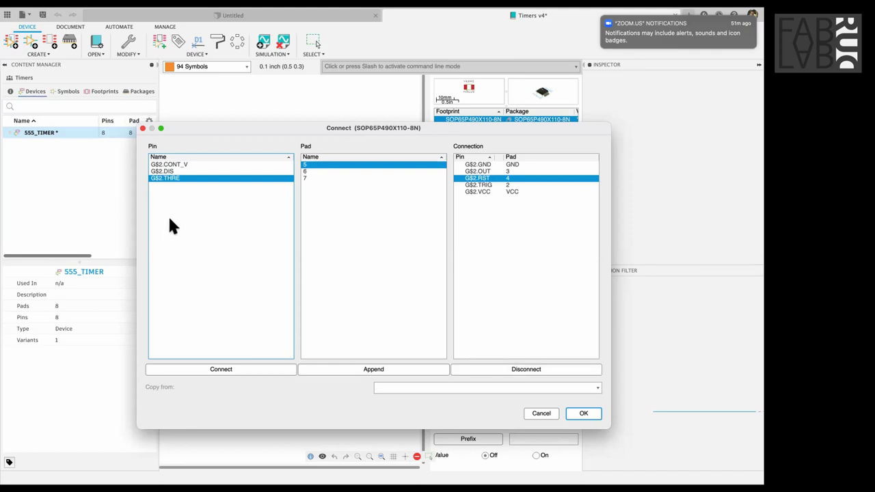
click(184, 166)
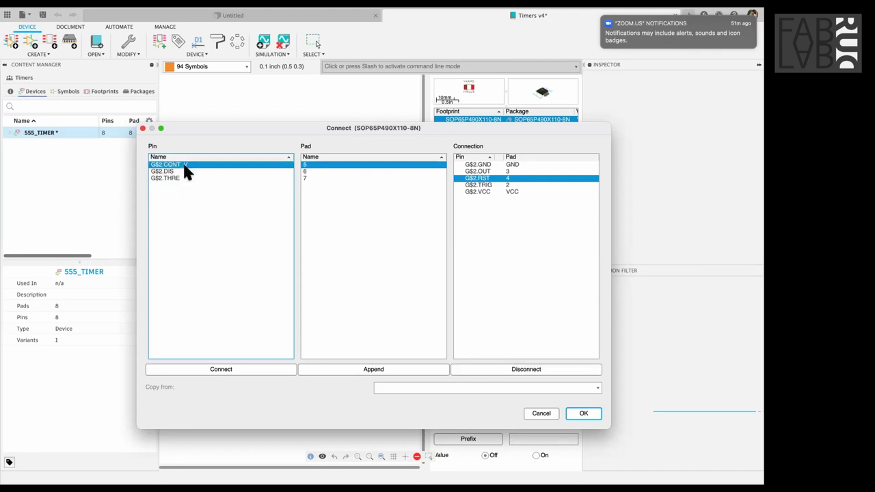
click(237, 364)
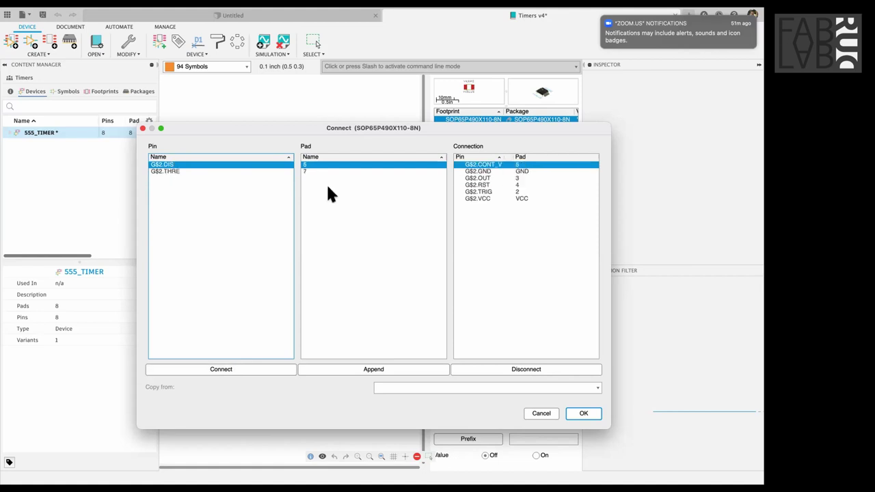
click(220, 365)
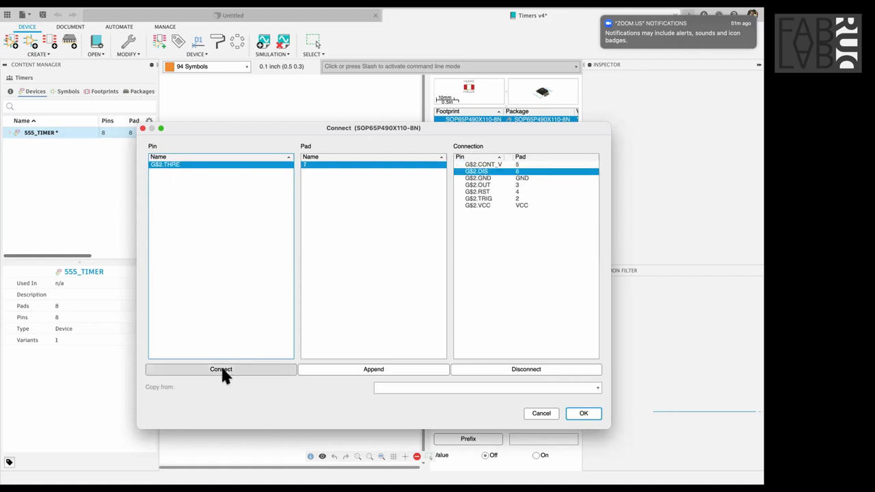
- Replace the DIS–8 pairing, connect THRE to pad 6 and DIS to pad 7, and confirm
click(499, 165)
click(500, 171)
click(484, 368)
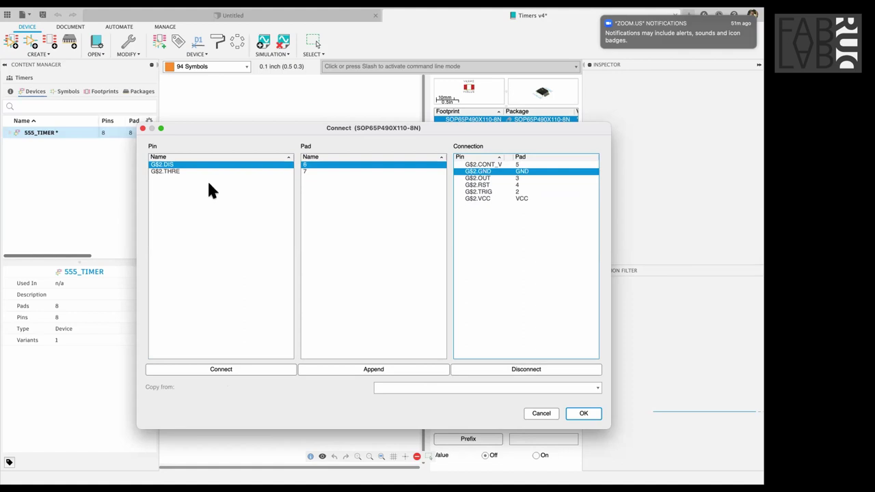
click(203, 173)
click(260, 369)
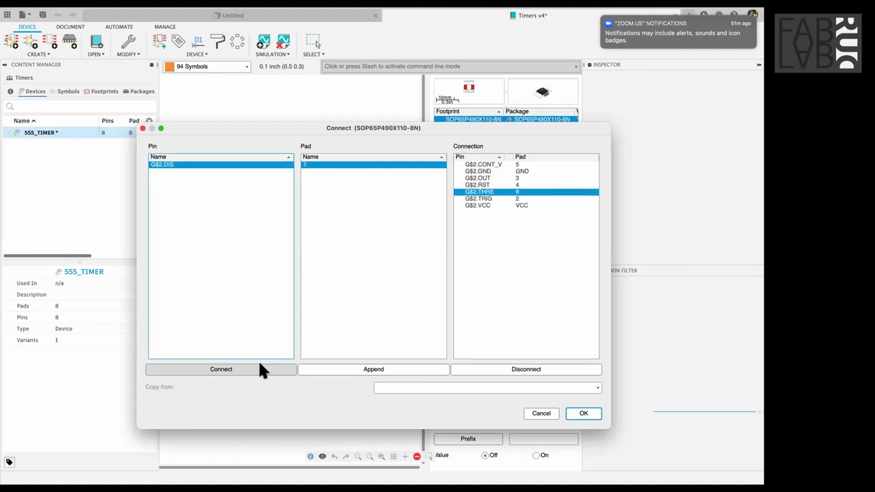
click(260, 369)
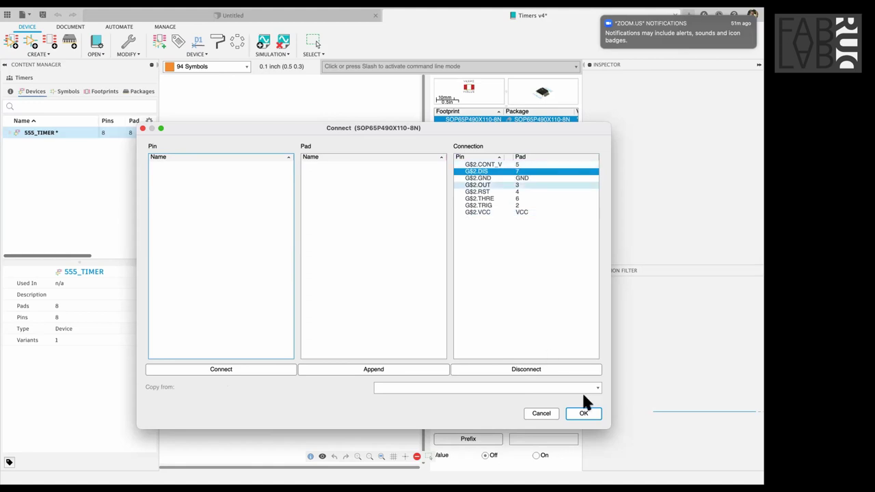
click(583, 414)
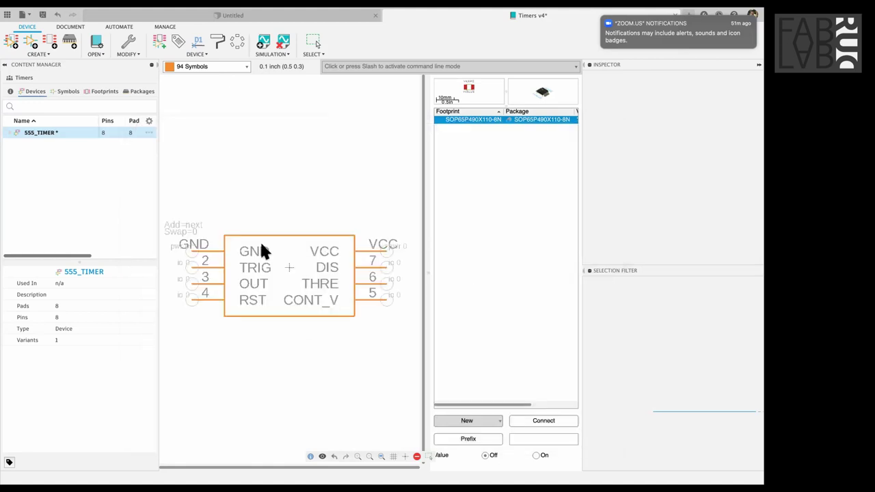
scroll(356, 255, up, 2)
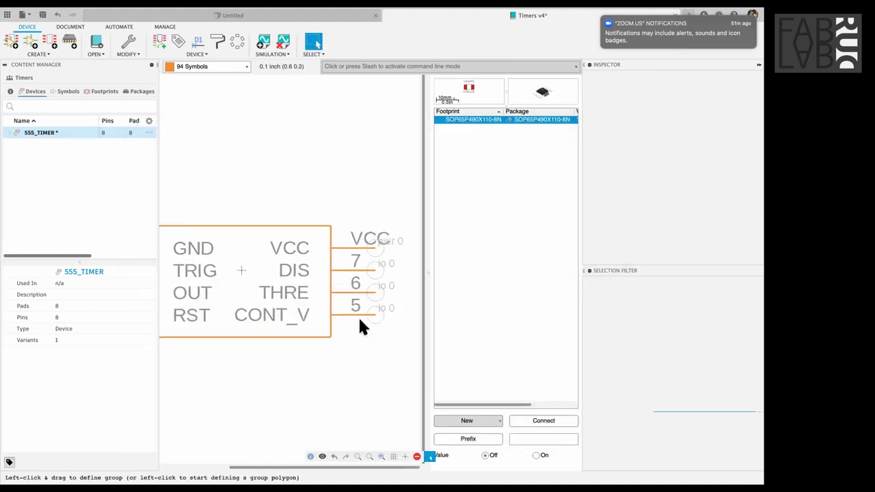
scroll(359, 220, left, 3)
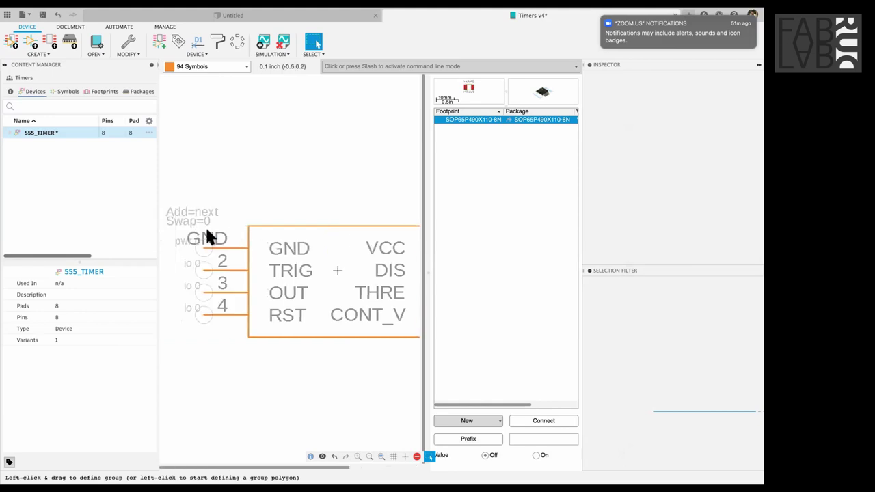
scroll(346, 307, right, 3)
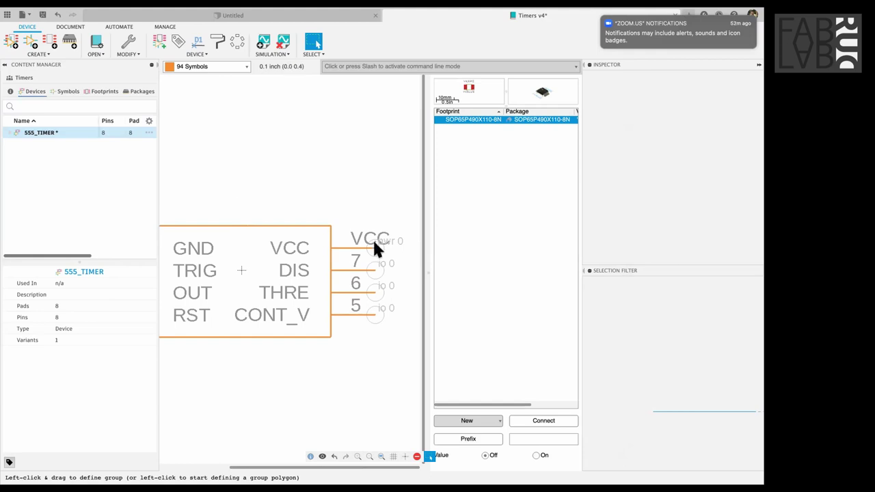
scroll(377, 237, left, 2)
scroll(377, 237, down, 2)
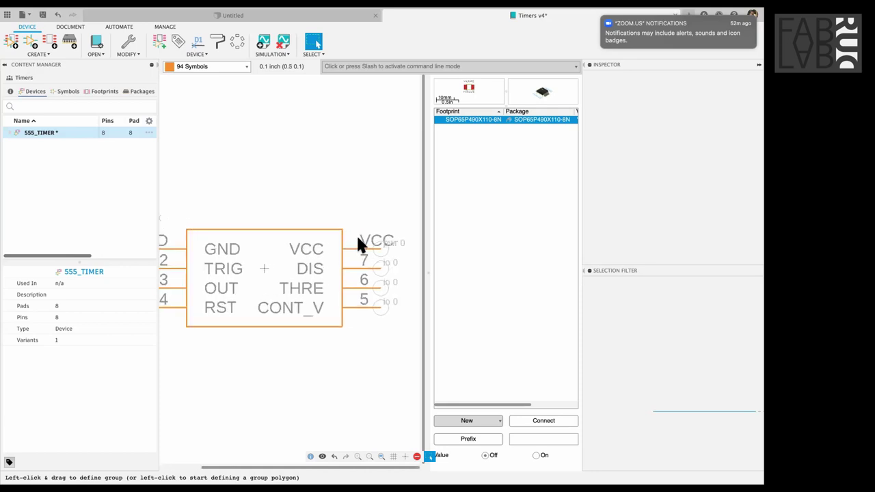
scroll(356, 234, up, 2)
middle_drag(356, 233, 309, 228)
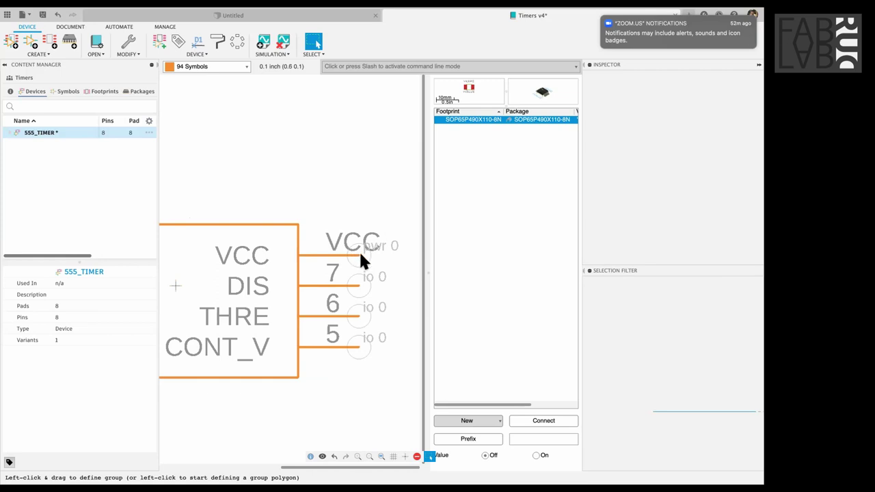
scroll(359, 250, down, 3)
scroll(232, 226, left, 3)
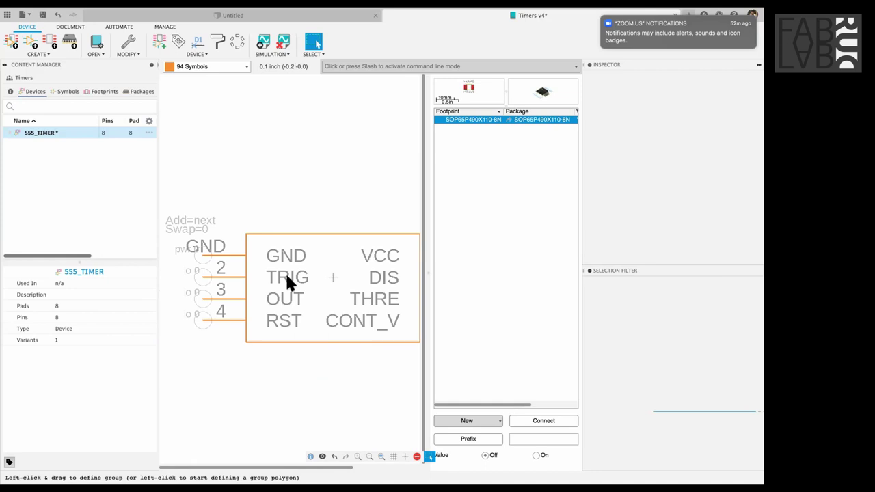
scroll(285, 271, right, 3)
scroll(285, 272, down, 1)
scroll(343, 266, right, 3)
scroll(393, 255, right, 1)
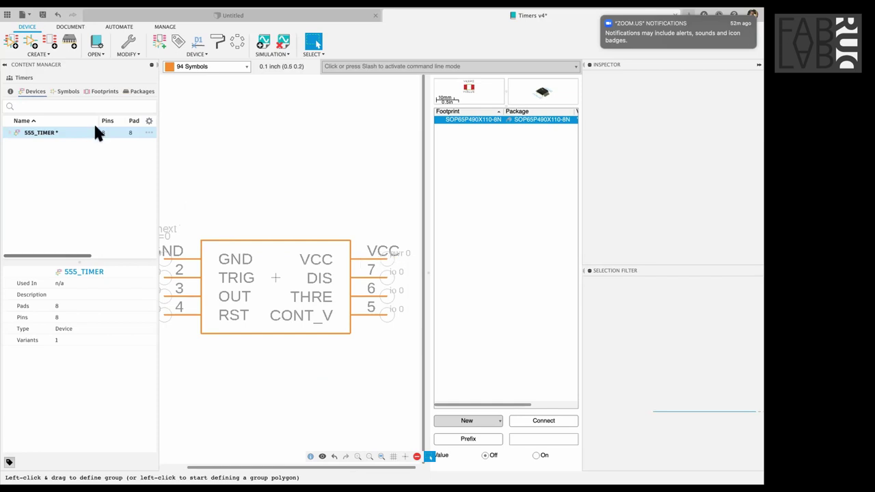
- Open the SOP65P490X110-8N footprint and rename pad GND to 1 and pad VCC to 8
click(97, 92)
click(68, 92)
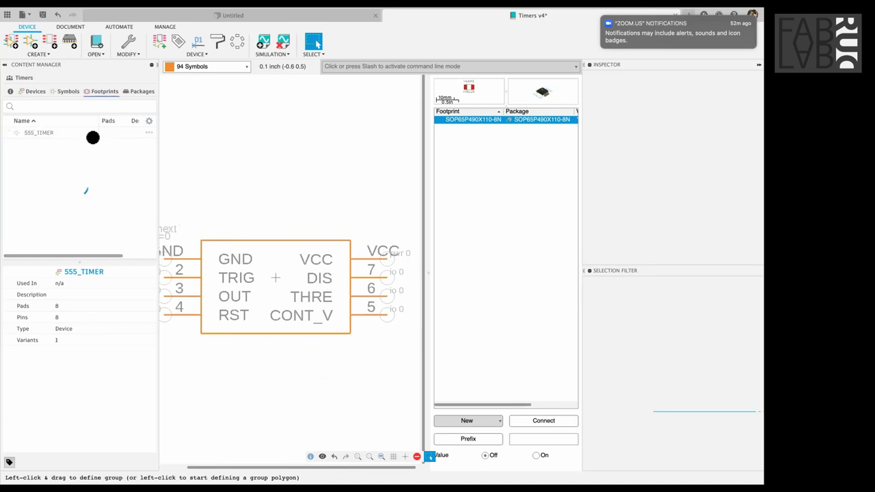
double_click(88, 134)
key(n)
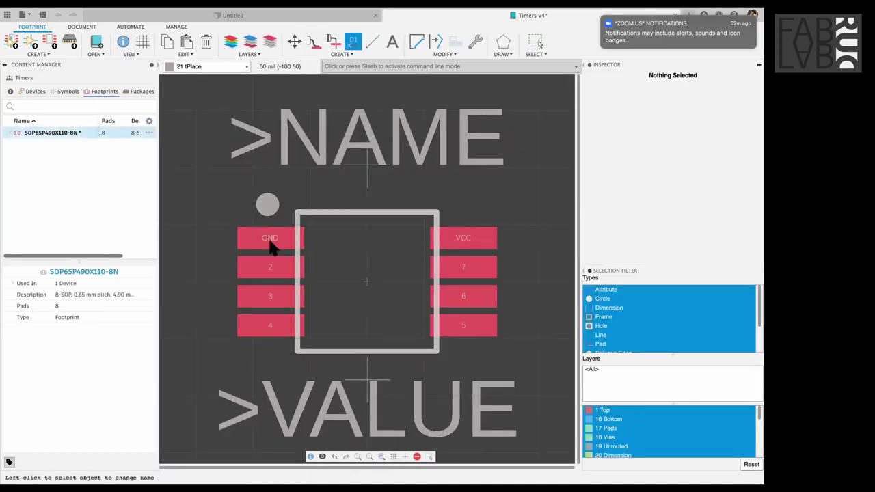
click(274, 239)
text(1)
key(Return)
click(458, 239)
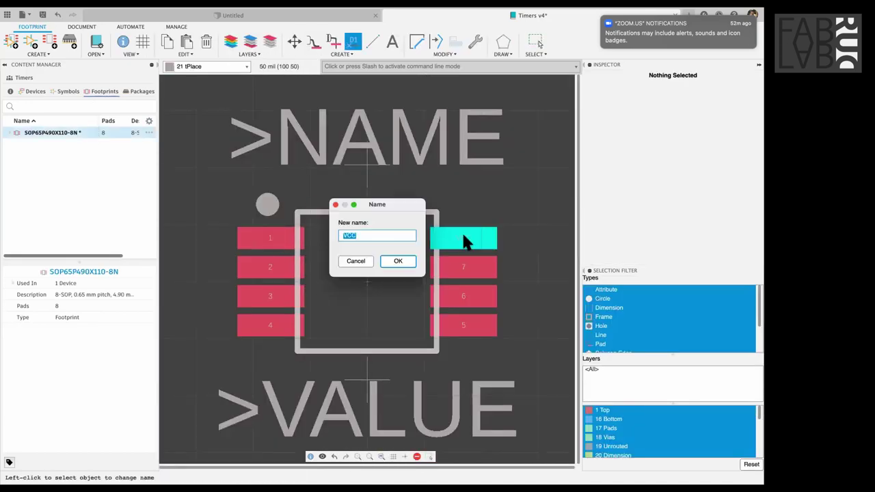
text(8)
key(Return)
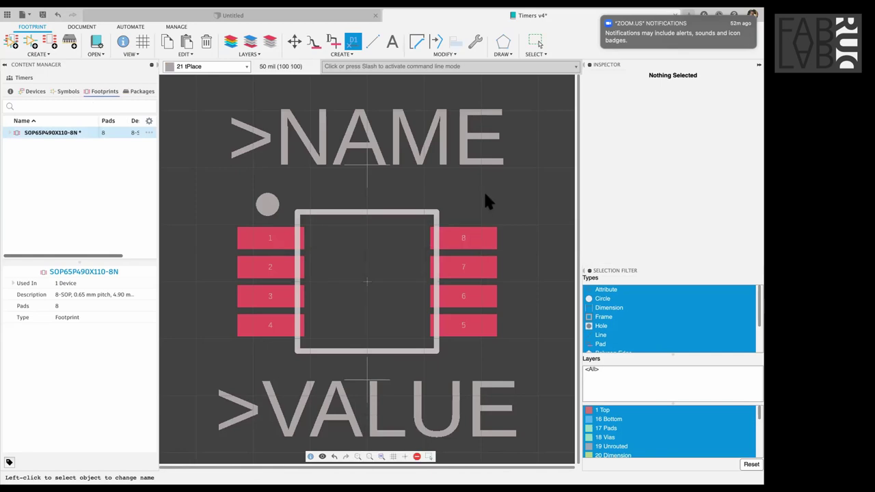
- Reopen the 555_TIMER device from the device list and save the Timers library
click(31, 91)
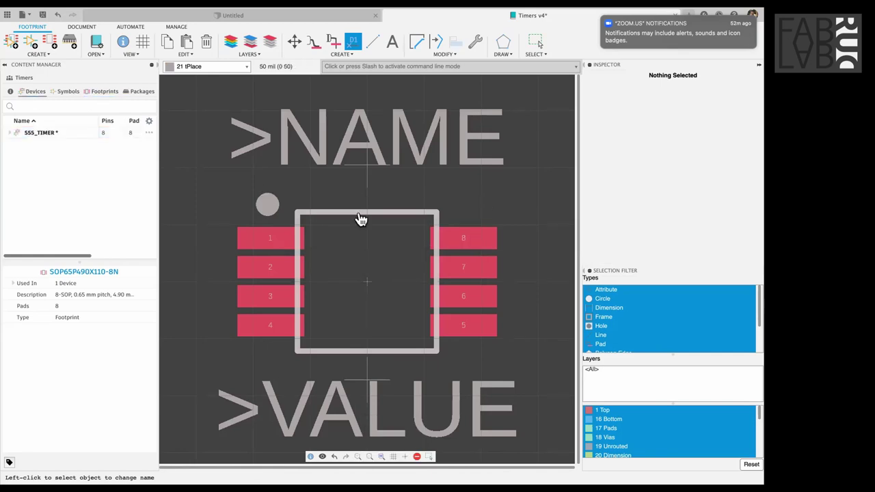
mouse_move(501, 20)
scroll(240, 165, down, 3)
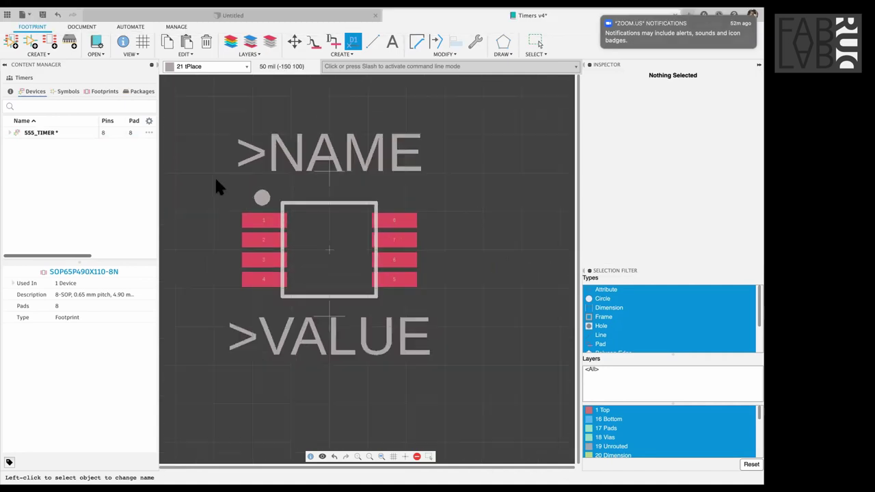
scroll(216, 183, down, 1)
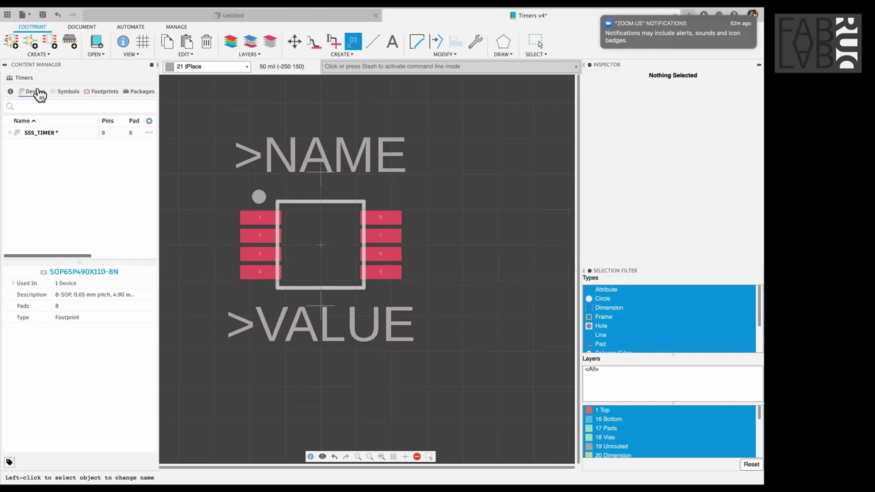
click(45, 133)
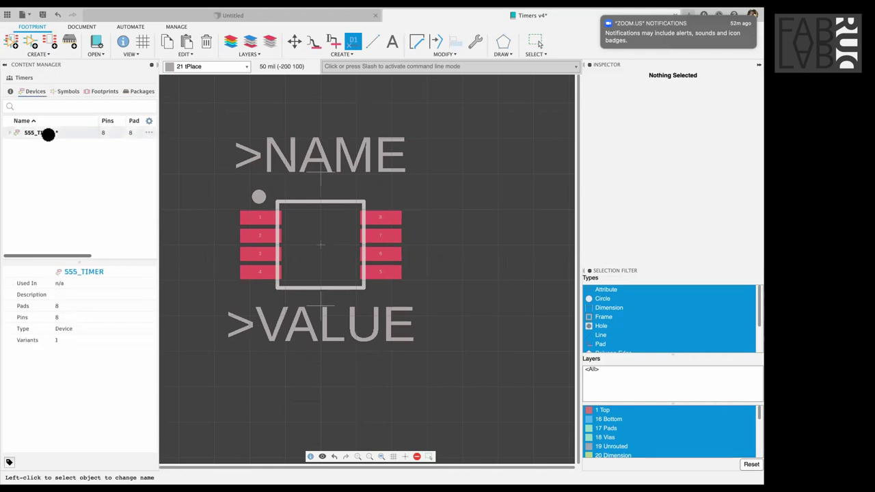
double_click(45, 132)
key(super+s)
- Confirm the Timers save and accept the 'Packages out of sync' update, dismissing the confirmation
key(Return)
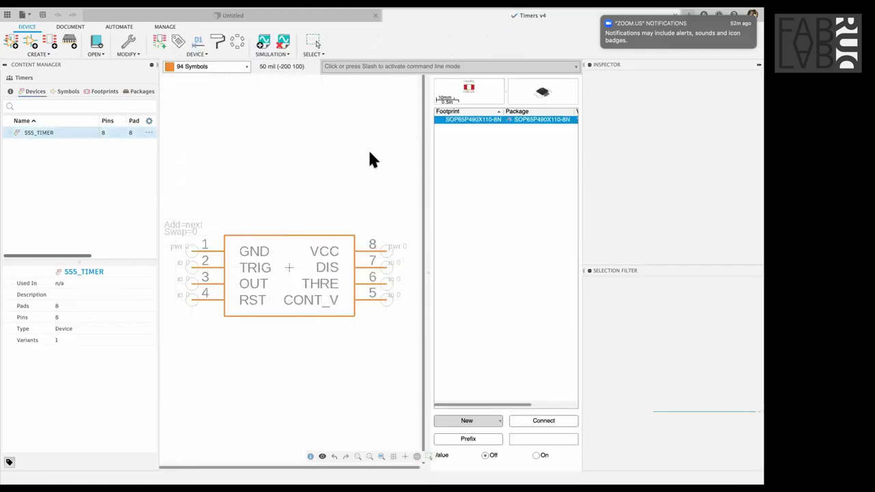
key(Escape)
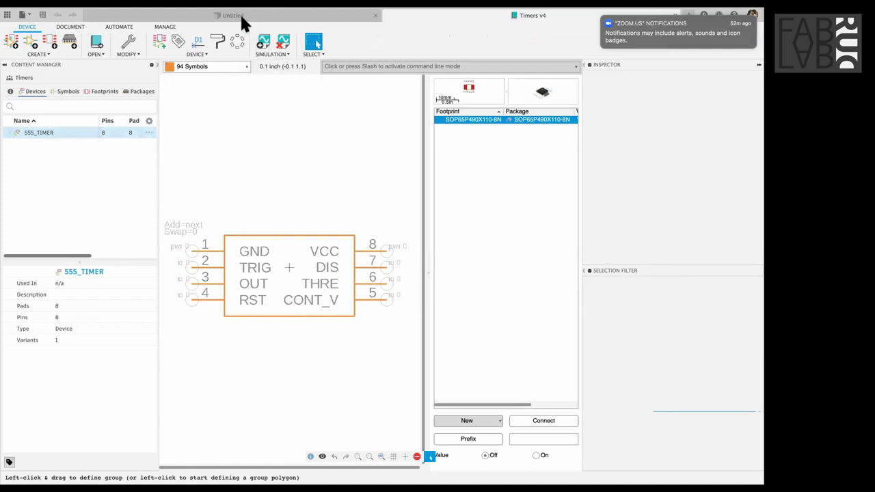
click(239, 14)
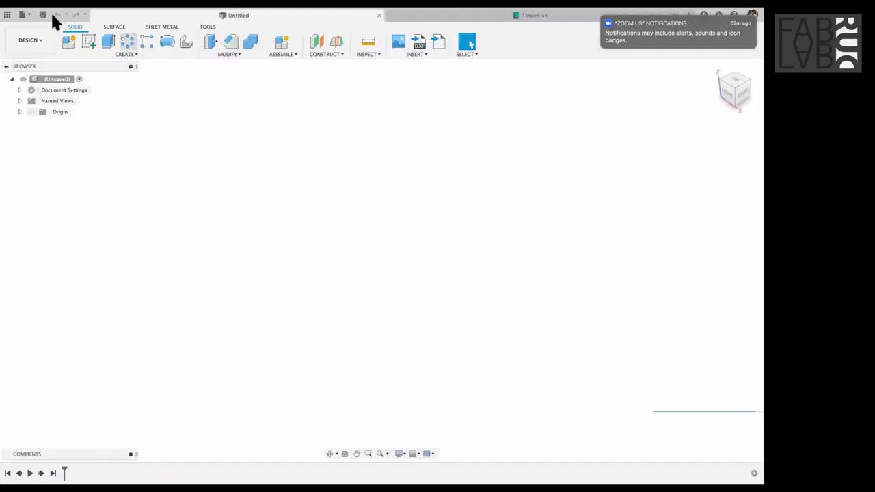
click(23, 14)
click(46, 33)
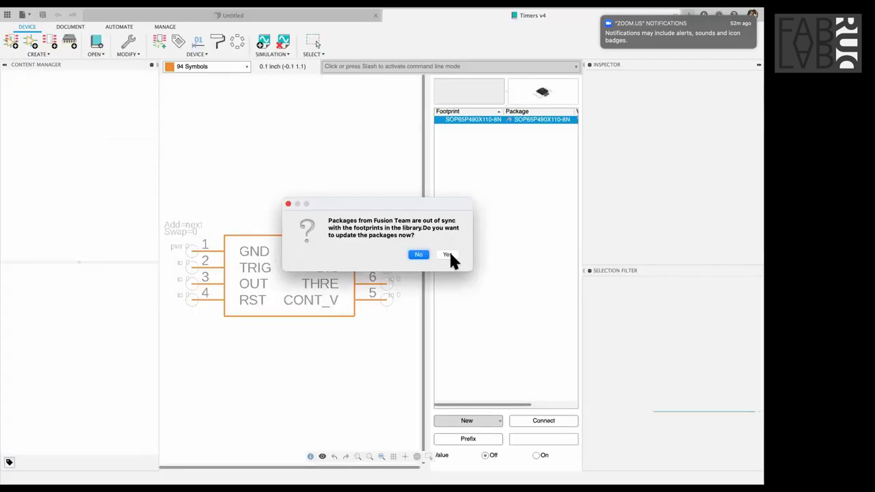
click(448, 254)
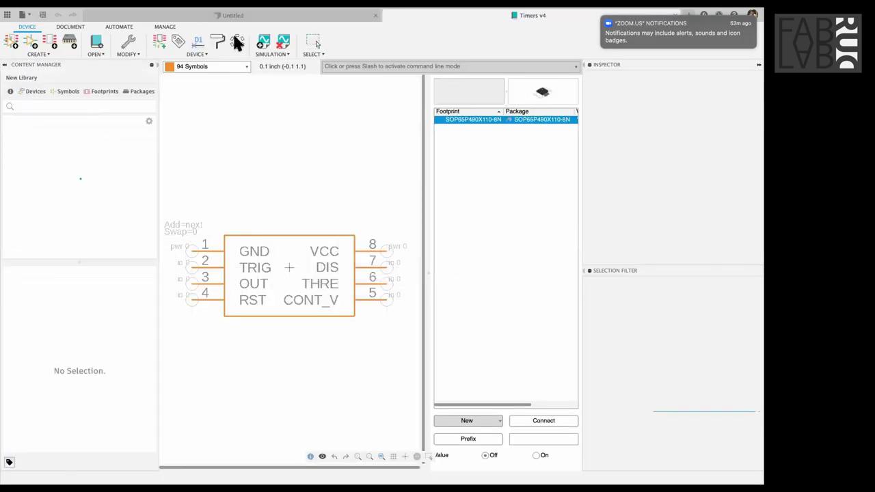
mouse_move(224, 20)
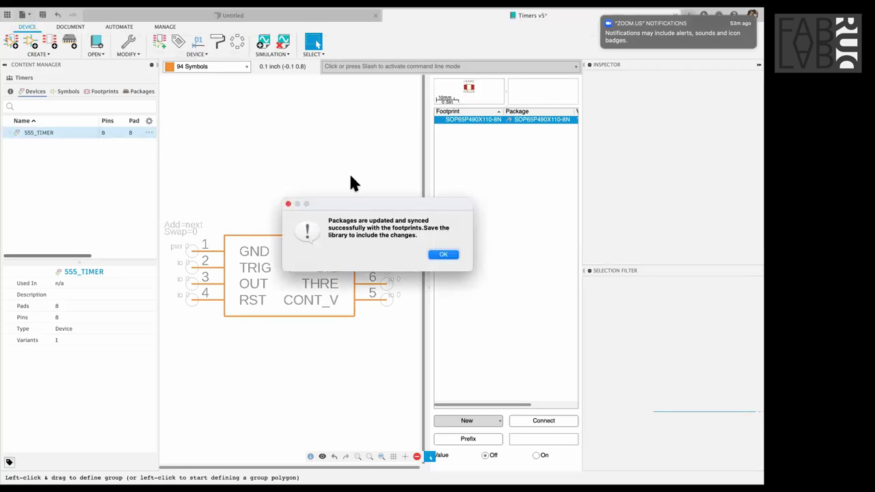
click(444, 255)
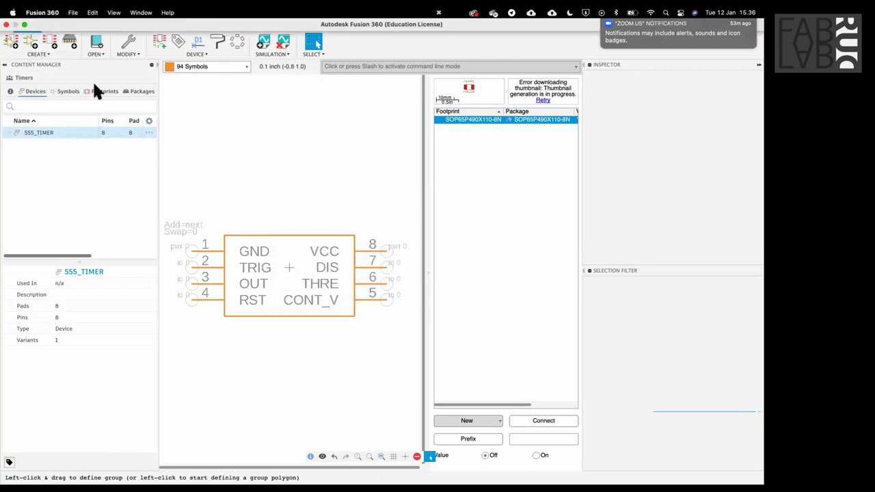
- Start a new electronics design and bring up its save dialog with the name cleared
click(23, 15)
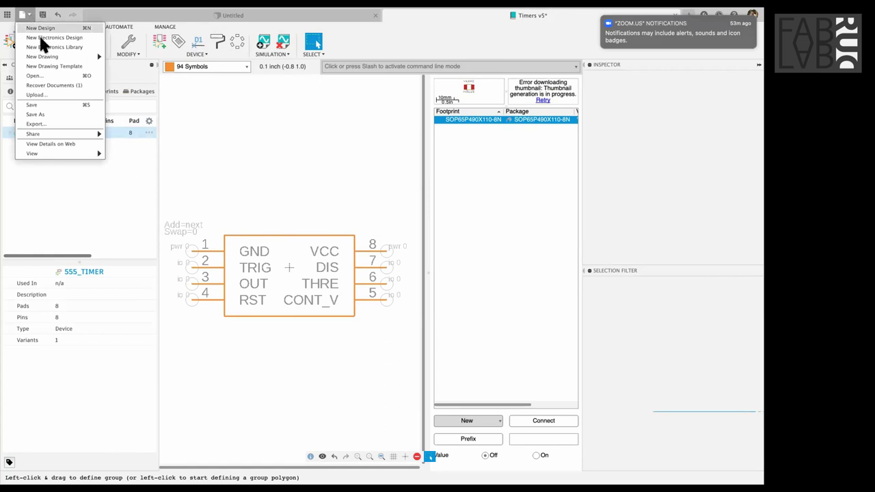
click(41, 38)
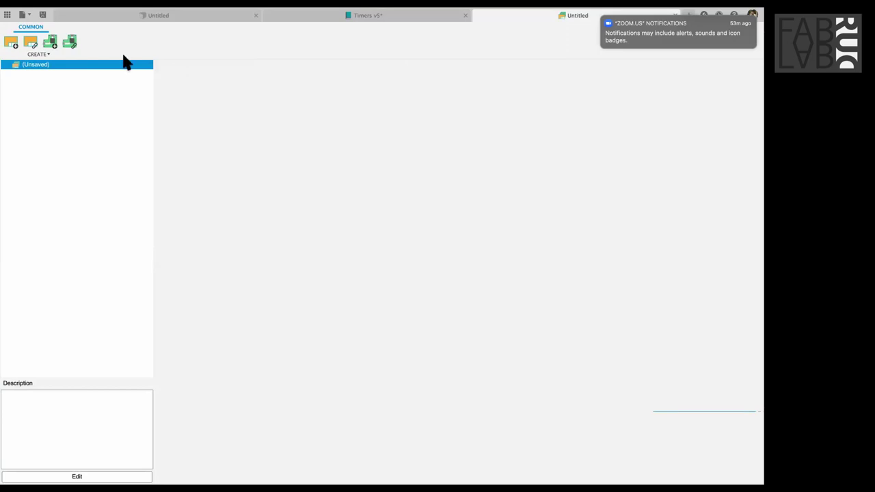
key(super+s)
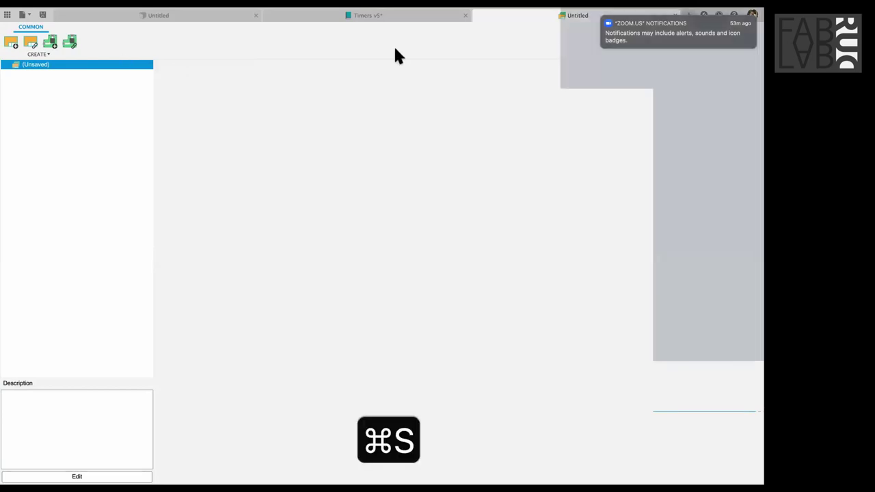
key(Right)
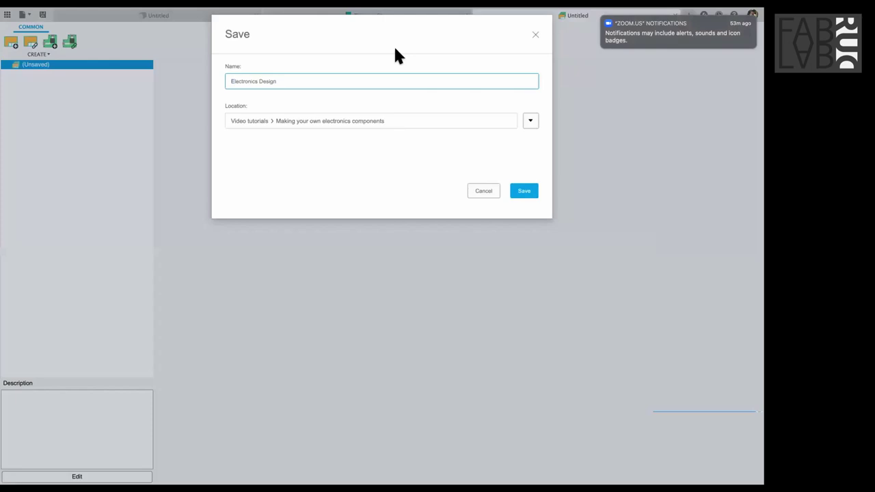
key(super+BackSpace)
key(super+BackSpace)
- Save the design as 'Webinar Custom parts' and add a blank schematic to it
text(Webinar Coils)
key(BackSpace)
key(BackSpace)
key(BackSpace)
key(BackSpace)
text(ustom)
key(BackSpace)
key(BackSpace)
text(om oa)
key(BackSpace)
key(BackSpace)
text(parts)
key(Return)
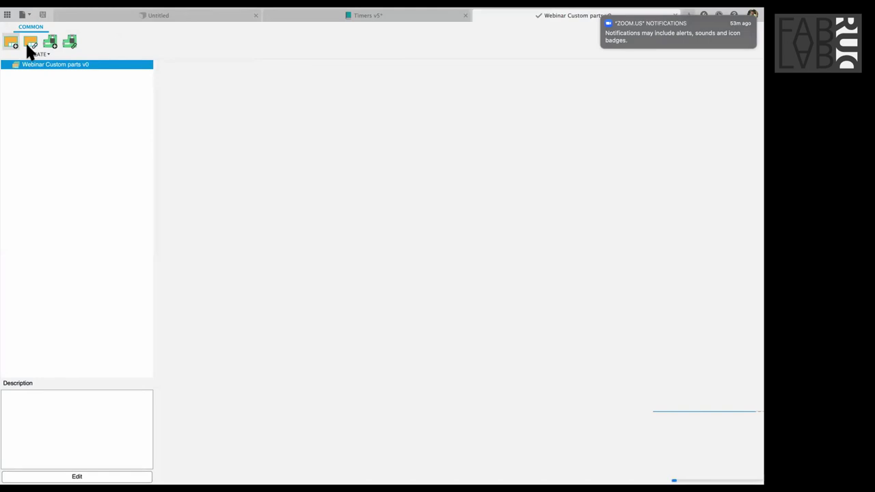
click(27, 46)
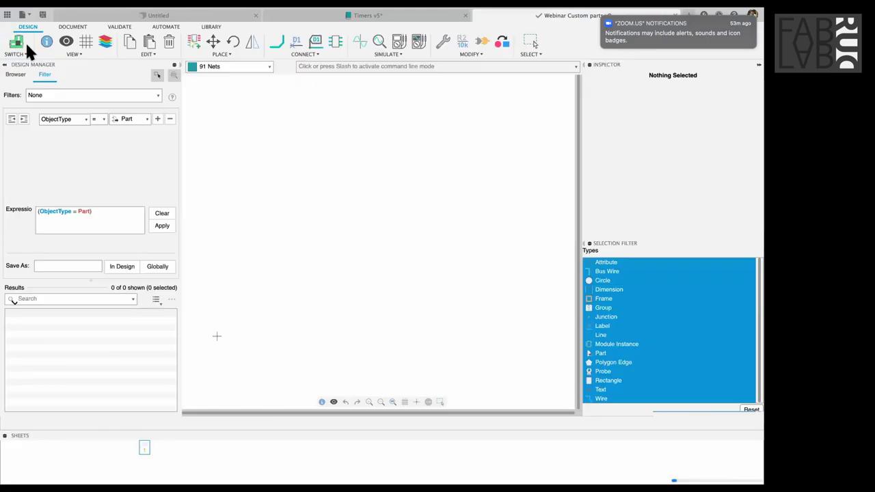
- Save the new schematic, adjusting its name in the save dialog
click(197, 42)
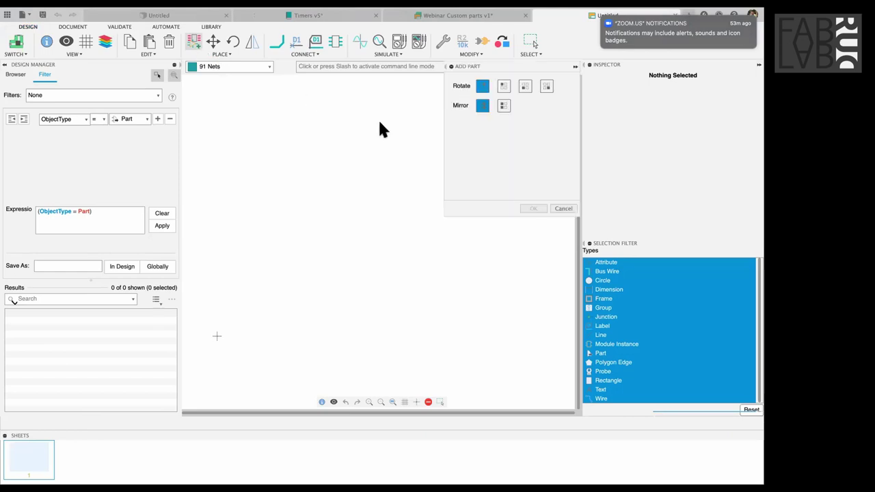
key(super+s)
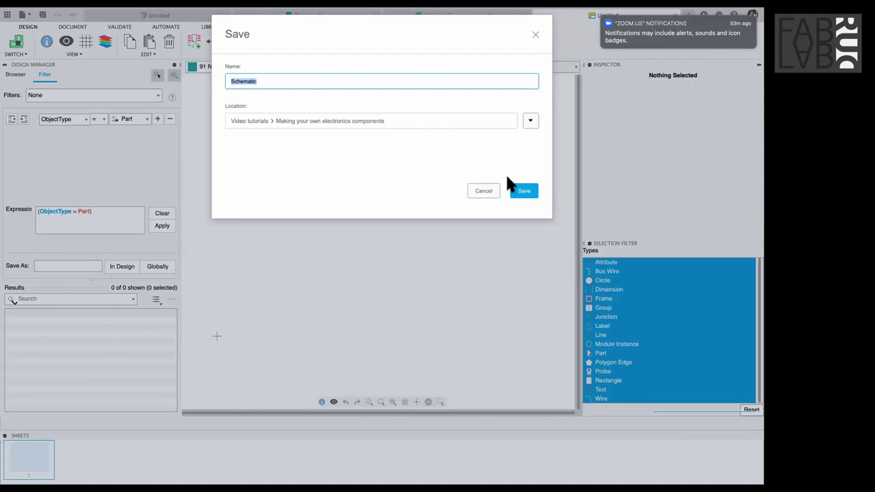
click(390, 81)
double_click(390, 80)
click(392, 82)
text(2)
key(BackSpace)
key(BackSpace)
key(Return)
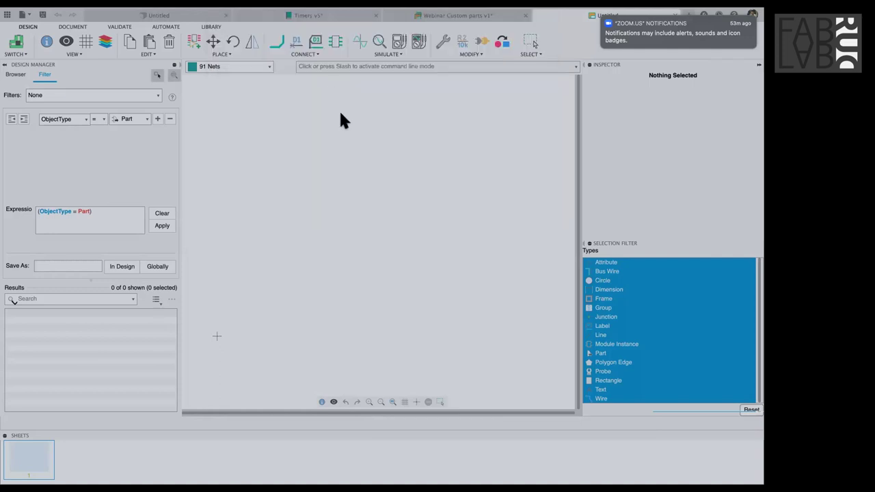
- Switch to the custom parts library document and save a new version of it
key(a)
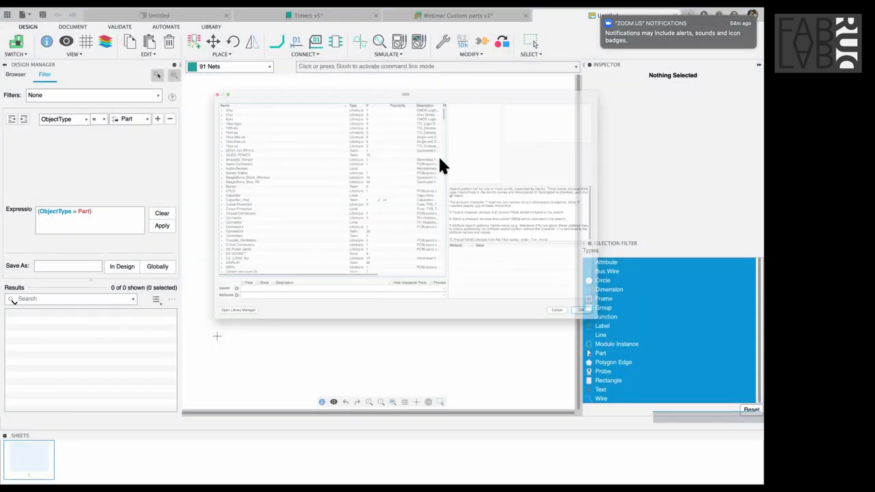
key(Escape)
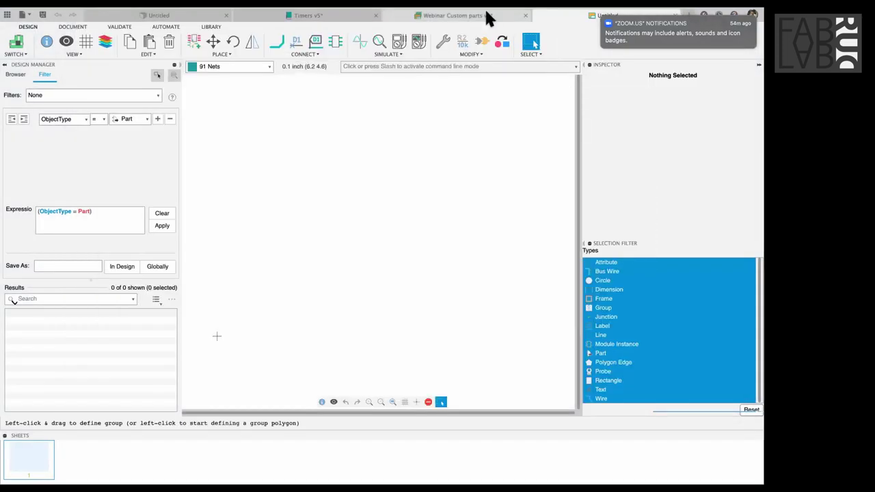
key(ctrl+shift+Tab)
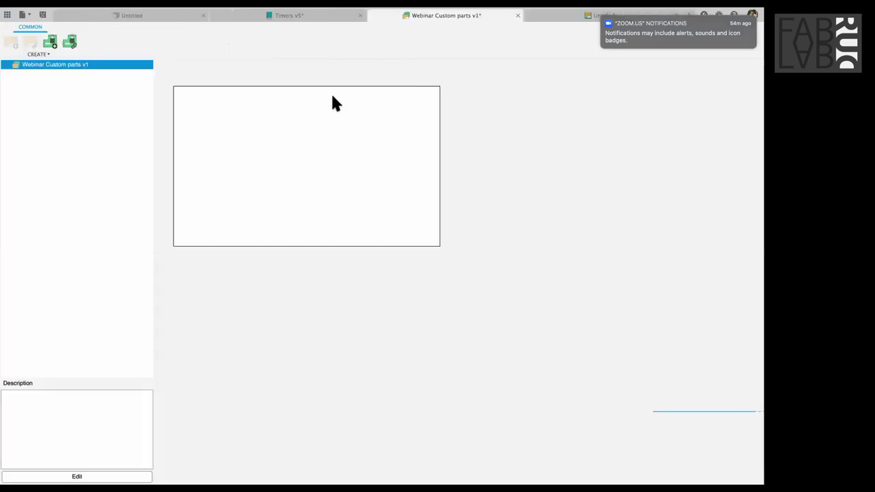
key(super+s)
key(Return)
- Return to the schematic and open the Add Part library list
click(583, 17)
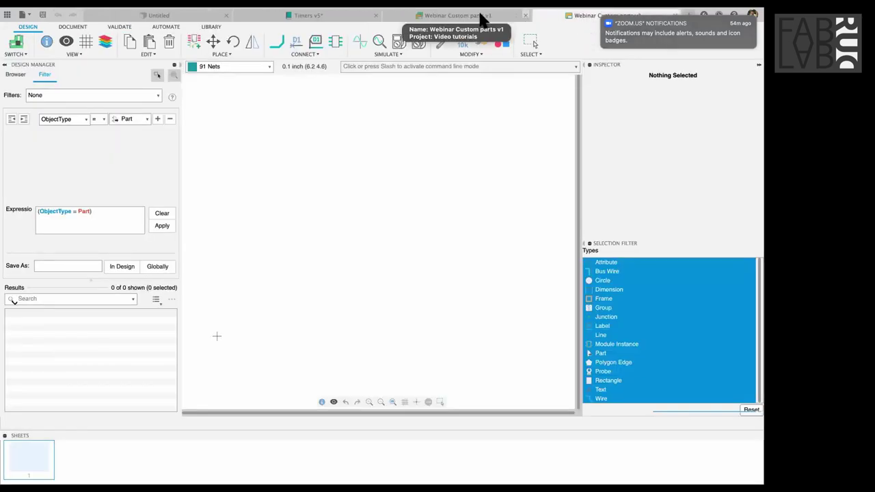
scroll(620, 27, right, 3)
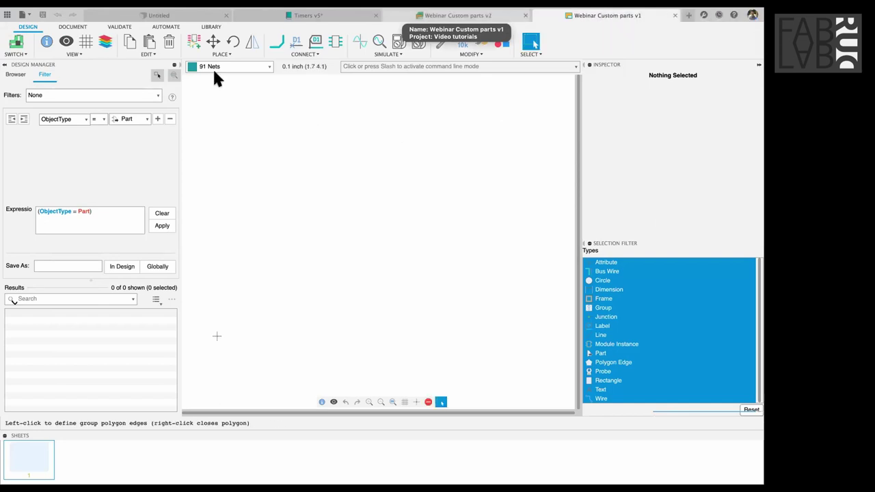
click(200, 41)
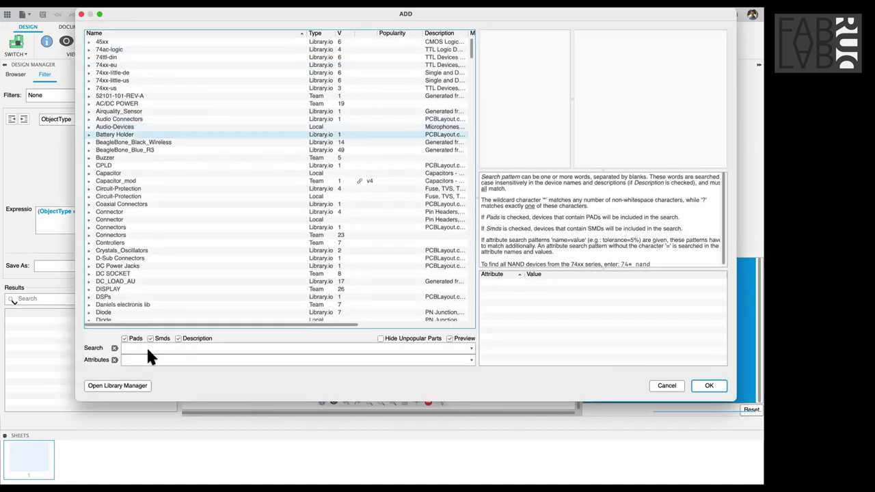
- In the Library Manager, add the team's Timers library to the Available list
click(135, 384)
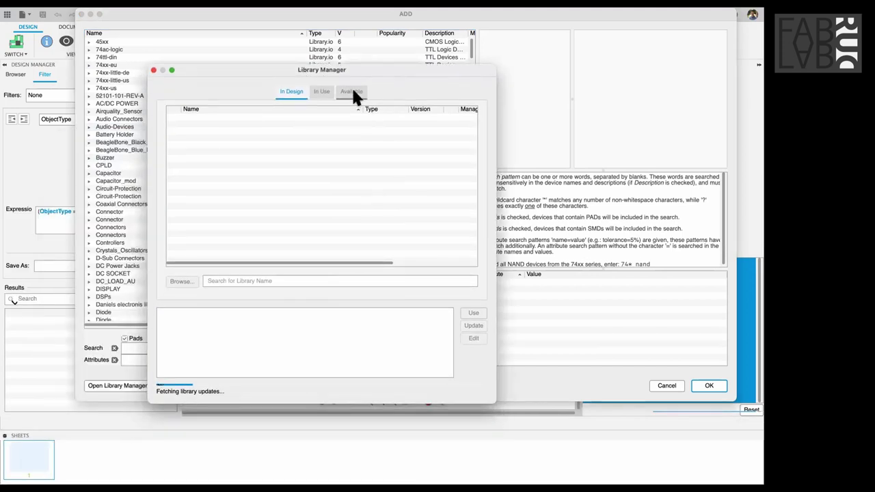
click(353, 91)
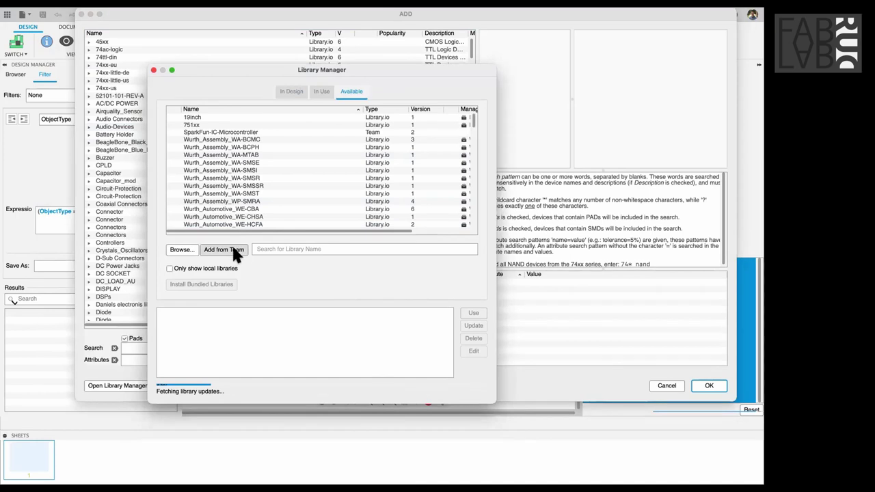
click(233, 250)
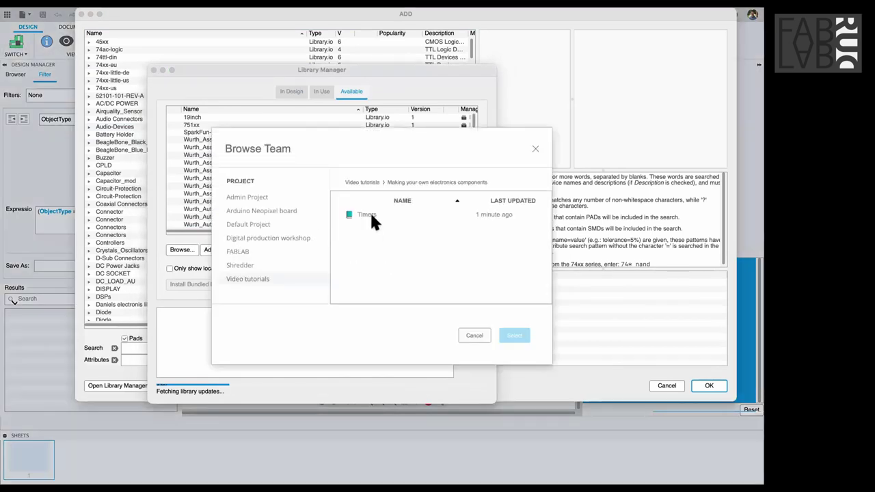
click(362, 215)
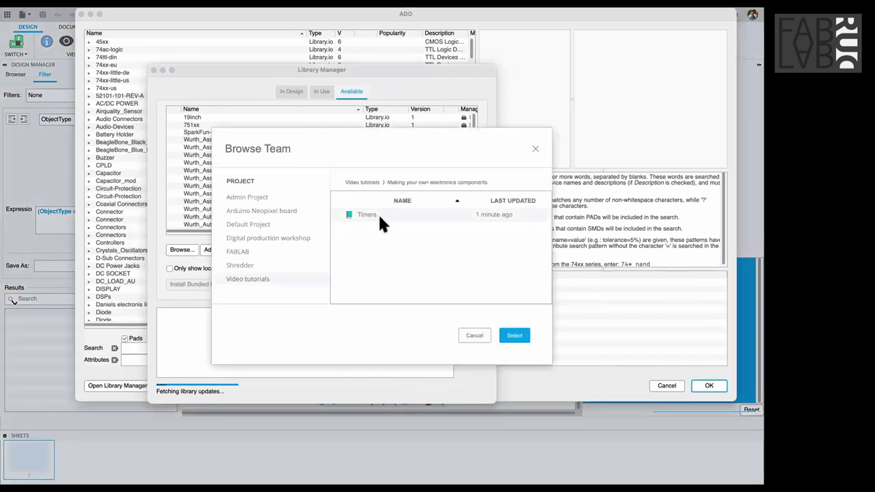
click(513, 335)
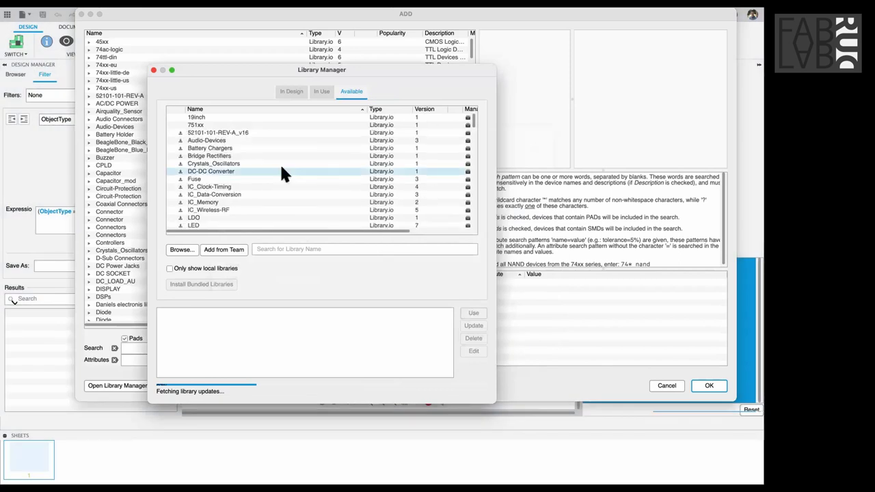
- Search the available libraries for 'Timer' and select Timers
scroll(281, 167, down, 5)
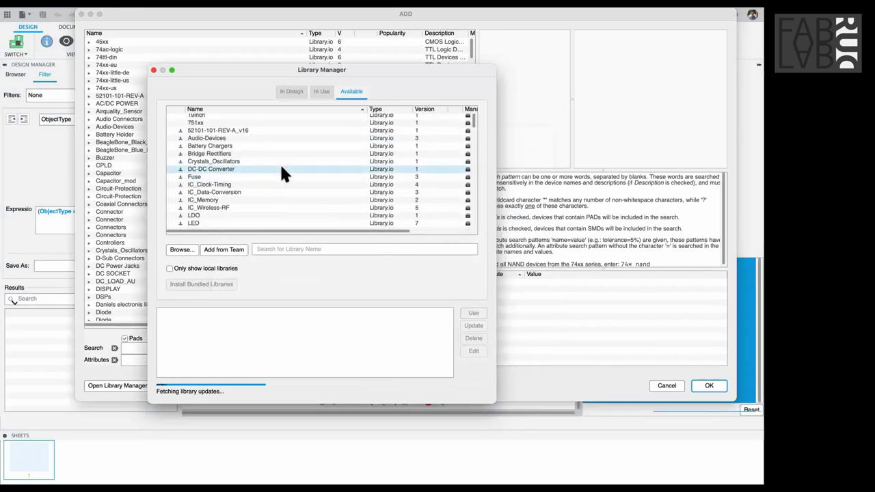
scroll(280, 167, down, 20)
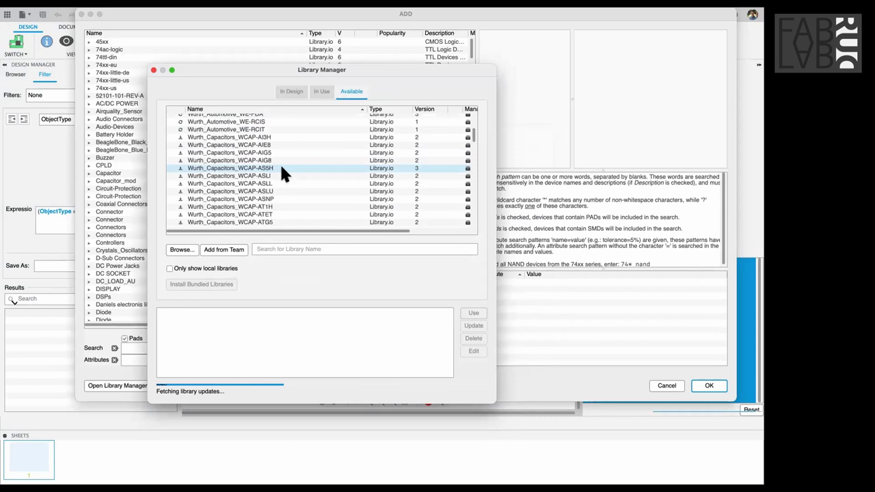
scroll(281, 169, down, 10)
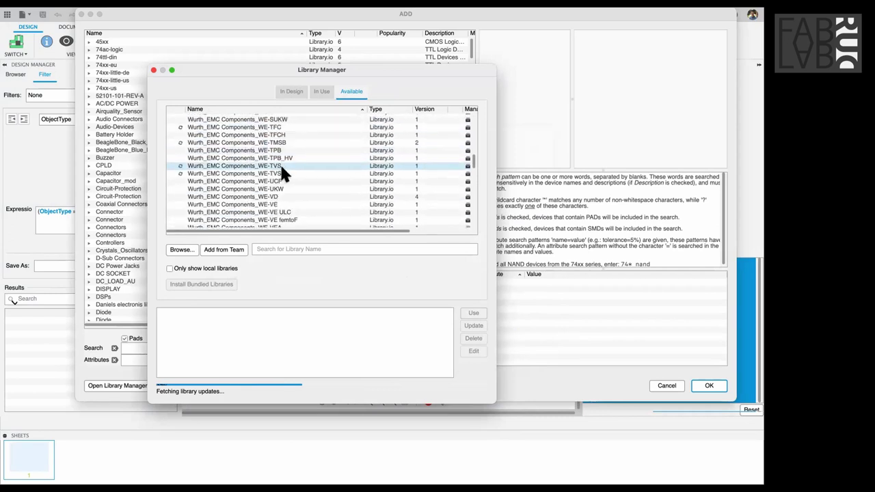
click(301, 249)
text(Timer)
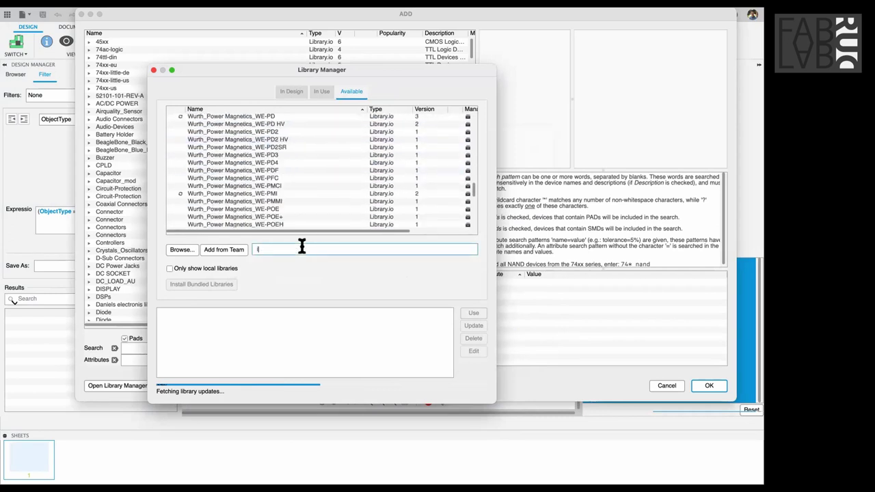
click(230, 118)
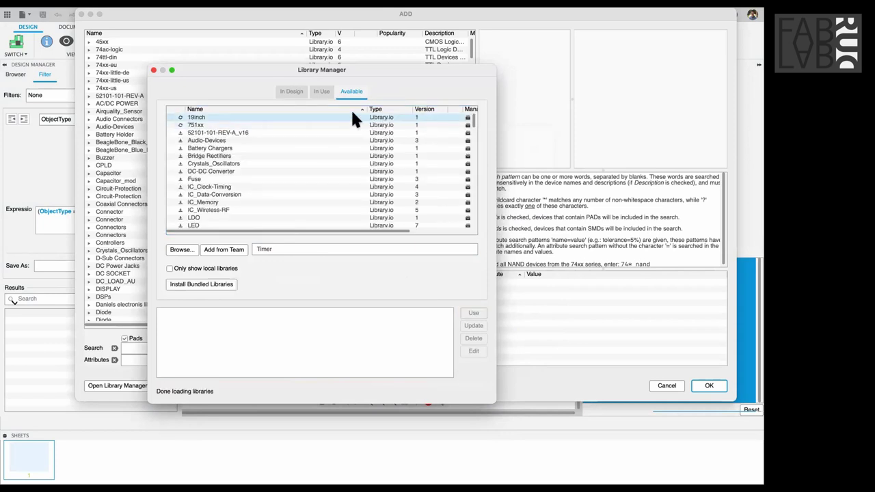
- Filter the list to Timers, put it in use, and close the Library Manager
scroll(415, 135, right, 3)
scroll(368, 125, left, 3)
scroll(350, 164, down, 3)
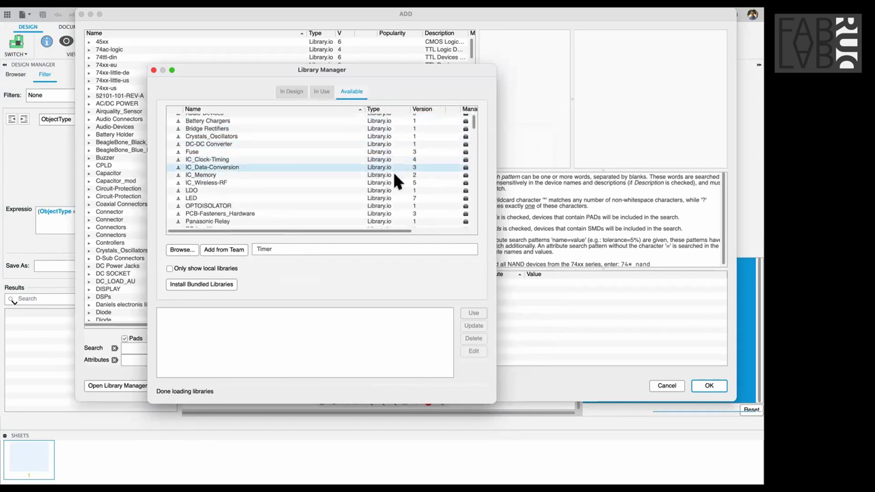
scroll(390, 161, down, 3)
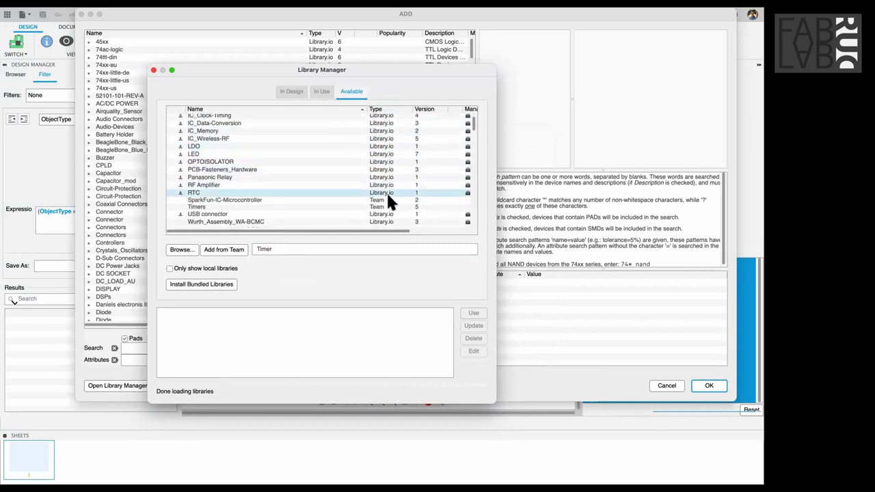
click(351, 249)
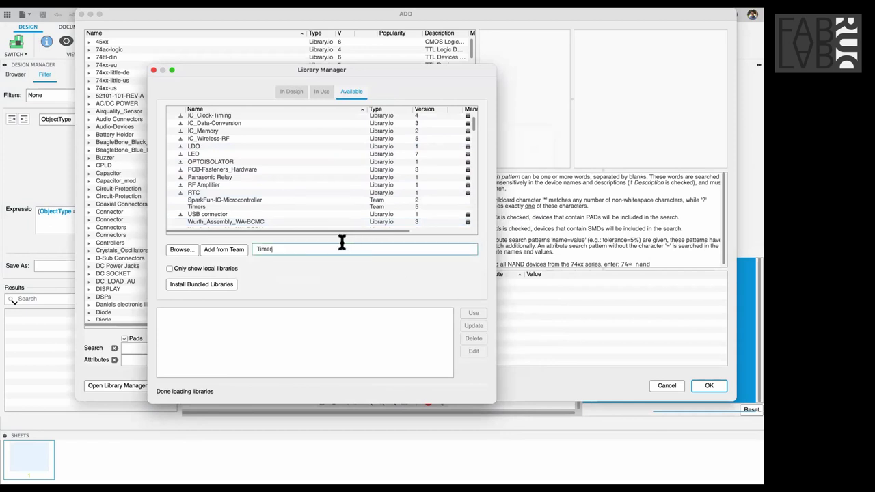
key(Return)
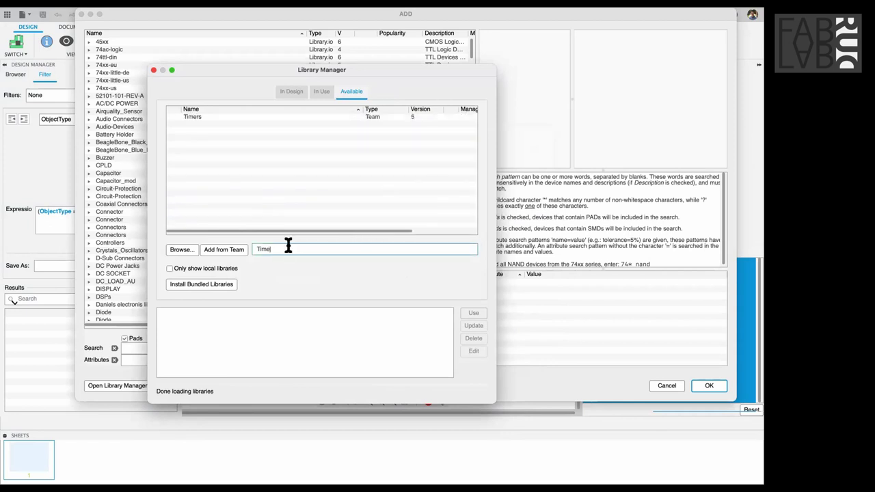
click(227, 117)
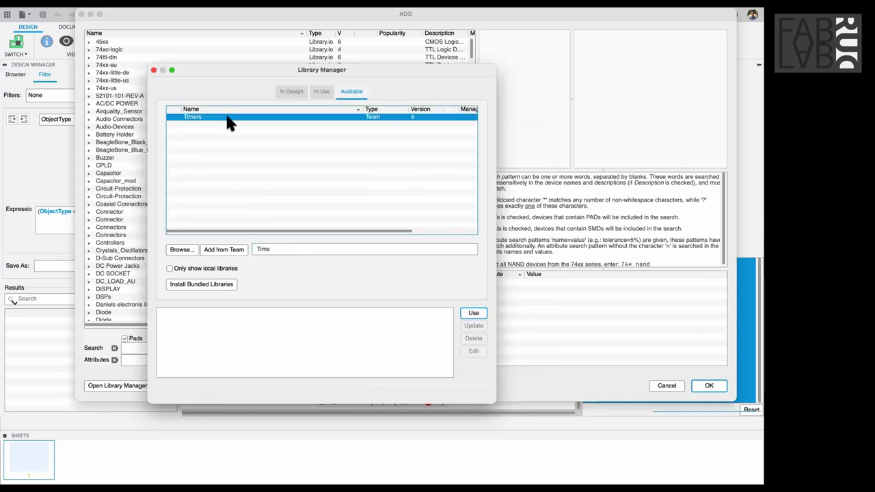
click(468, 313)
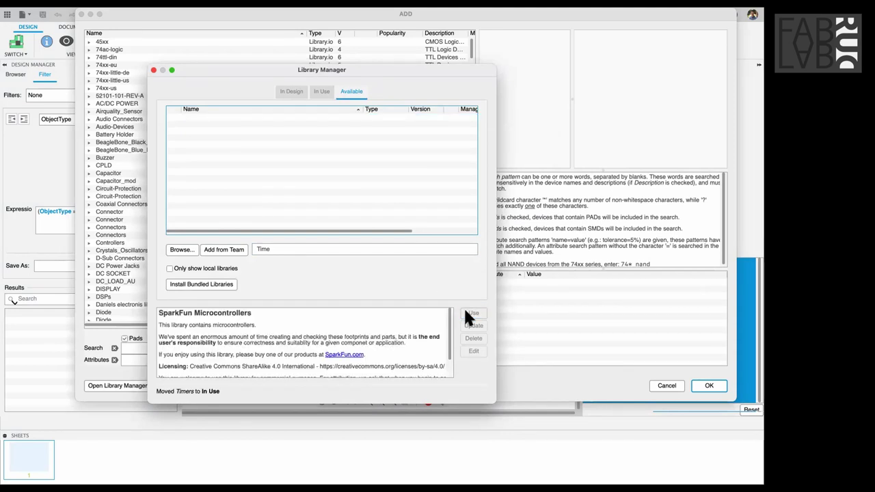
click(154, 70)
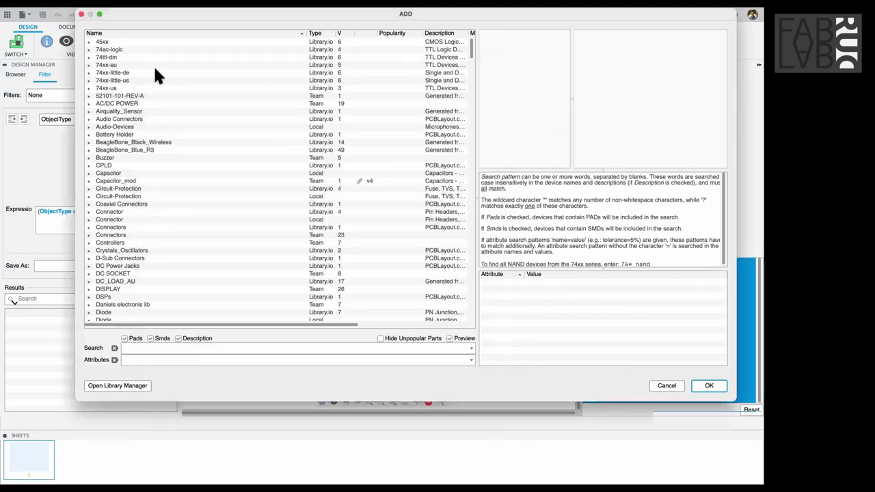
- Search the libraries for 555* and place the 555_TIMER part on the schematic
scroll(191, 150, down, 1)
click(191, 149)
scroll(140, 118, down, 1)
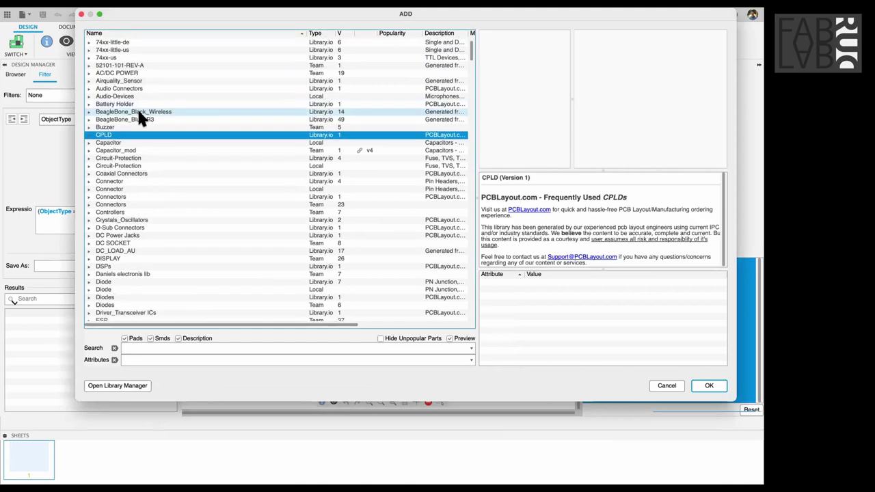
scroll(139, 118, up, 3)
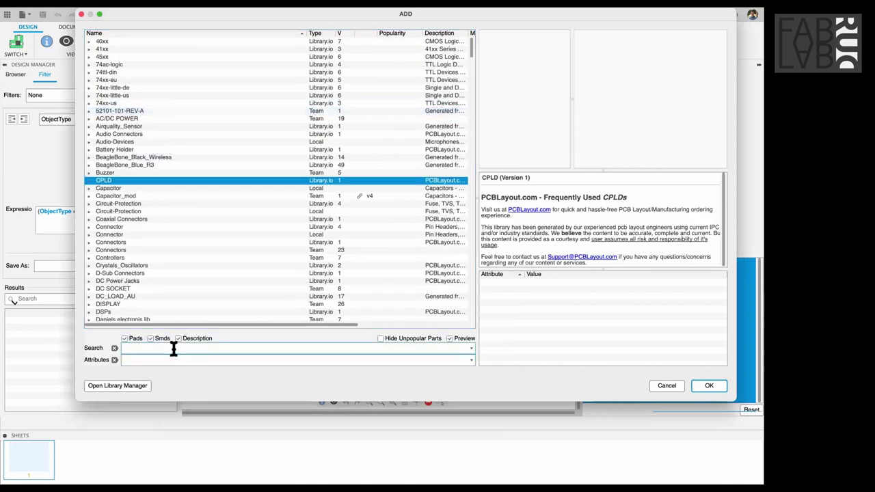
text(555*)
key(Return)
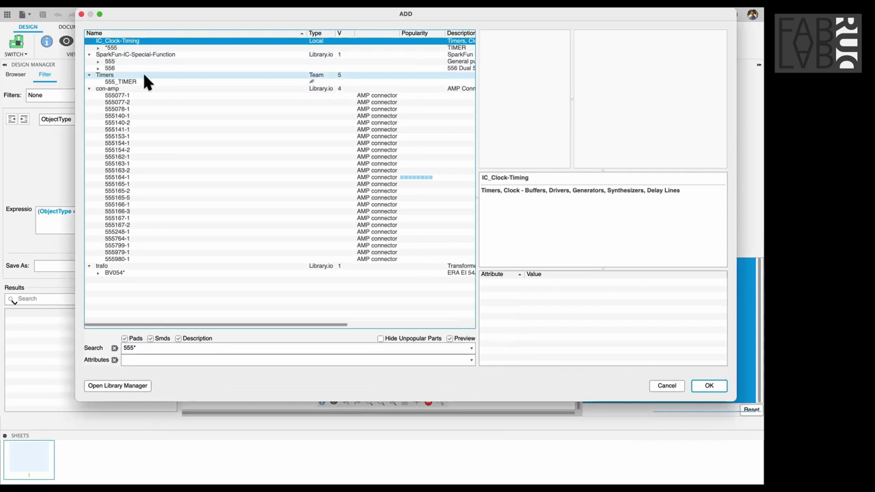
click(298, 83)
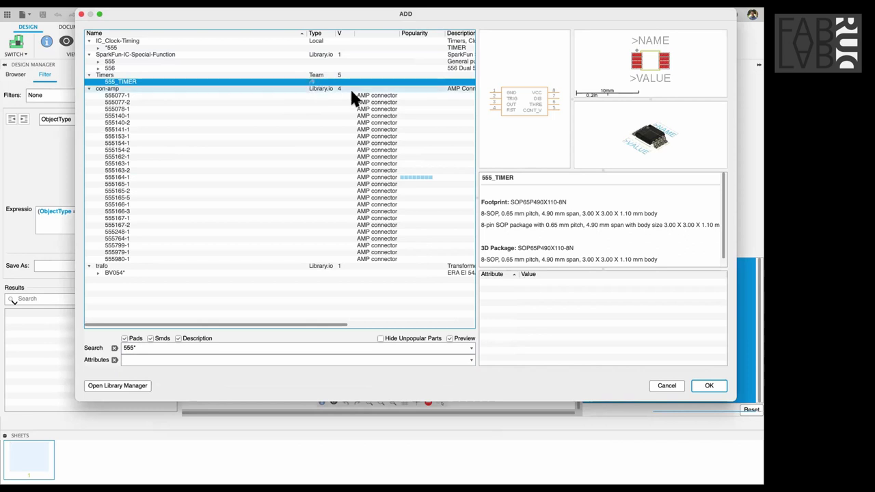
drag(549, 19, 488, 19)
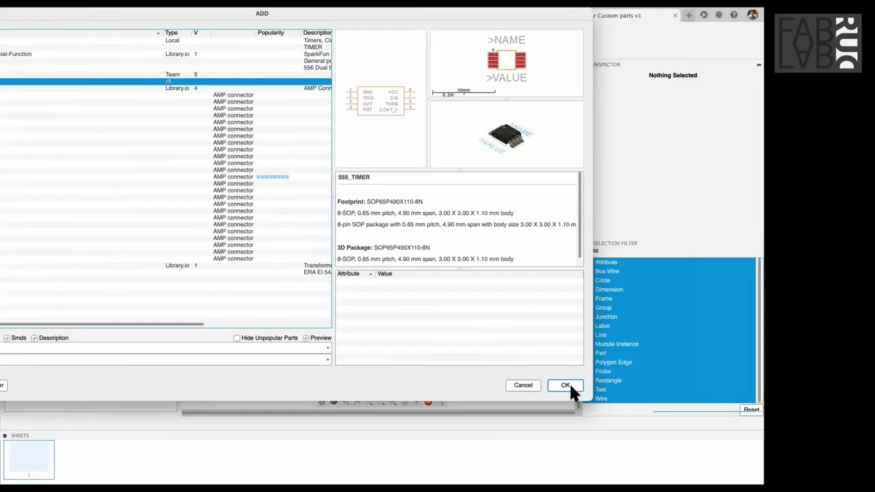
click(568, 382)
click(335, 215)
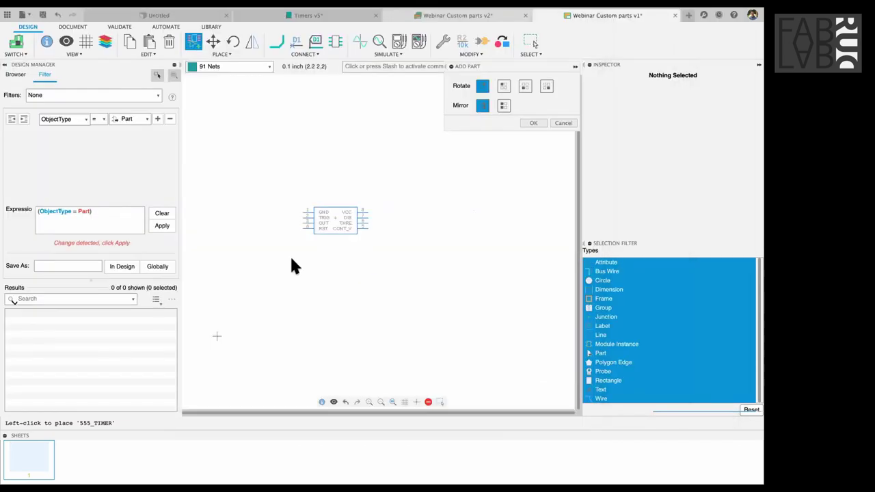
- Close the part library and save the schematic
key(Escape)
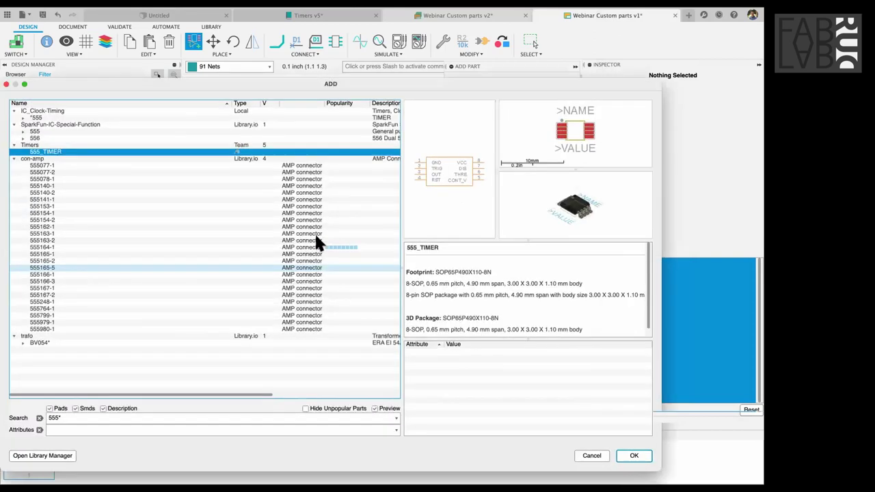
key(Escape)
scroll(334, 226, up, 3)
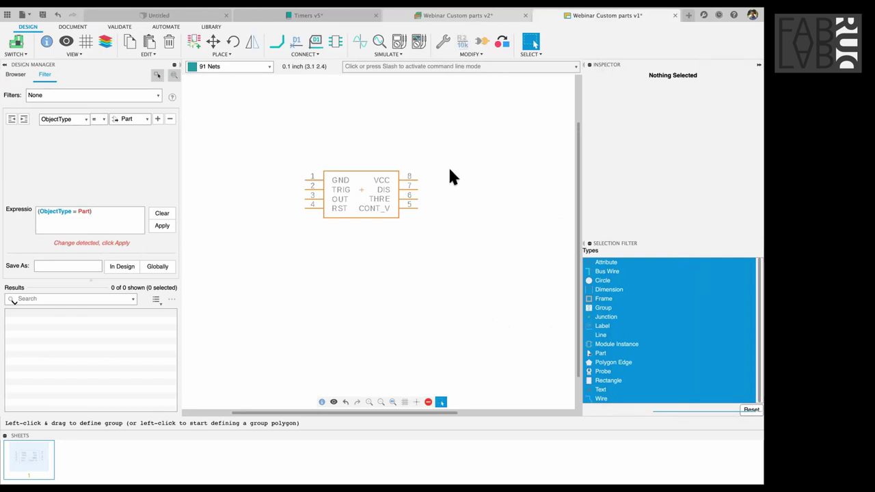
key(super+s)
key(Return)
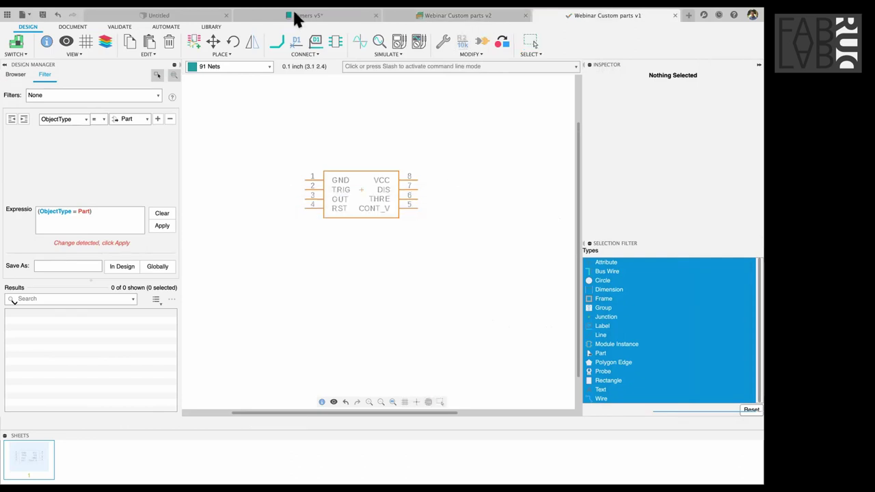
click(258, 123)
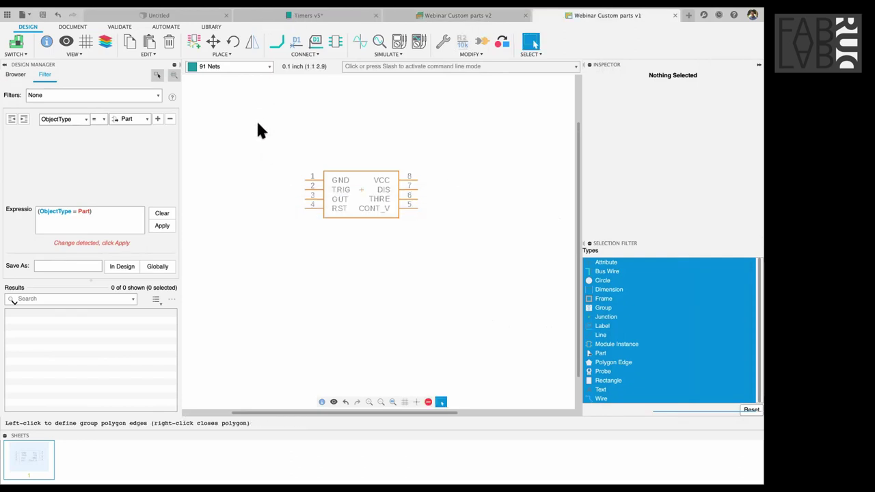
scroll(261, 149, up, 3)
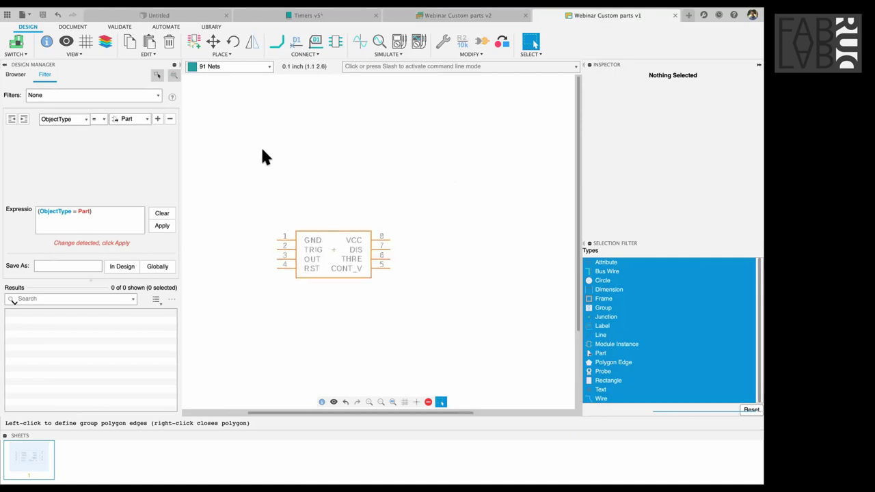
- Open the 555 part's device in the Timers library, then its 555_TIMER symbol
right_click(342, 227)
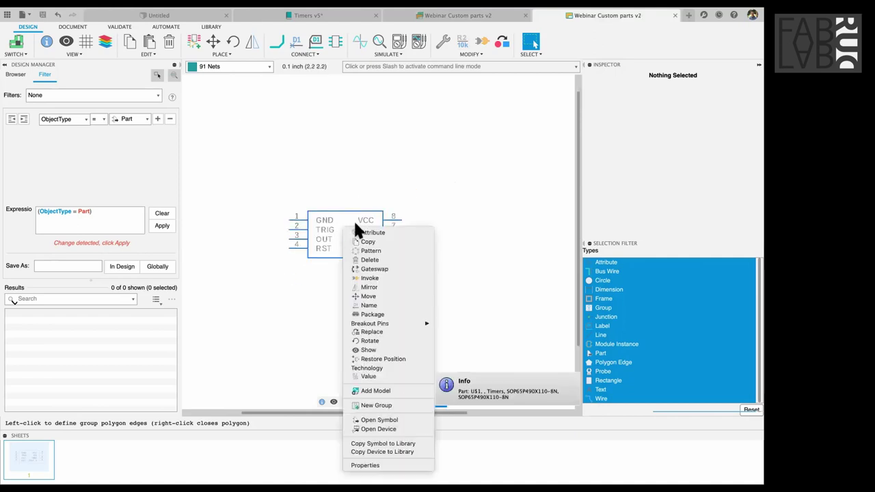
click(388, 428)
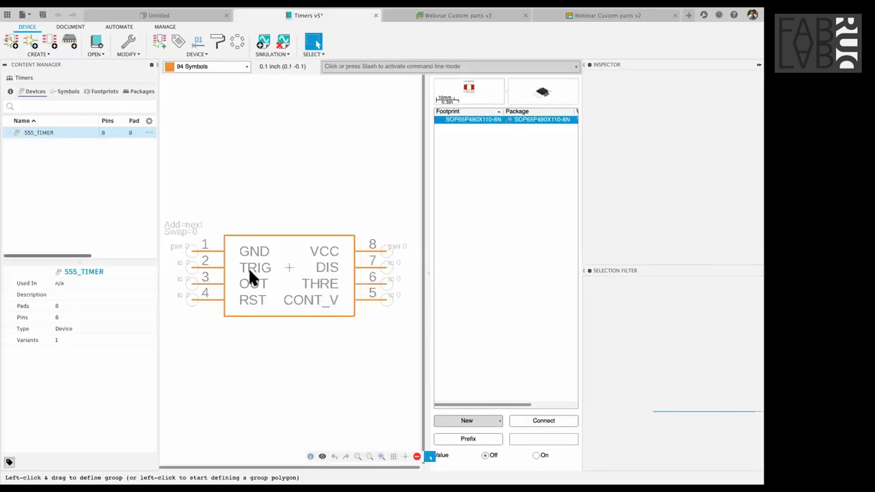
scroll(266, 246, down, 1)
scroll(267, 246, up, 2)
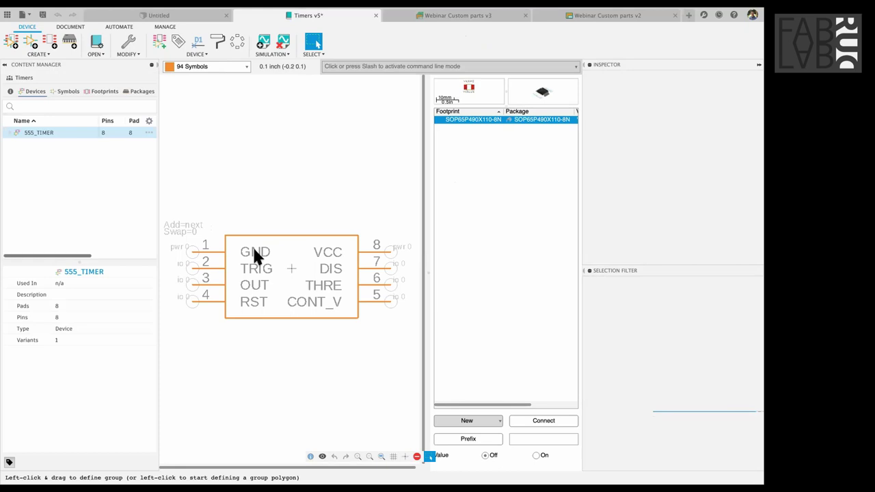
scroll(253, 252, down, 1)
click(258, 221)
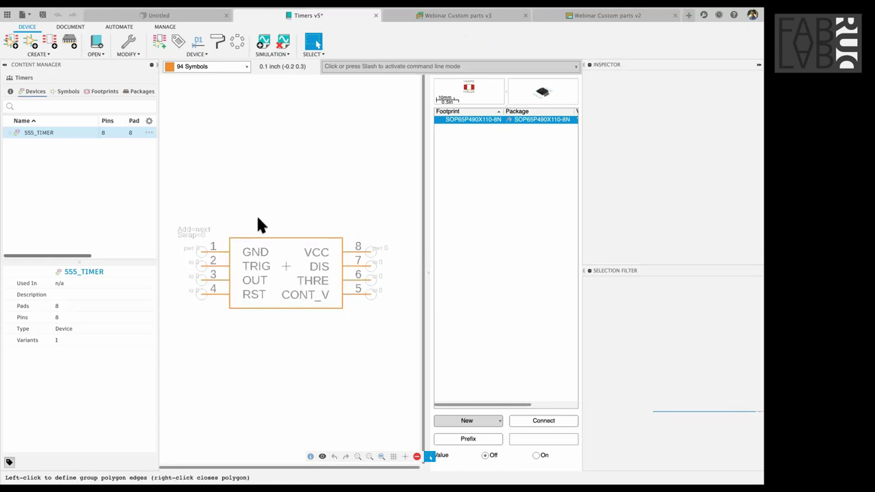
scroll(257, 214, down, 1)
drag(284, 211, 399, 292)
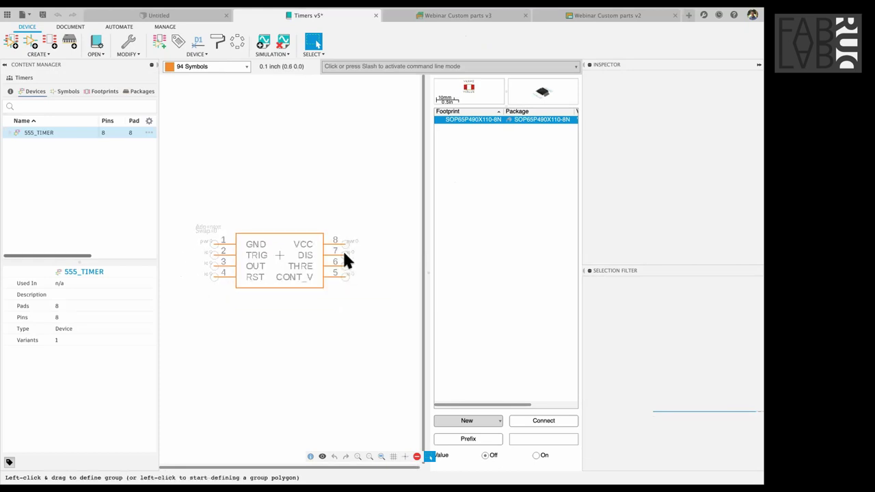
drag(293, 220, 354, 307)
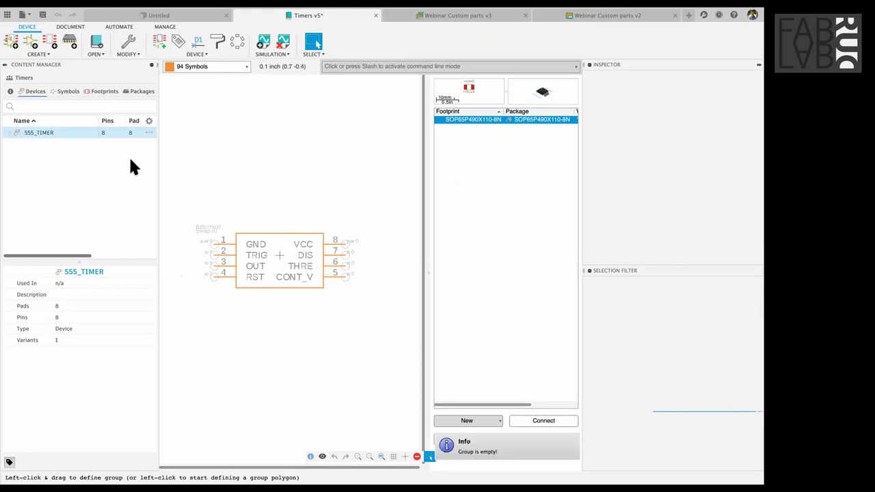
click(54, 92)
double_click(58, 132)
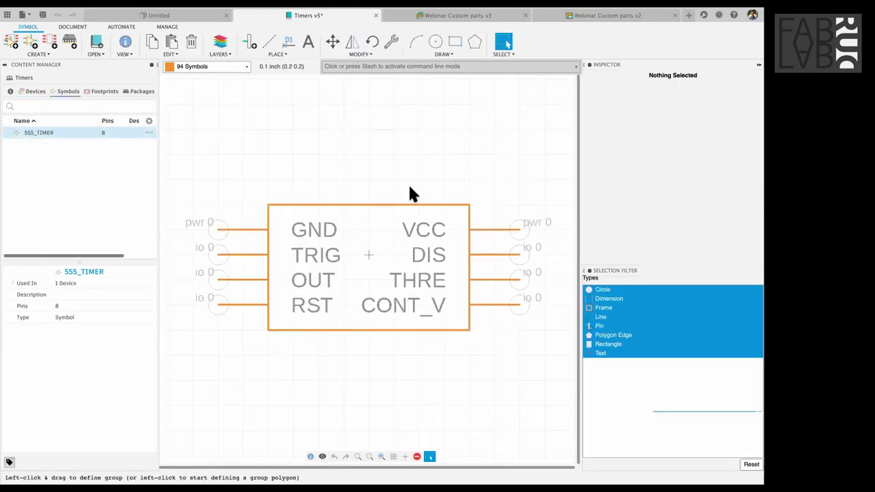
- Box-select the right-hand pins and box edges and move them further right
scroll(411, 193, down, 3)
drag(406, 186, 479, 262)
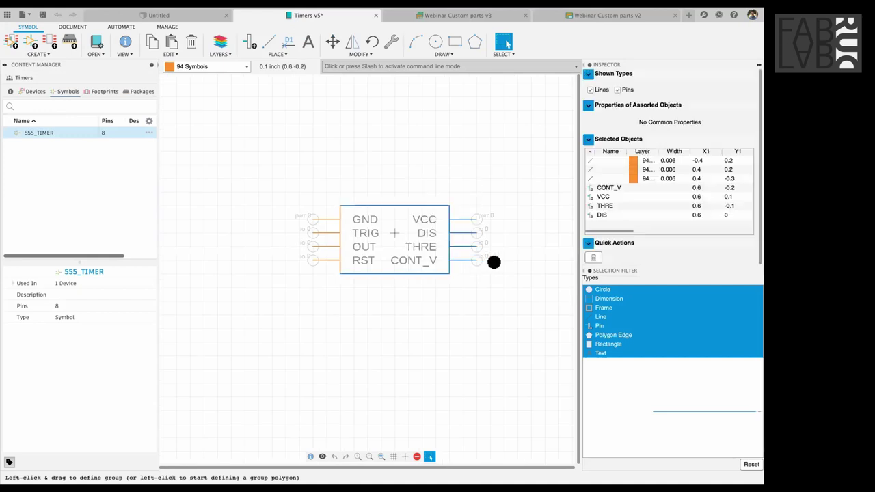
click(493, 262)
key(ctrl+z)
key(m)
click(476, 259)
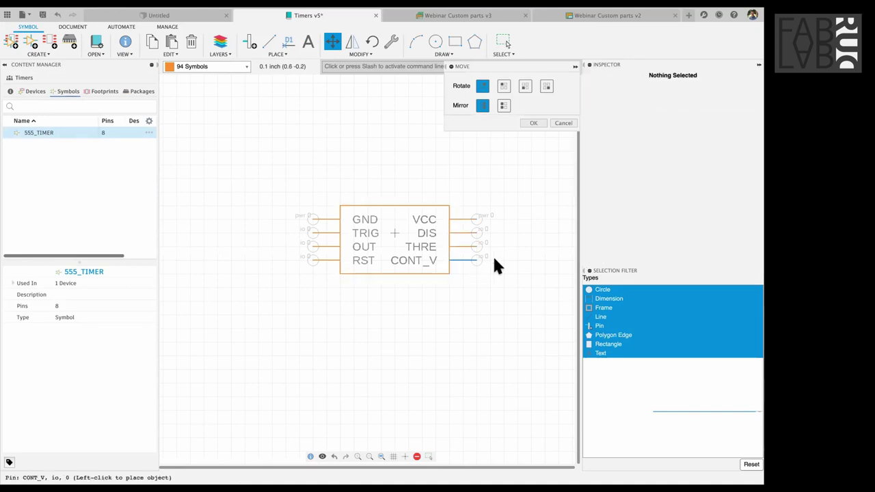
click(503, 258)
ctrl+right_click(475, 241)
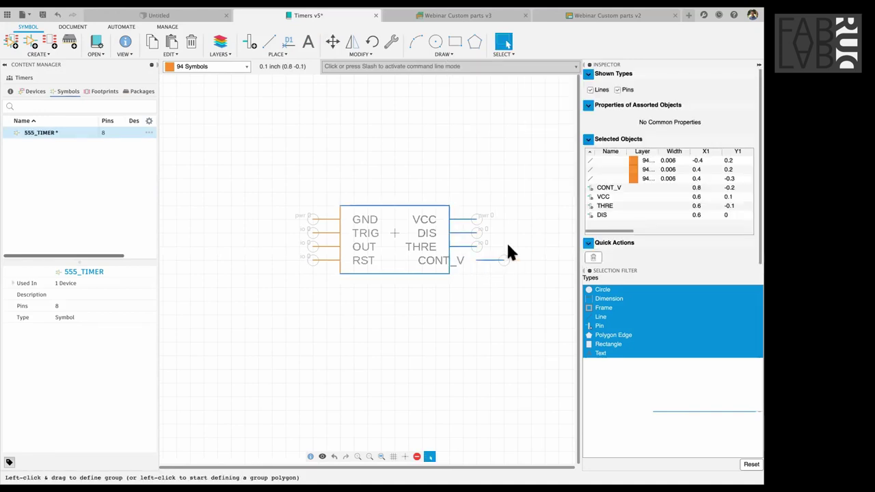
click(509, 253)
- Realign the CONT_V pin and save the Timers library
click(519, 292)
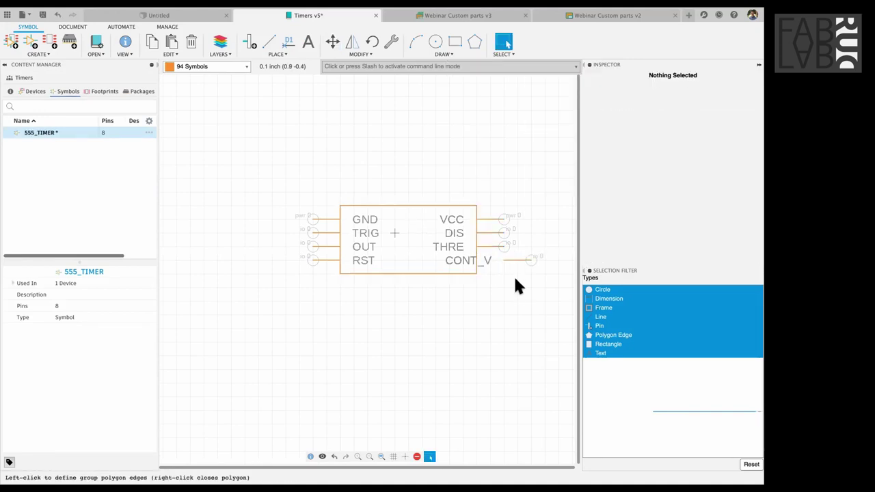
key(m)
click(503, 258)
click(503, 258)
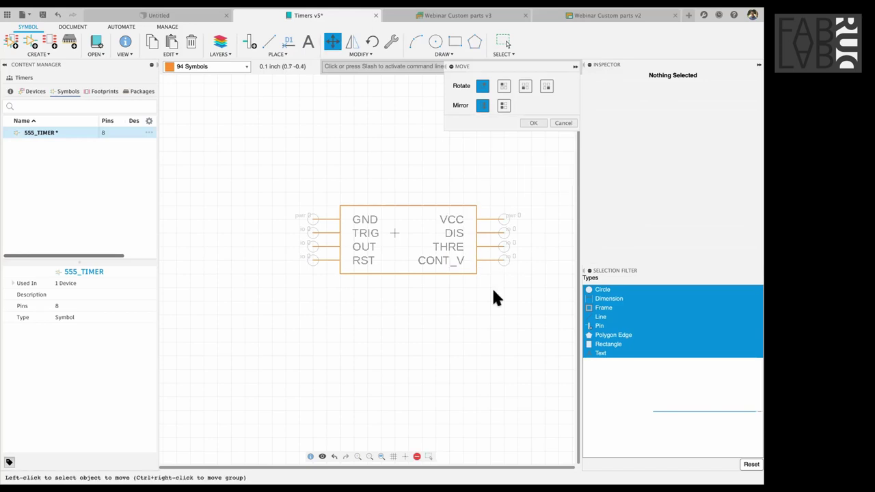
key(super+s)
key(Return)
click(503, 44)
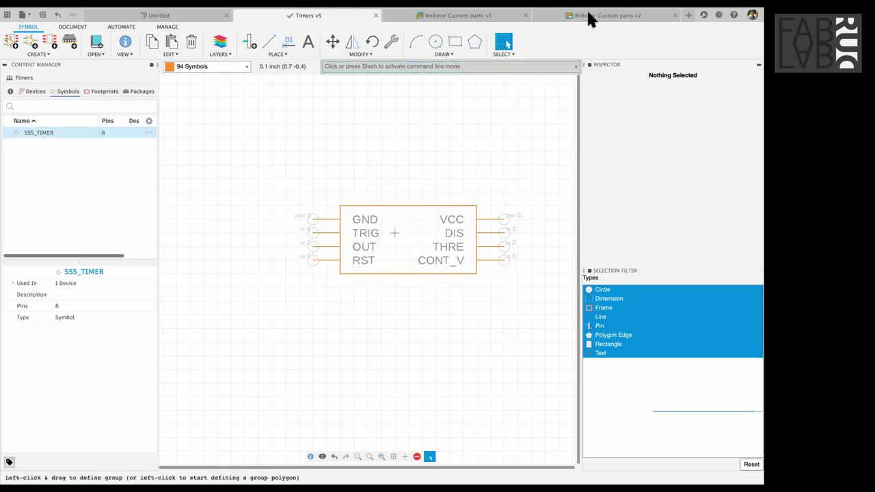
- Update the Webinar Custom parts schematic from all libraries to show the wider 555 symbol
key(ctrl+Tab)
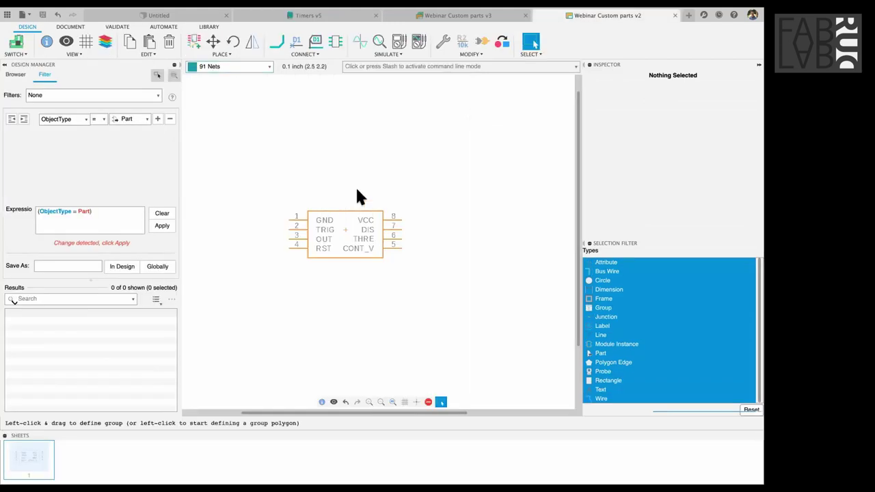
click(208, 26)
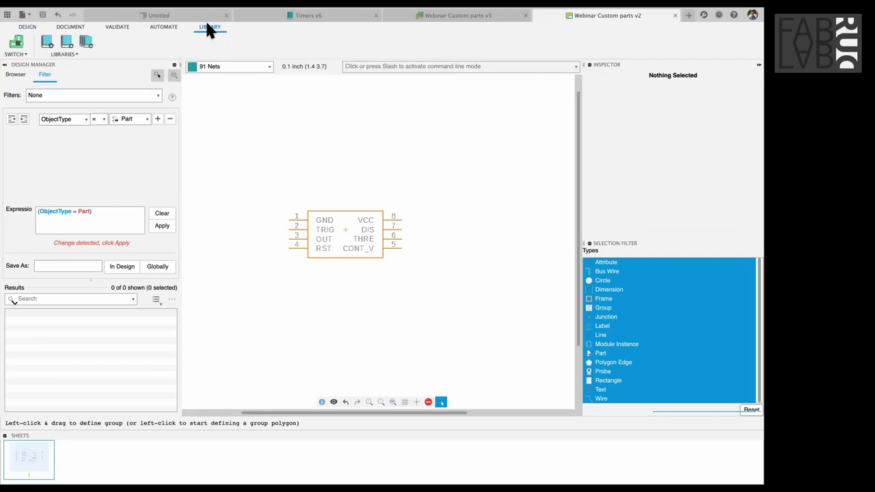
click(88, 41)
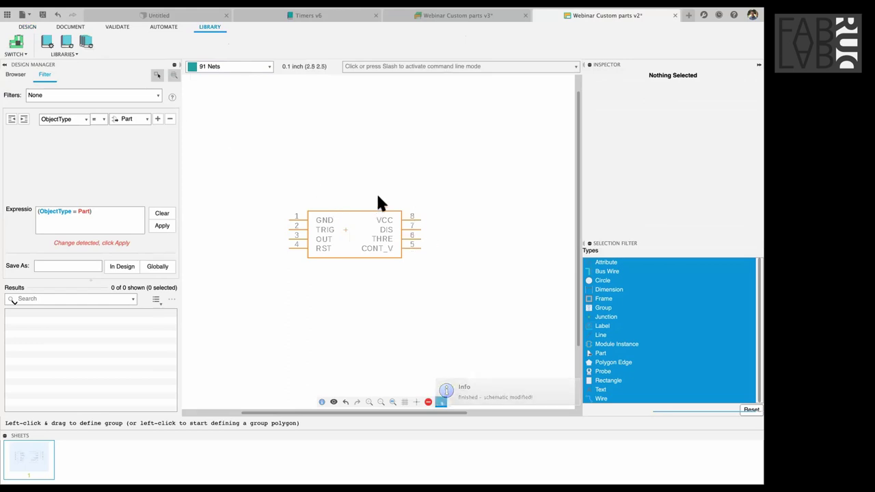
scroll(378, 192, right, 2)
scroll(381, 204, left, 2)
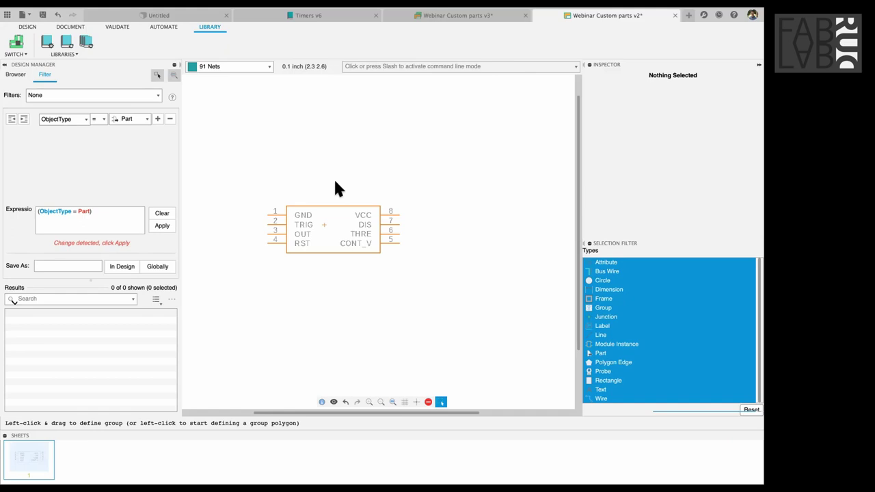
key(ctrl+Left)
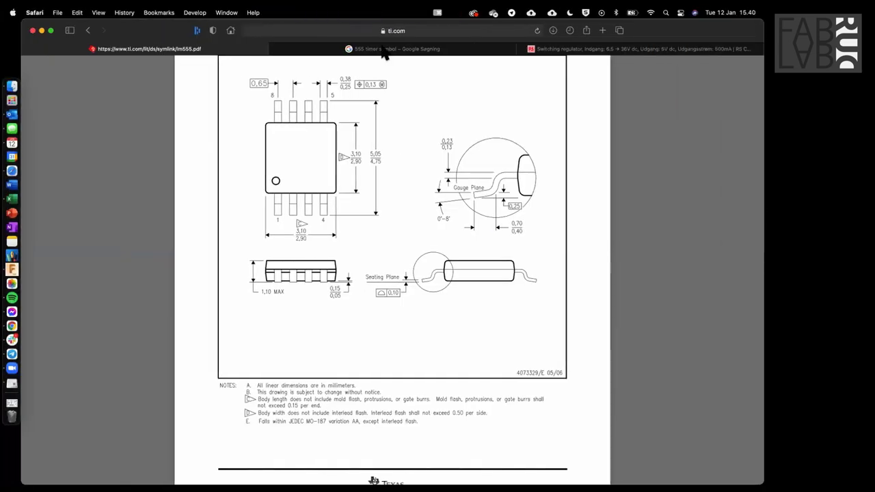
- Show the RS Online switching regulator page and accept its cookies
click(556, 50)
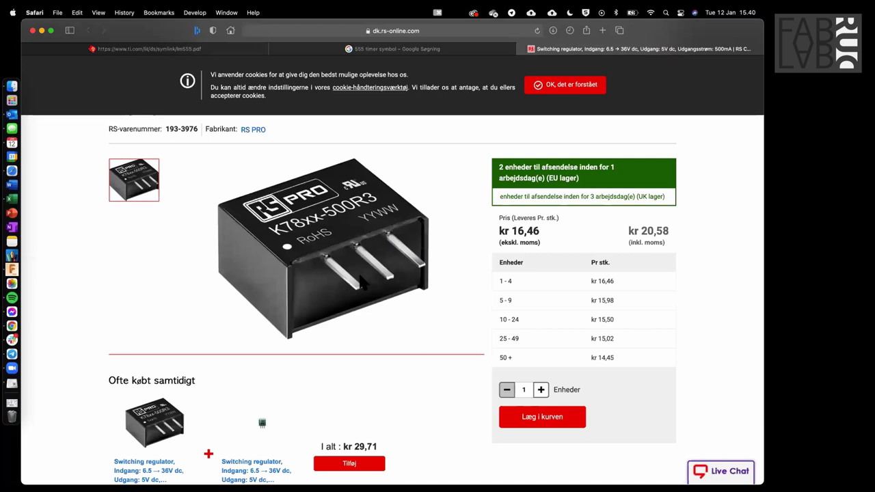
scroll(360, 282, up, 2)
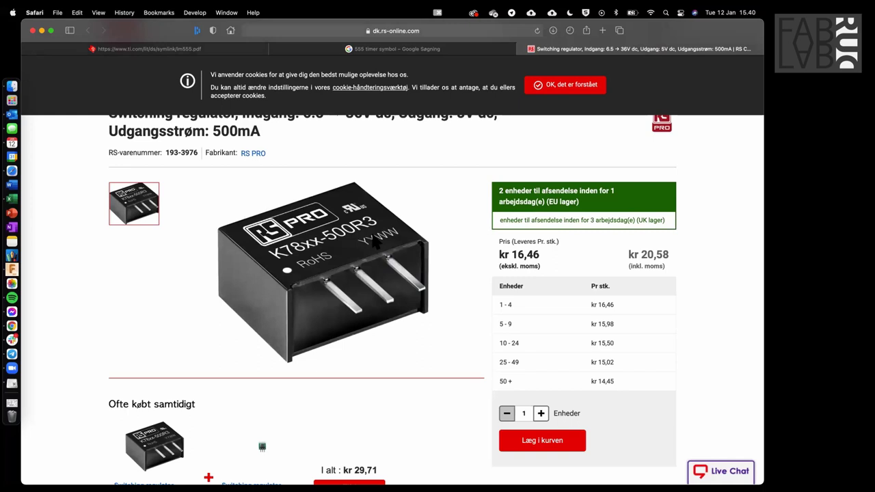
click(581, 84)
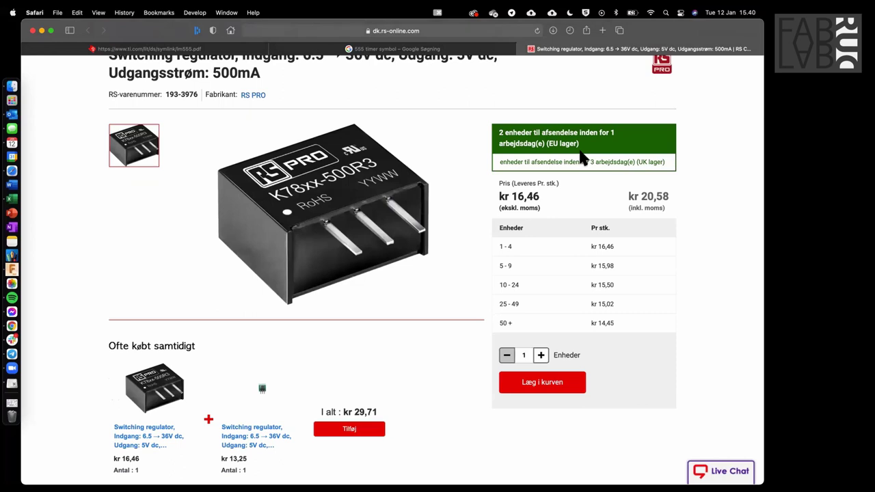
key(ctrl+Right)
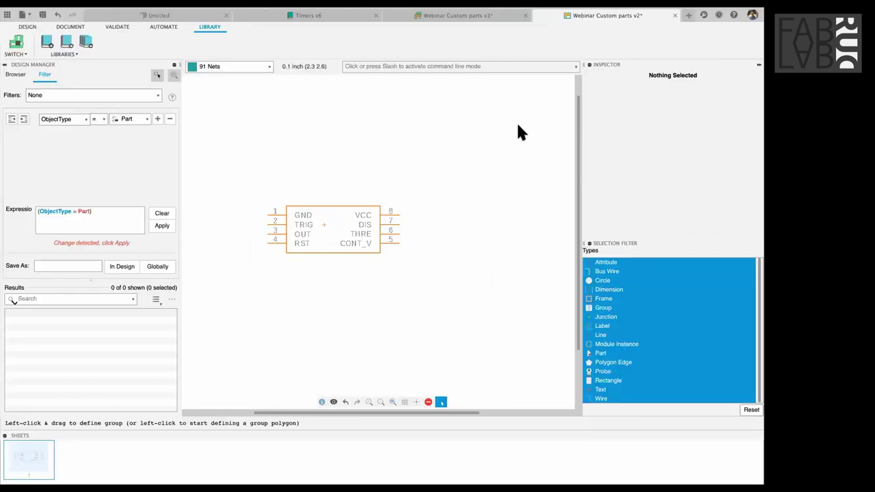
- Switch from Fusion 360 back to Safari's RS Online K78xx-500R3 regulator page
click(518, 126)
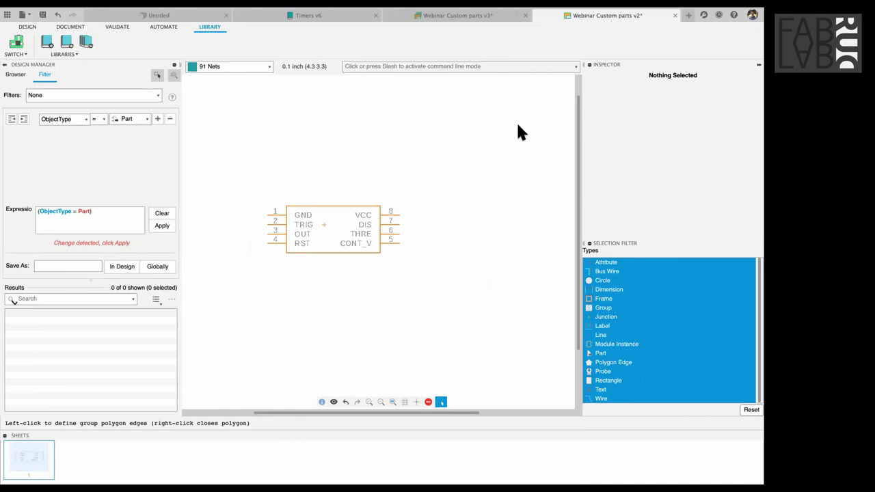
mouse_move(447, 10)
mouse_move(524, 10)
mouse_move(381, 10)
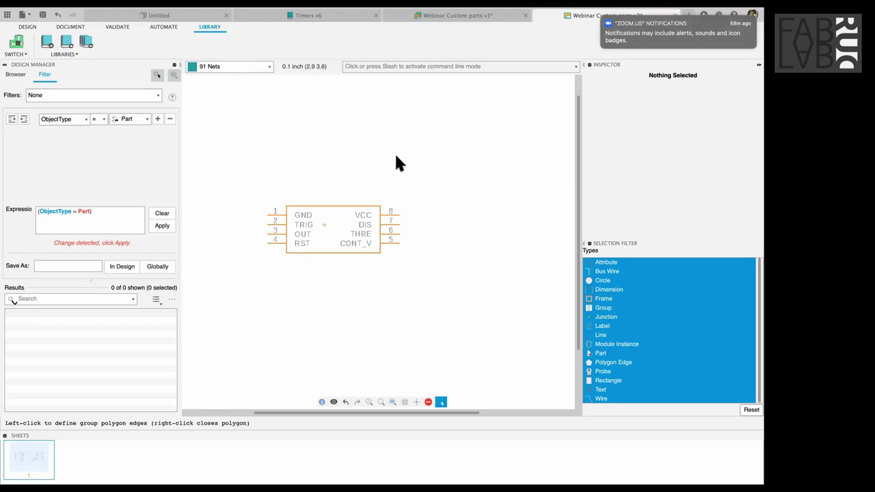
key(super+Tab)
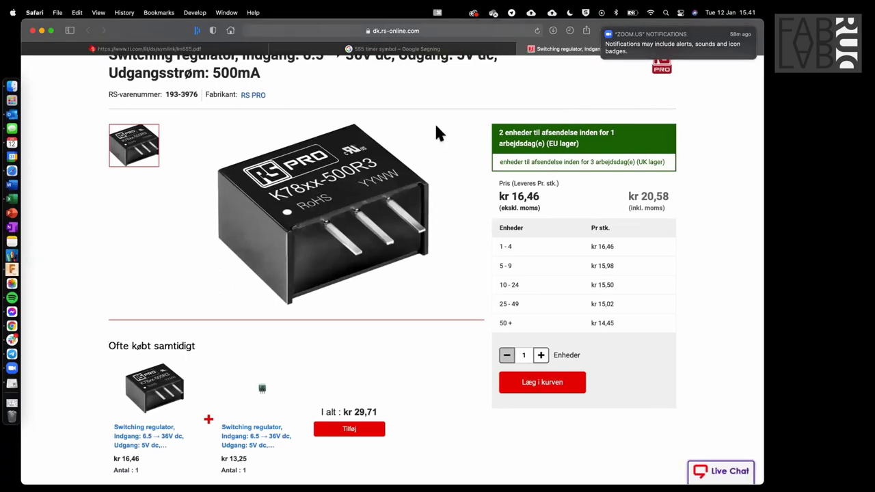
- Open the K78xx-500R3 RS PRO datasheet and find its pin-out: 1 Vin, 2 GND, 3 +Vo
scroll(435, 125, down, 1)
scroll(307, 159, up, 3)
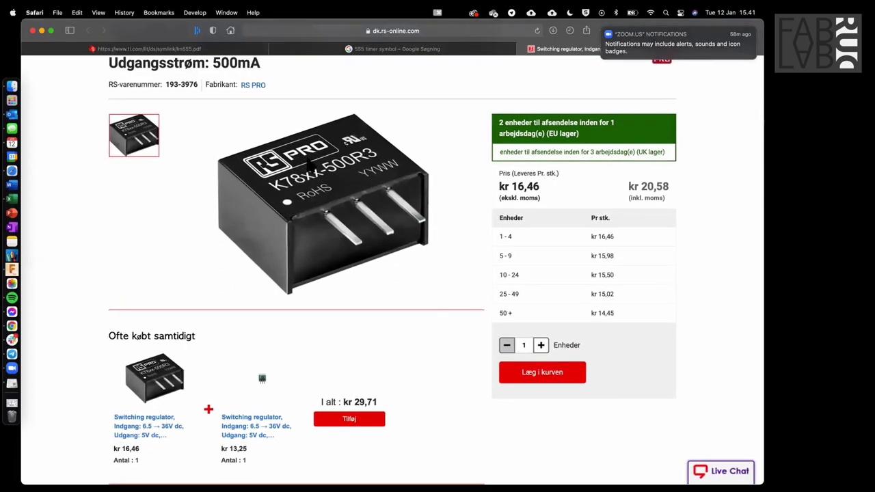
scroll(250, 143, down, 5)
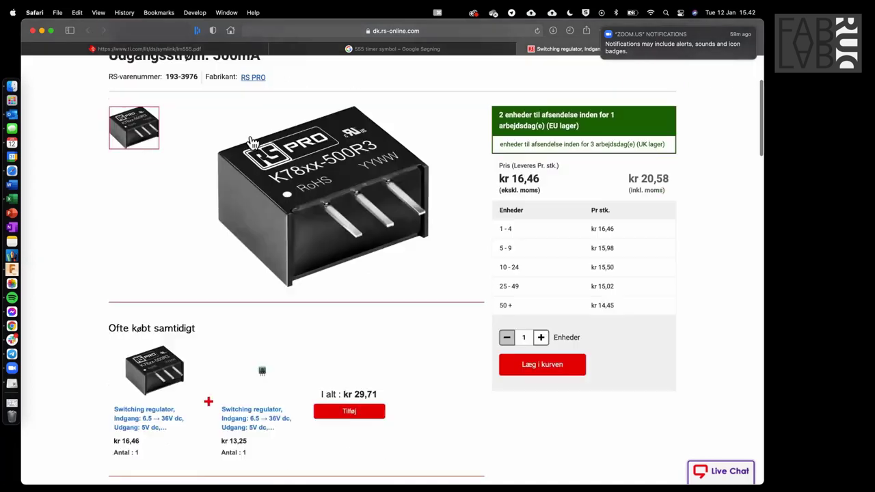
click(171, 430)
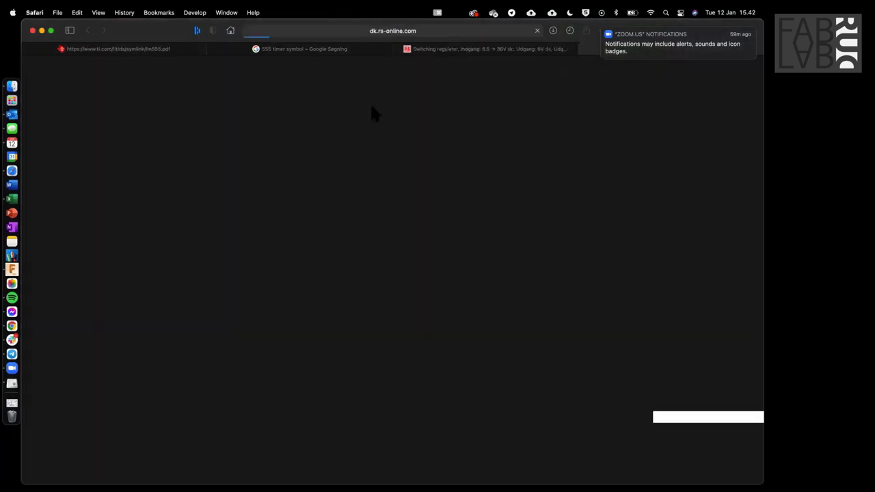
scroll(415, 190, down, 1)
ctrl+scroll(415, 191, up, 3)
scroll(415, 190, down, 5)
ctrl+scroll(415, 190, down, 2)
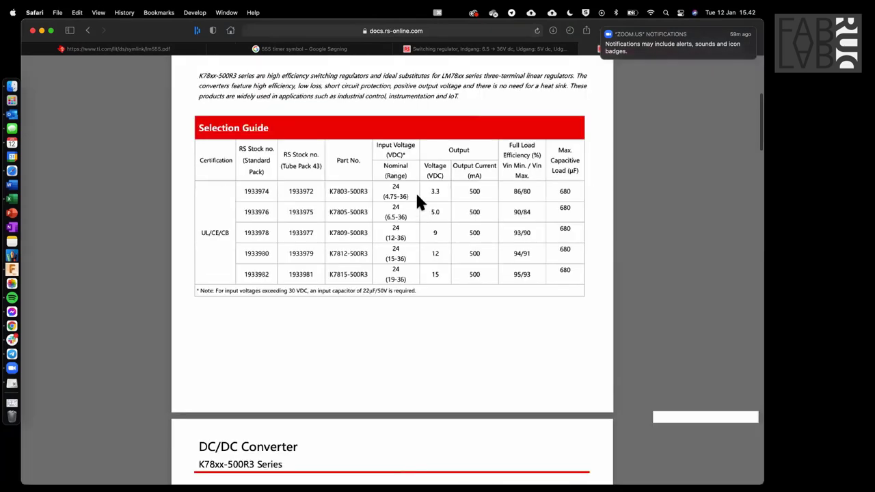
scroll(419, 201, up, 5)
scroll(418, 202, down, 6)
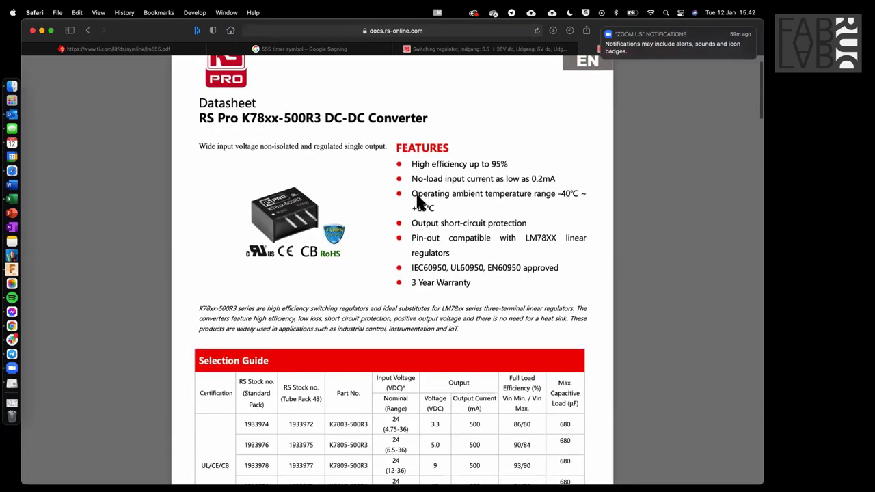
scroll(417, 194, down, 15)
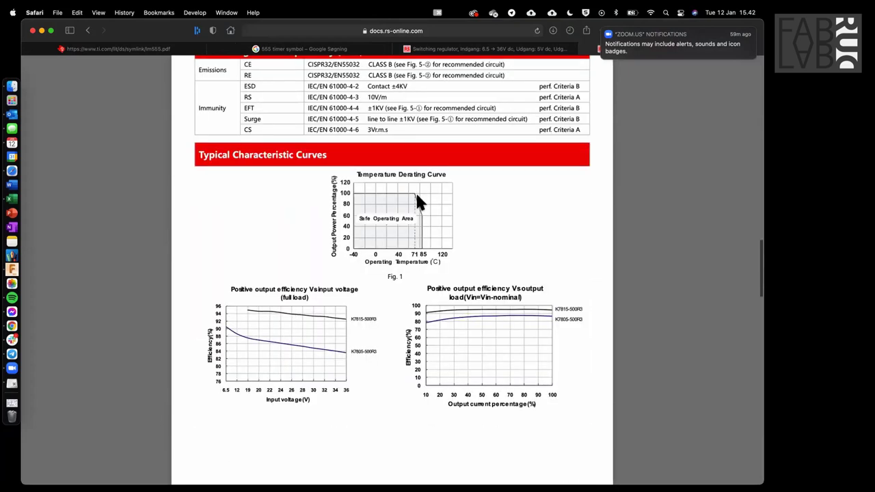
scroll(417, 199, down, 10)
scroll(416, 201, up, 4)
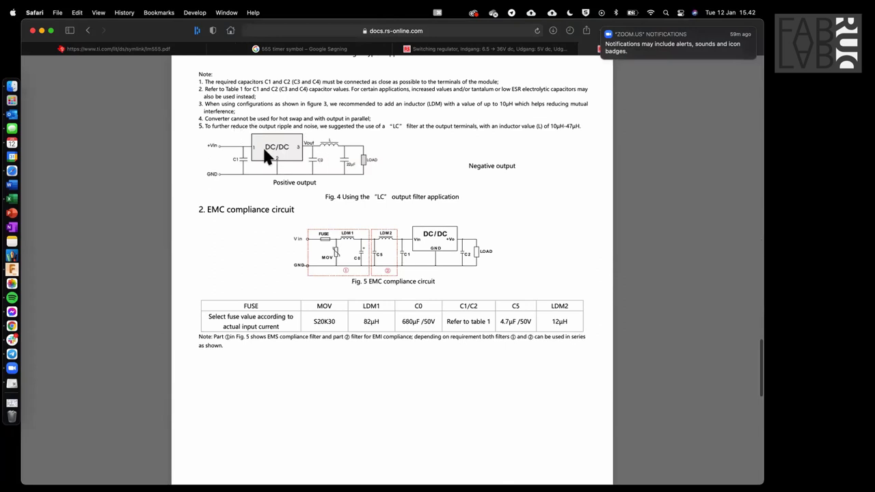
ctrl+scroll(263, 145, up, 5)
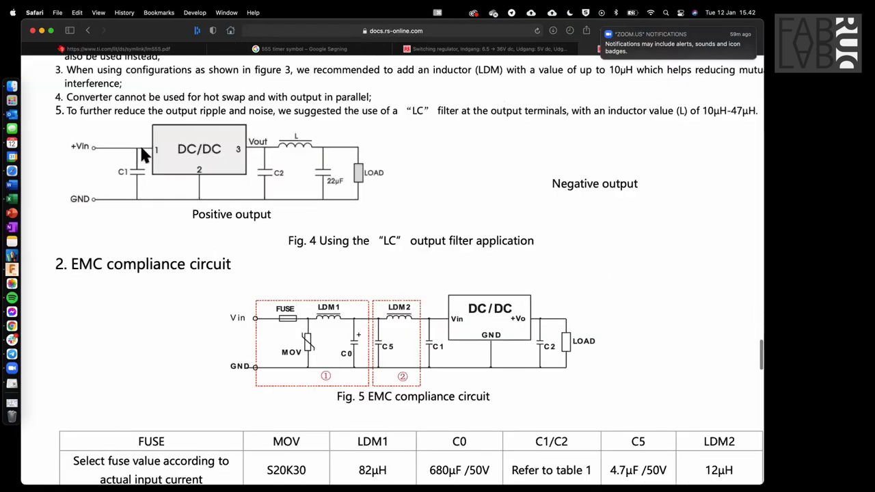
ctrl+scroll(255, 146, down, 5)
scroll(255, 146, down, 10)
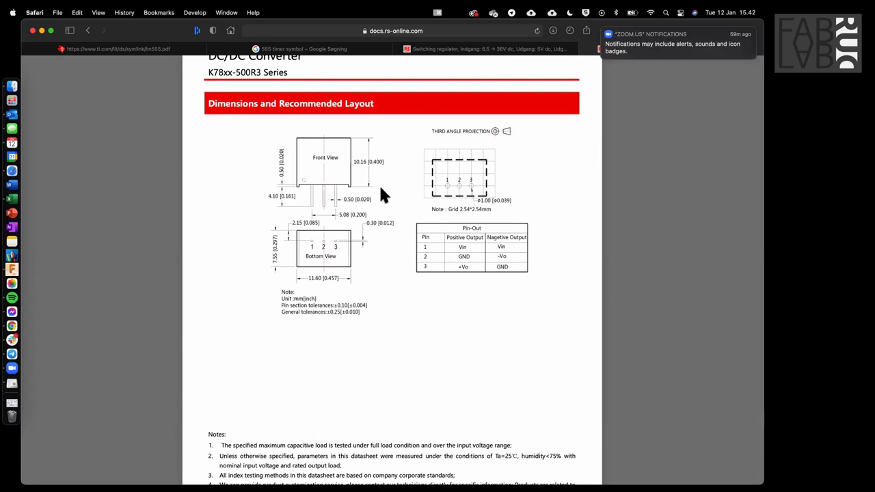
key(ctrl+Right)
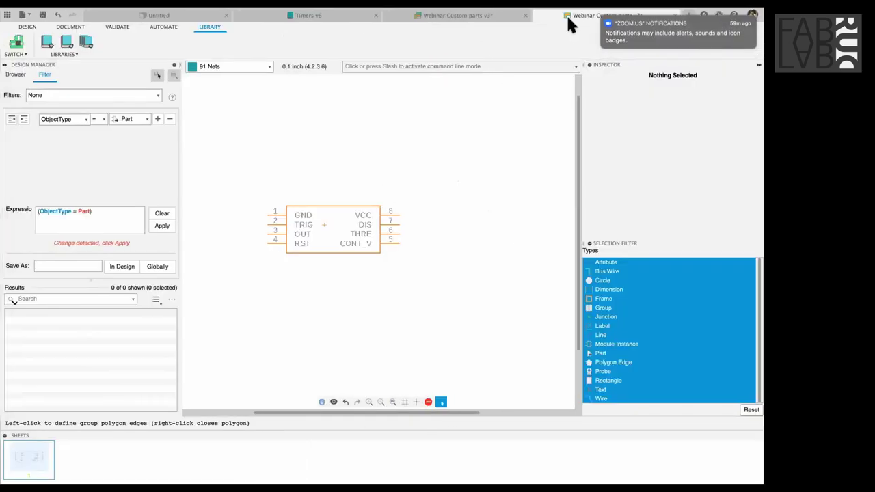
- Close the open Timers library documents
click(444, 16)
click(424, 21)
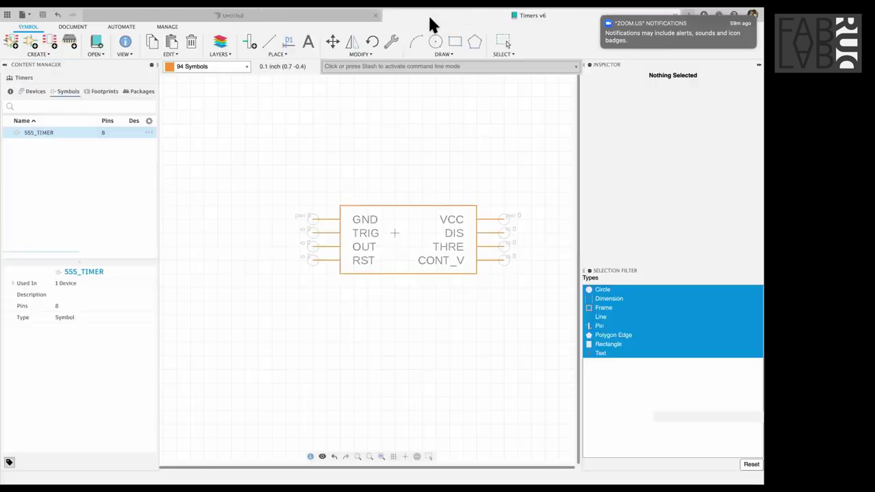
click(456, 14)
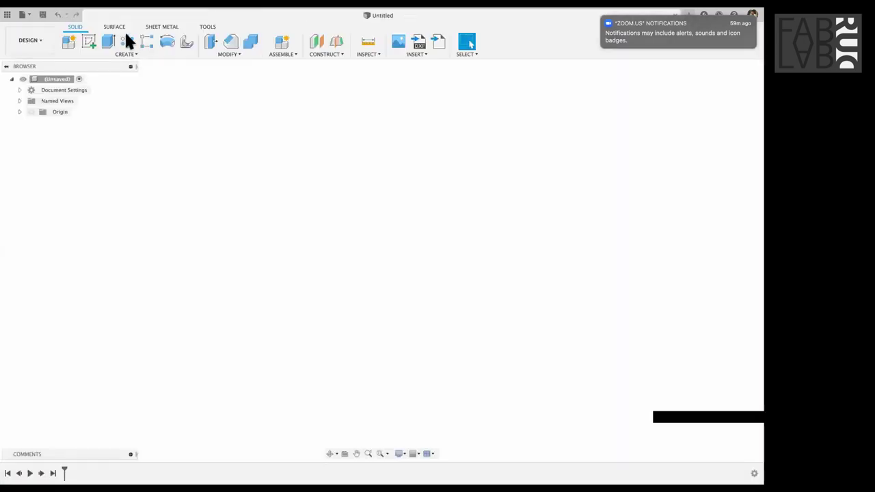
- Create a new electronics library and select its default name in the Save dialog
click(25, 14)
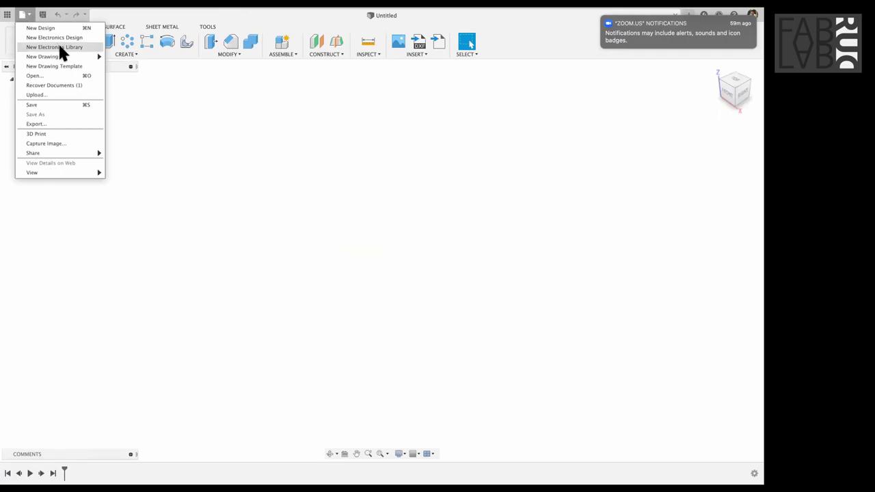
click(59, 48)
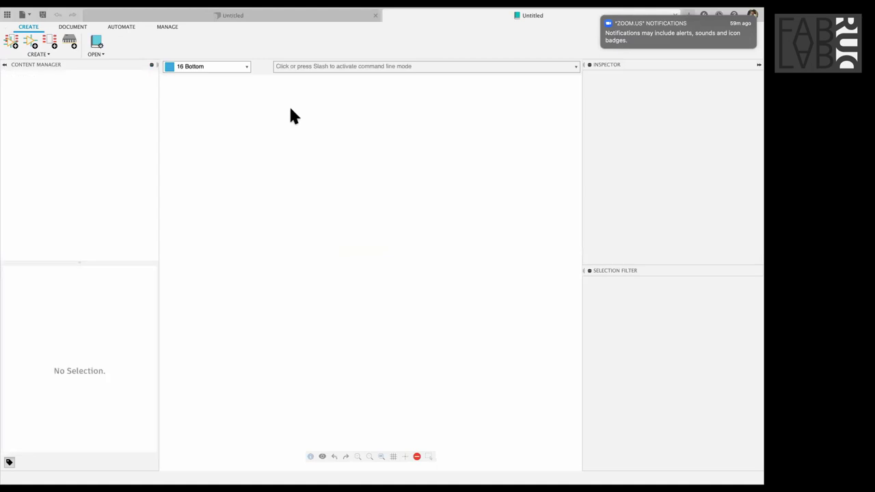
key(super+s)
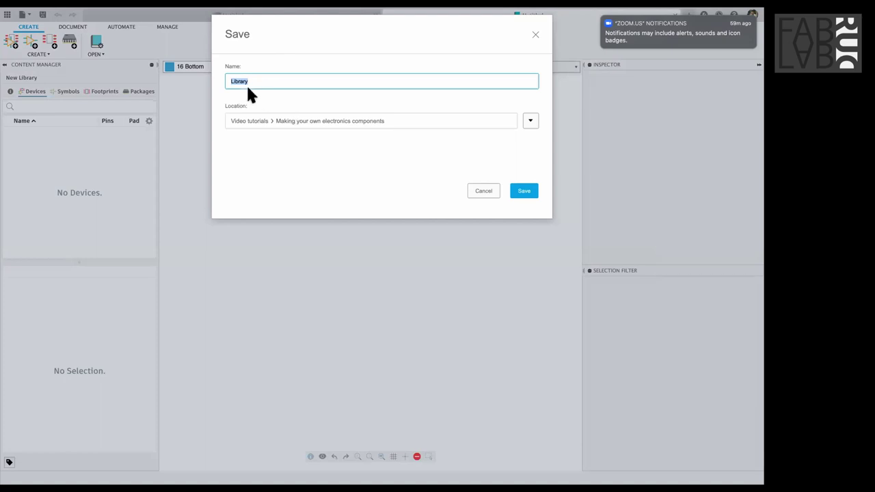
click(268, 83)
double_click(270, 83)
- Save the new library as Regulators
text(Sw)
key(BackSpace)
key(BackSpace)
text(Regulators)
click(529, 192)
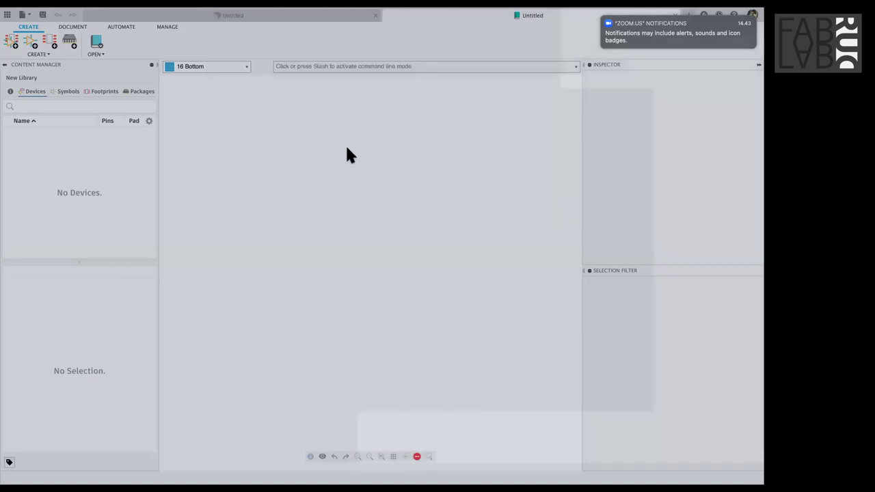
- Create a new symbol named REGULATOR
click(35, 47)
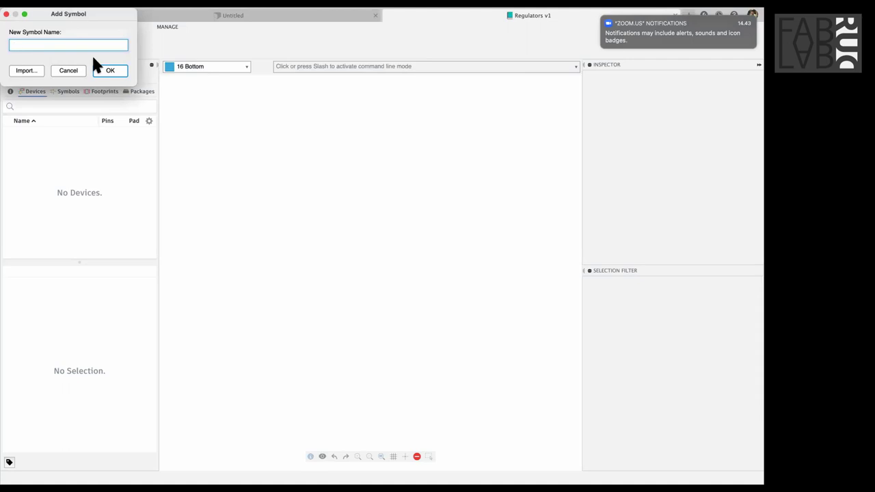
text(REG)
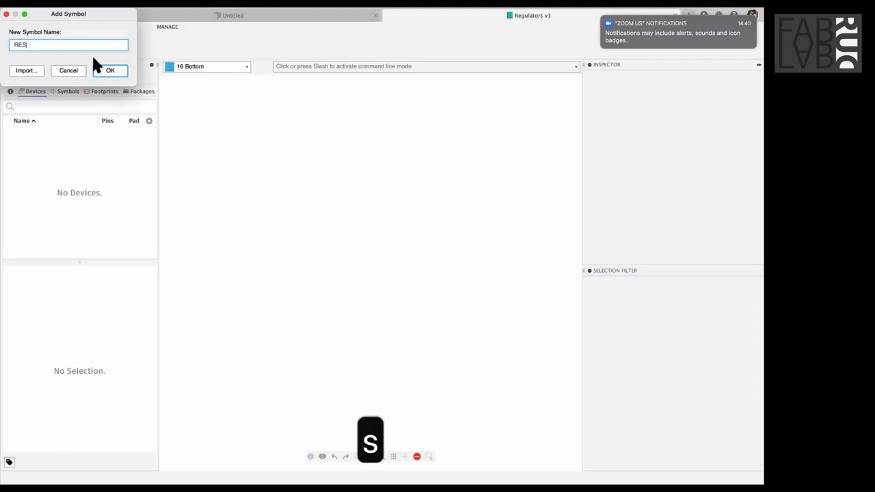
text(ULATOR)
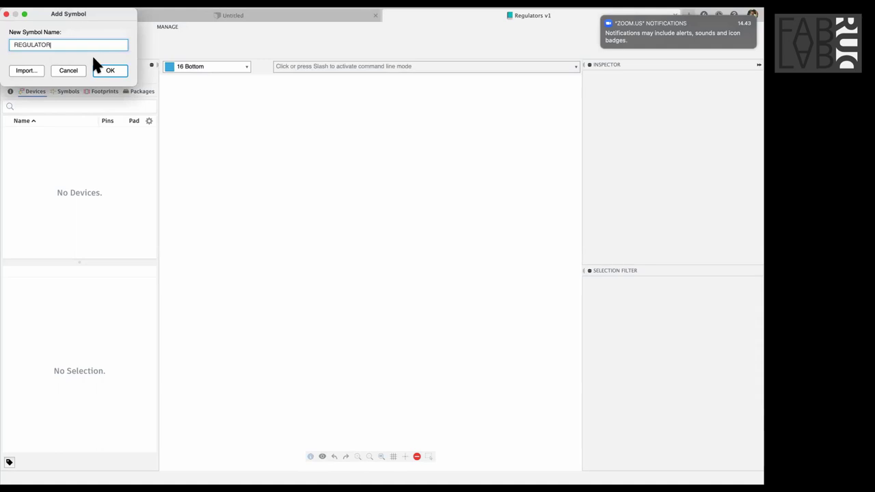
click(103, 69)
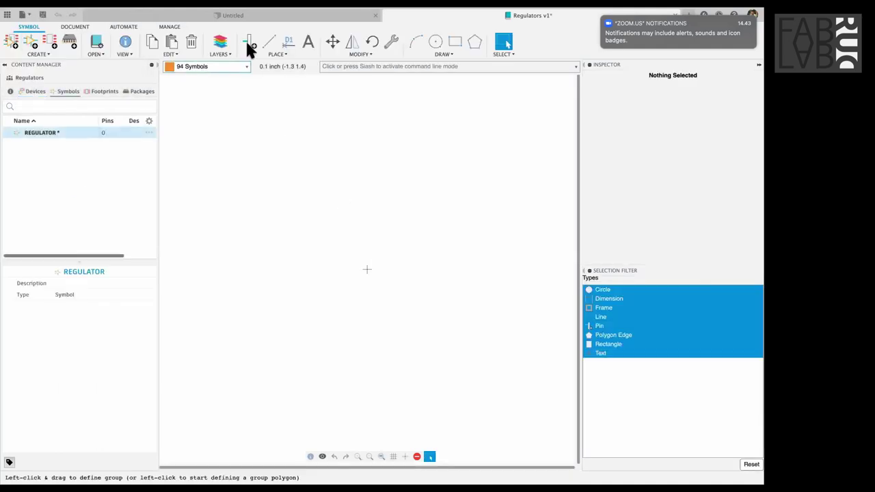
- Place three pins on the left, bottom and right of the REGULATOR symbol
click(249, 43)
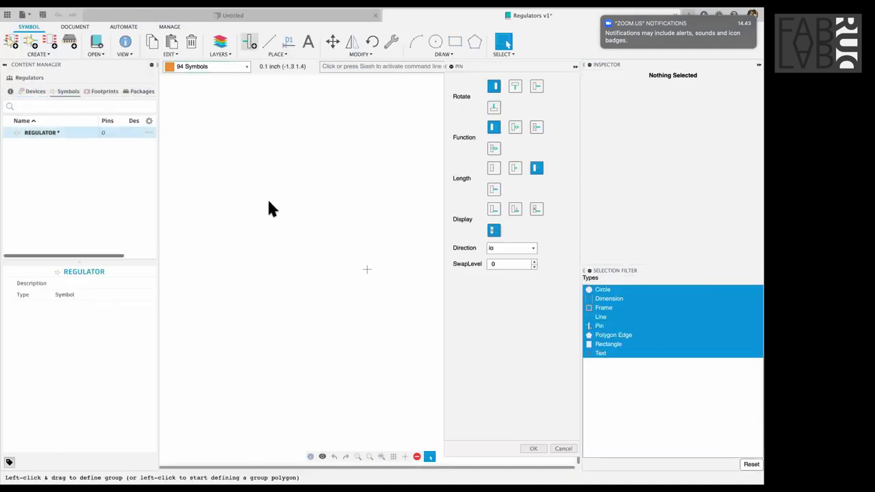
click(287, 245)
right_click(359, 318)
click(359, 318)
right_click(419, 246)
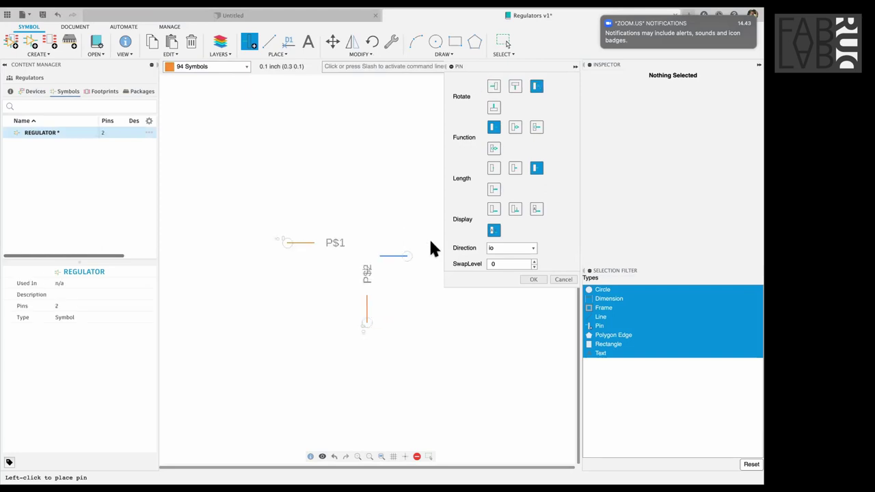
click(432, 242)
key(Escape)
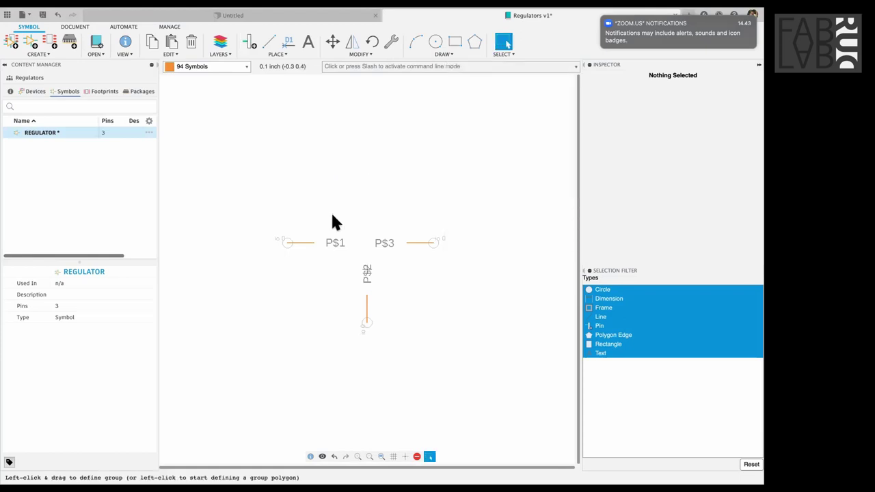
- Set all three pins' direction to pwr and begin the body outline beside the left pin
drag(266, 232, 475, 332)
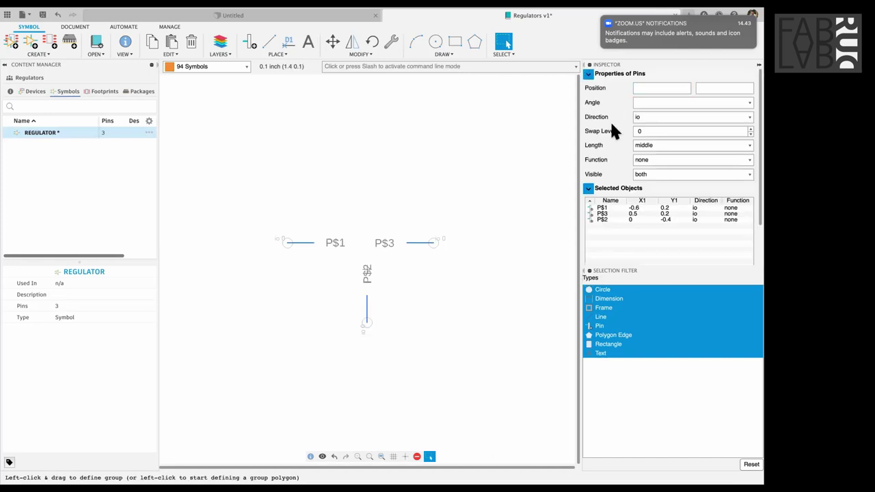
click(692, 118)
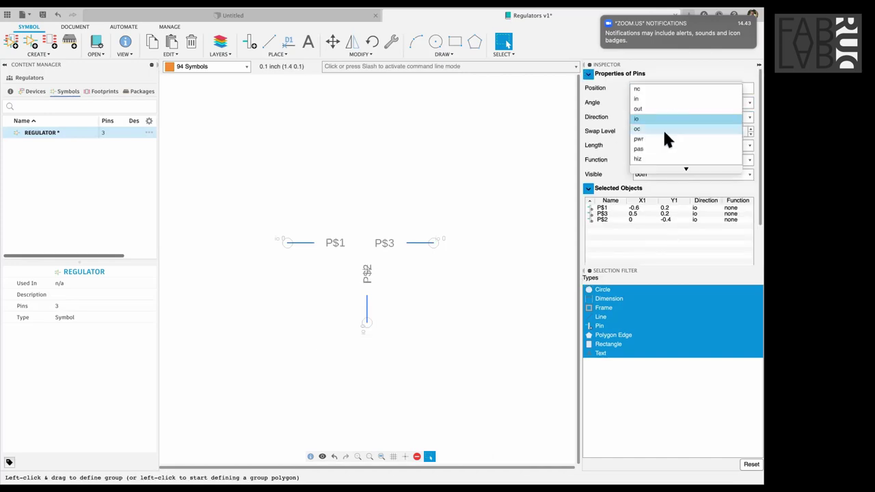
click(662, 139)
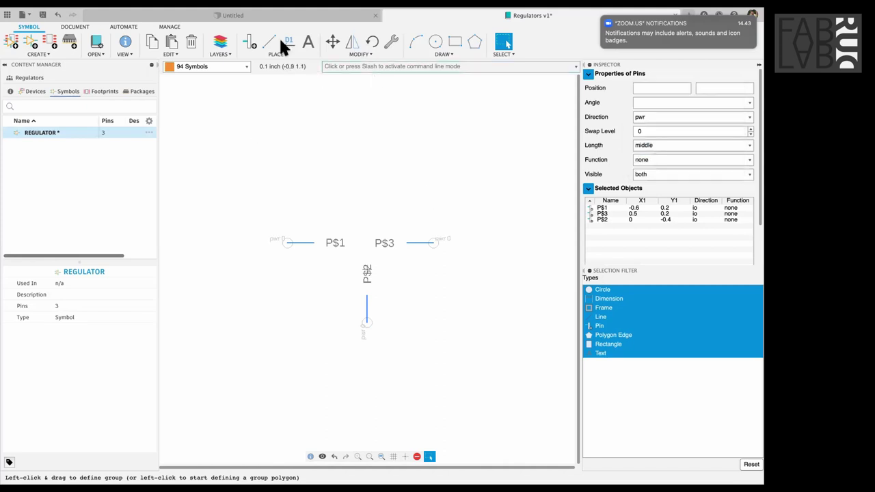
click(316, 86)
key(l)
click(313, 229)
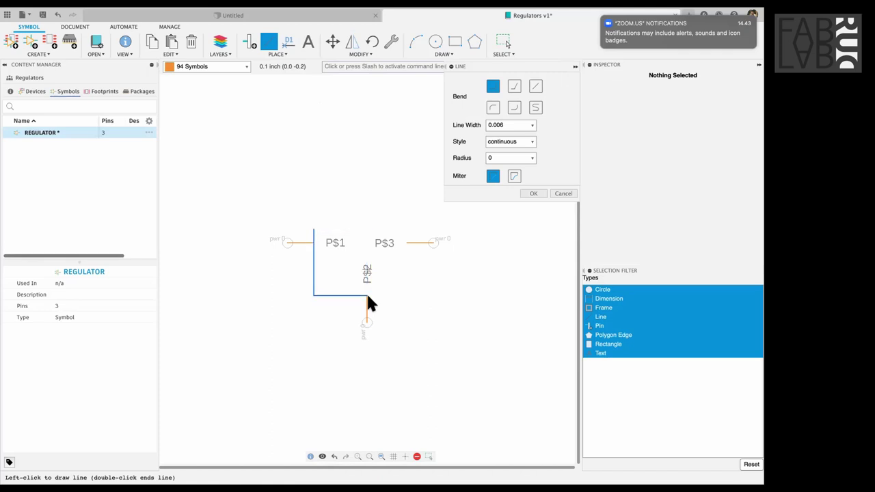
- Draw the rectangular body outline corner to corner between the three pins with the Line tool
click(404, 294)
click(314, 230)
key(Escape)
- Group-select the box's right side together with pin P$3, then clear the selection
key(Escape)
drag(381, 329, 360, 268)
key(Escape)
drag(443, 332, 431, 244)
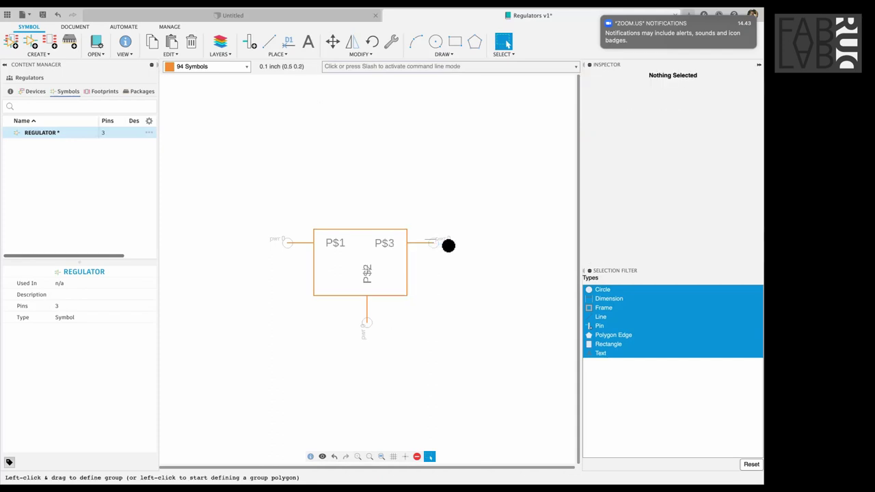
drag(385, 209, 442, 324)
click(434, 244)
click(447, 244)
drag(414, 230, 461, 322)
drag(449, 310, 387, 204)
click(443, 244)
- Move pin P$3 further right and reposition the box's right edge to meet it
key(m)
click(430, 243)
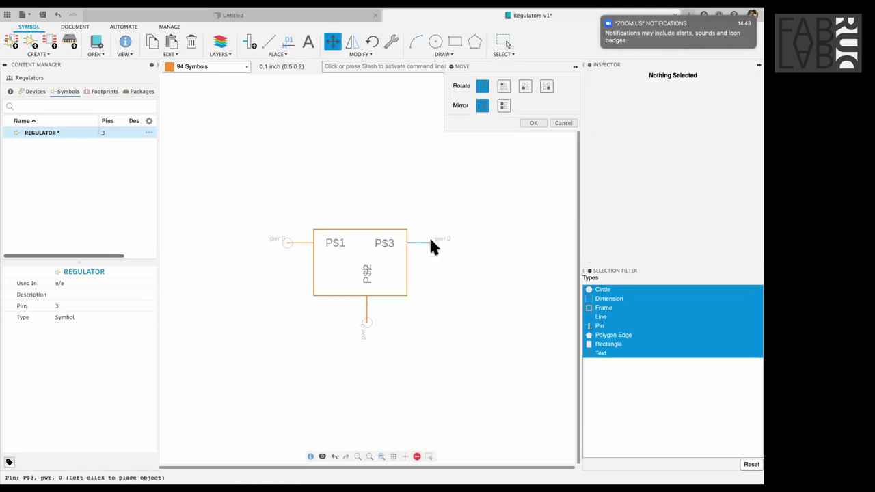
click(446, 243)
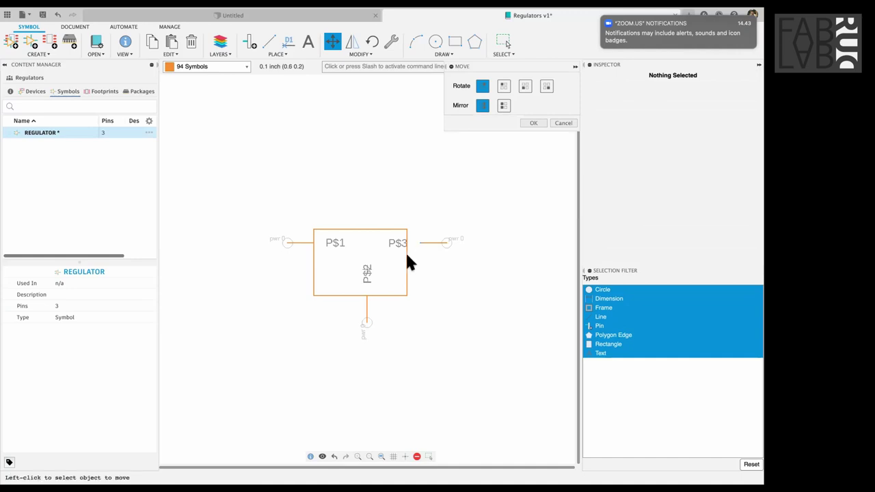
click(418, 251)
- Raise the box's bottom edge, attach pin P$2 to it, and activate the Name tool
click(353, 294)
click(354, 281)
click(367, 311)
click(368, 302)
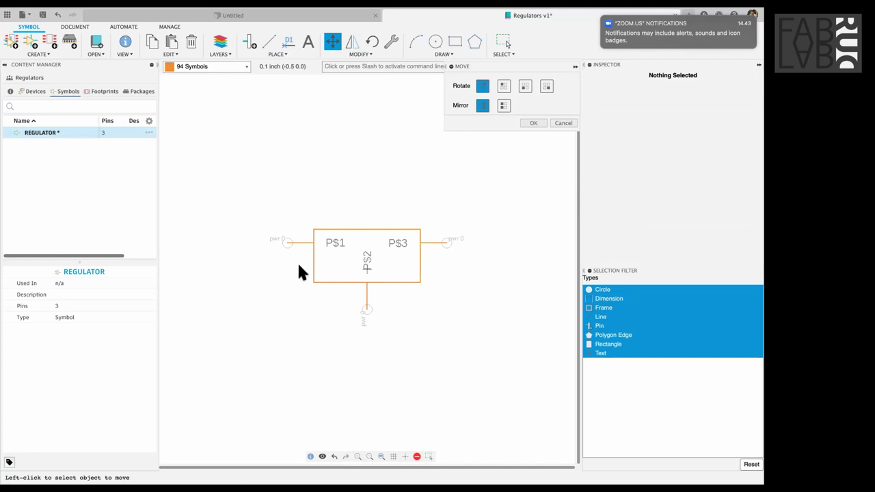
key(n)
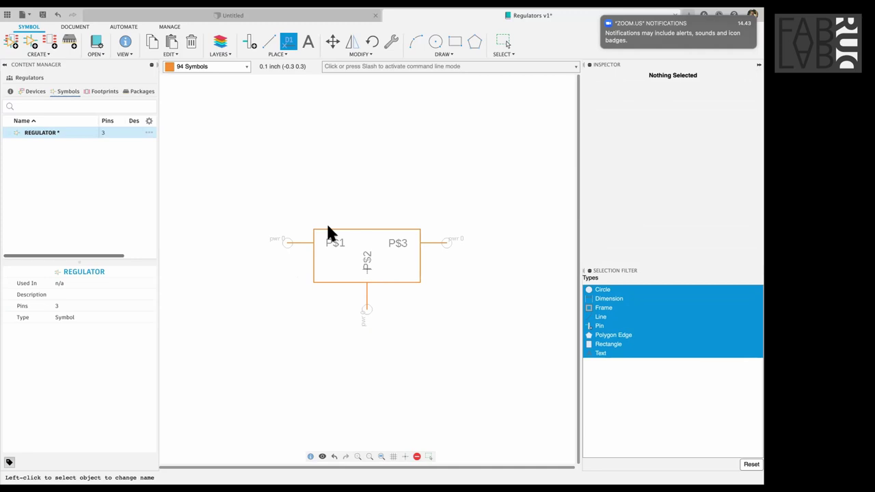
- After abandoned rename attempts on pin P$1, start the Name tool with the 'name' command
click(287, 244)
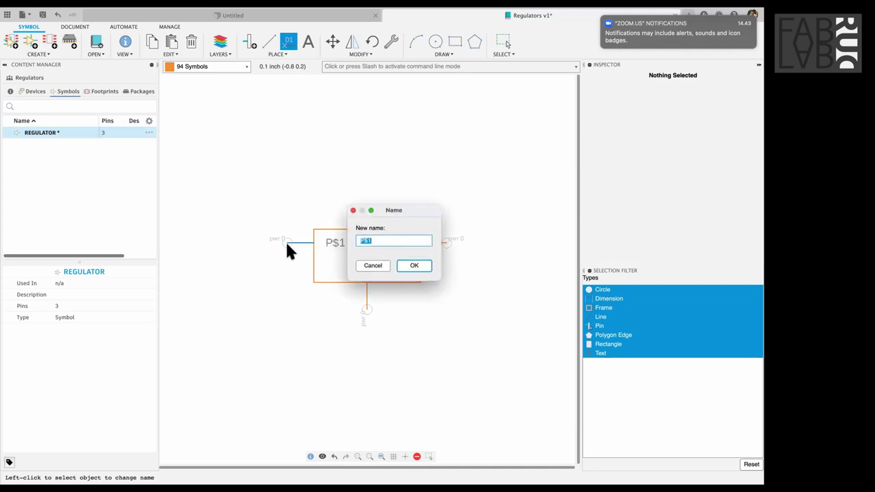
click(381, 267)
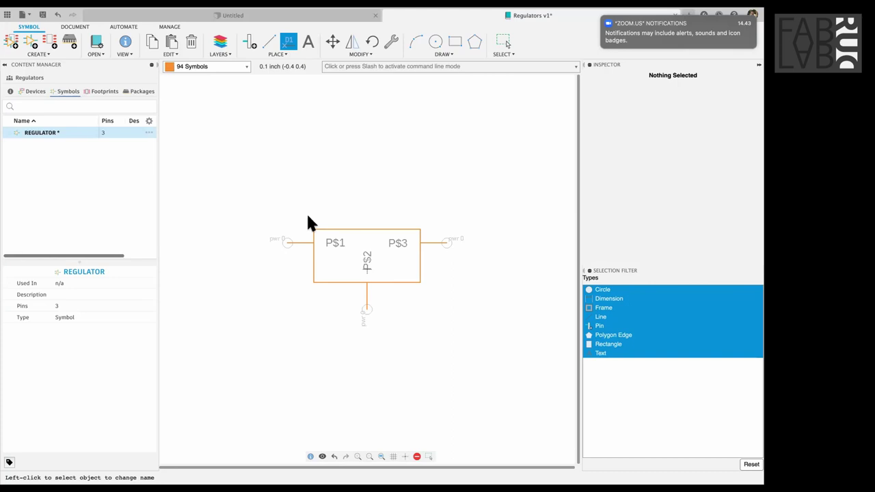
click(284, 245)
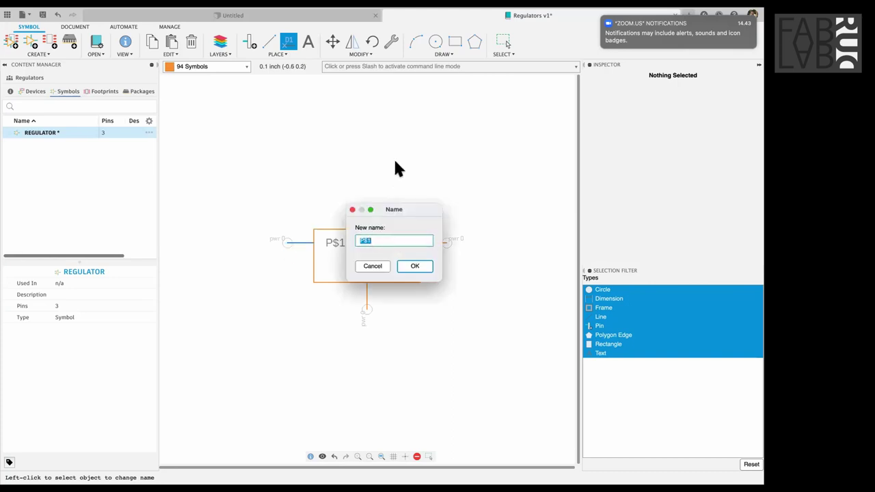
key(Escape)
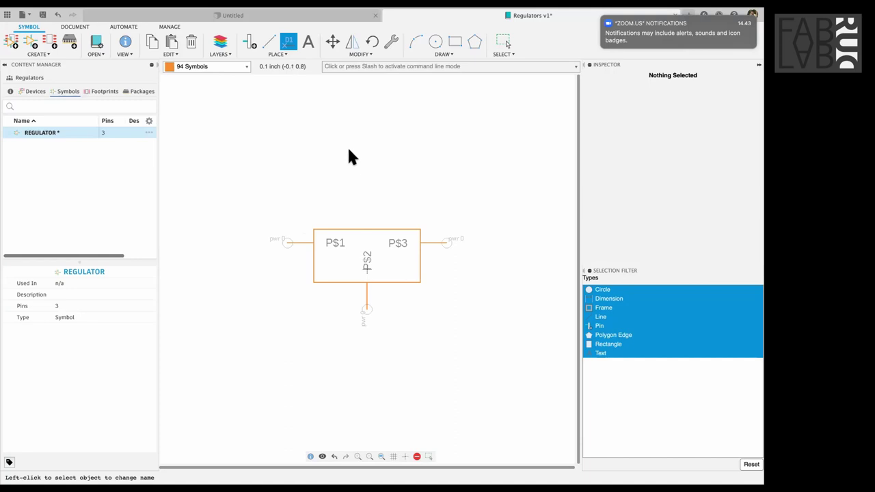
click(383, 66)
text(name)
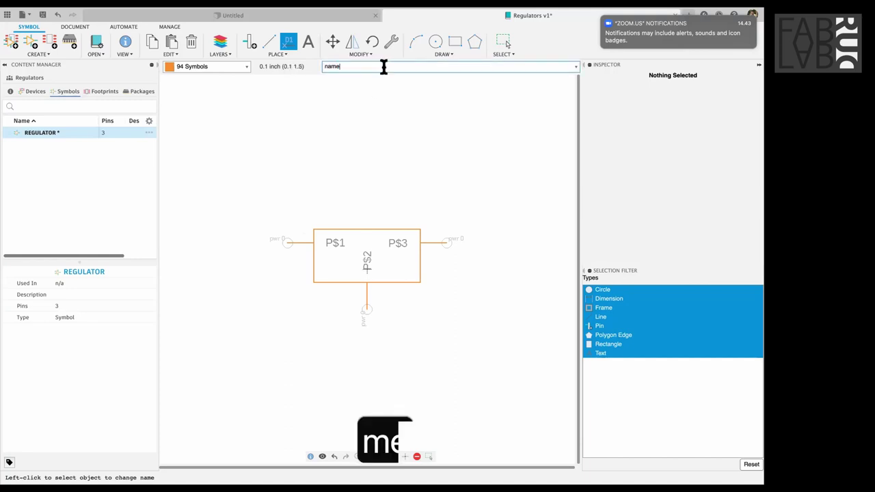
key(Return)
click(362, 71)
text(name)
key(Return)
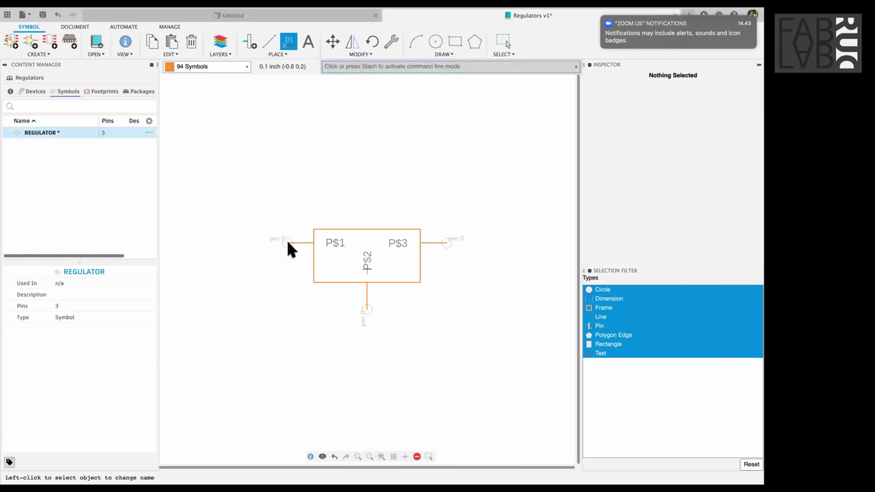
- Rename the left pin P$1 to VIN
click(299, 244)
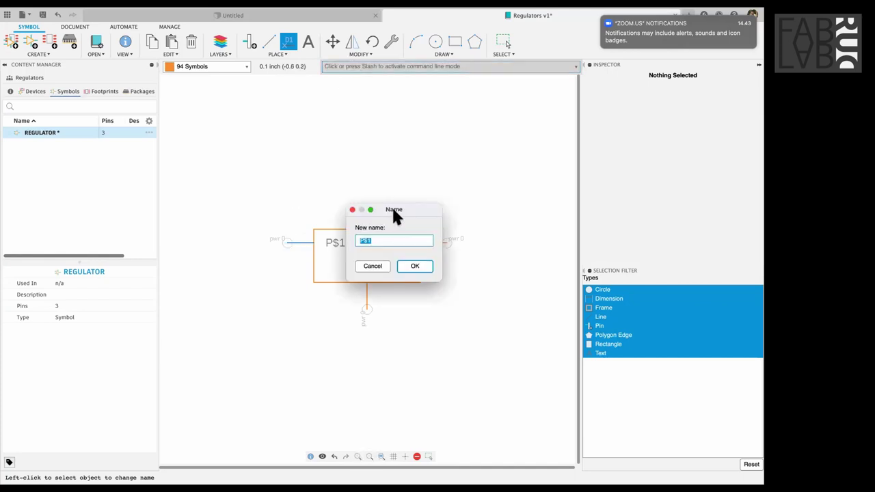
text(VOUT)
key(BackSpace)
key(BackSpace)
key(BackSpace)
text(IN)
key(Return)
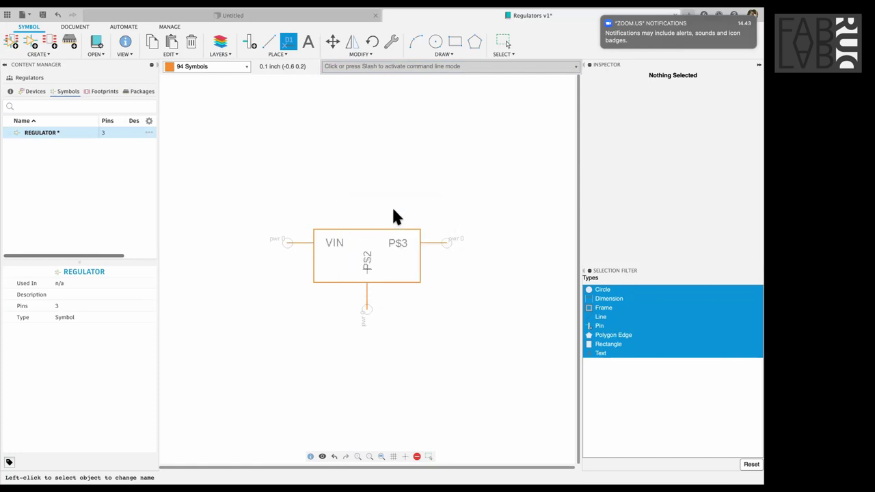
- Rename the bottom pin P$2 to GND and the right pin P$3 to VOUT
click(364, 301)
text(GND)
key(Return)
click(448, 242)
text(VOUT)
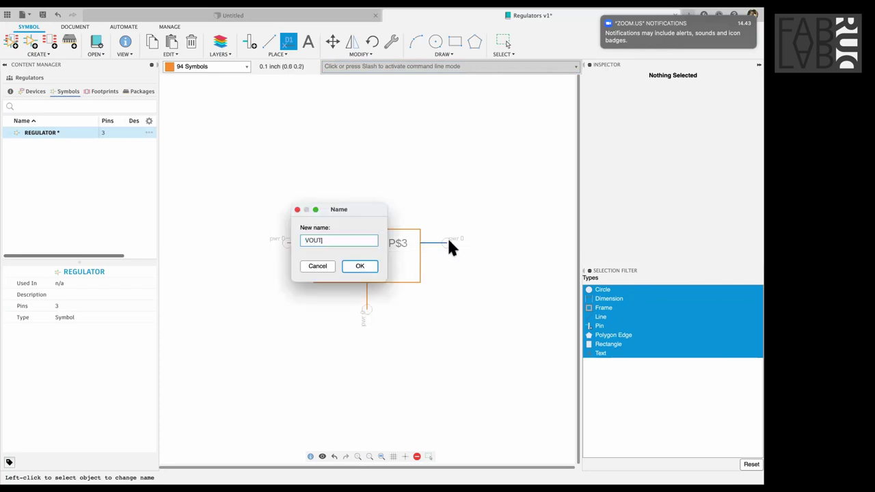
key(Return)
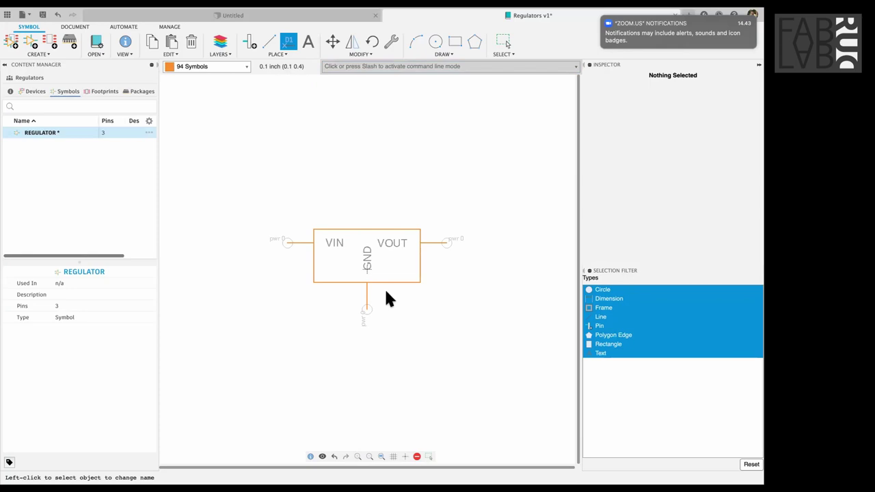
key(Escape)
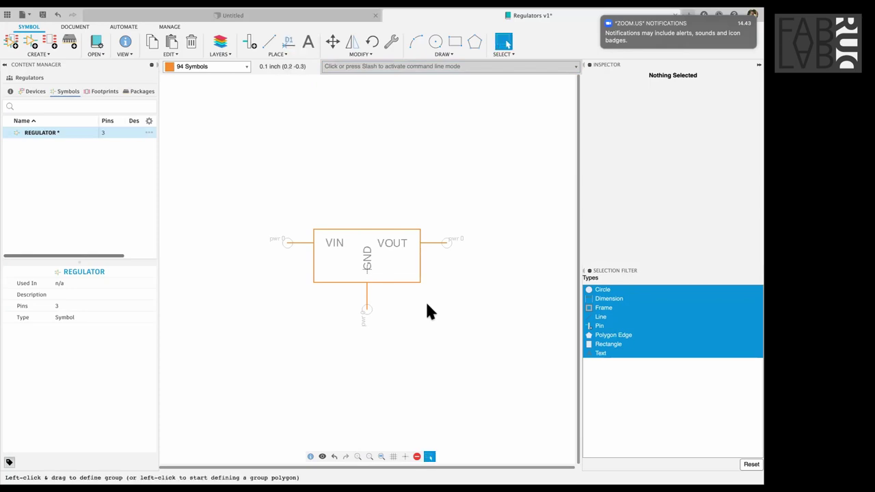
- Switch to the AUTOMATE tab and search the Run ULP list for 'name'
click(330, 283)
click(266, 214)
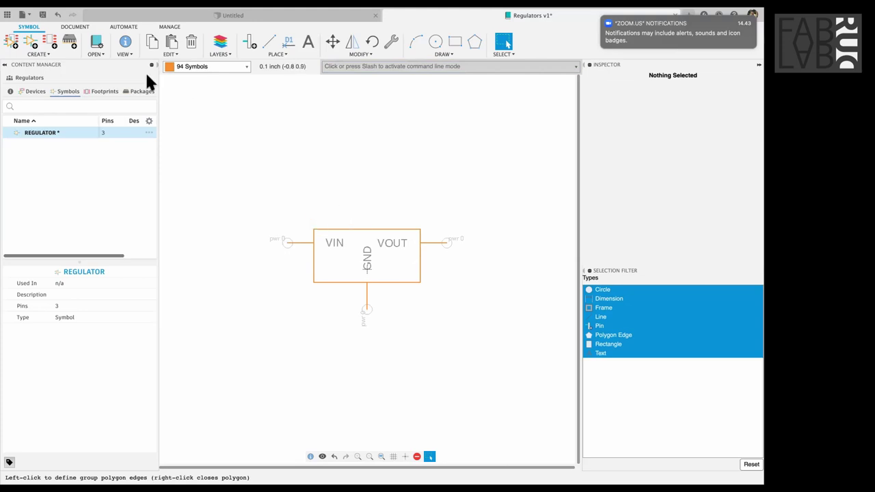
click(84, 26)
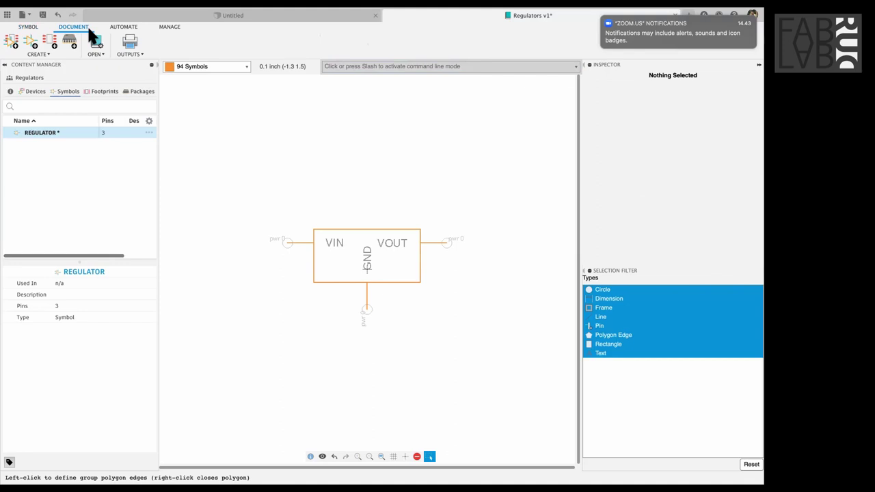
click(121, 26)
click(127, 38)
click(192, 139)
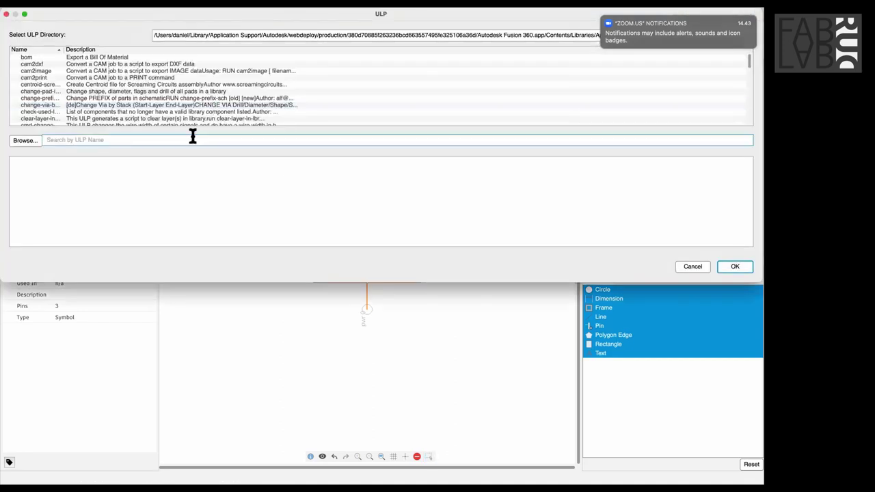
text(name)
key(Escape)
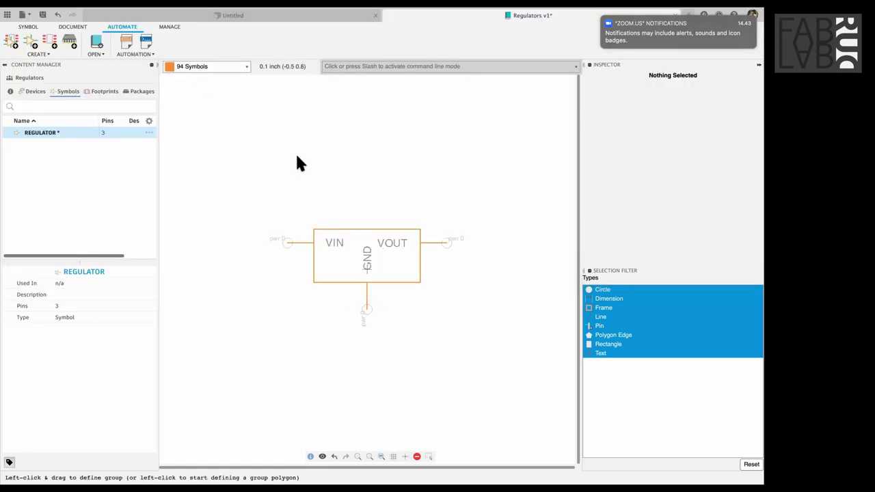
- Reopen the ULP list, find set_name_value by searching 'name', and run it
click(127, 41)
click(140, 138)
text(name)
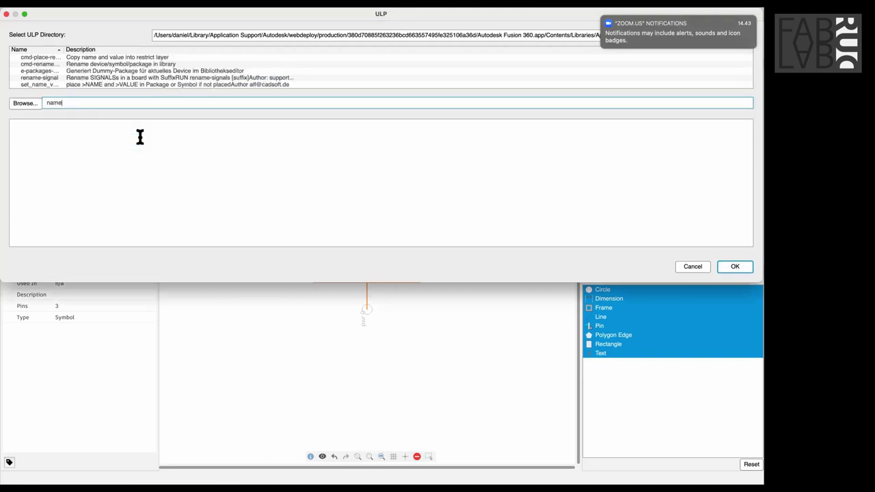
click(51, 85)
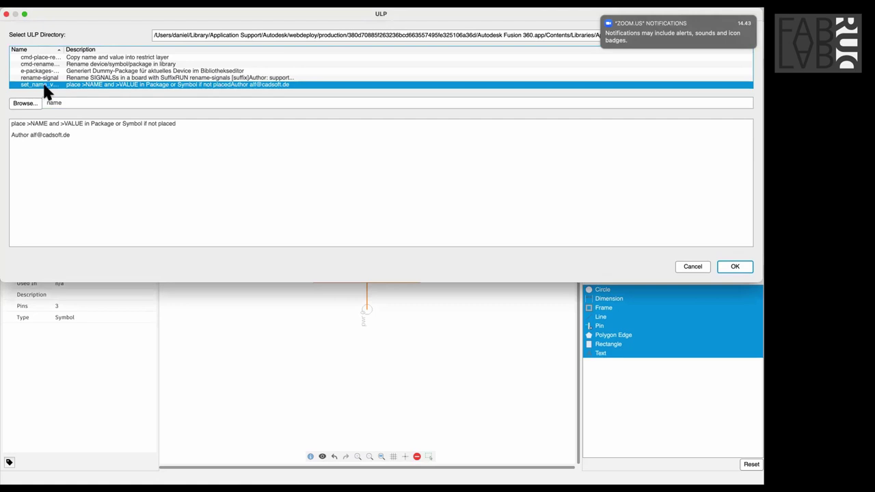
click(727, 265)
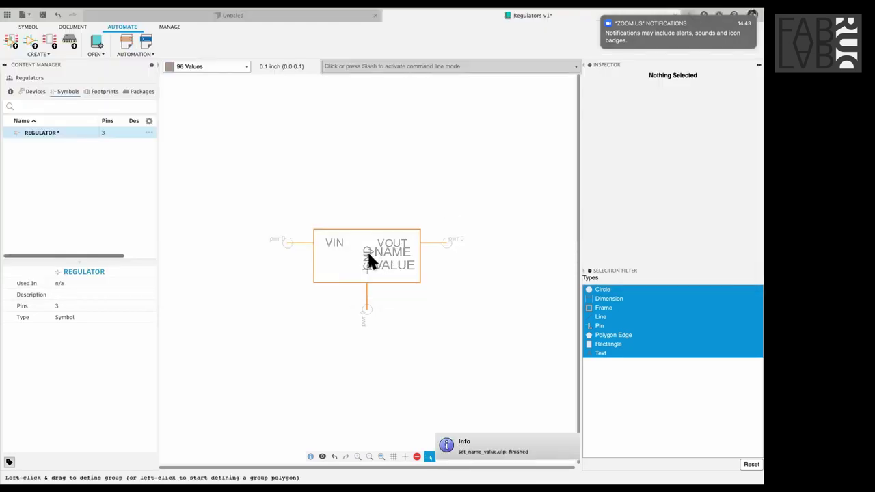
- Move >NAME above the box and >VALUE below the box's bottom-left corner
click(324, 215)
click(316, 219)
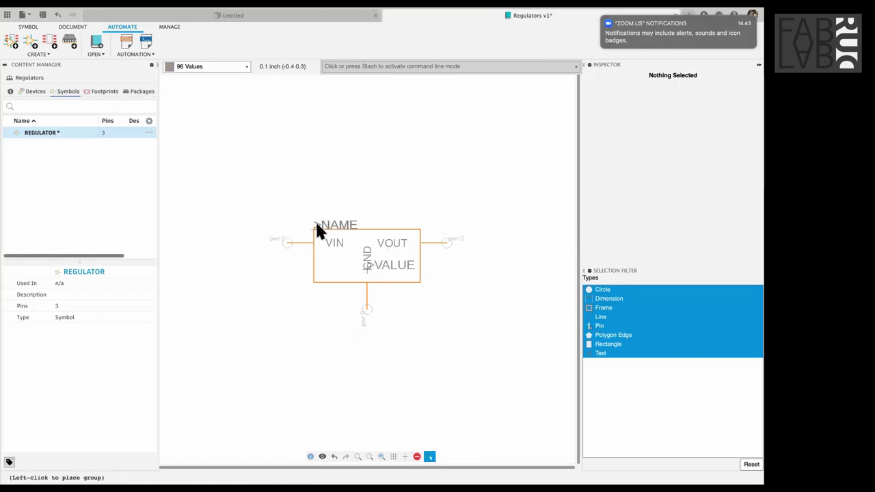
click(369, 266)
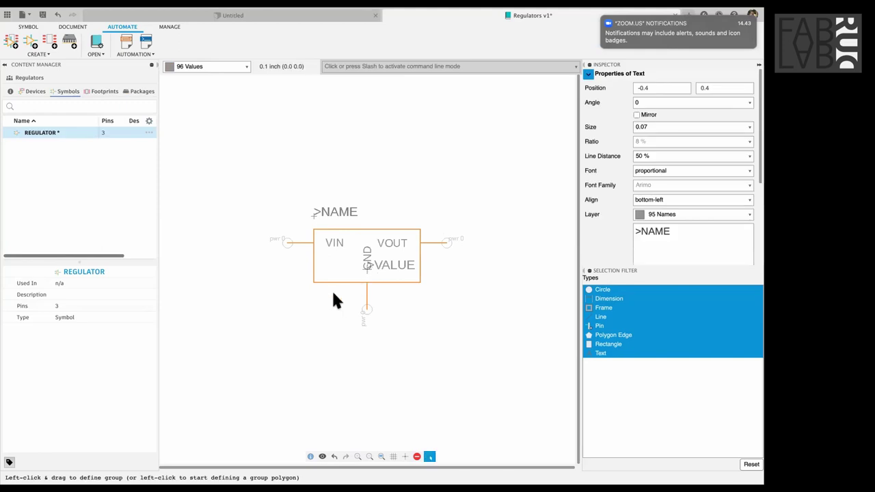
click(328, 293)
click(327, 294)
click(315, 296)
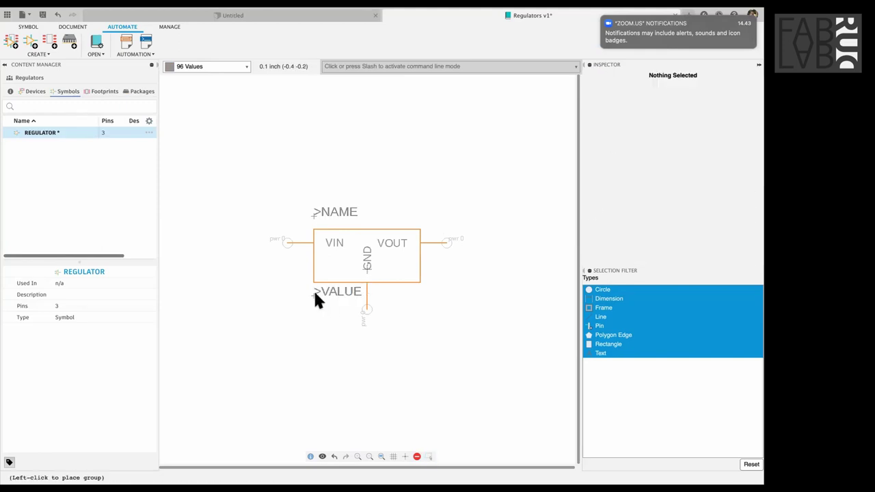
- Realign >NAME just above the box's top-left corner on the 0.01 inch alternate grid
click(313, 228)
click(317, 230)
scroll(342, 245, up, 5)
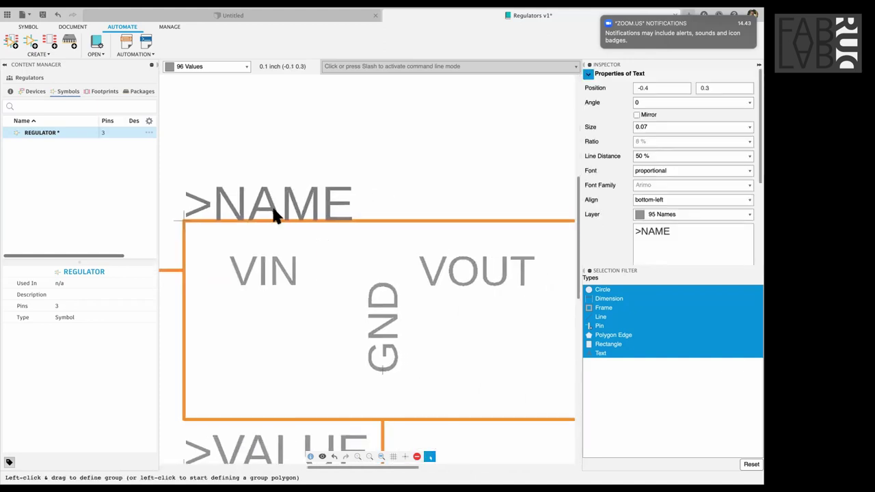
scroll(273, 214, down, 1)
scroll(234, 208, up, 1)
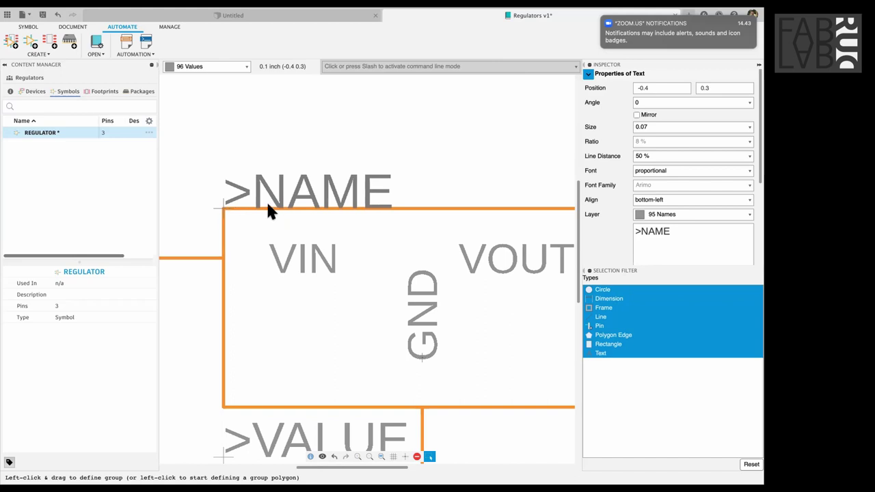
click(224, 208)
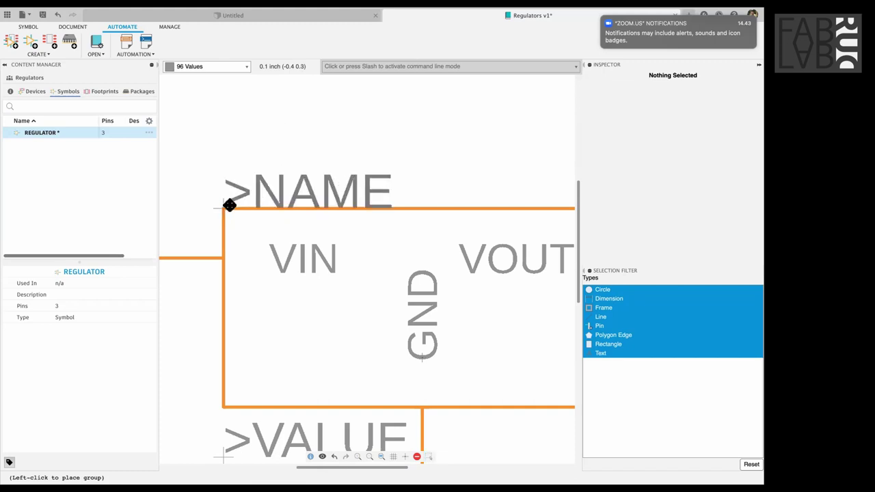
key(alt)
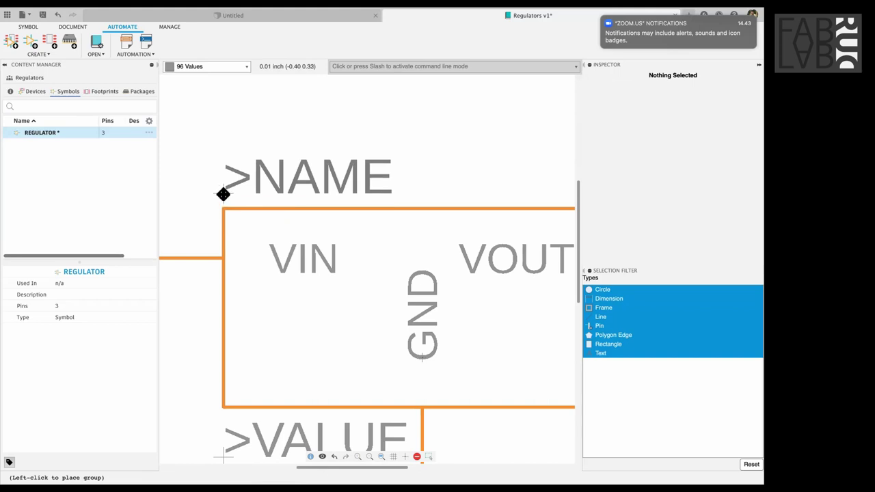
click(222, 194)
scroll(221, 202, down, 5)
scroll(198, 205, up, 2)
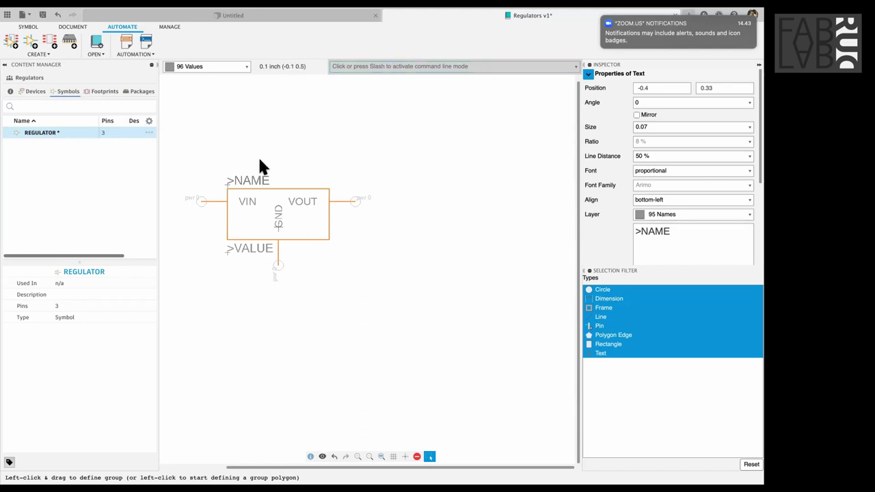
- Start moving part of the REGULATOR symbol, then cancel the move
scroll(260, 166, up, 1)
scroll(259, 166, left, 1)
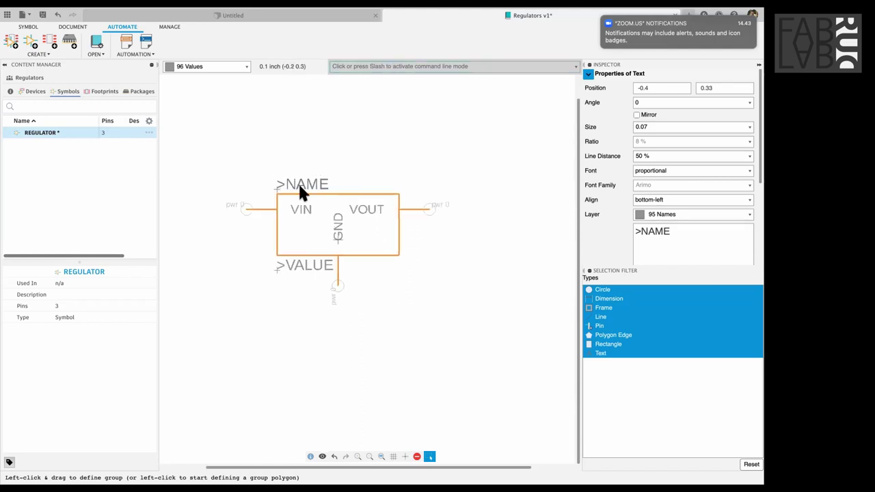
click(333, 232)
key(m)
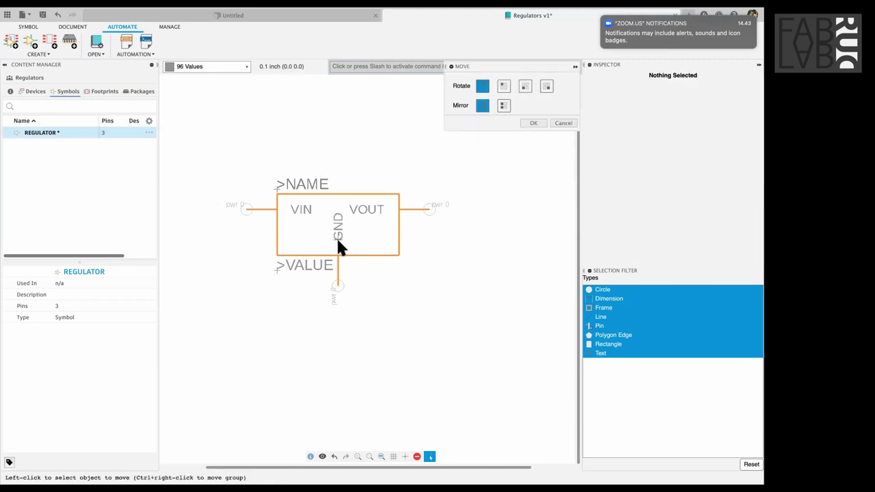
key(g)
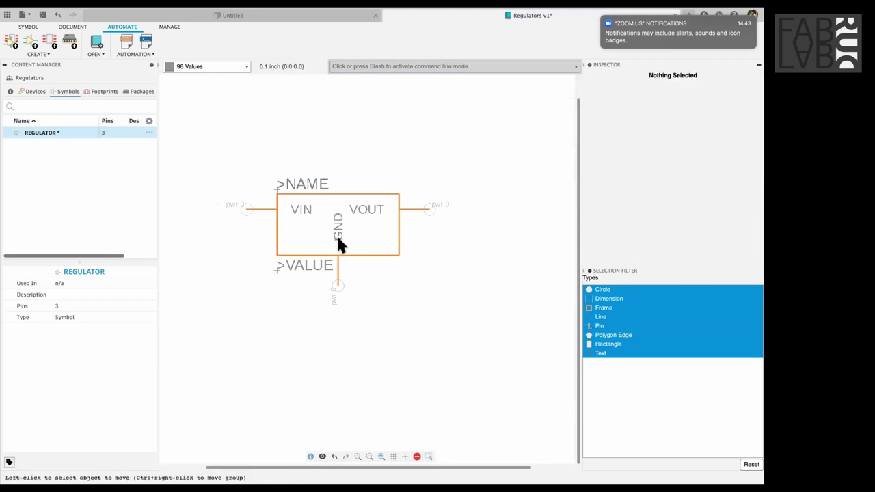
scroll(332, 232, up, 2)
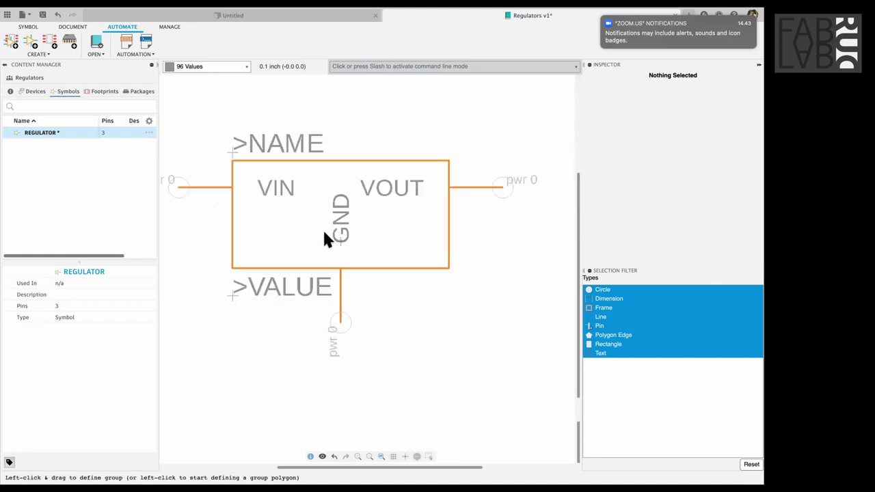
click(339, 314)
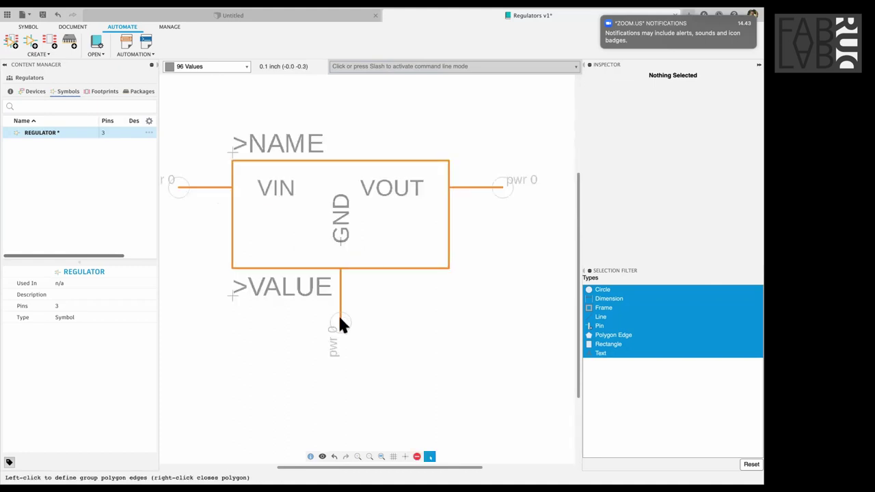
- Inspect the GND pin in the Inspector, keeping its length at middle, then deselect it
click(339, 317)
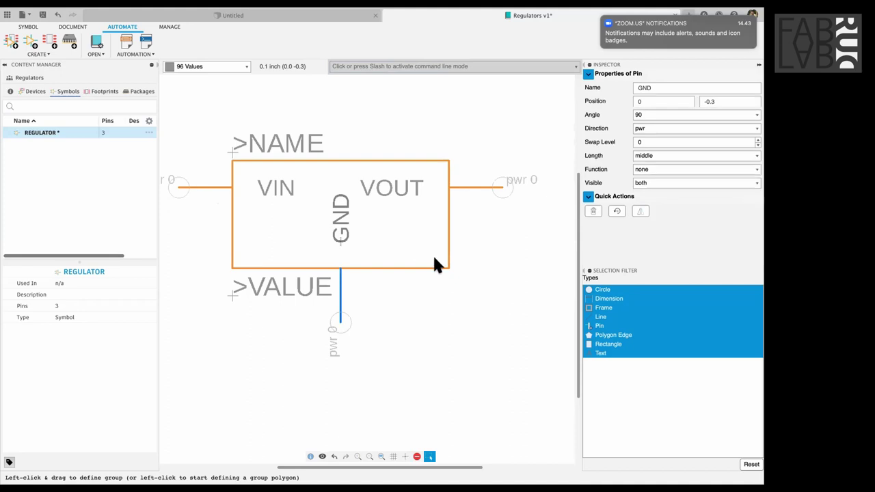
click(657, 159)
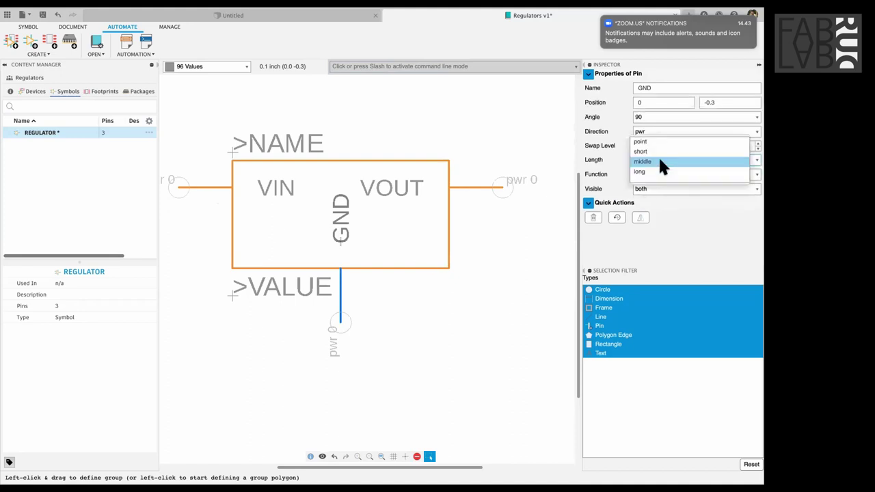
click(622, 154)
click(637, 146)
click(643, 118)
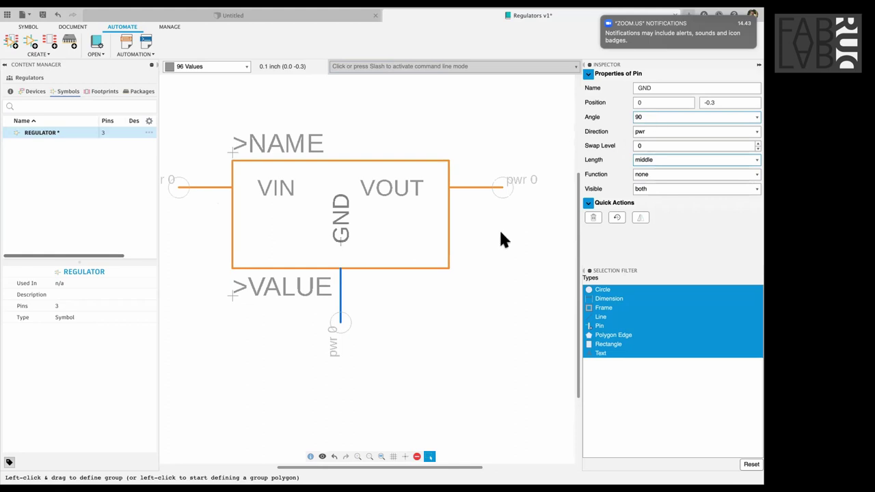
click(339, 236)
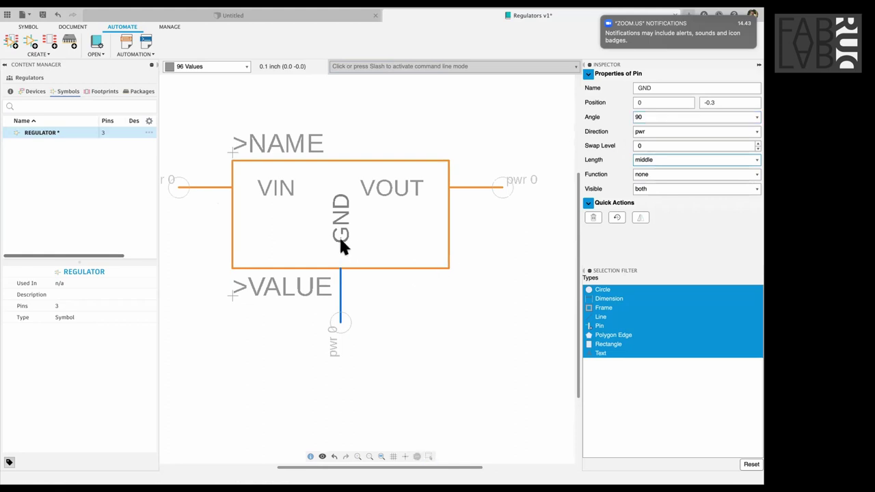
- Zoom out and show the library's footprints list, which is still empty
scroll(344, 210, down, 1)
scroll(265, 207, down, 1)
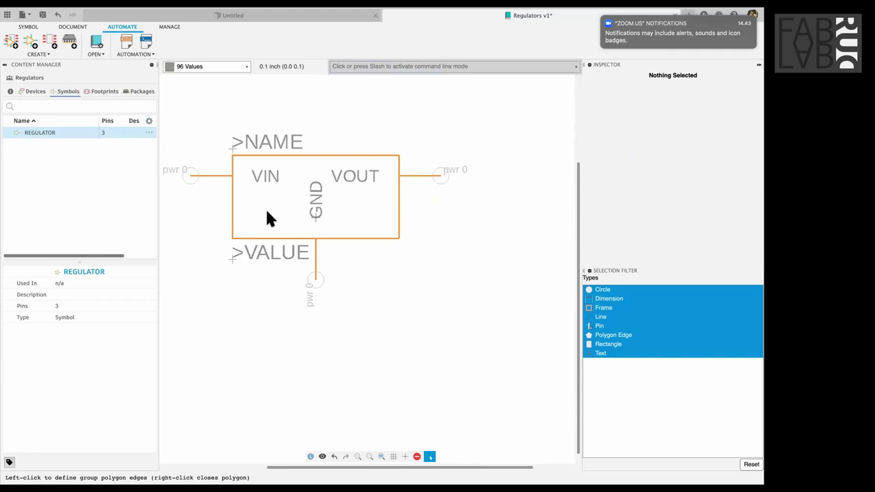
scroll(247, 192, down, 1)
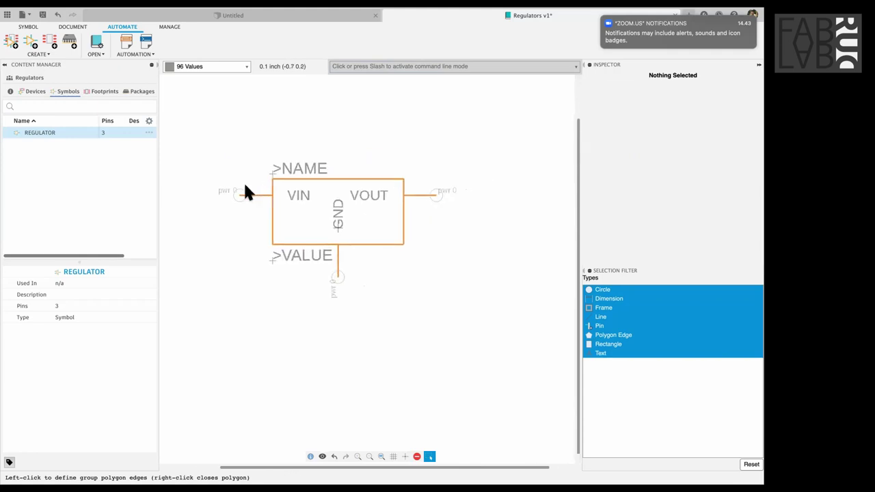
click(106, 96)
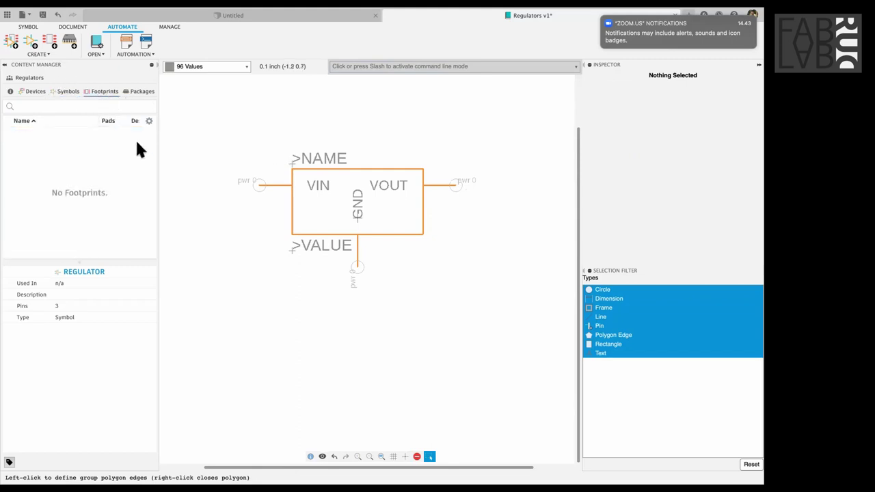
- Check the K78xx-500R3 datasheet's recommended layout: 2.54 mm pitch, 1.00 mm holes, 0.50 mm pins
key(super+Tab)
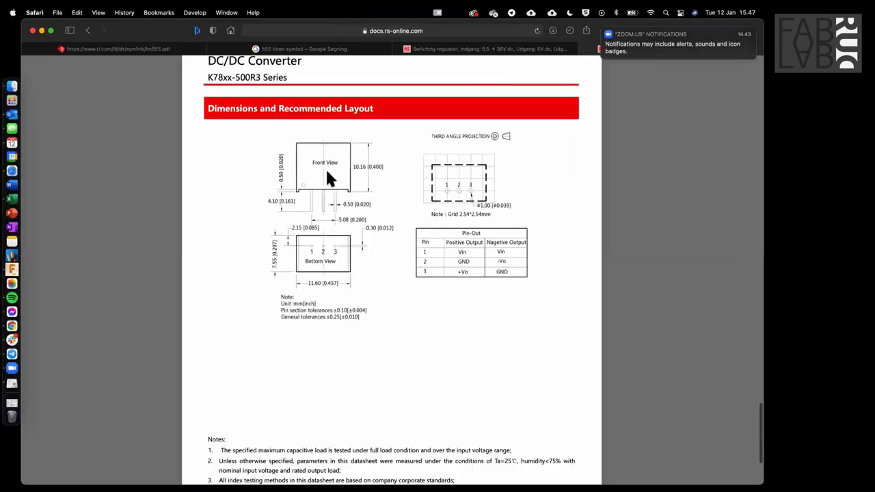
scroll(458, 217, up, 2)
scroll(460, 219, down, 2)
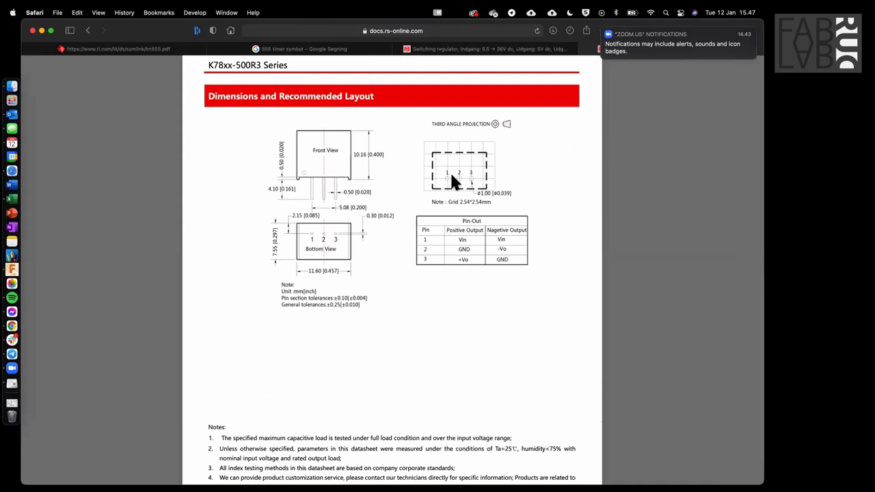
scroll(423, 203, down, 3)
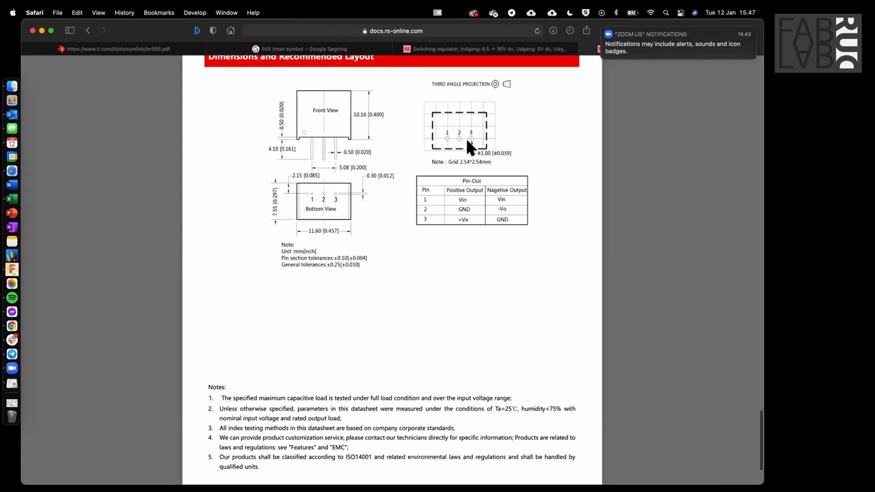
ctrl+scroll(467, 142, up, 3)
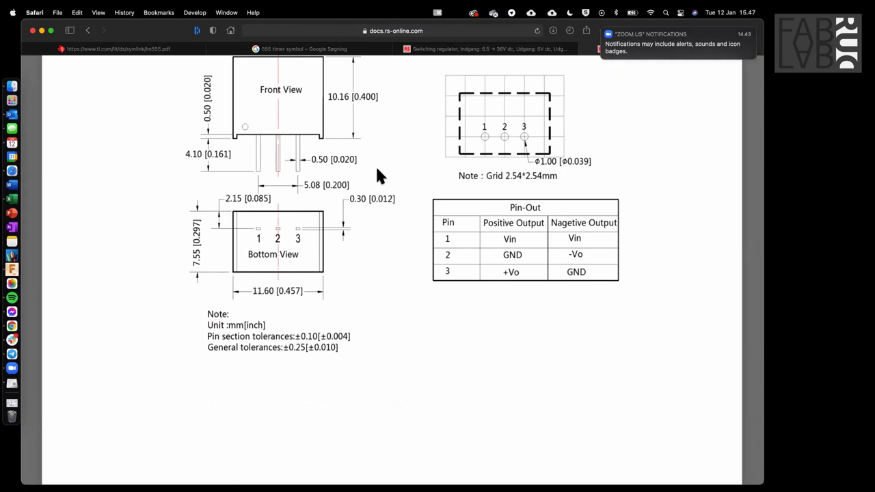
scroll(377, 169, up, 1)
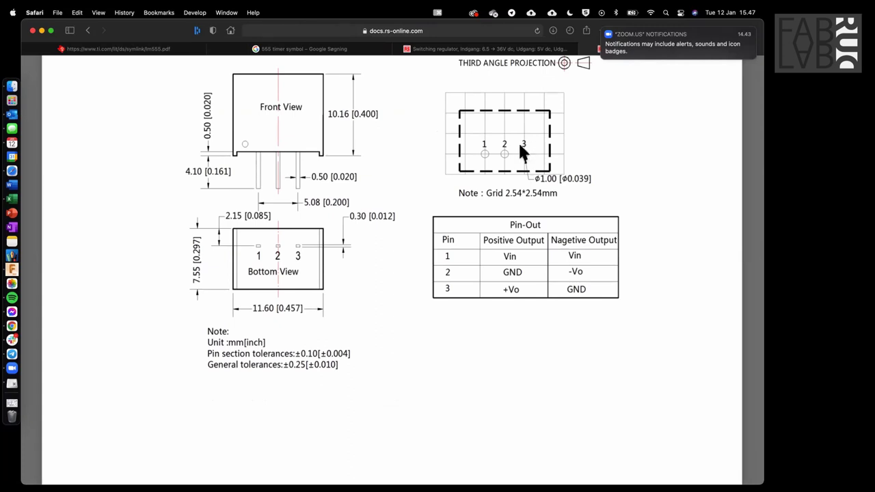
key(super+Tab)
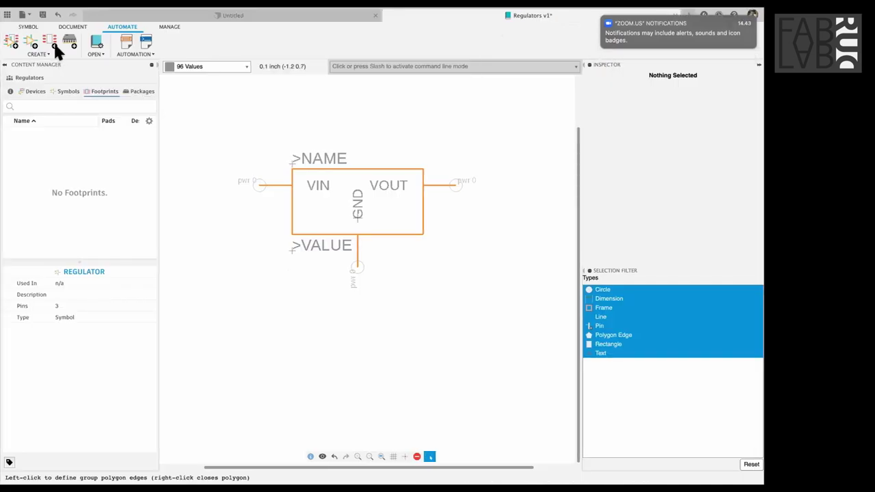
- Create a footprint named 1933974, pasting the RS stock number copied from the datasheet
click(50, 41)
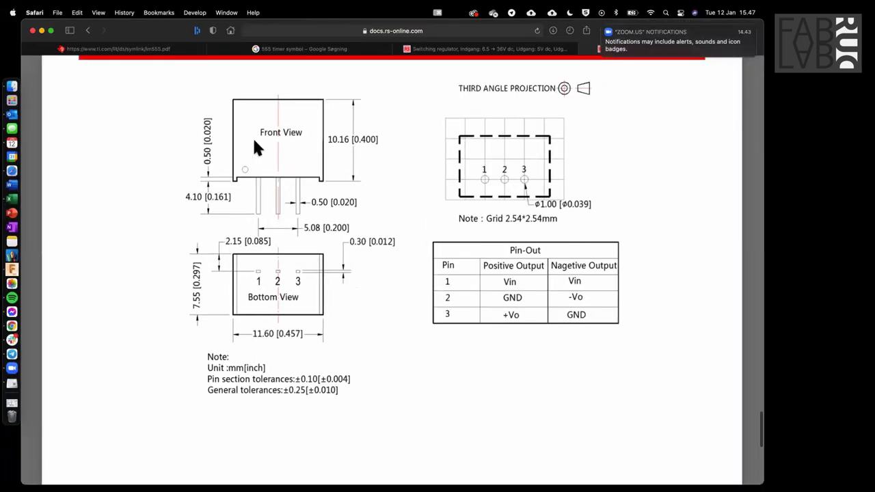
scroll(254, 147, down, 10)
scroll(253, 148, up, 20)
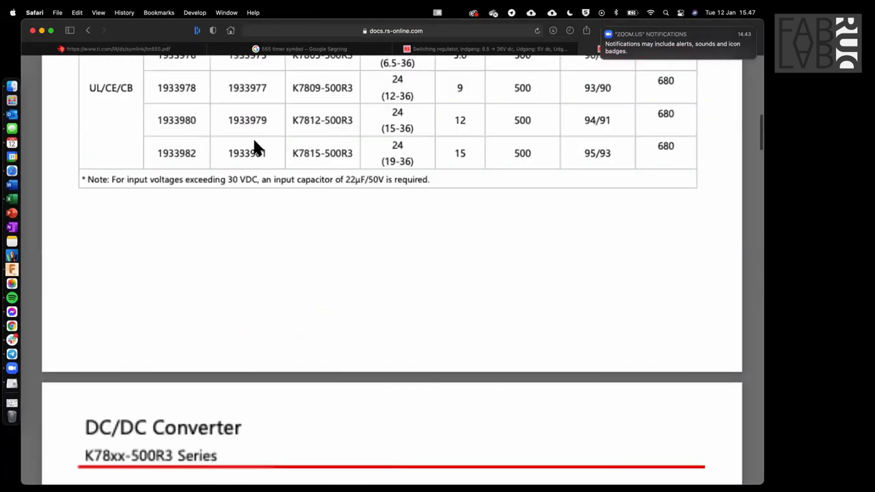
double_click(165, 204)
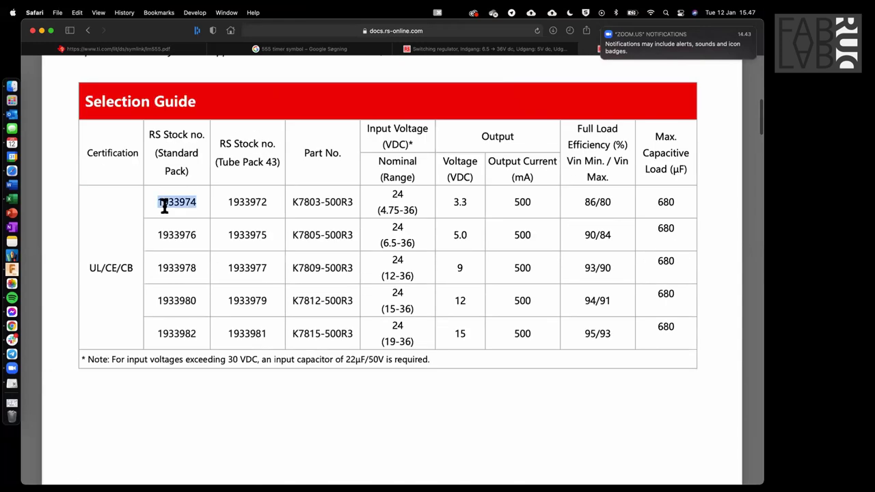
key(super+c)
key(super+Tab)
click(92, 57)
key(super+v)
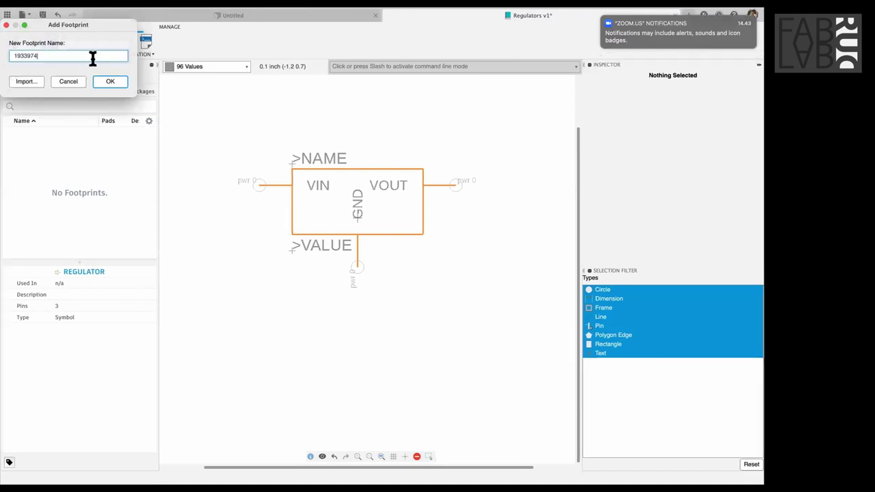
click(111, 81)
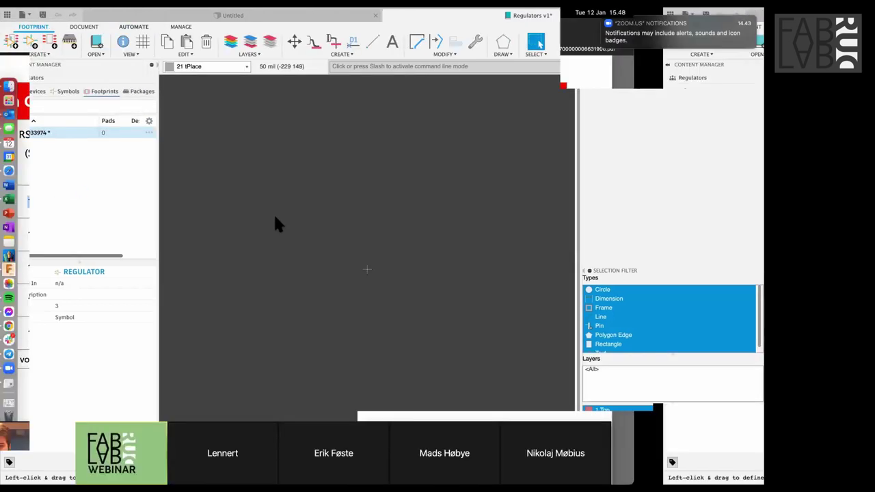
key(super+Tab)
scroll(269, 226, down, 20)
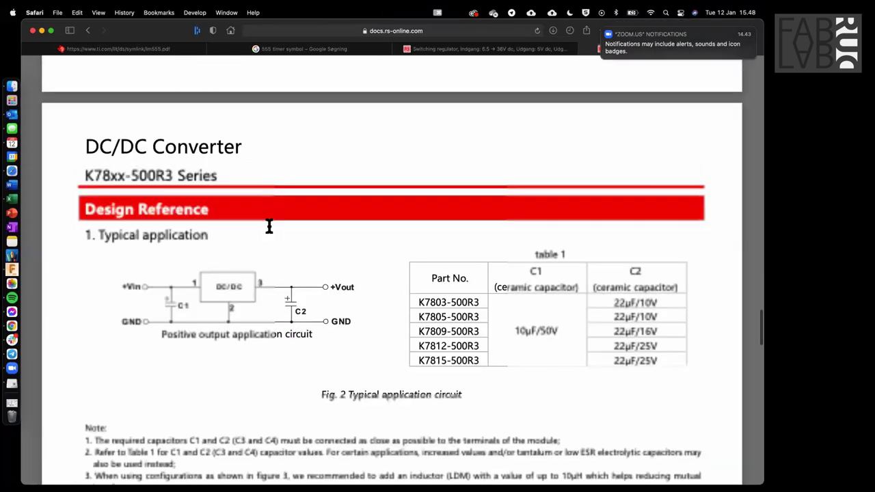
scroll(269, 225, down, 15)
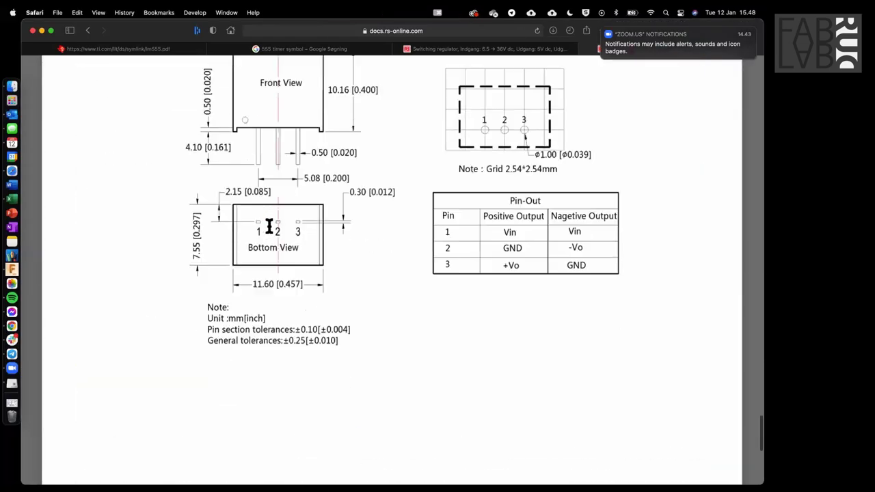
scroll(269, 226, down, 1)
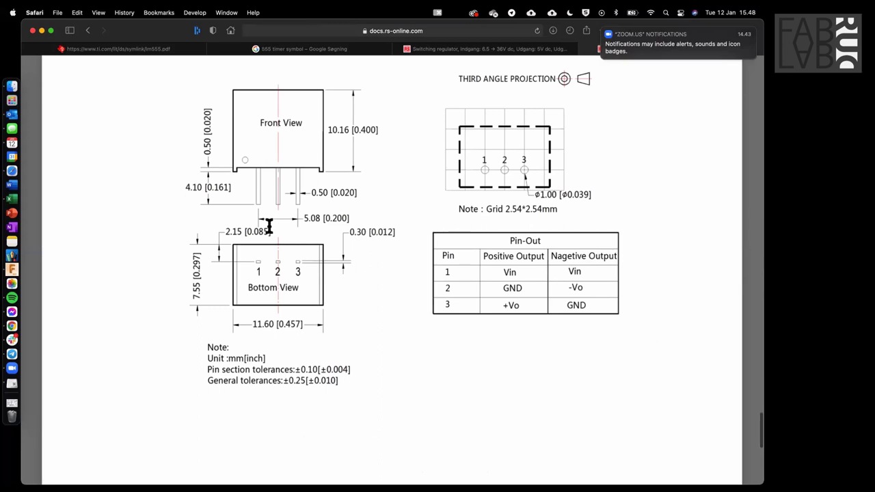
key(super+Tab)
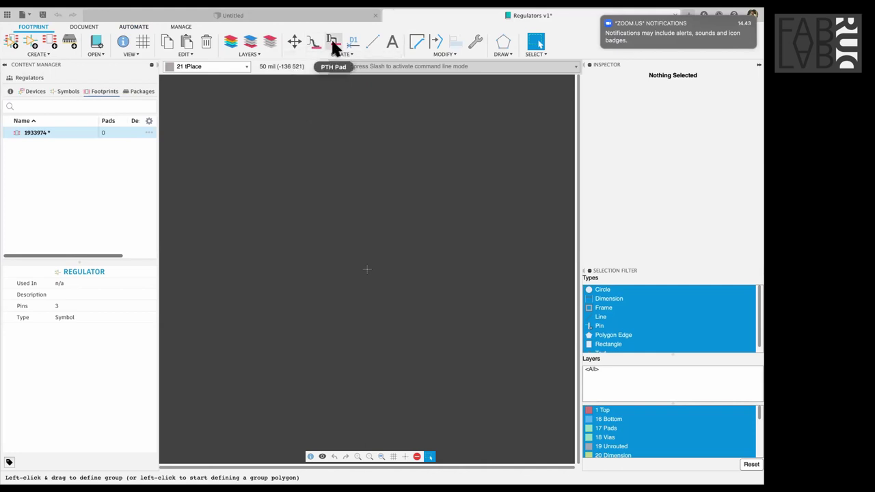
- Try round, square and octagon through-hole pad shapes, then cancel without placing any pad
click(335, 45)
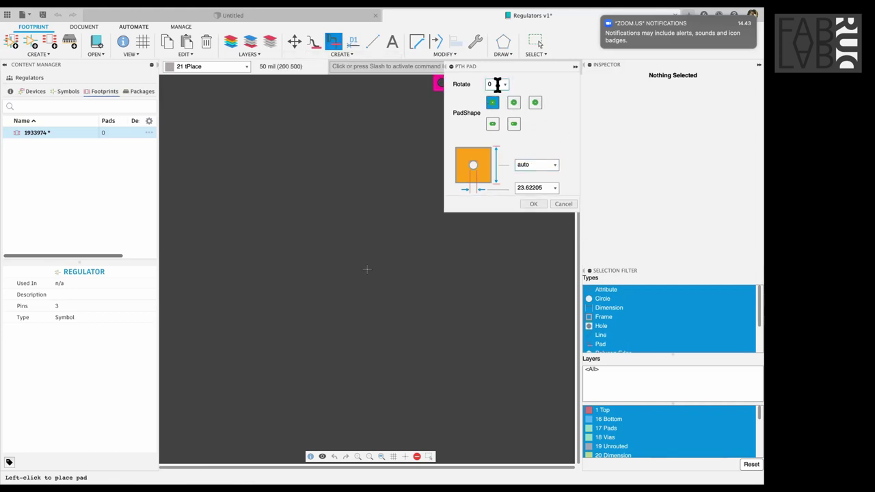
click(513, 103)
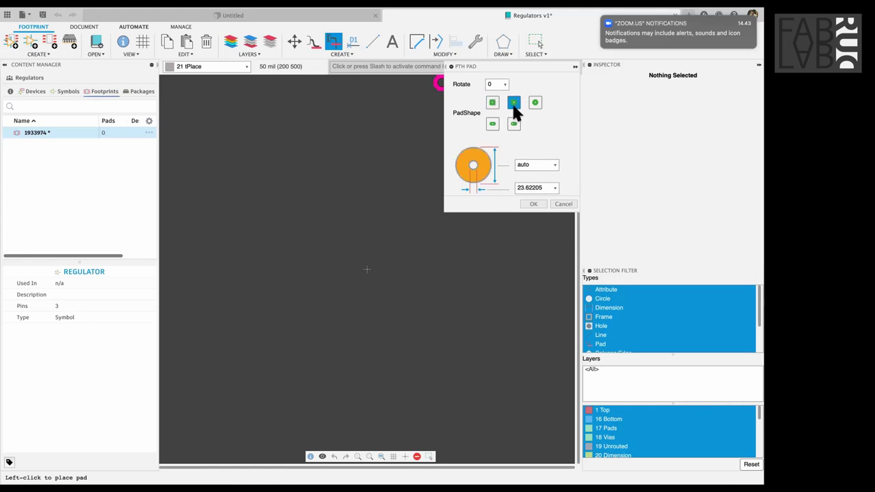
click(533, 102)
click(492, 103)
click(514, 103)
click(535, 102)
click(546, 188)
drag(546, 188, 509, 188)
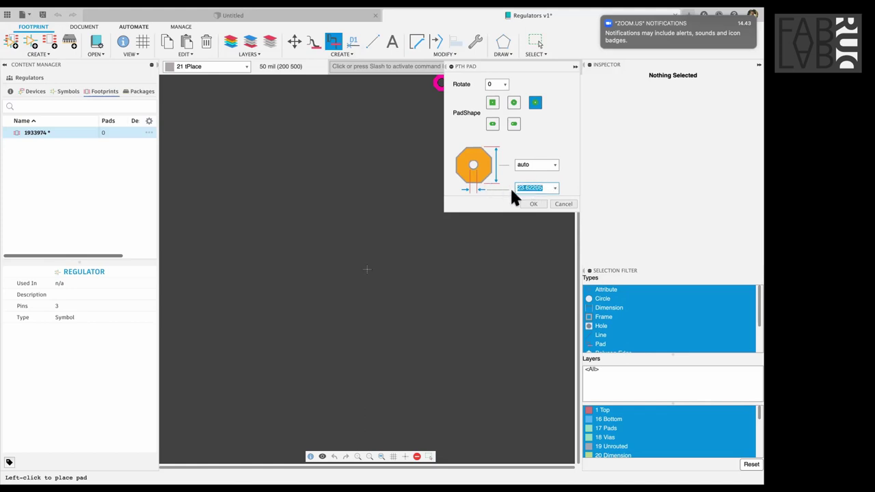
click(562, 204)
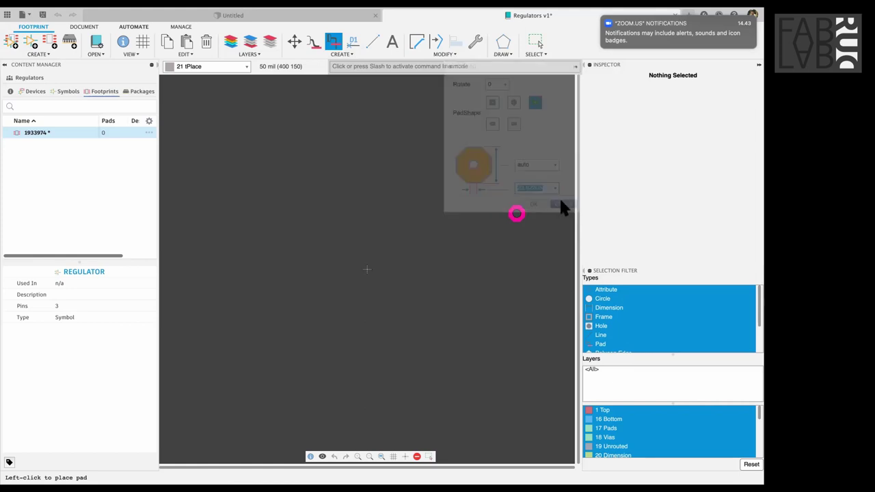
- Change the footprint grid size from 50 mil to 1.27 mm
click(144, 42)
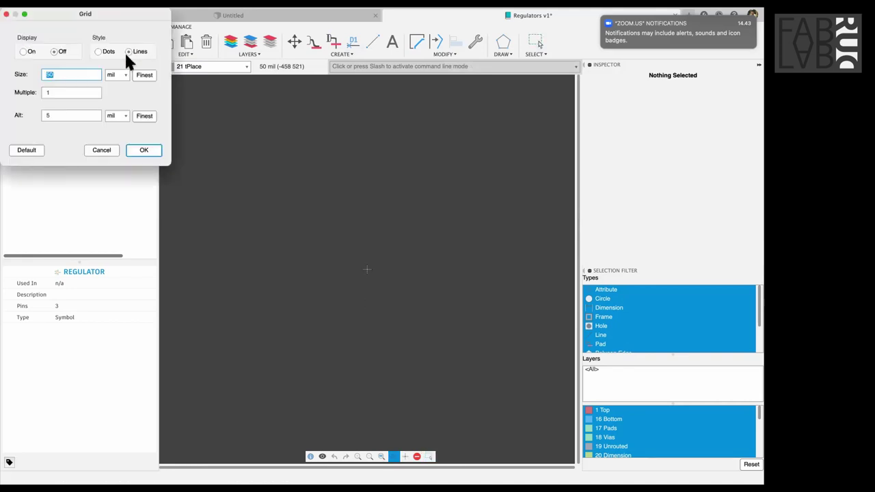
click(120, 71)
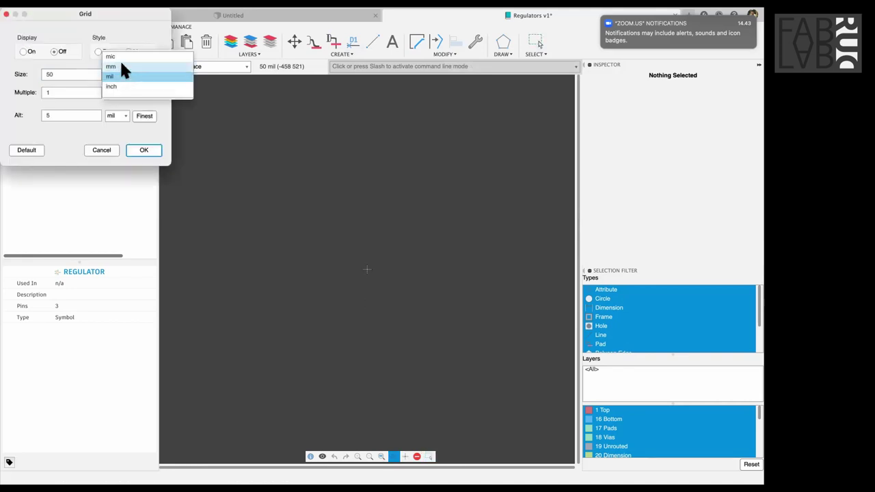
click(120, 66)
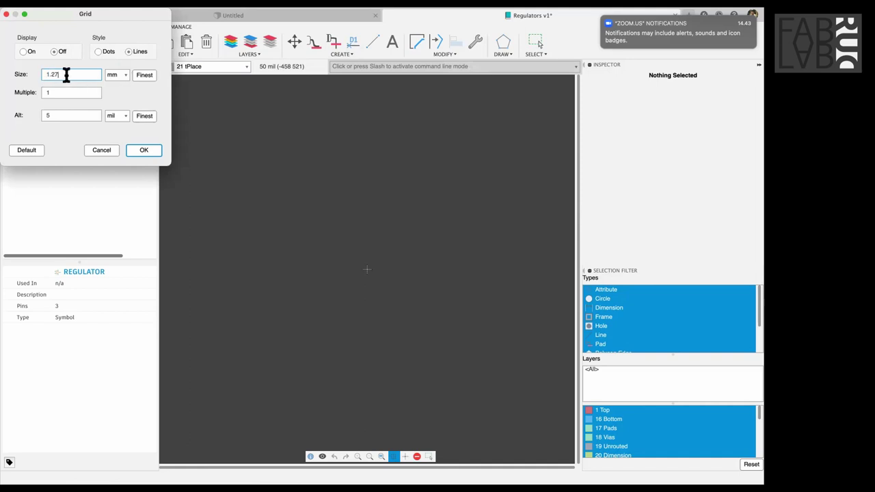
click(152, 149)
click(145, 150)
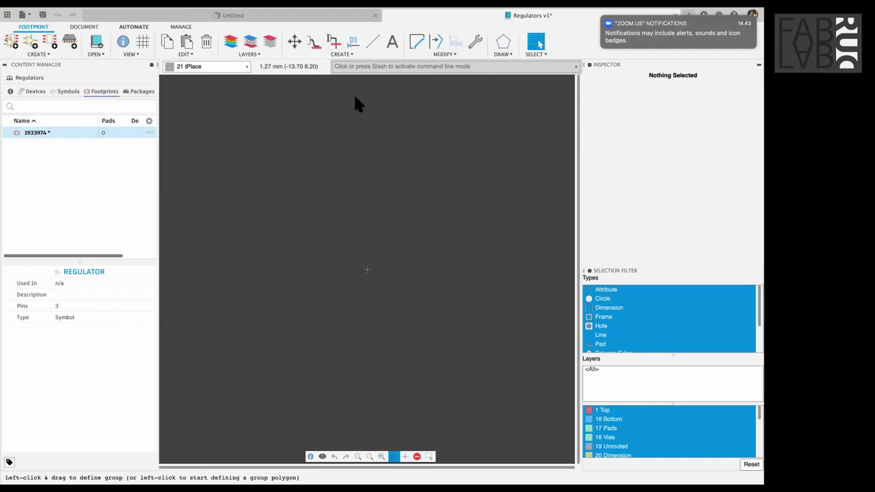
- Place round pad P$1 with a 1 mm drill at the origin, then recheck the datasheet
click(333, 43)
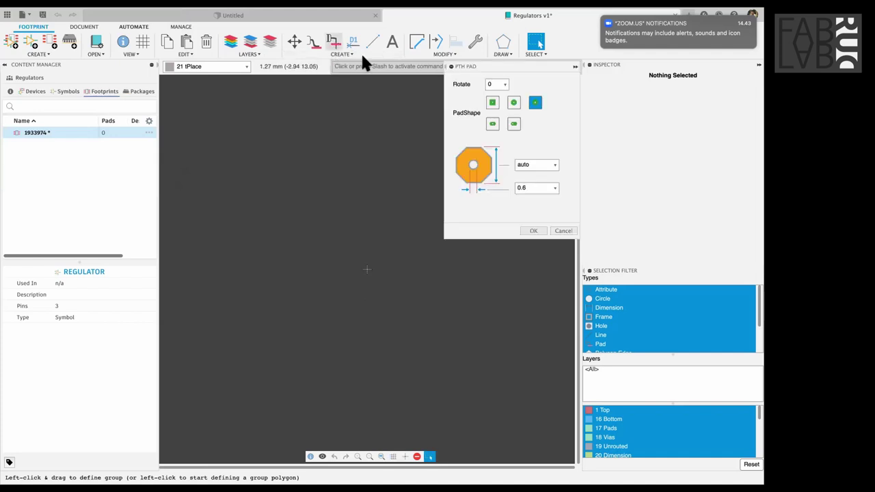
click(531, 188)
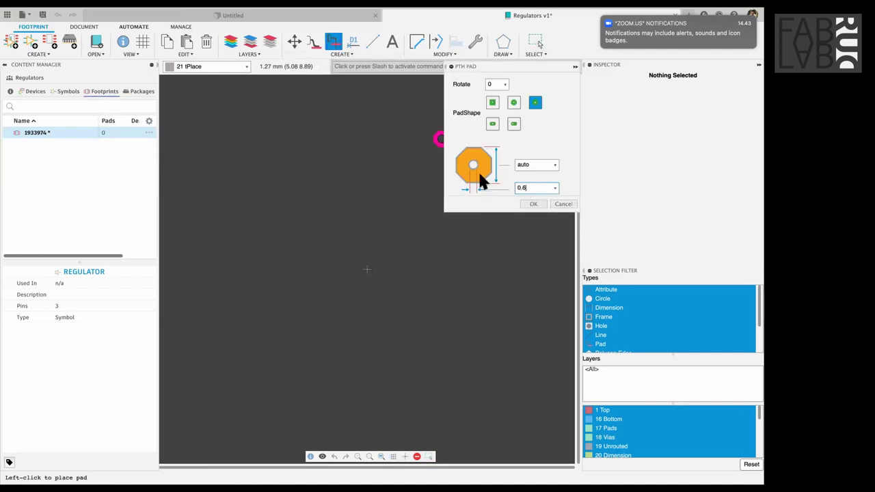
click(514, 102)
key(BackSpace)
key(BackSpace)
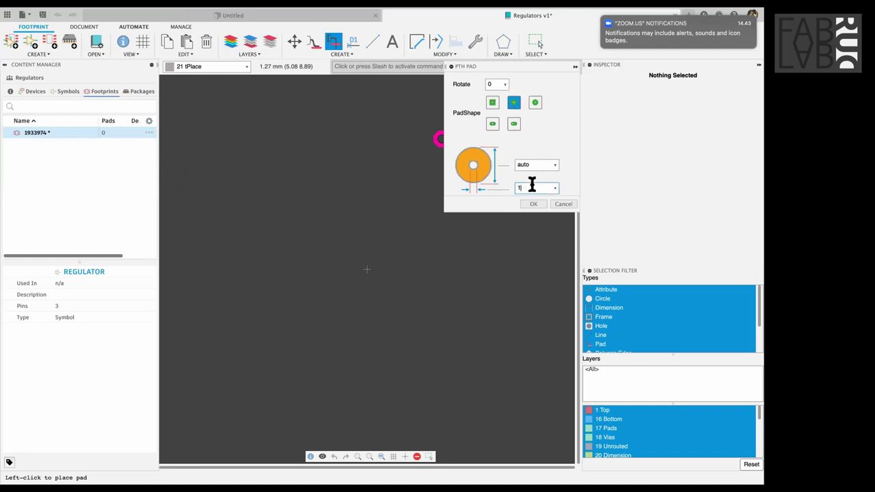
click(533, 167)
click(367, 270)
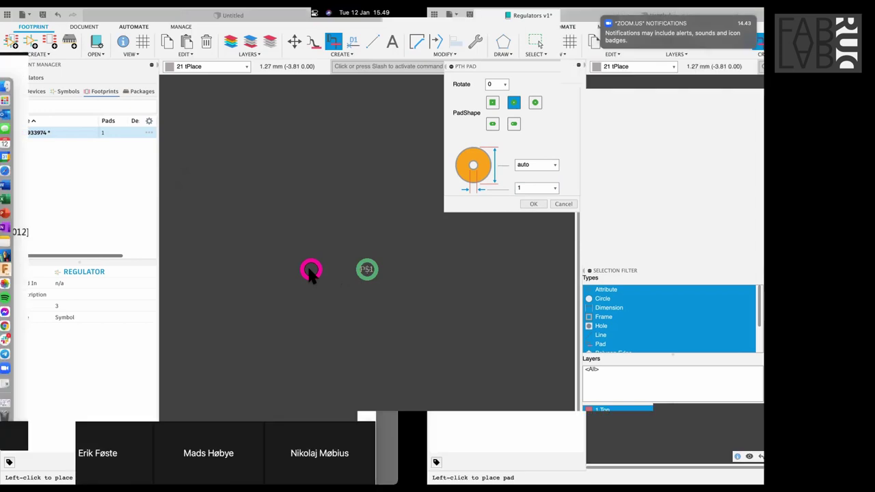
key(ctrl+Left)
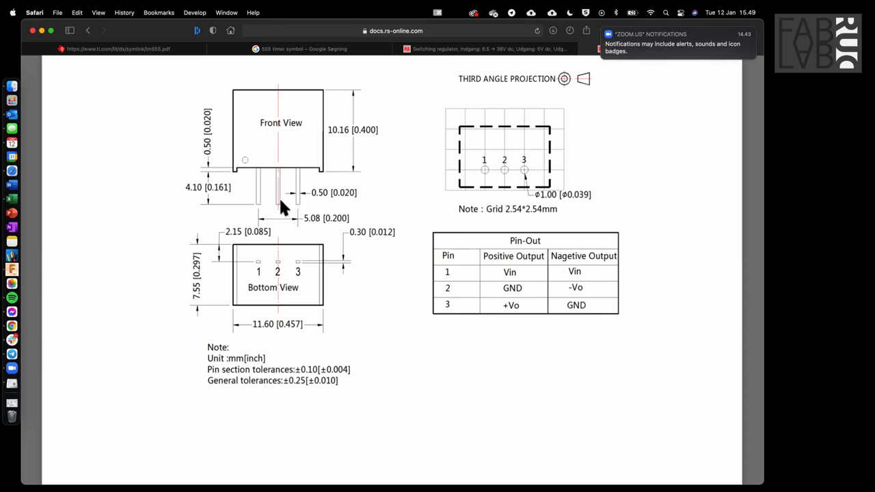
key(ctrl+Right)
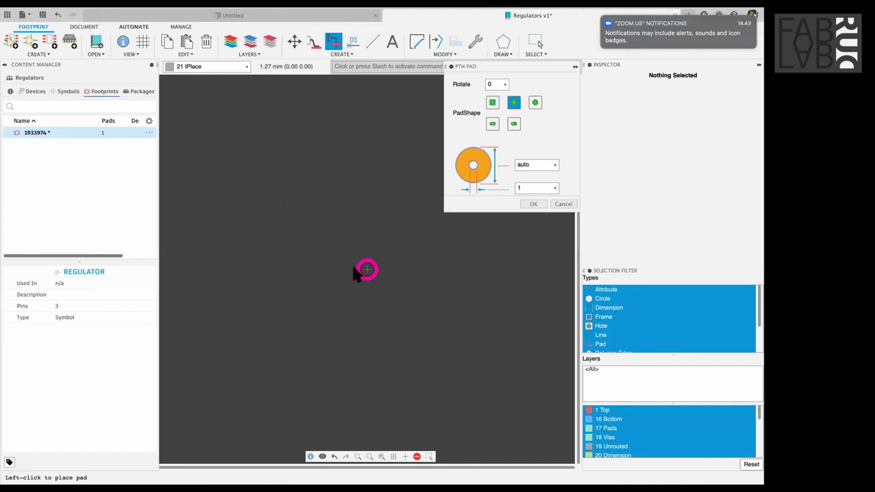
- Enter a 2.54 mm grid size in the Grid dialog, with the unit left on mm
click(142, 43)
click(116, 74)
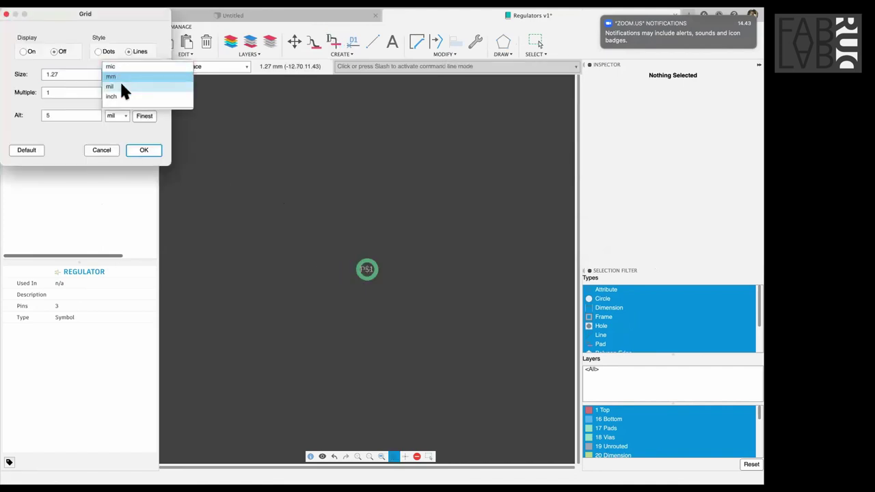
click(88, 75)
key(BackSpace)
key(BackSpace)
key(BackSpace)
key(BackSpace)
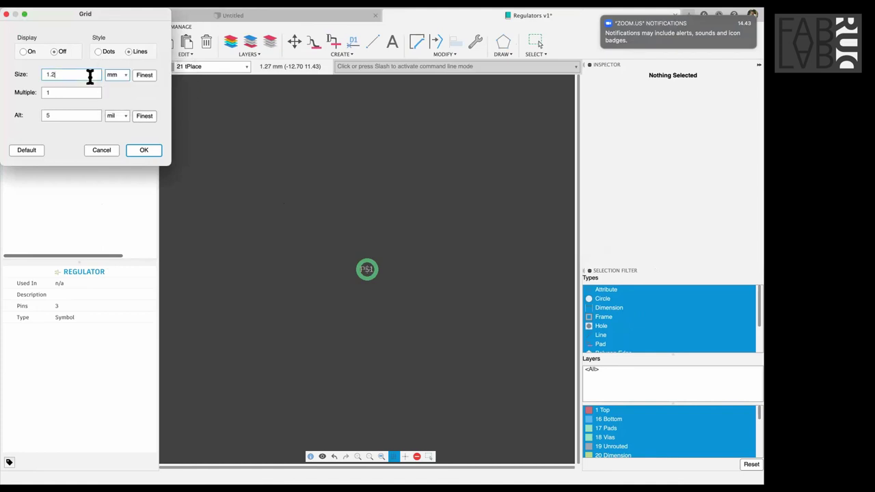
text(2.54)
click(81, 94)
double_click(88, 75)
click(115, 76)
click(112, 82)
click(117, 75)
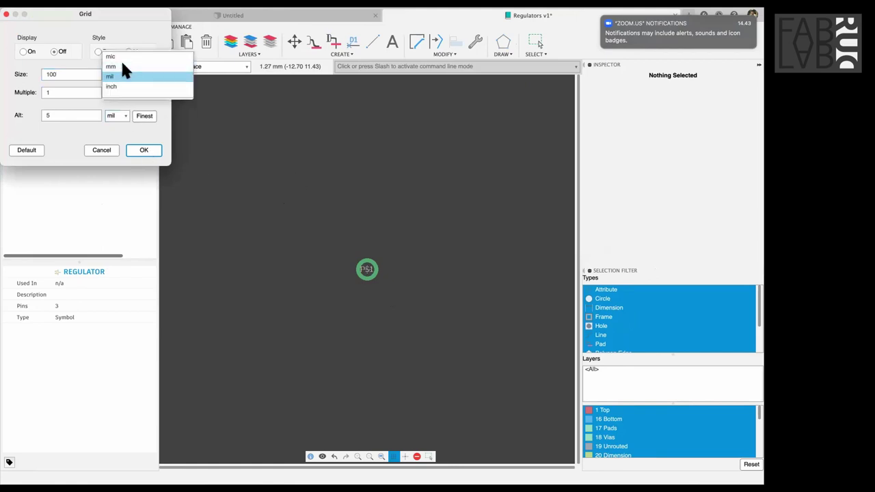
click(122, 65)
- Apply the 2.54 mm grid and place pads P$2 and P$3 left and right of P$1
click(144, 150)
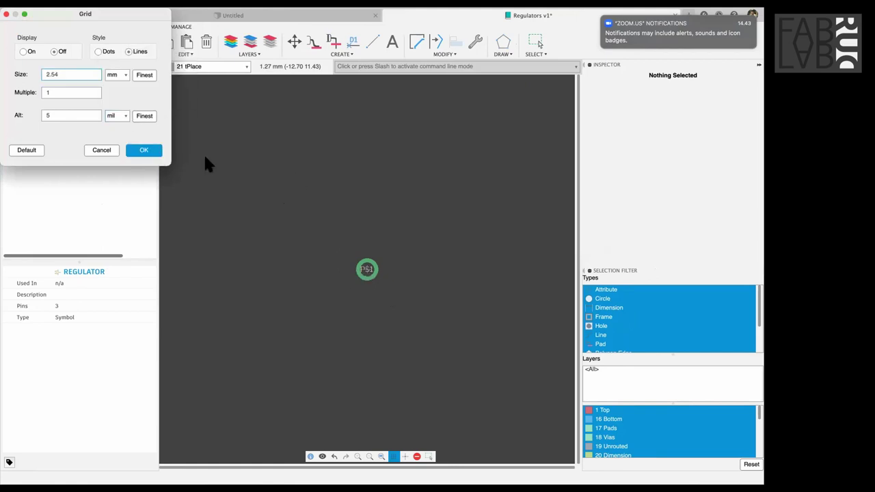
click(368, 269)
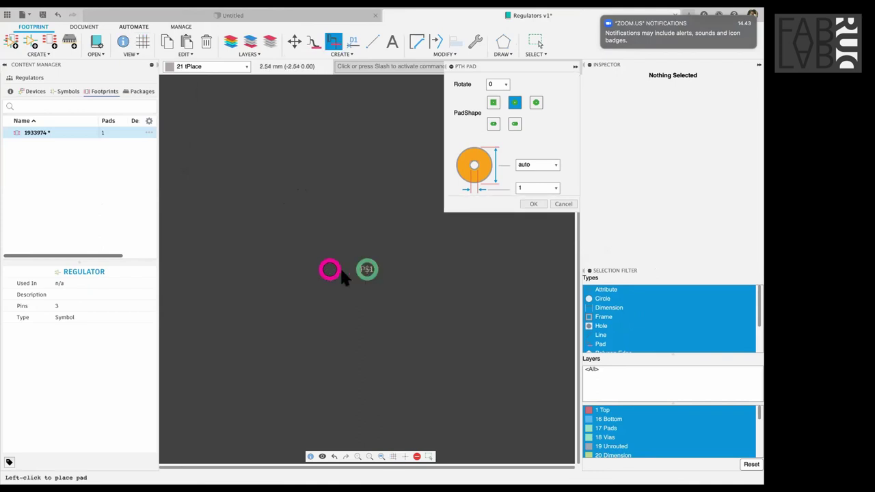
click(330, 269)
click(404, 270)
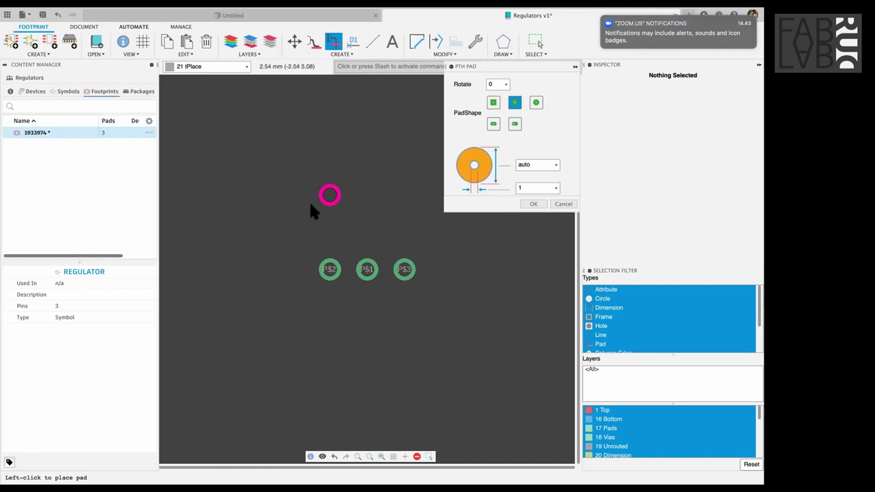
key(Escape)
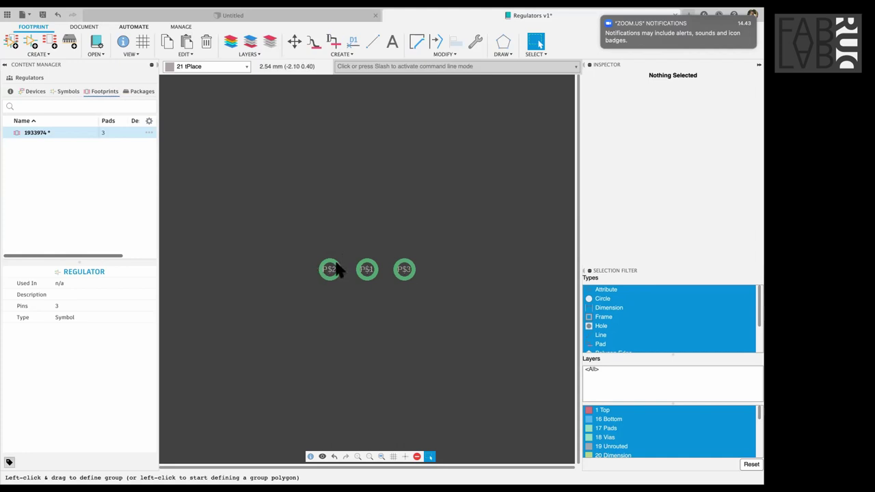
scroll(345, 272, up, 3)
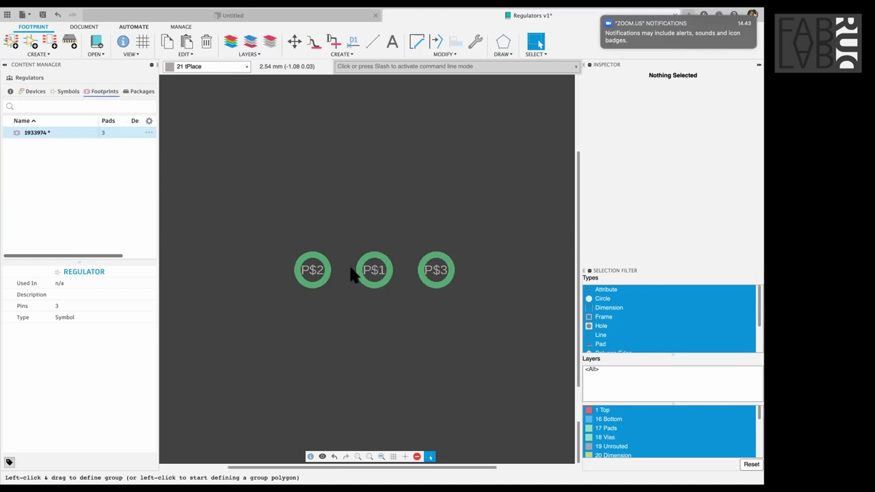
scroll(297, 258, down, 2)
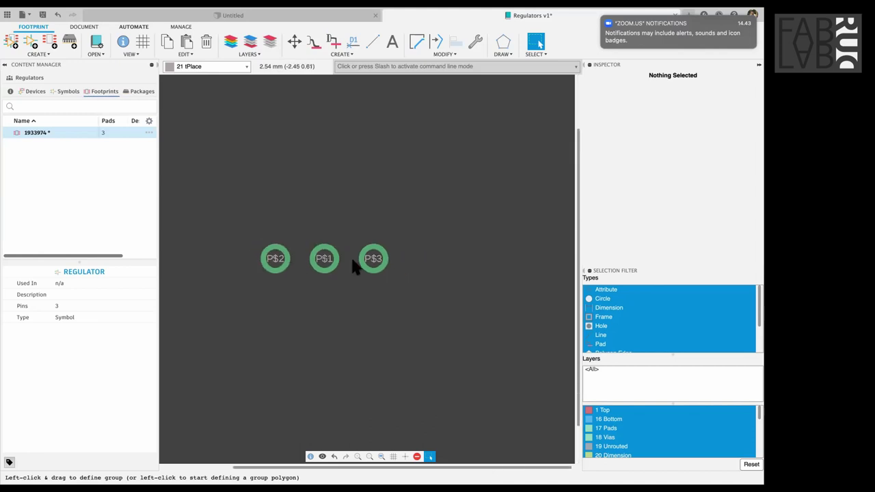
- Rearrange the three pads so they run P$1, P$2, P$3 from left to right
drag(413, 290, 245, 235)
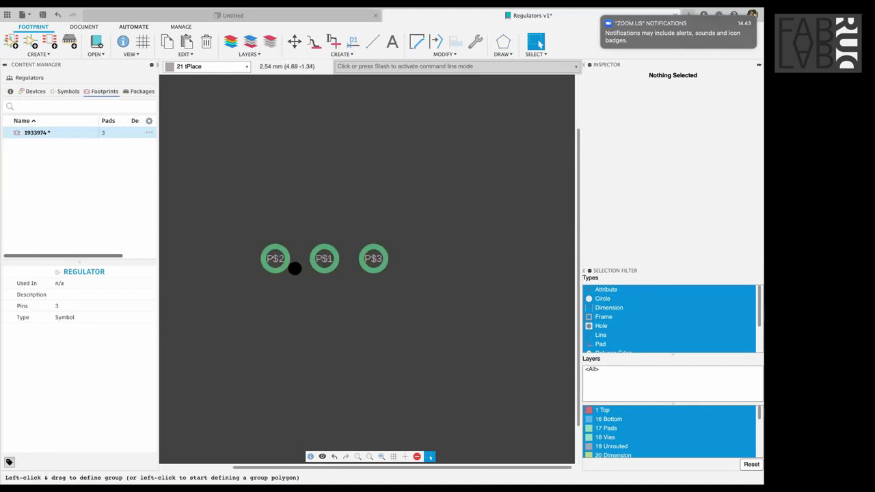
key(m)
click(328, 260)
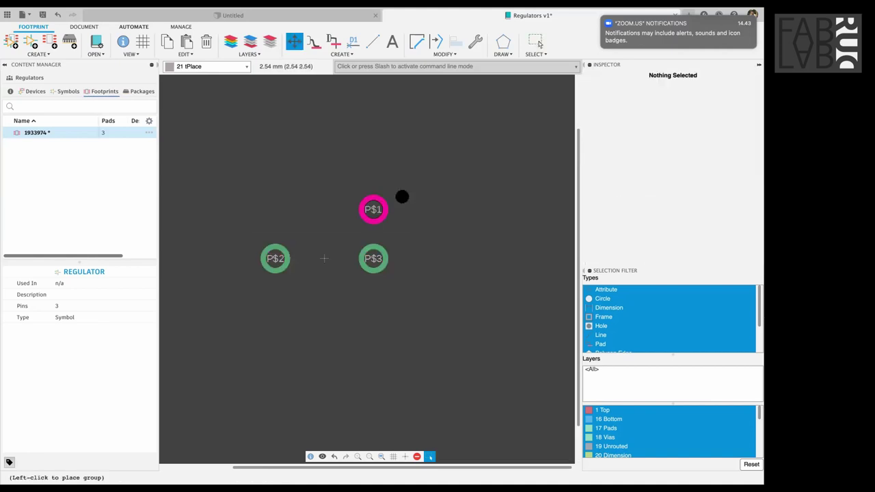
key(Escape)
click(464, 213)
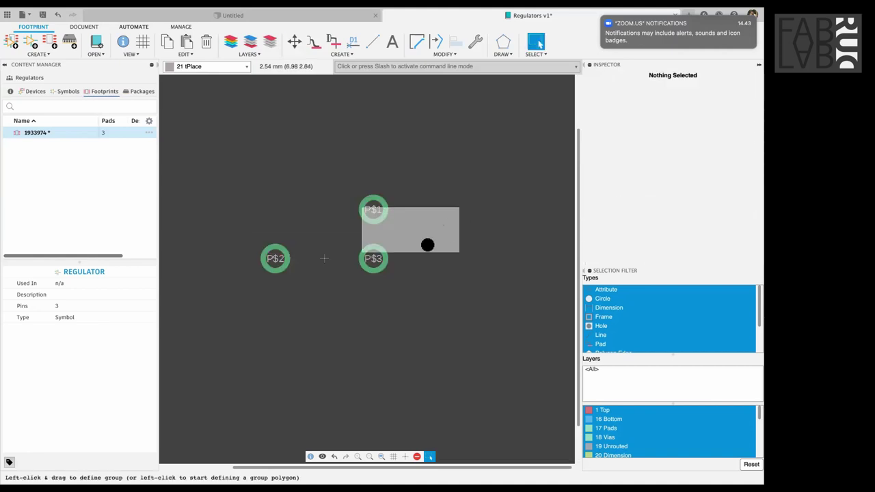
click(377, 257)
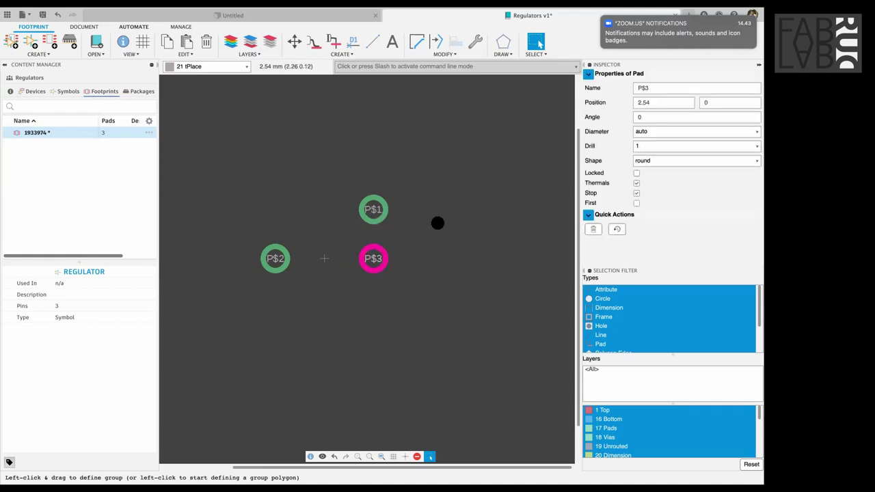
key(m)
click(493, 219)
drag(419, 209, 293, 255)
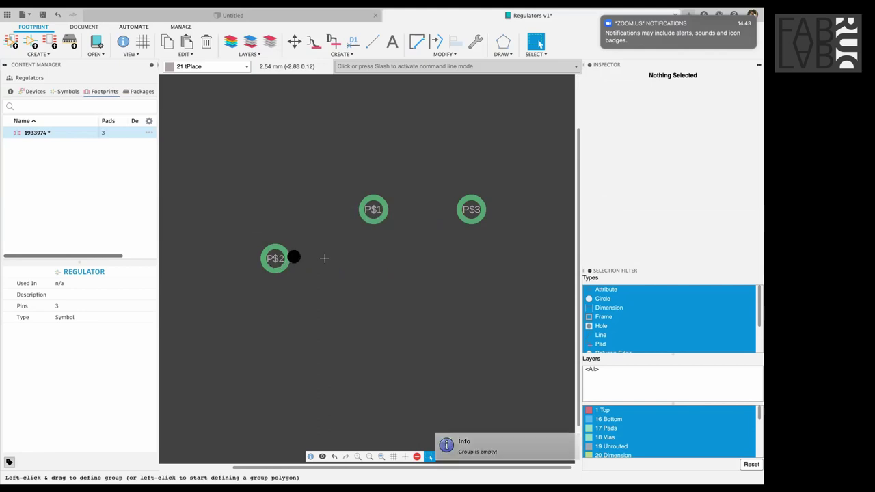
right_click(360, 233)
click(424, 219)
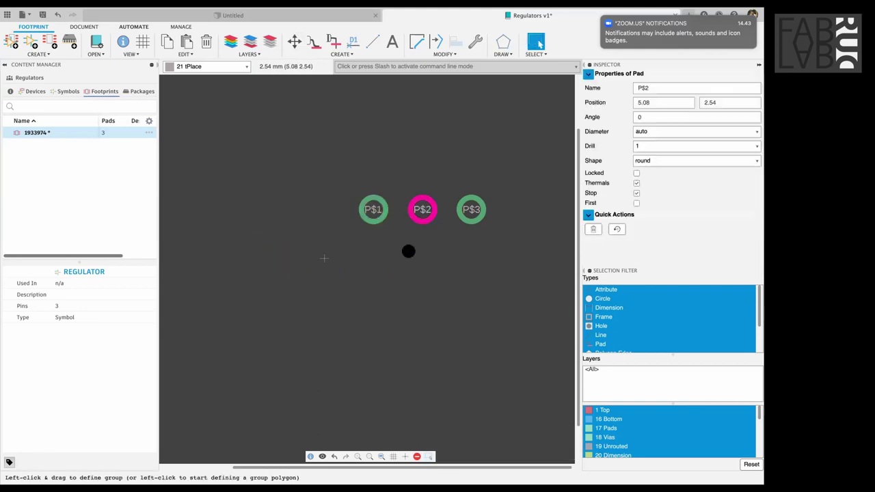
click(408, 252)
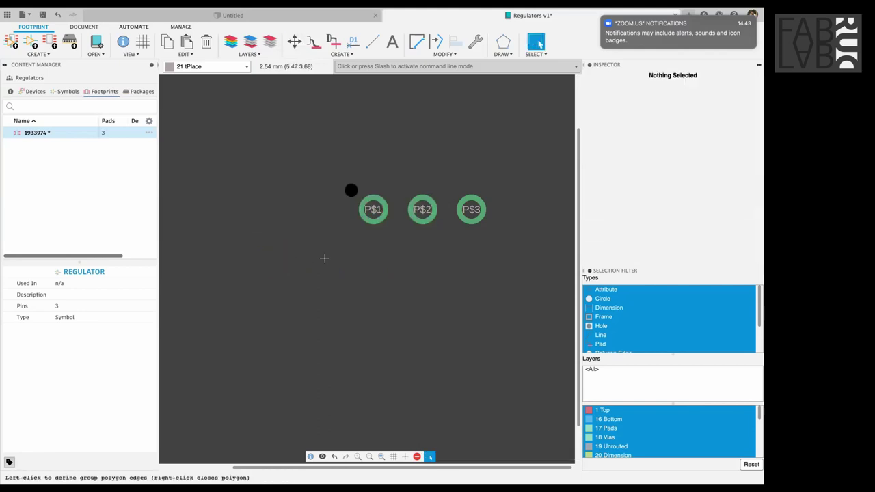
right_click(326, 258)
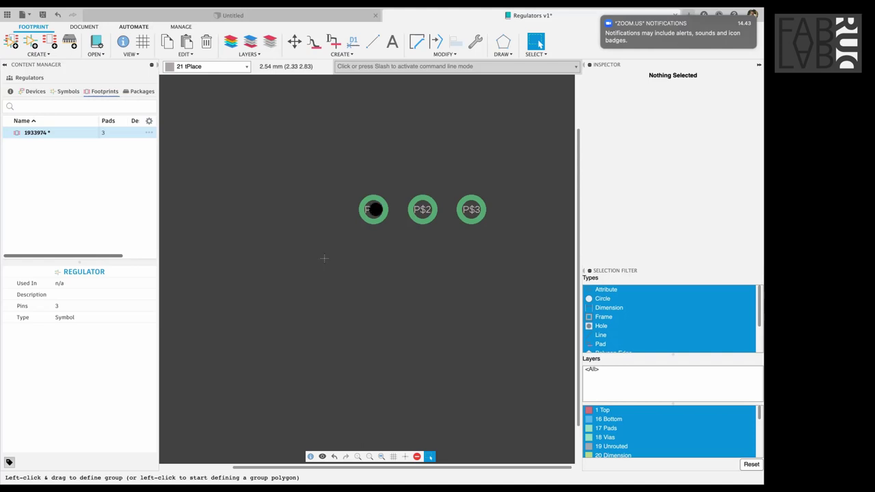
- Select pad P$1 and clear the decimals of its Inspector X position of 2.54
click(373, 210)
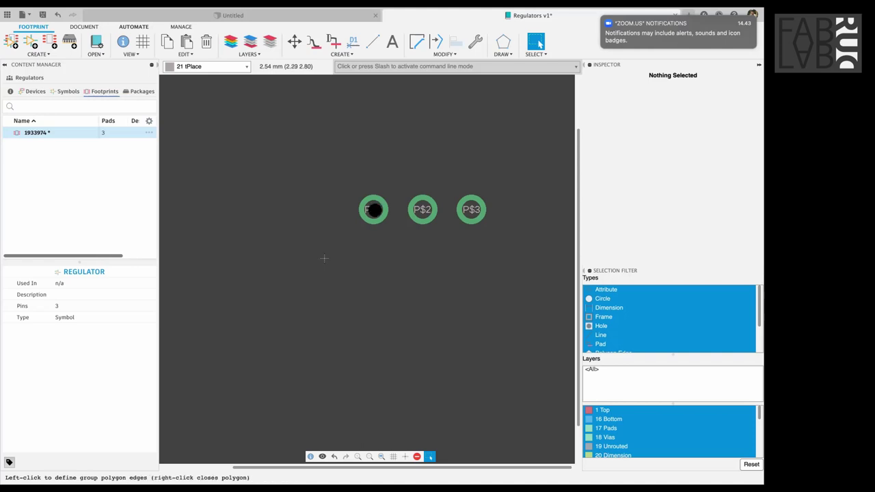
right_click(407, 241)
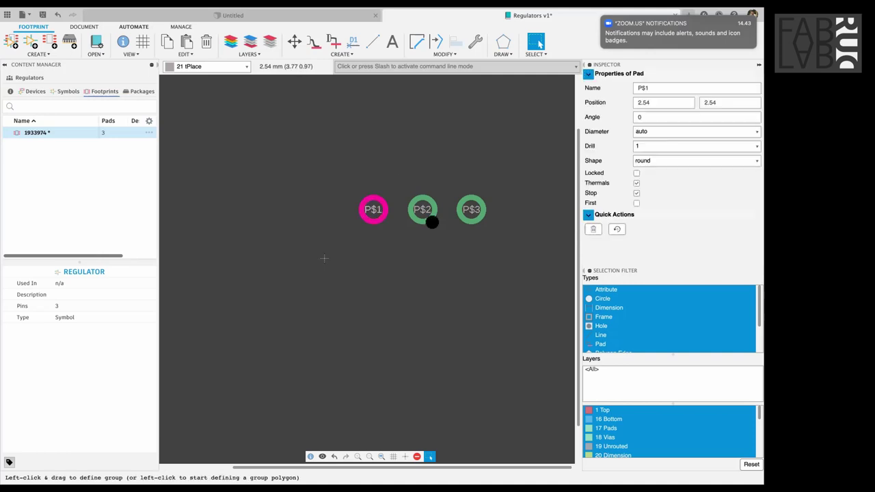
click(662, 103)
double_click(658, 104)
key(BackSpace)
key(BackSpace)
- Undo the pad position edit and try group-selecting the three pads
key(super+z)
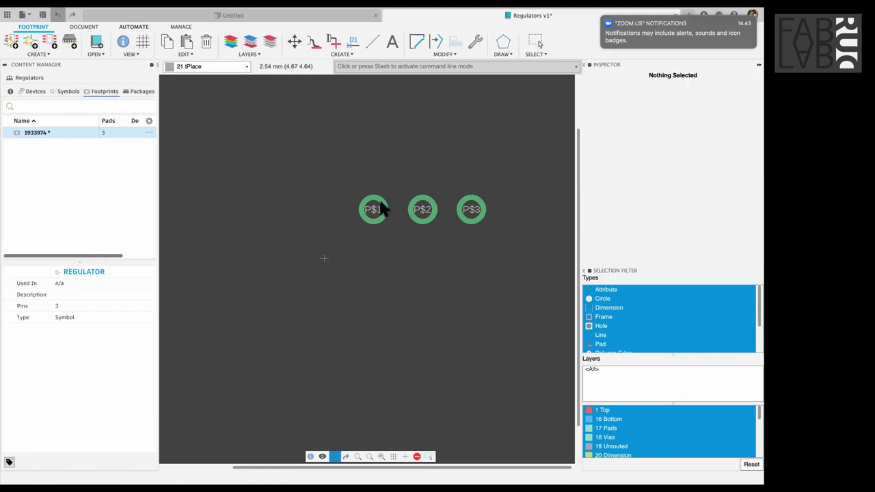
key(g)
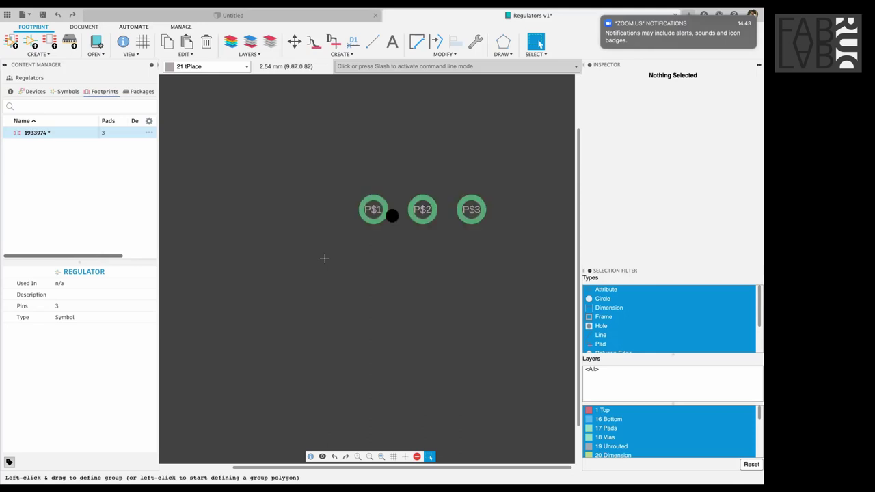
key(super+a)
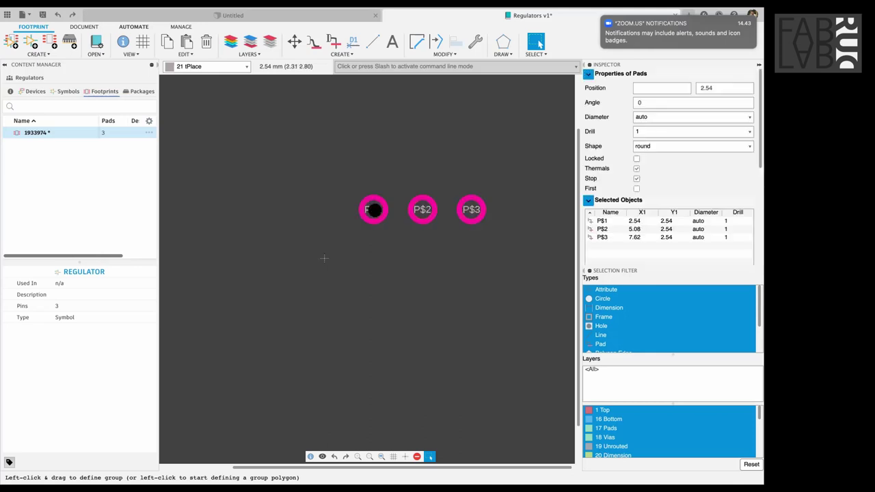
drag(351, 236, 369, 207)
click(531, 260)
key(super+a)
drag(327, 227, 380, 195)
key(super+a)
click(540, 198)
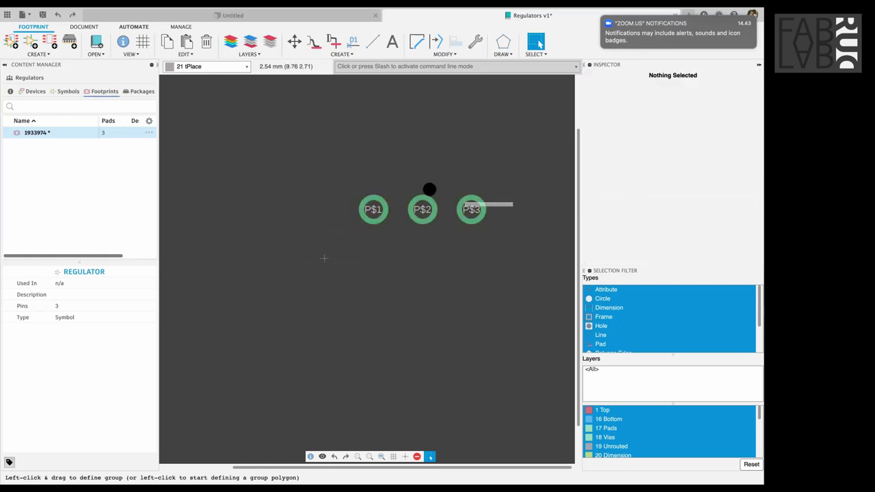
- Select all three pads and start moving them, picking up pad P$1
drag(303, 162, 422, 209)
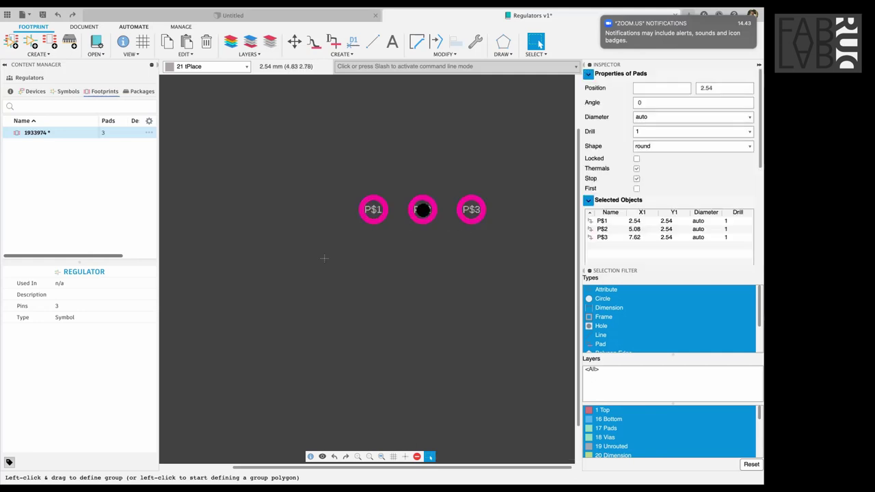
click(426, 198)
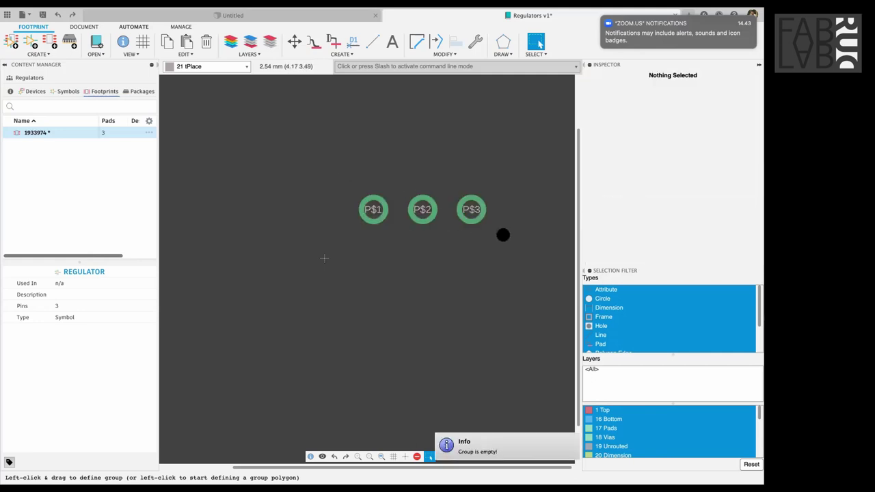
key(ctrl+a)
key(m)
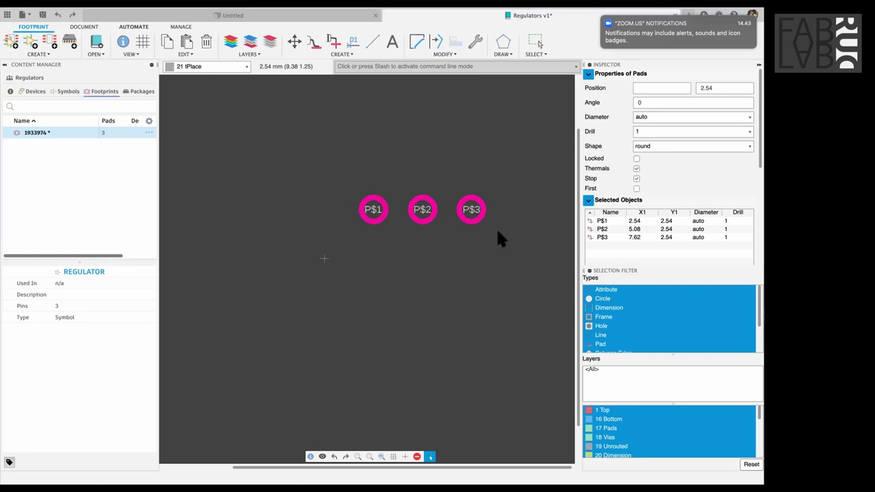
click(363, 216)
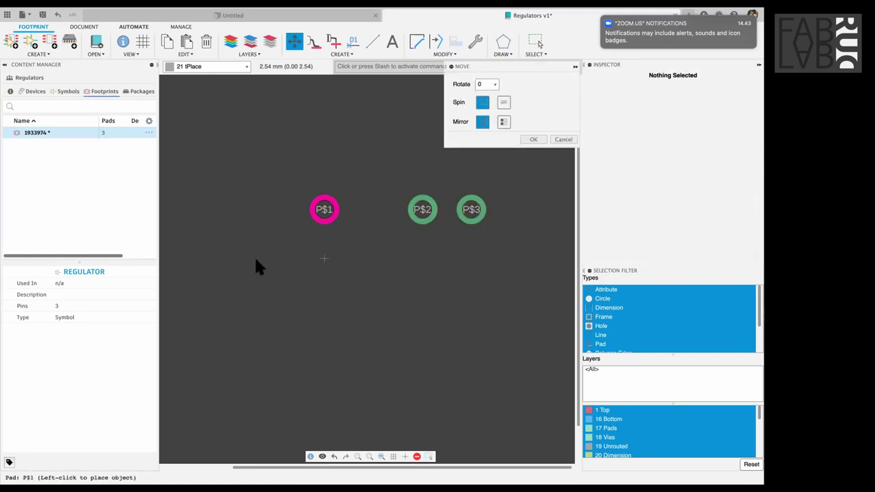
- Place pads P$1, P$2 and P$3 at X -2.54, 0 and 2.54
click(274, 258)
click(421, 212)
click(324, 258)
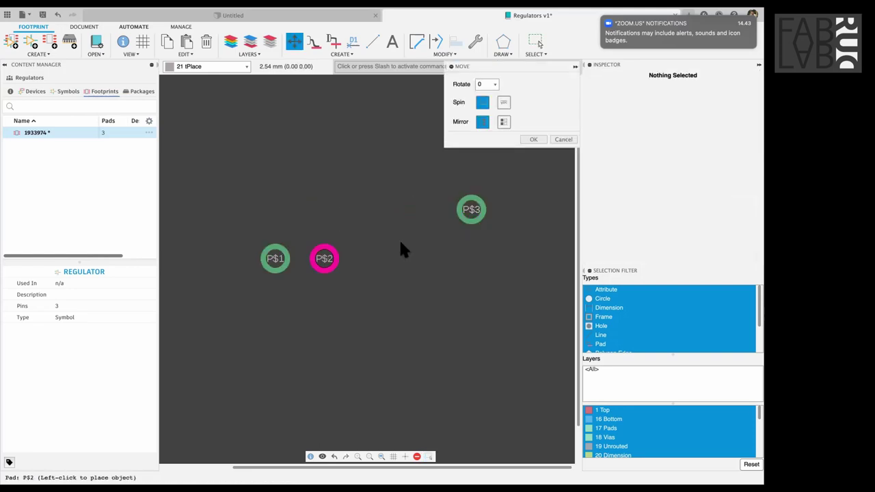
click(471, 212)
click(373, 258)
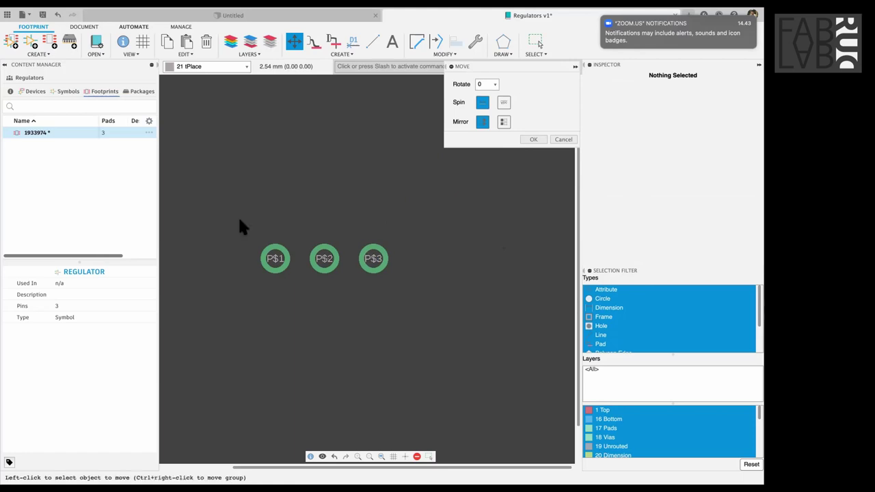
key(Escape)
- Select all three pads and move them together as one group
drag(240, 226, 449, 307)
click(449, 307)
key(super+a)
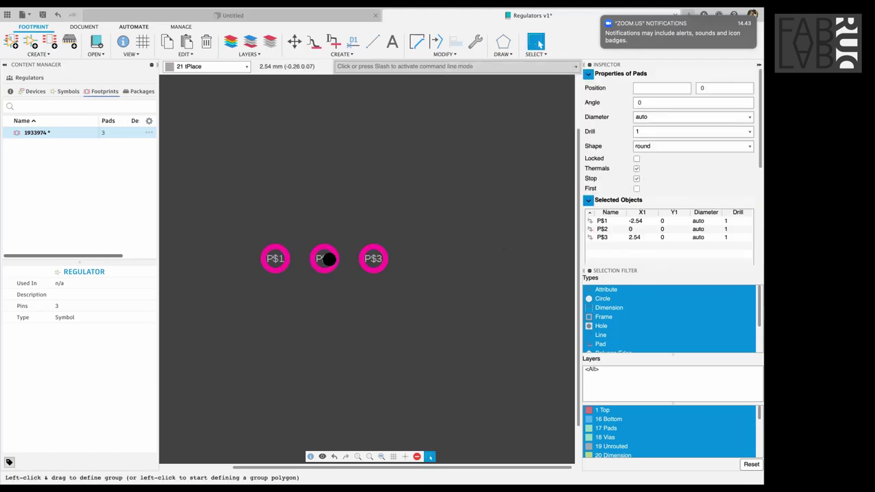
key(m)
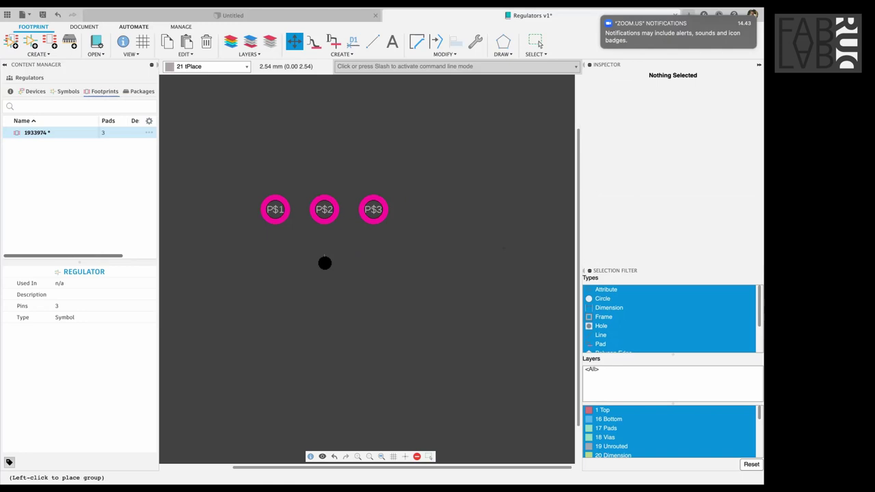
click(313, 258)
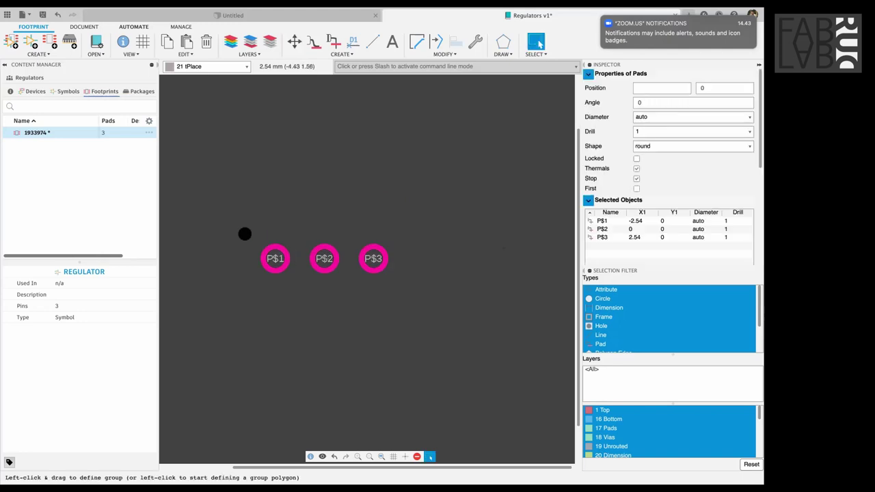
click(219, 215)
key(Escape)
- Box-select the three pads again
drag(215, 209, 442, 307)
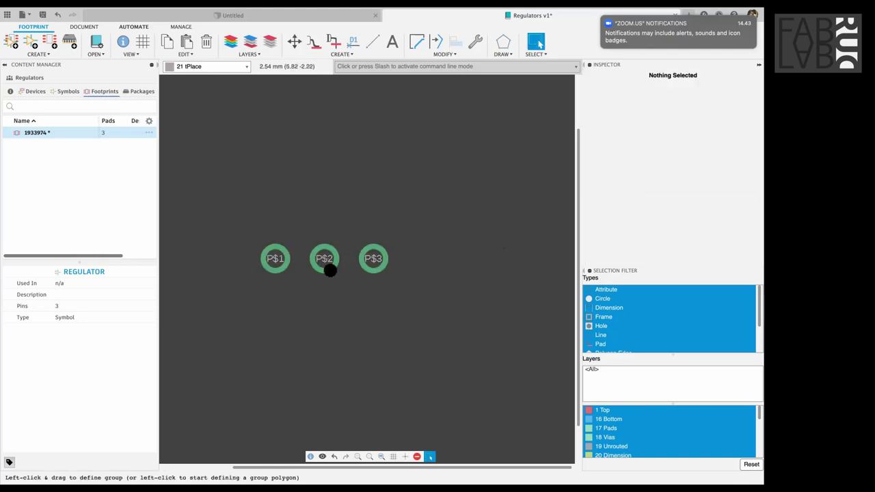
drag(318, 254, 198, 221)
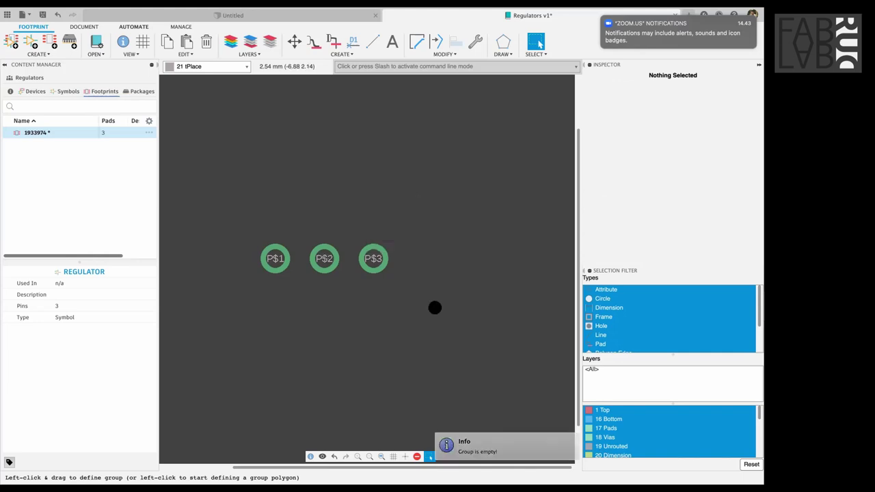
click(324, 256)
drag(526, 208, 300, 213)
drag(254, 228, 417, 294)
click(324, 255)
drag(369, 231, 439, 308)
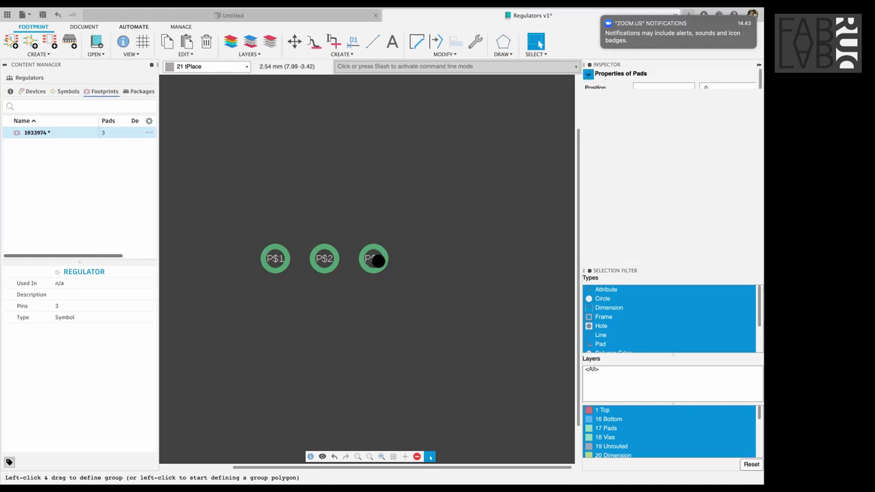
- Move the pad group down 2.54 mm, then bring up the regulator datasheet
key(m)
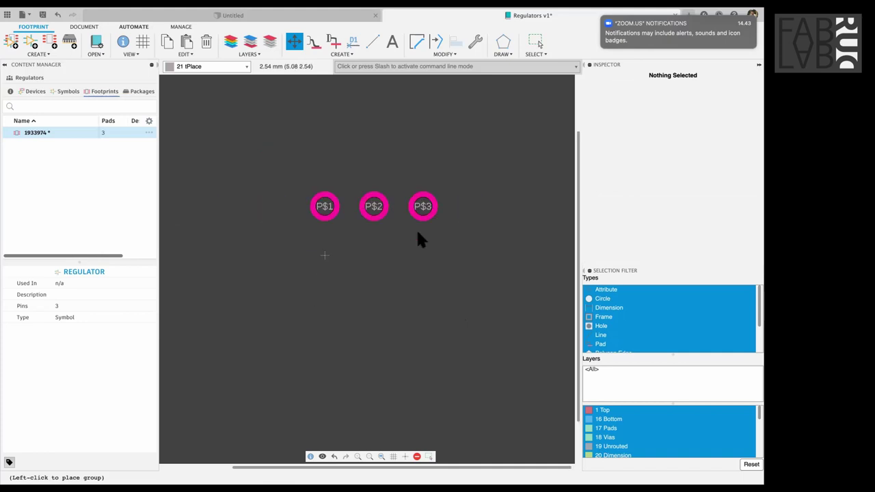
scroll(401, 202, up, 3)
scroll(401, 202, down, 3)
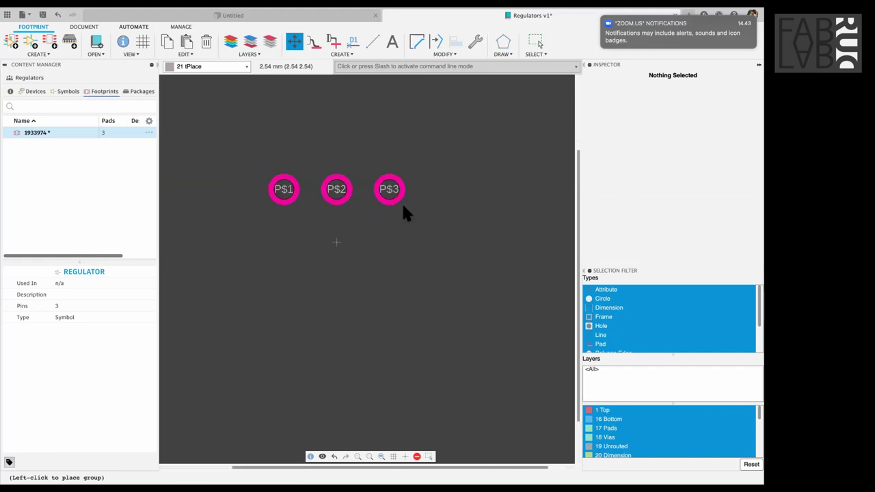
click(415, 220)
key(Escape)
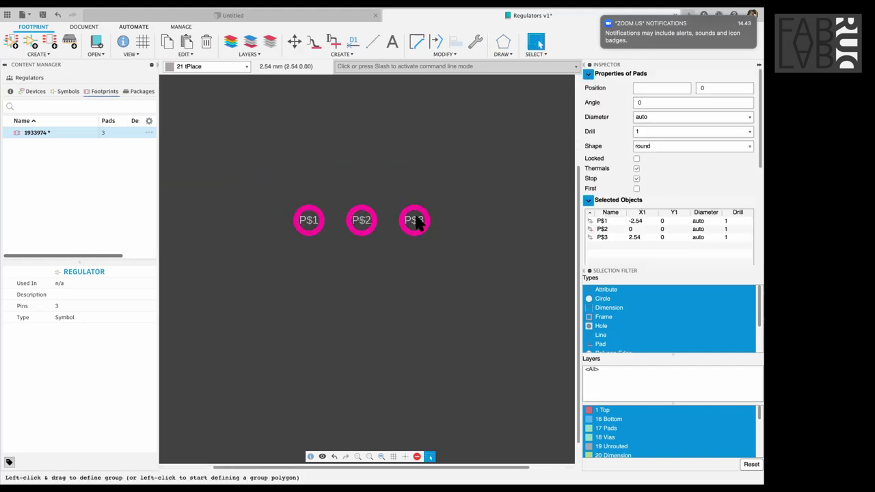
drag(362, 222, 362, 275)
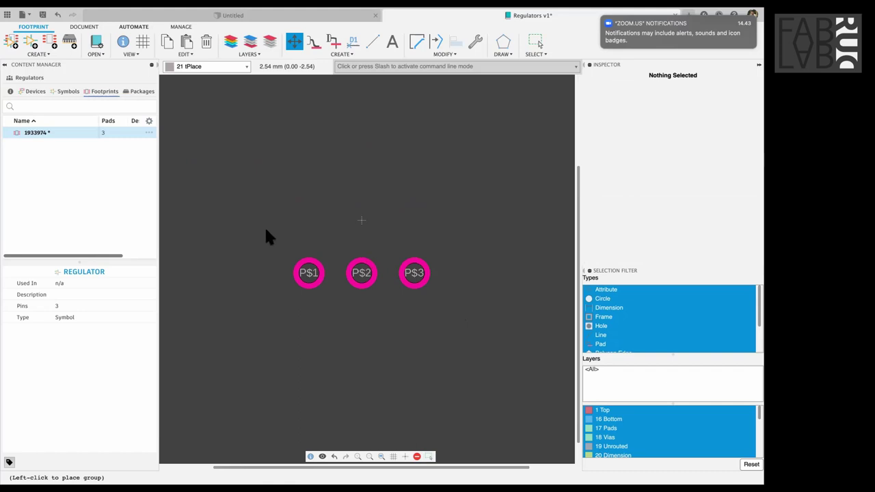
key(ctrl+Left)
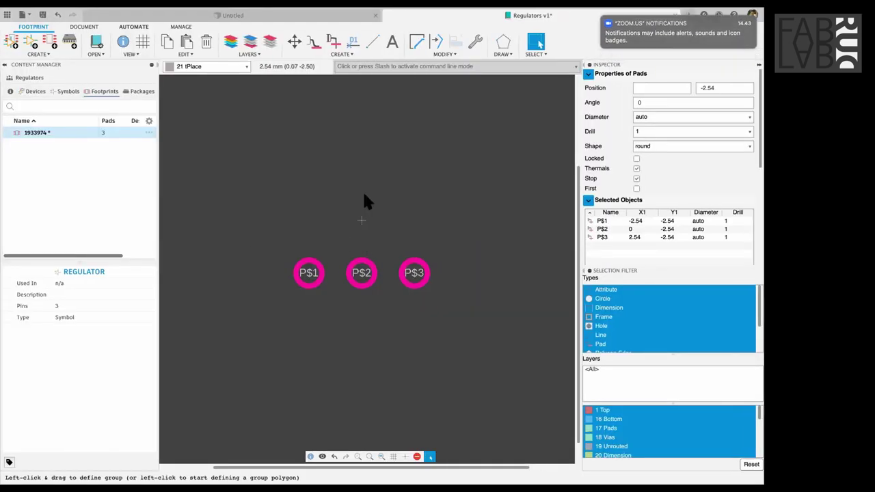
- Raise the pad group to Y 2.54
ctrl+right_click(362, 191)
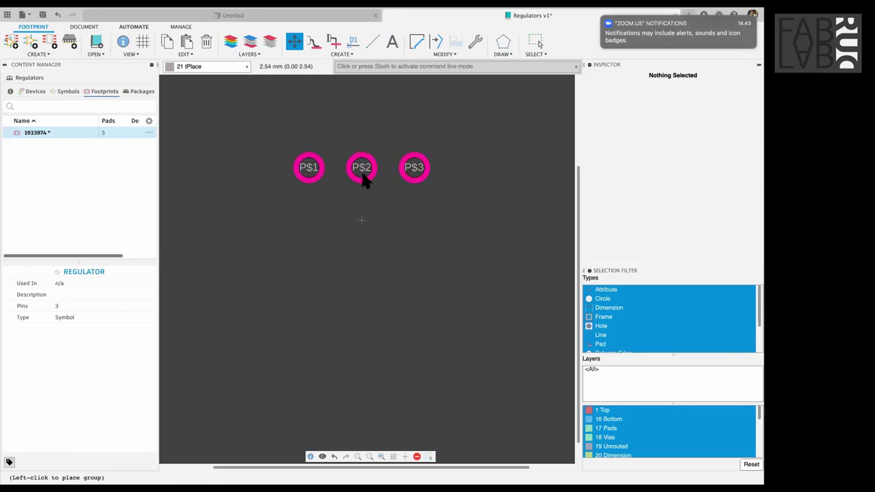
click(273, 111)
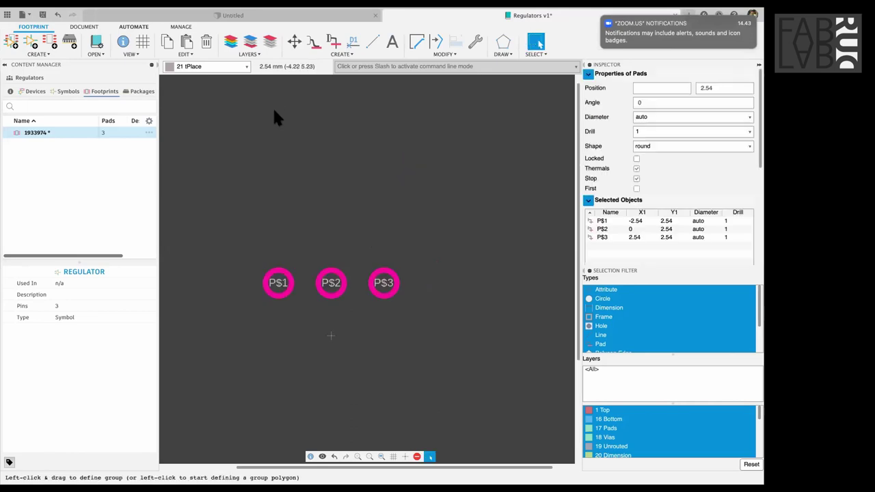
scroll(273, 118, down, 5)
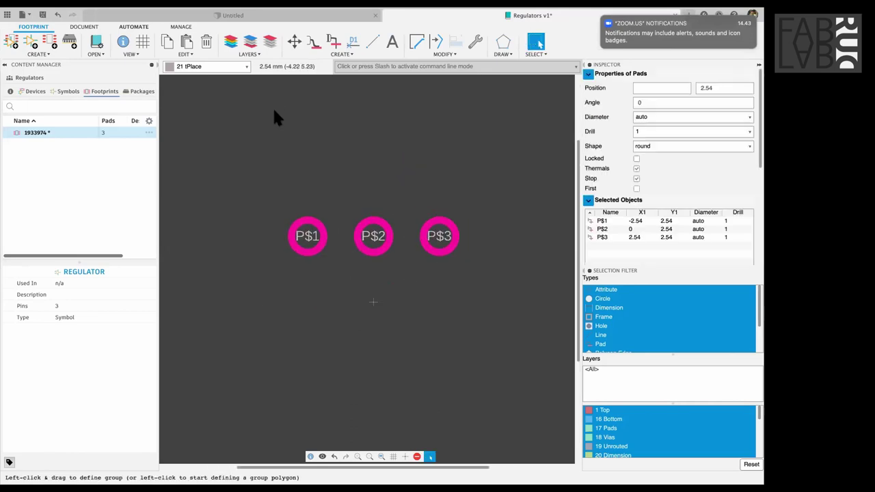
- From the datasheet, calculate half the 11.60 mm body width (11,6/2 = 5.8) in Spotlight
key(ctrl+Left)
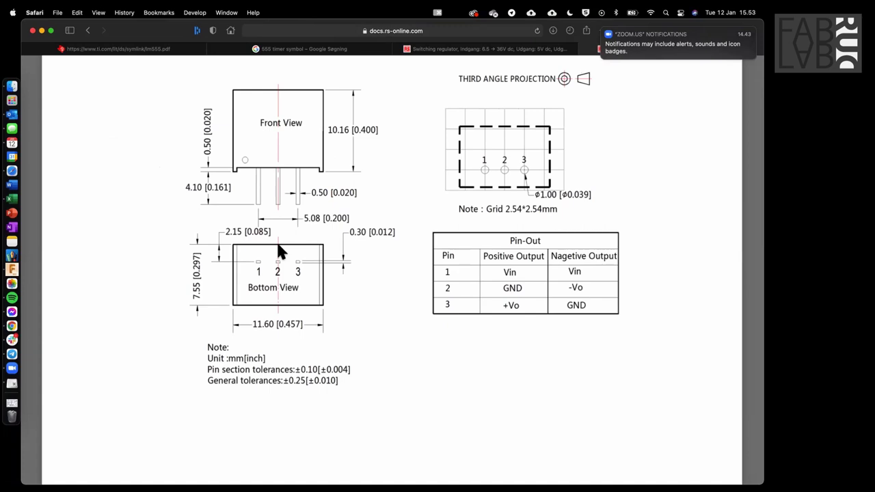
key(super+space)
text(11,6)
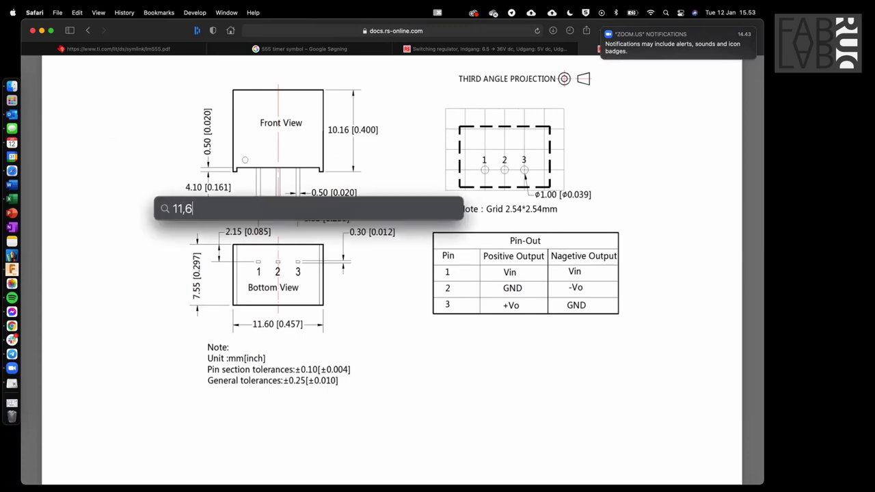
text(/2)
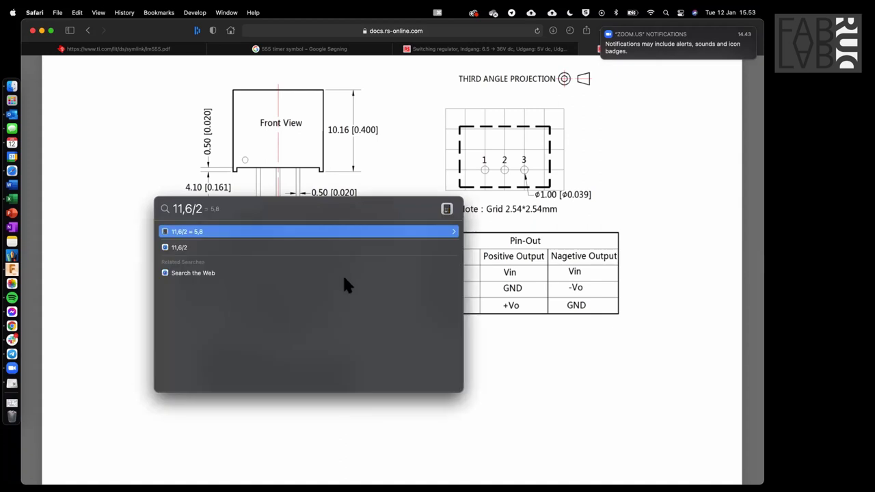
key(Escape)
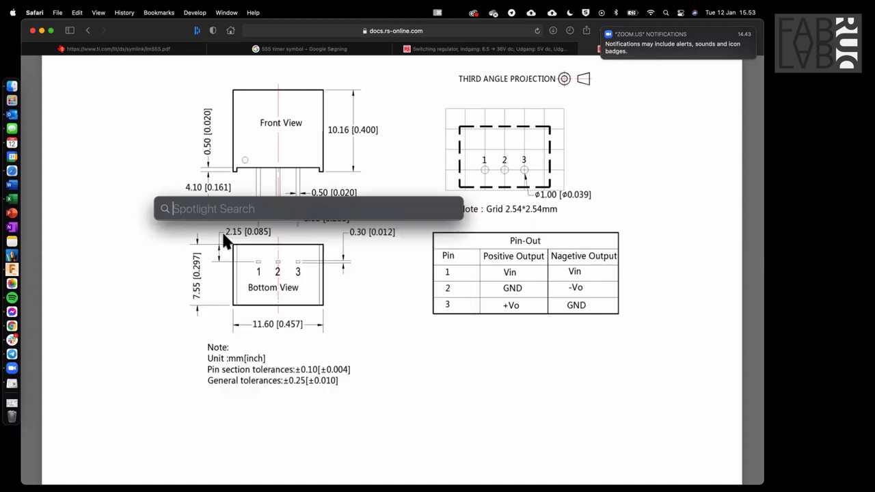
key(super+Tab)
- Change the footprint grid size to 5.8 mm and dismiss the stray Spotlight search
click(154, 66)
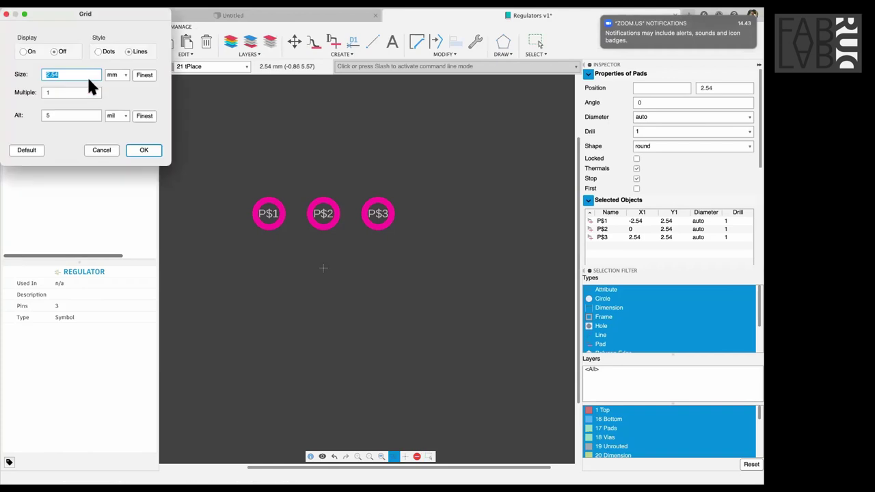
text(5.)
text(08)
key(Return)
key(super+space)
text(5,8)
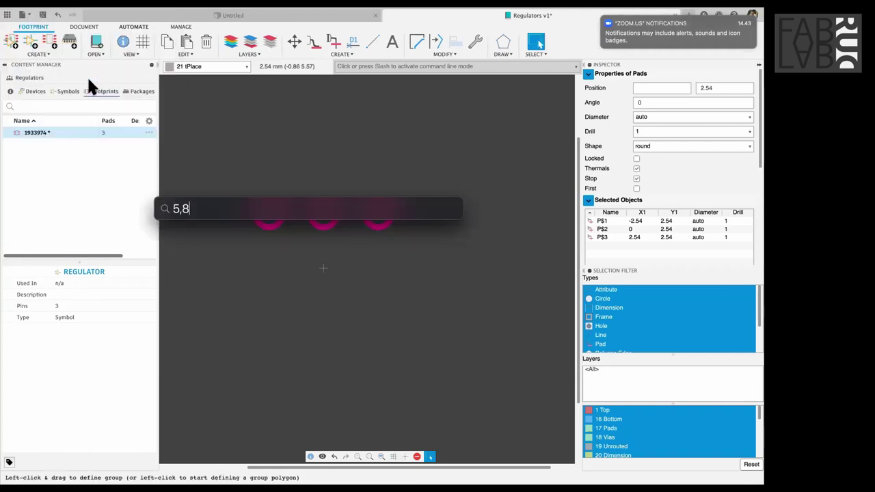
key(BackSpace)
key(BackSpace)
key(BackSpace)
key(Escape)
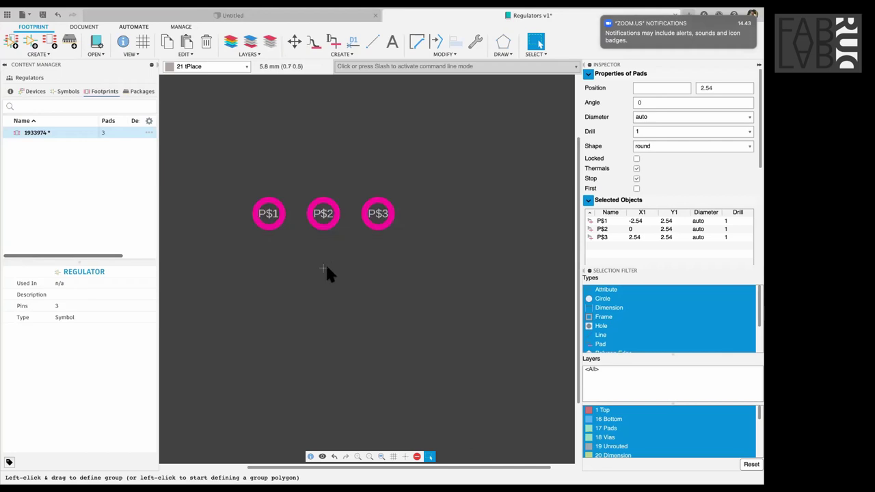
- Draw a tPlace outline line below the three pads
key(l)
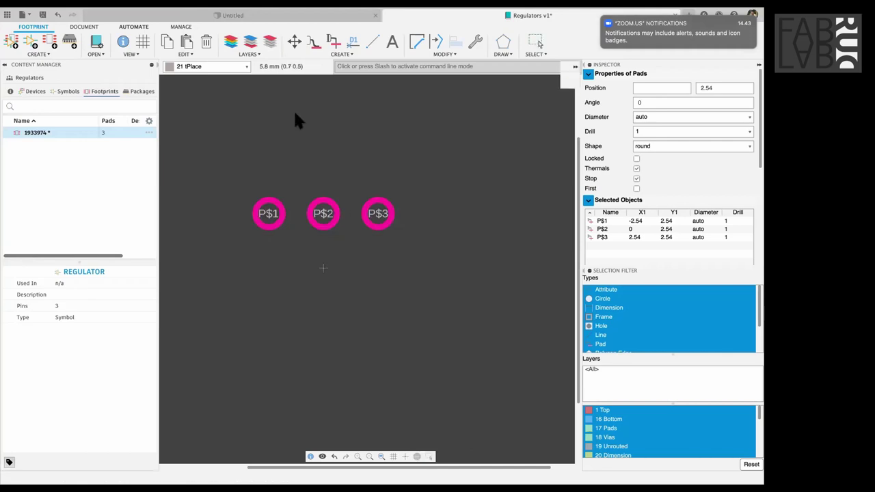
click(327, 236)
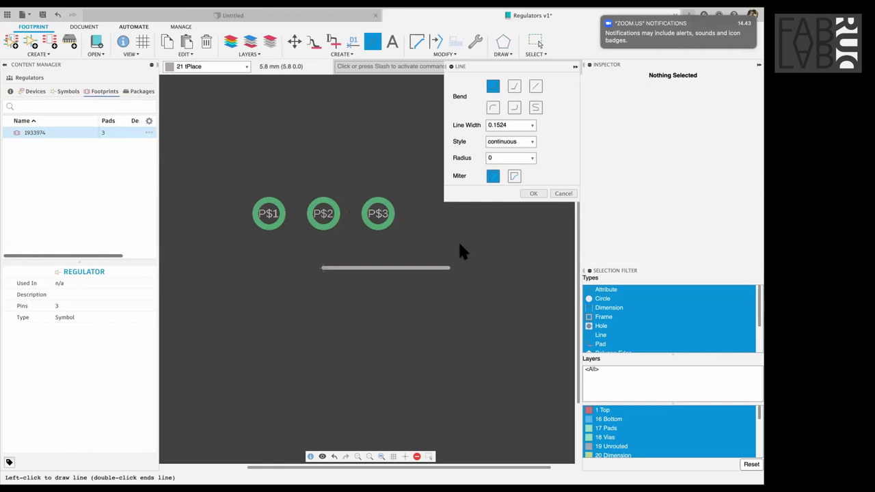
scroll(461, 253, right, 2)
click(423, 280)
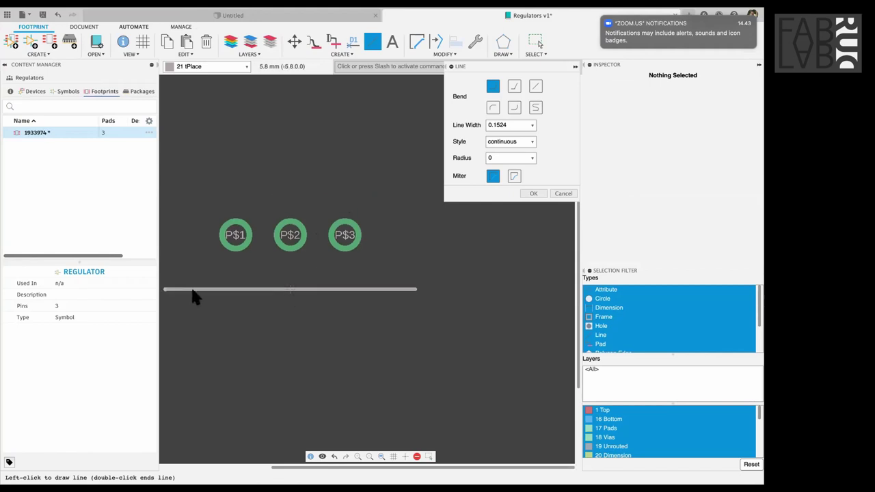
scroll(195, 296, left, 3)
key(Escape)
- Draw a matching tPlace line above the pads and check the datasheet dimensions
click(219, 150)
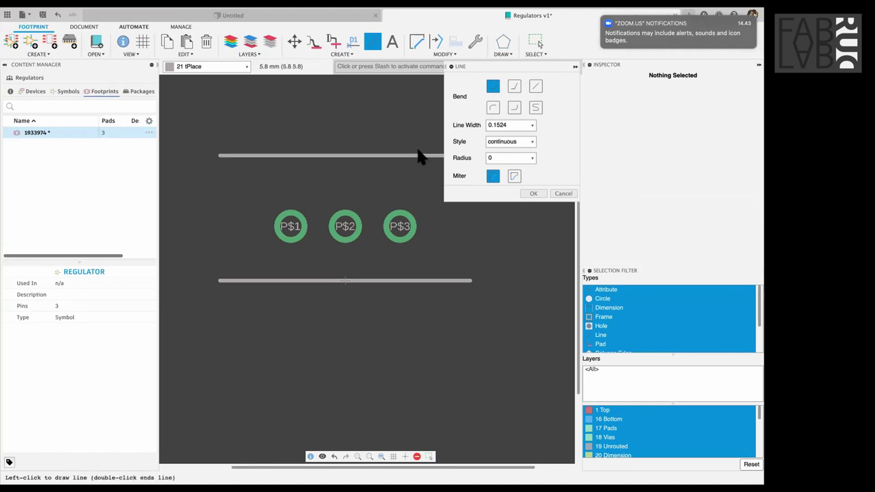
double_click(419, 157)
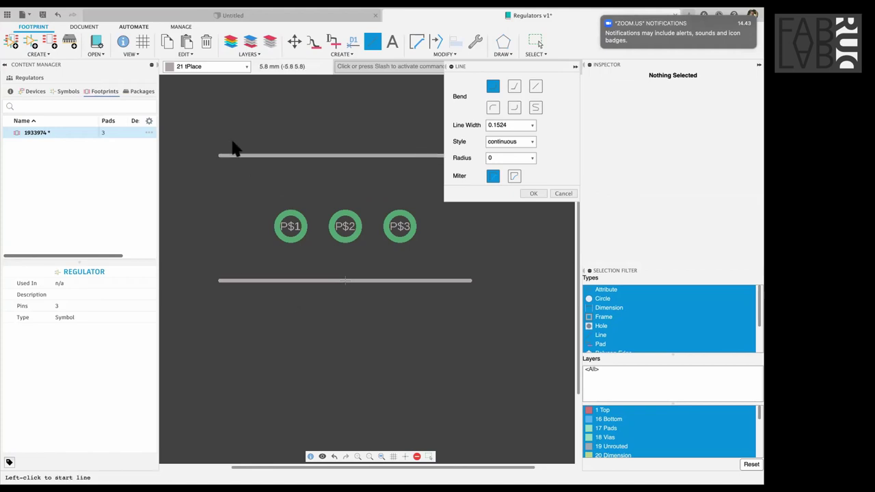
key(super+Tab)
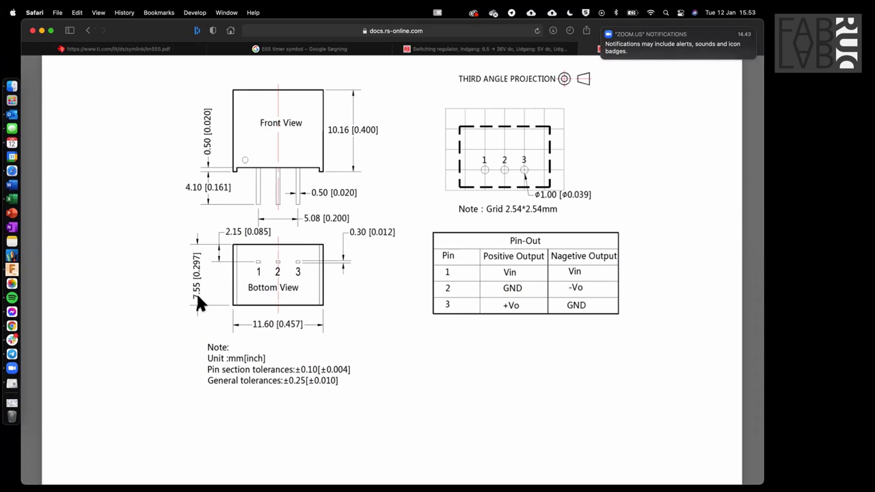
key(super+Tab)
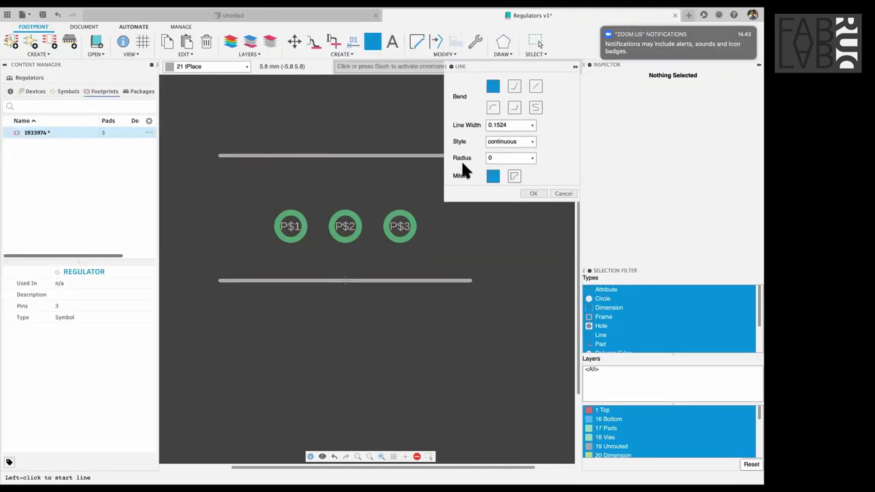
- Set the top line's end Y coordinate to 7.55 in the Inspector
key(Escape)
key(Escape)
click(369, 155)
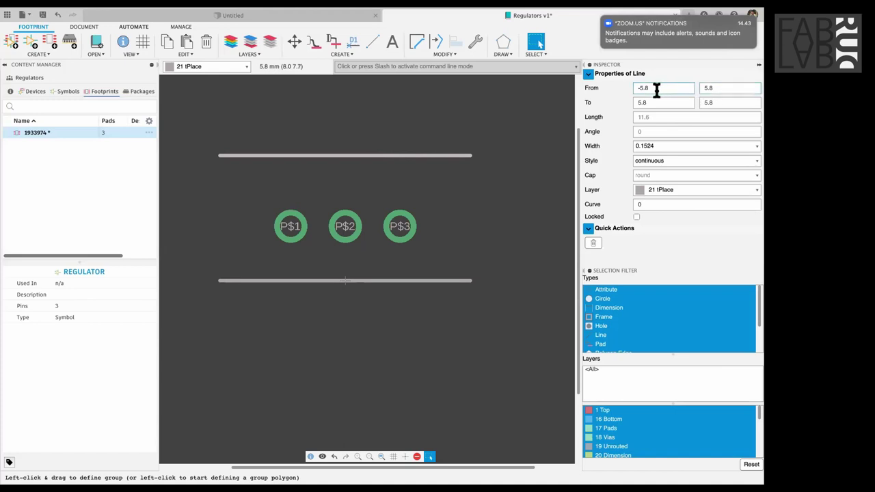
click(719, 102)
key(shift+Left)
key(BackSpace)
text(5)
key(Return)
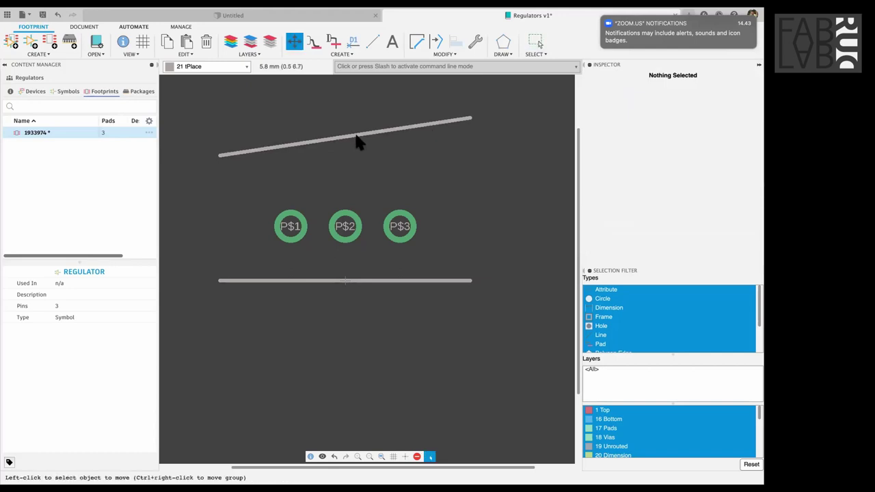
- Set the top line's start Y to 7.55 as well so it stays level
click(227, 152)
key(m)
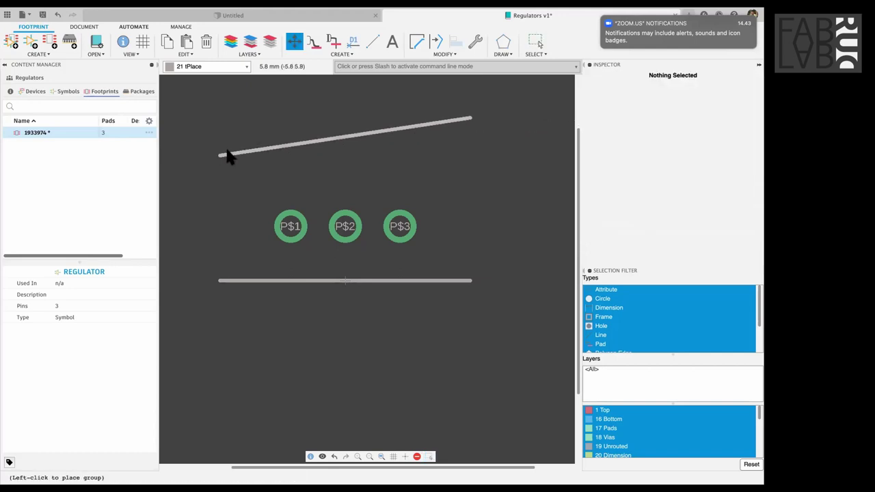
key(Escape)
click(715, 88)
key(BackSpace)
text(55)
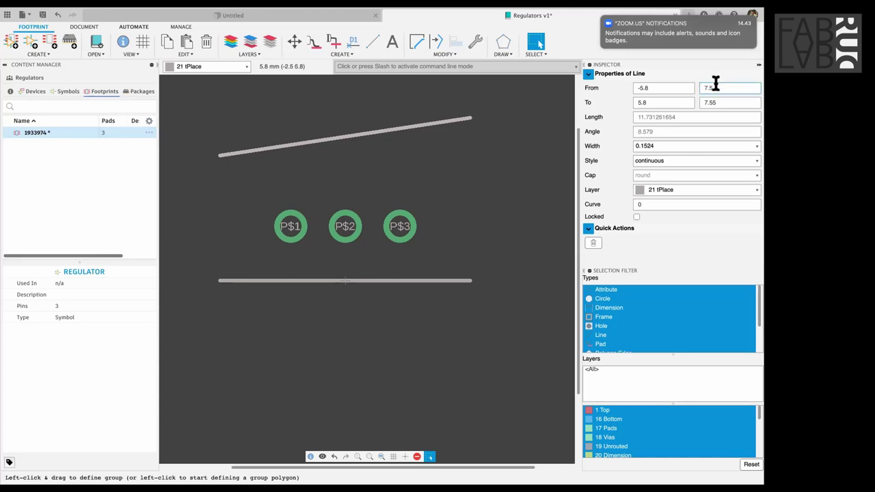
key(Return)
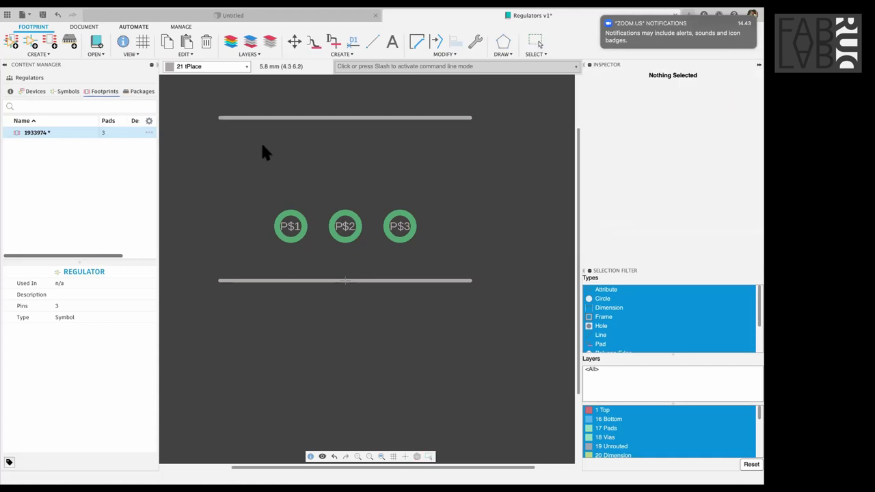
- Draw the left and right vertical tPlace side lines
key(l)
click(217, 140)
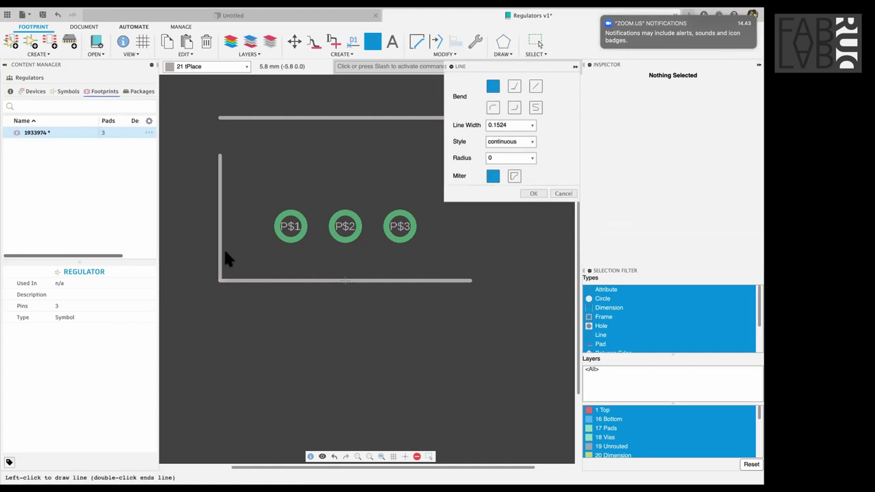
click(415, 302)
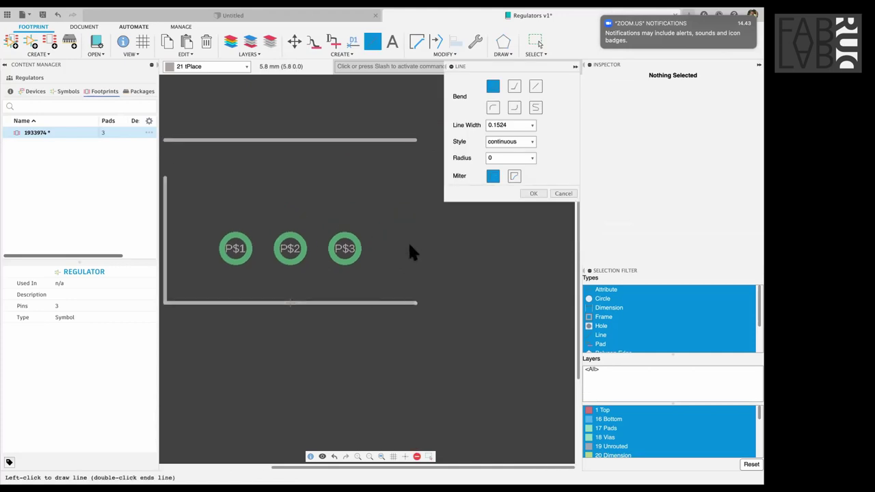
double_click(410, 193)
scroll(298, 190, left, 5)
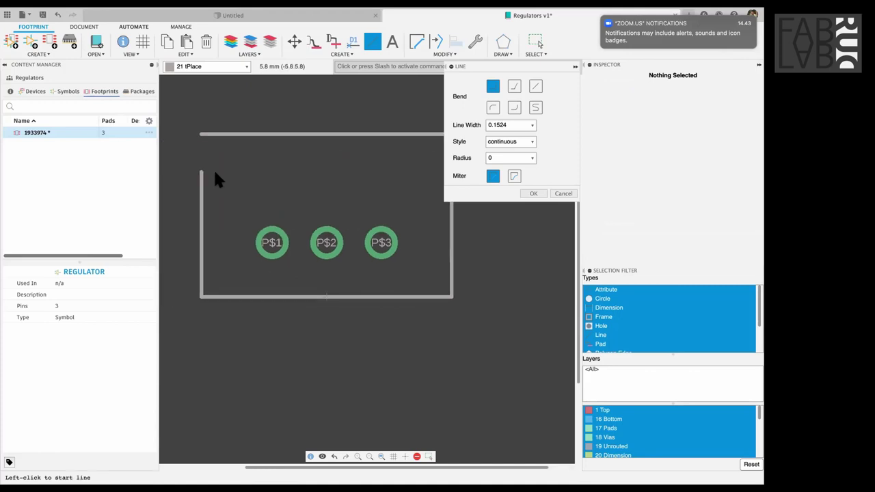
key(Escape)
- Extend the left side line up to the top line by editing its start Y
click(201, 175)
double_click(709, 87)
text(5.)
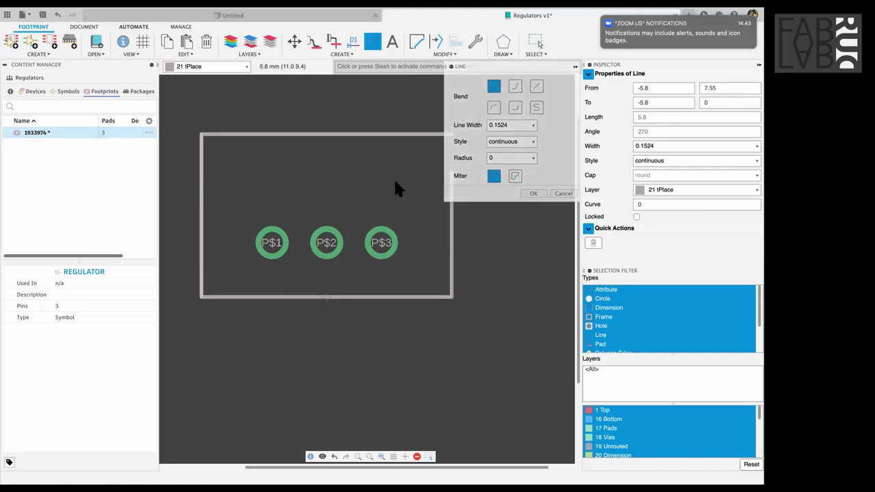
scroll(395, 179, down, 5)
scroll(394, 178, up, 5)
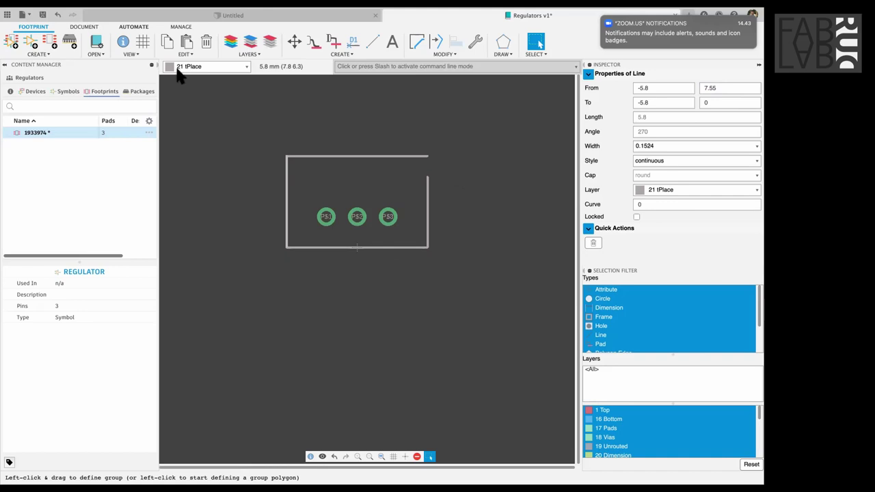
- Set the grid to 1 mm and move the right side line's end toward the top corner
click(143, 41)
key(BackSpace)
key(BackSpace)
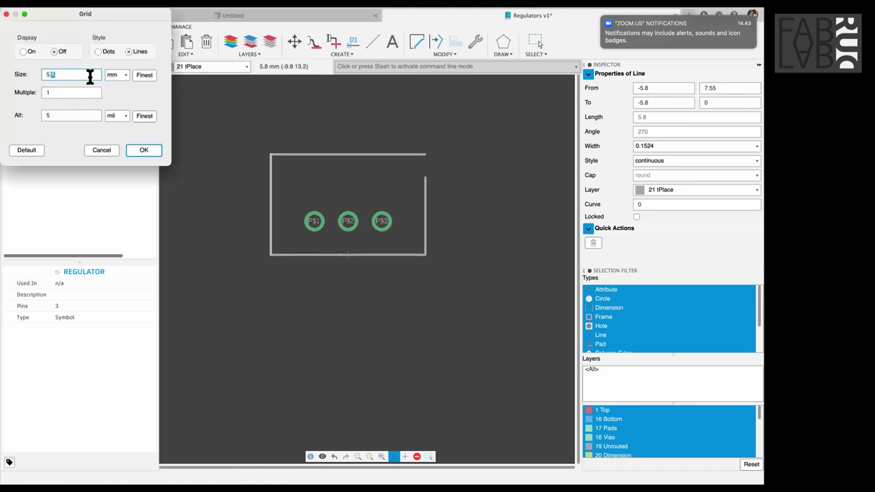
text(1)
key(Return)
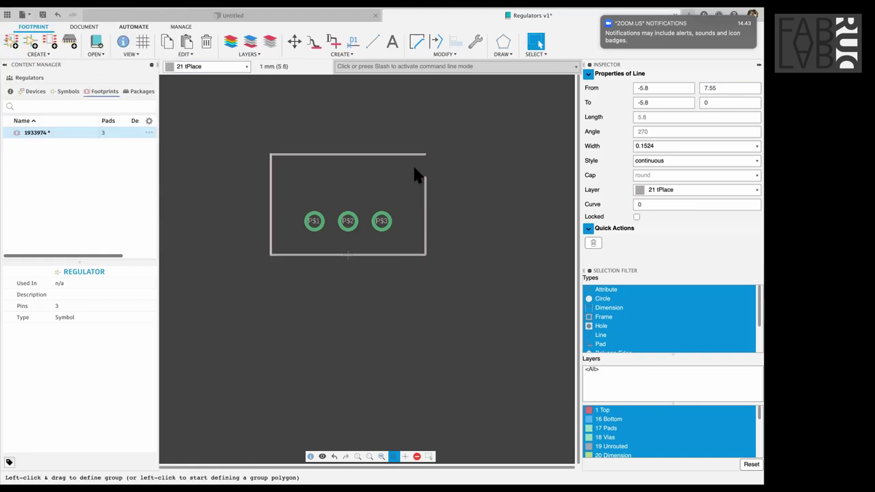
scroll(416, 174, up, 3)
key(m)
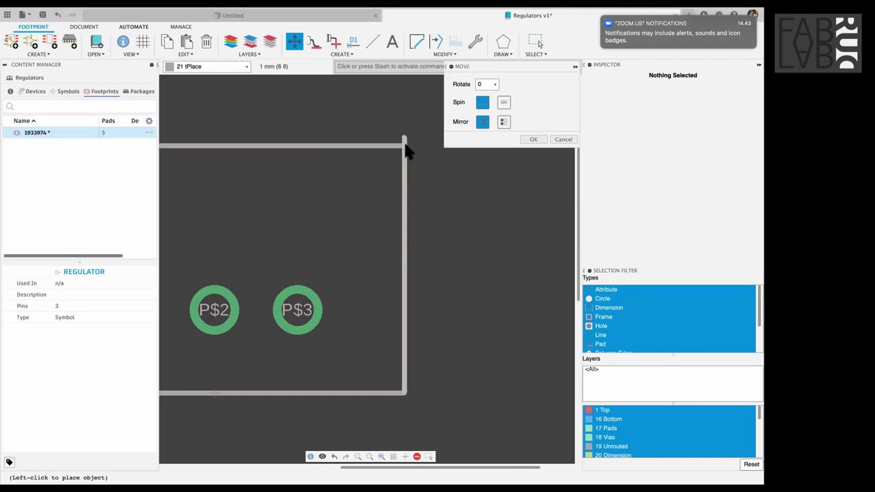
scroll(406, 151, up, 3)
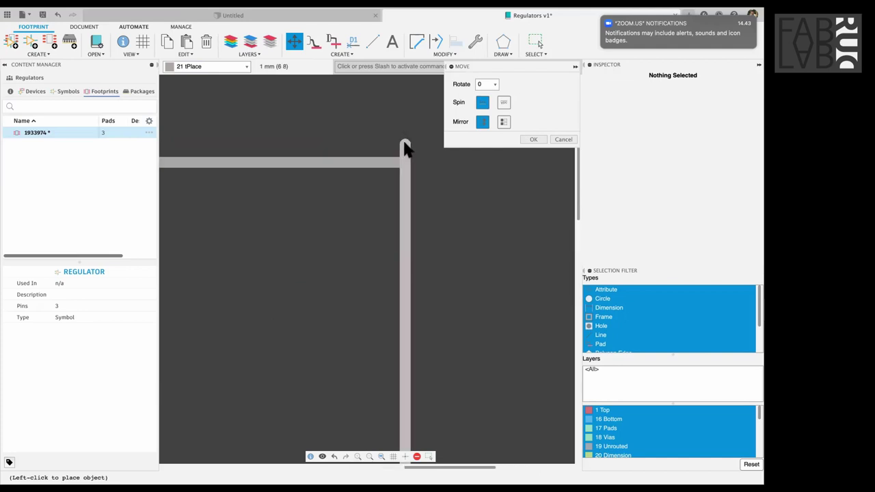
alt+click(404, 163)
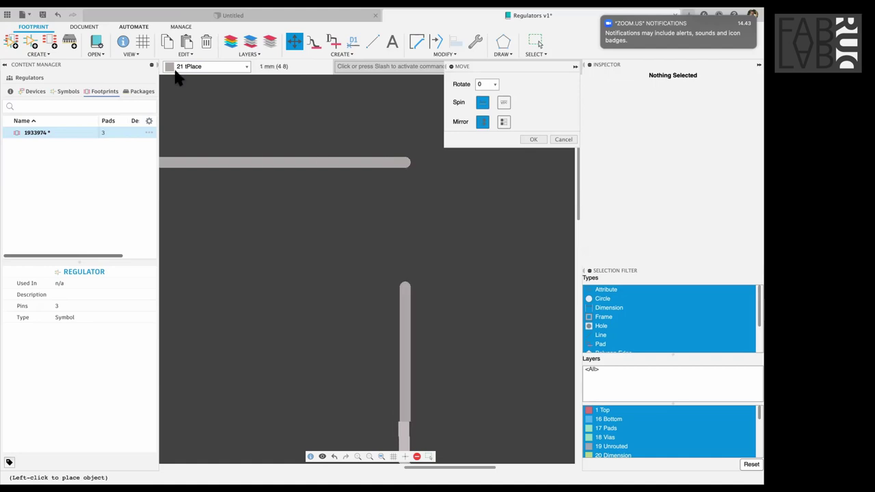
- Set the alternate grid to 0.1 mm and join the right line to the top corner
click(143, 42)
click(96, 116)
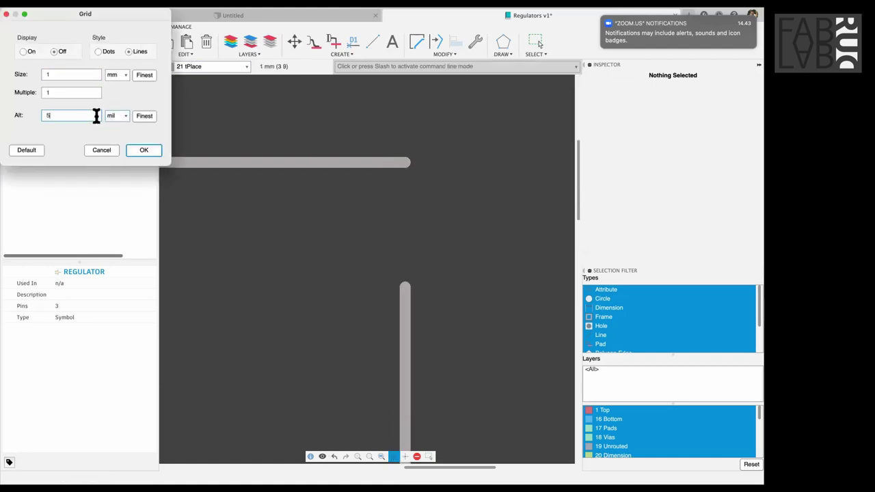
click(121, 116)
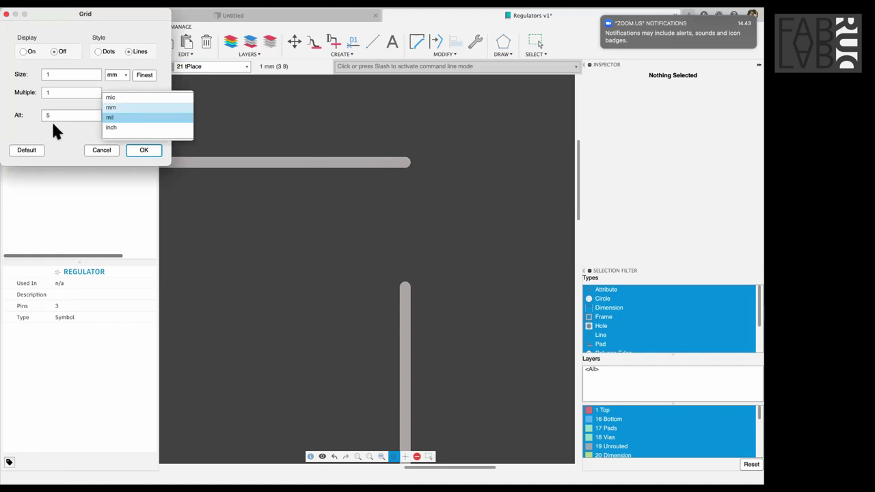
click(13, 115)
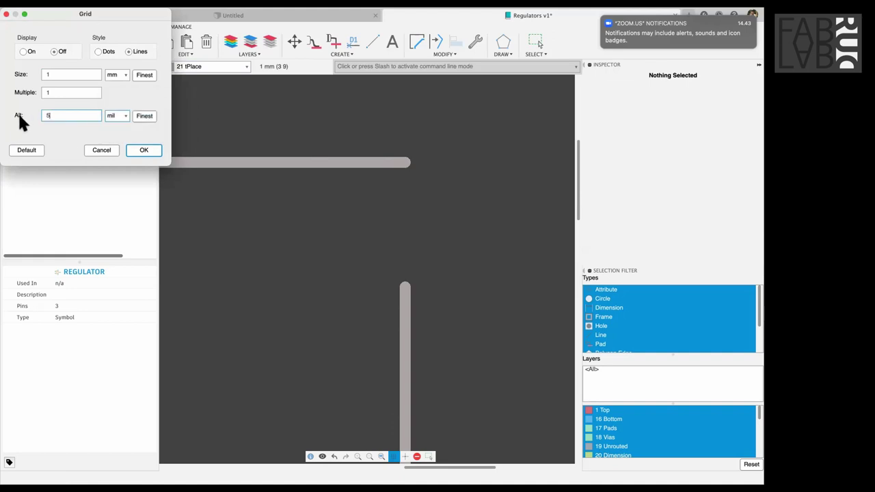
click(114, 115)
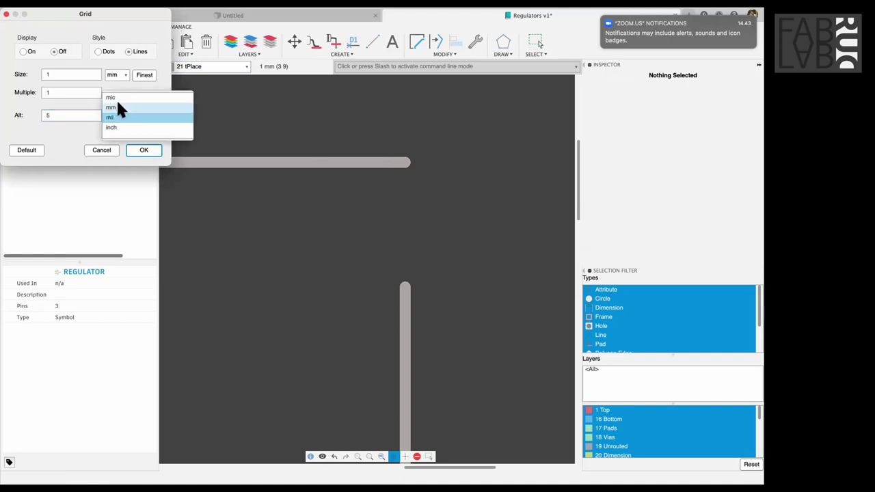
click(113, 107)
double_click(60, 117)
text(0.1)
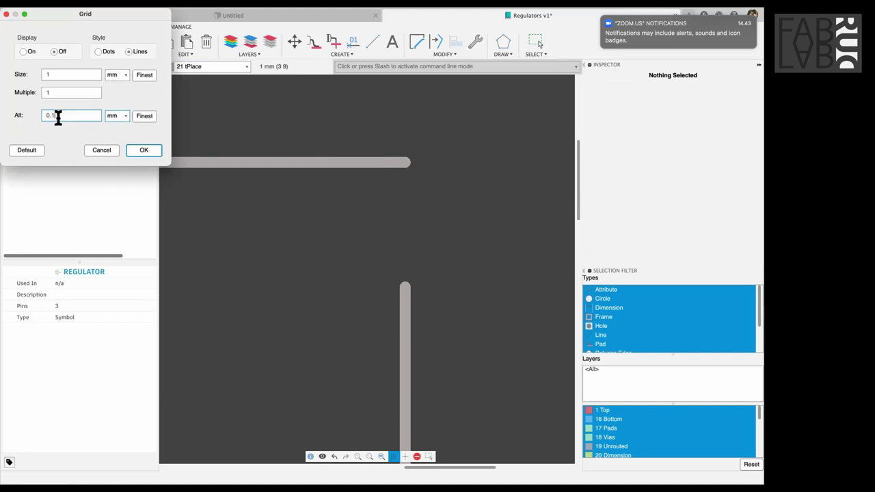
key(Return)
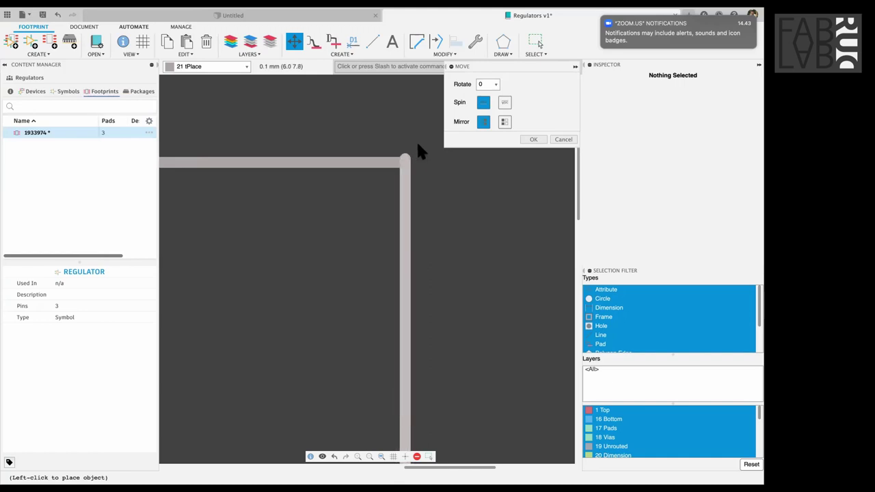
click(404, 157)
click(405, 158)
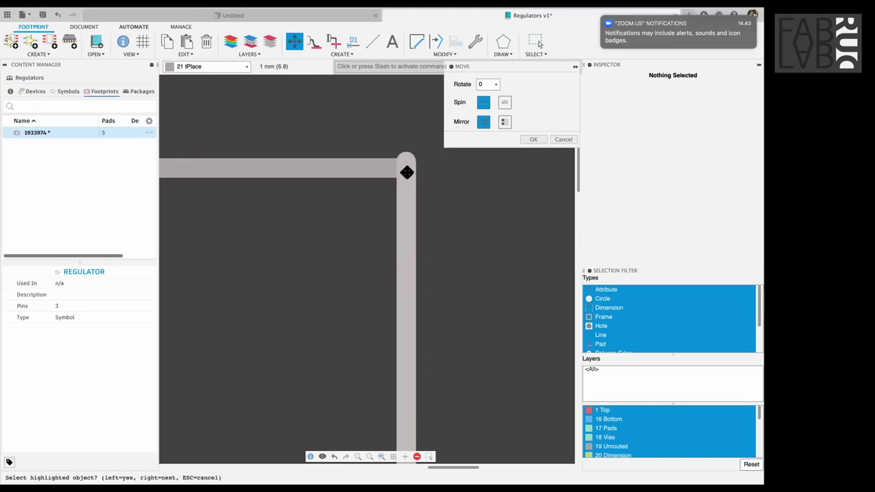
- Set a finer alternate grid step
click(142, 42)
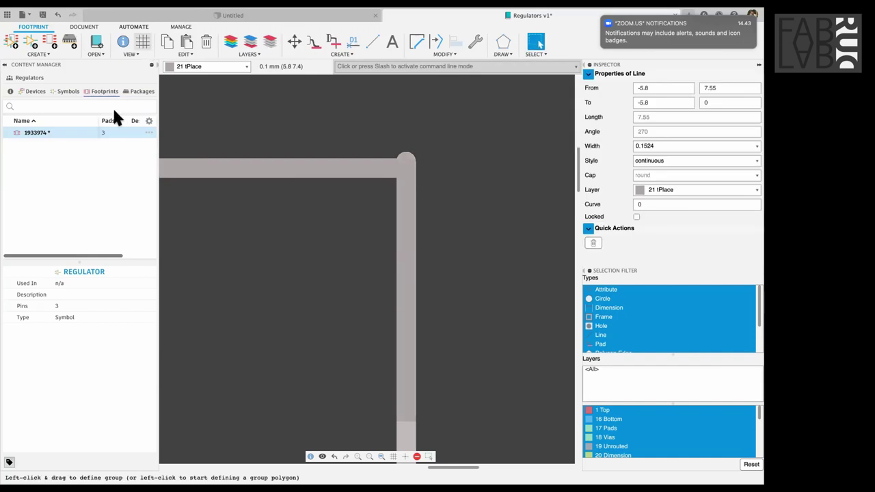
click(91, 116)
key(BackSpace)
key(Return)
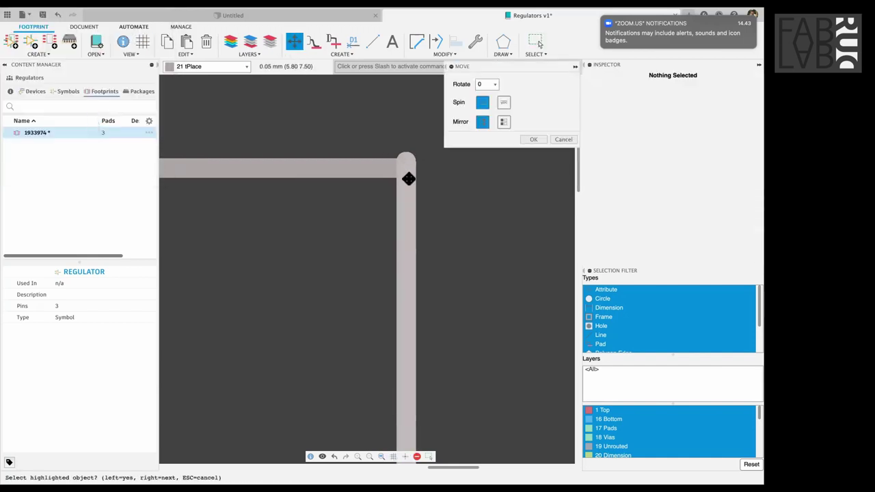
- Move the vertical outline line to close the rectangle around the pads, then check the datasheet
click(410, 186)
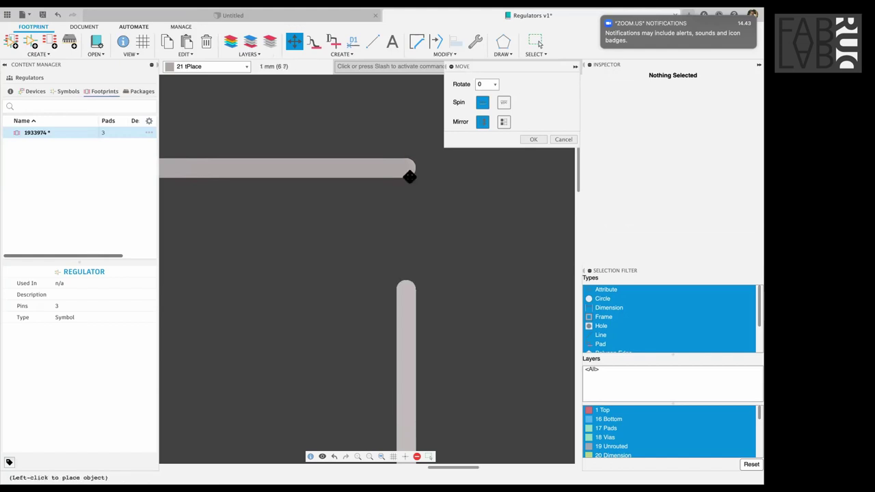
click(430, 117)
scroll(362, 147, up, 5)
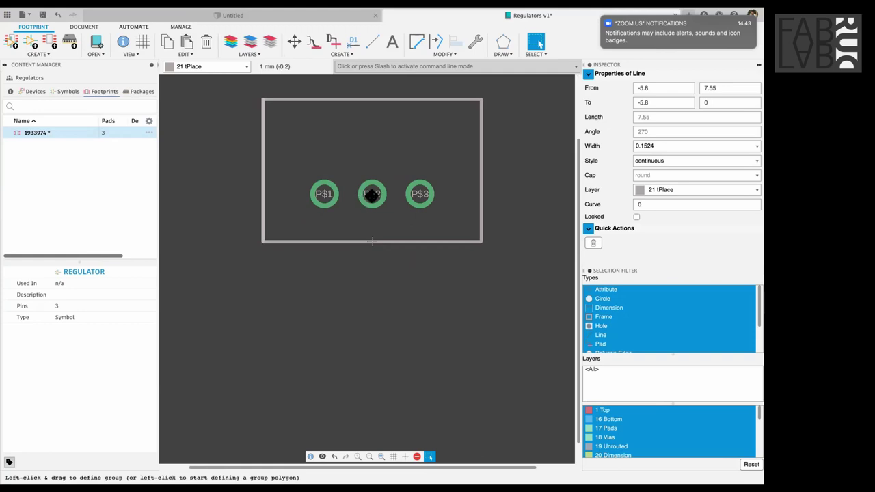
key(ctrl+Left)
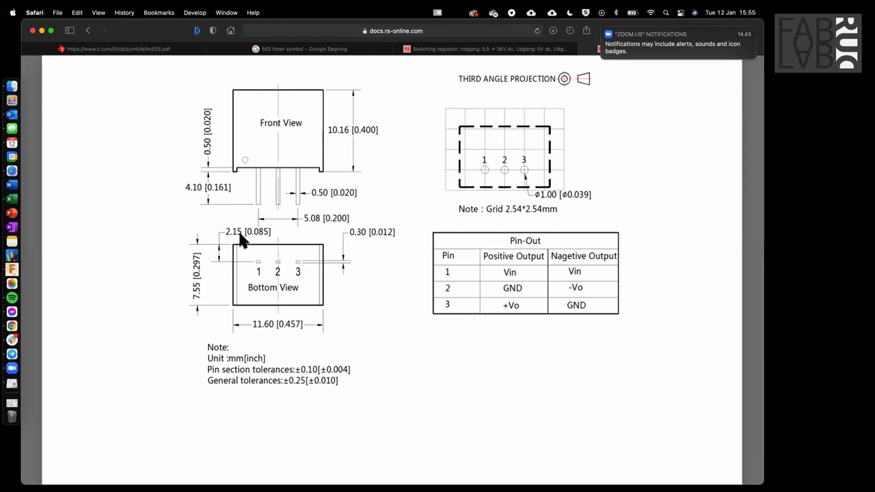
key(ctrl+Right)
- Set the three pads' Y position to 2.15 in the Inspector
key(super+a)
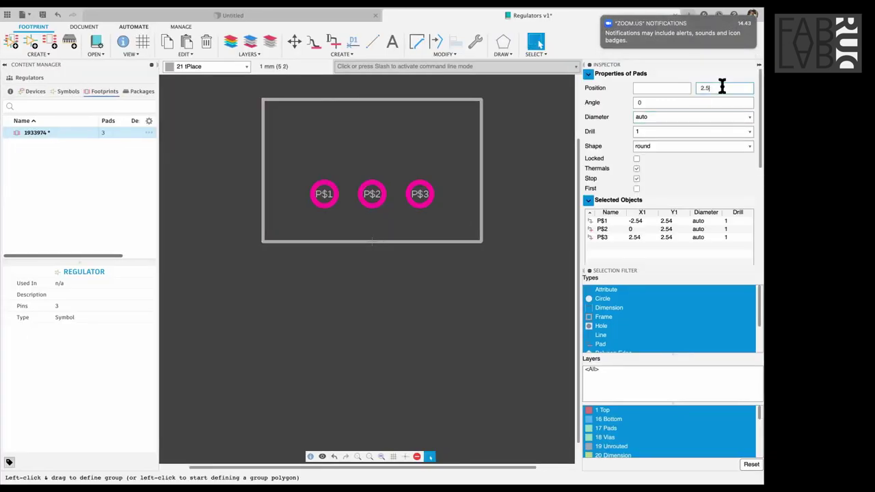
key(Return)
key(Escape)
drag(285, 171, 445, 226)
click(725, 90)
text(5)
key(Return)
key(Escape)
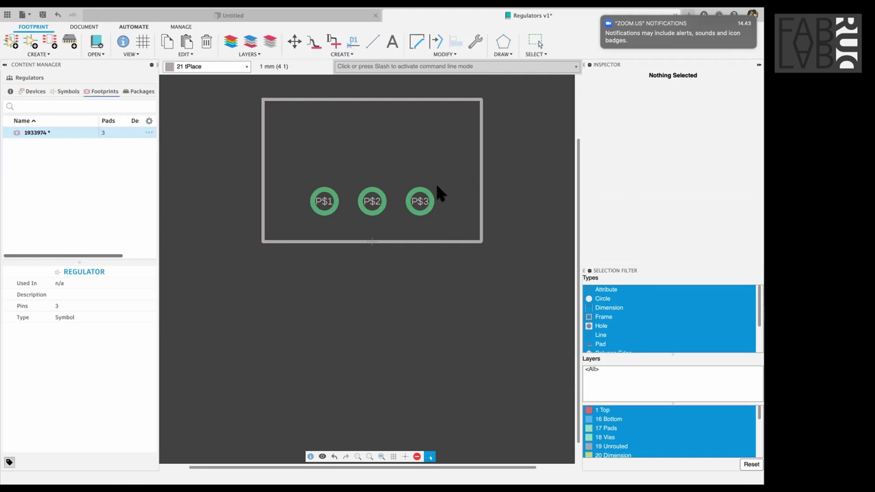
- Select the outline and pads together and move the footprint to centre it on the origin
drag(241, 86, 527, 290)
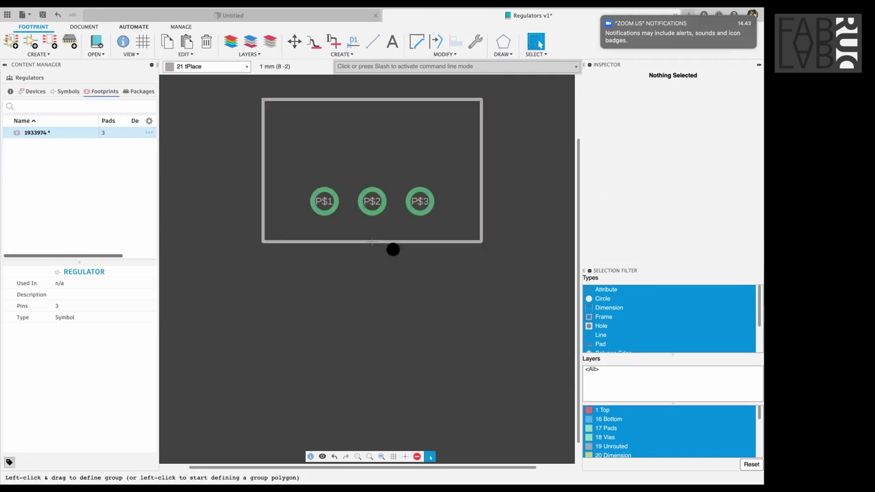
drag(369, 240, 375, 294)
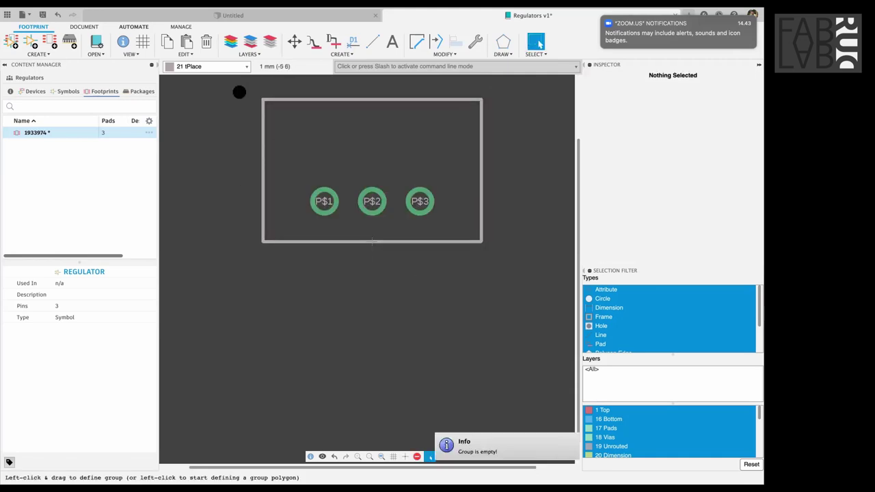
click(372, 217)
click(336, 214)
drag(239, 84, 528, 282)
drag(419, 202, 425, 255)
drag(239, 83, 514, 284)
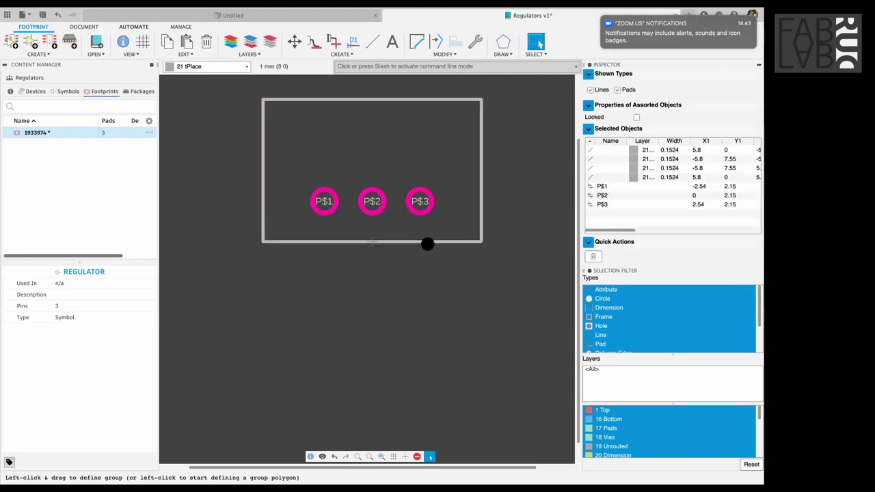
key(m)
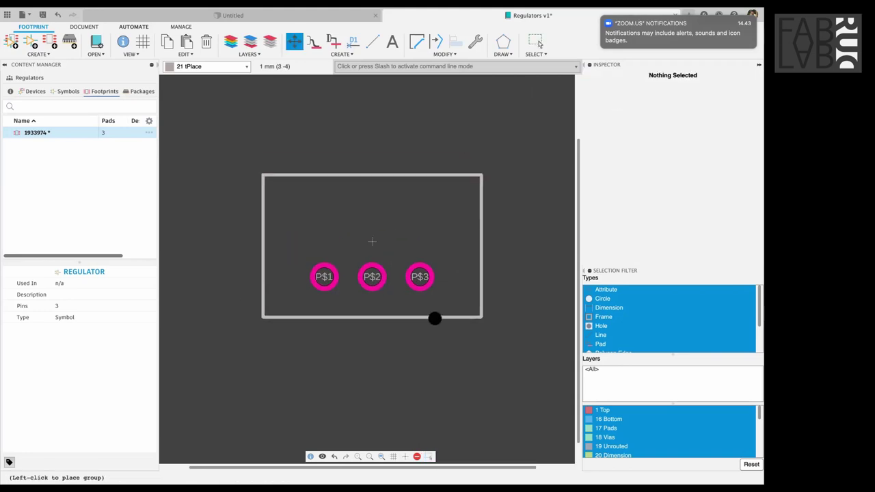
click(539, 43)
click(206, 178)
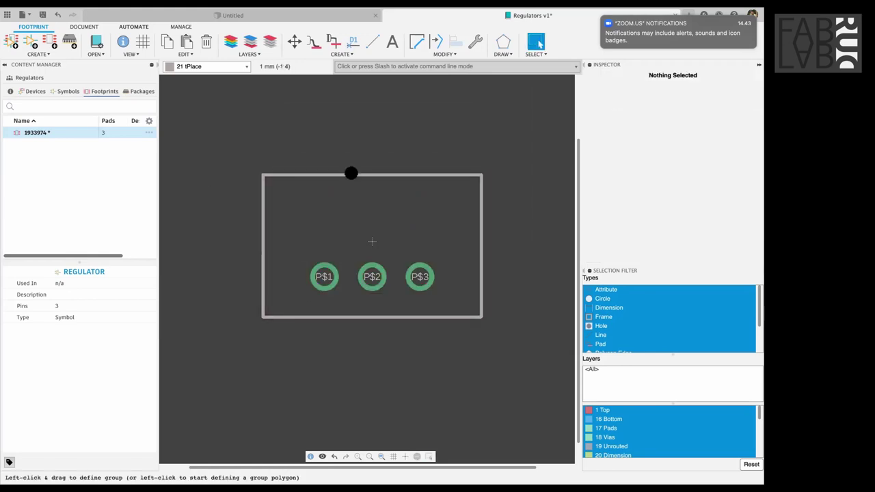
click(228, 105)
- Find the set_name_value script in the ULP list by searching 'name'
click(137, 28)
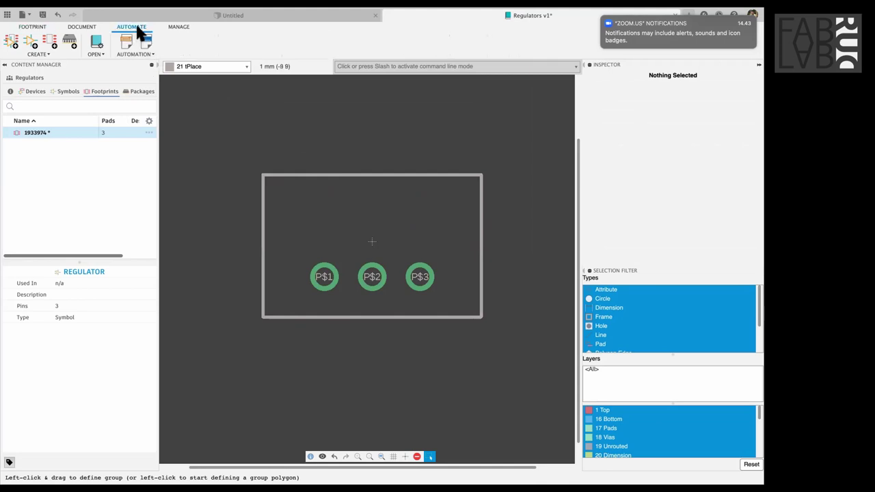
click(130, 41)
click(119, 136)
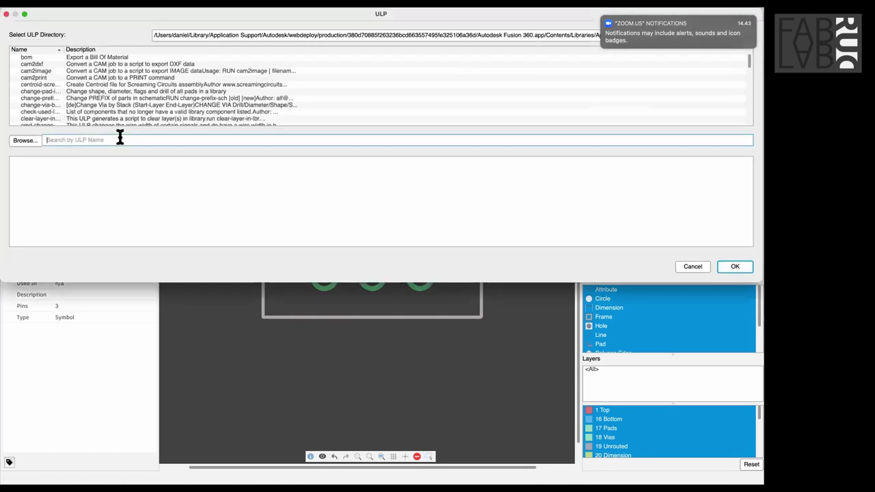
text(name)
click(69, 84)
- Run set_name_value, put >NAME above and >VALUE below the outline, and save the Regulators library
double_click(74, 85)
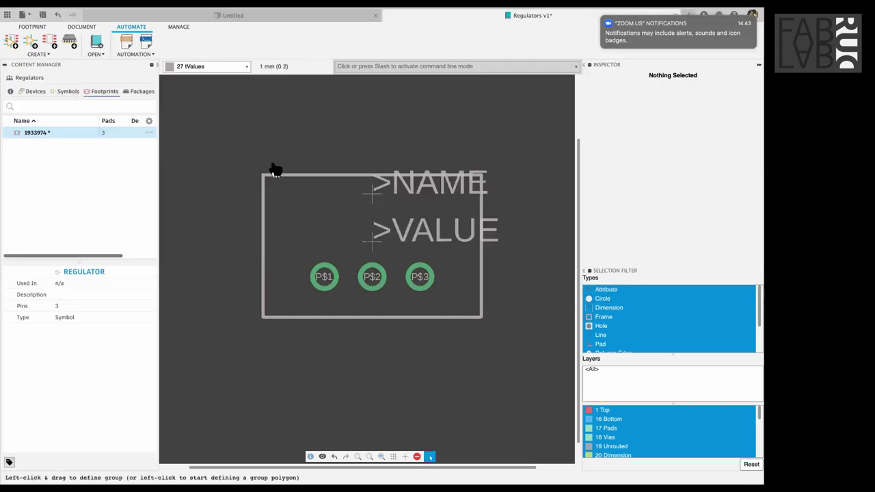
click(272, 173)
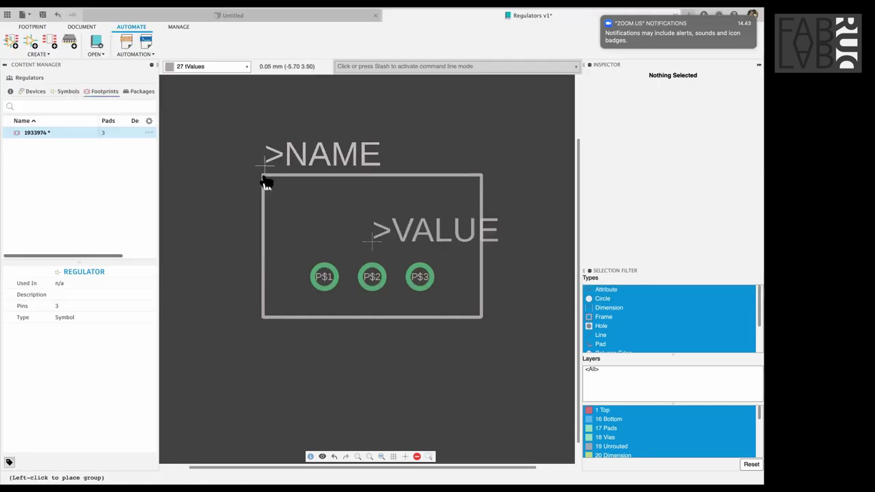
click(266, 182)
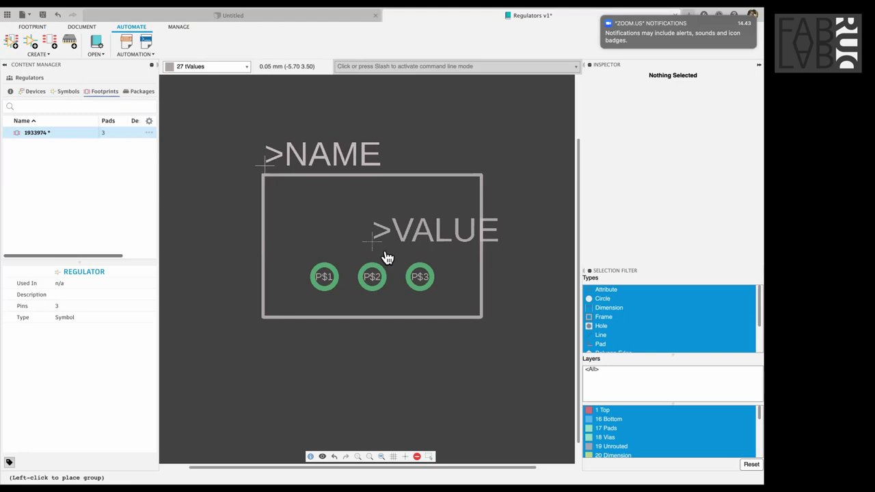
click(267, 343)
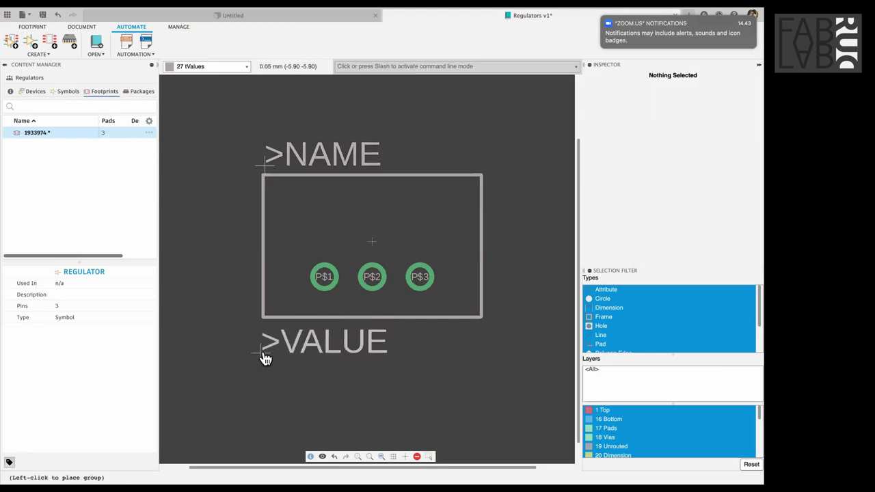
click(263, 352)
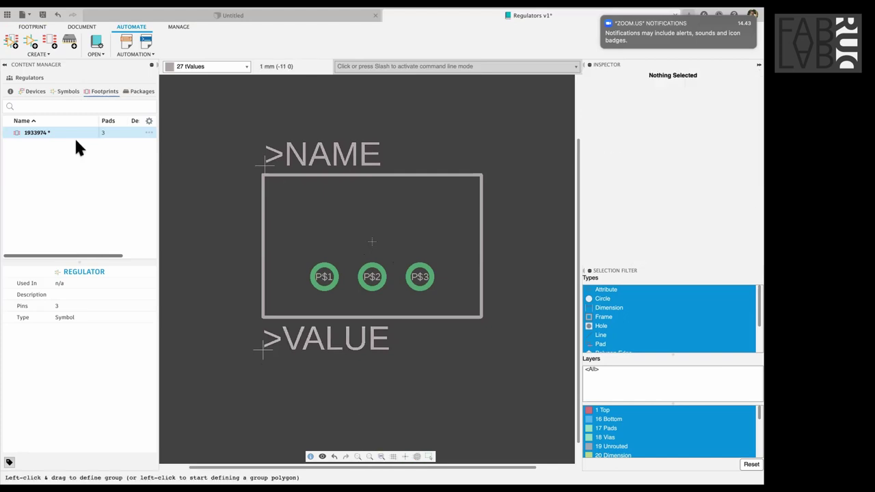
key(super+s)
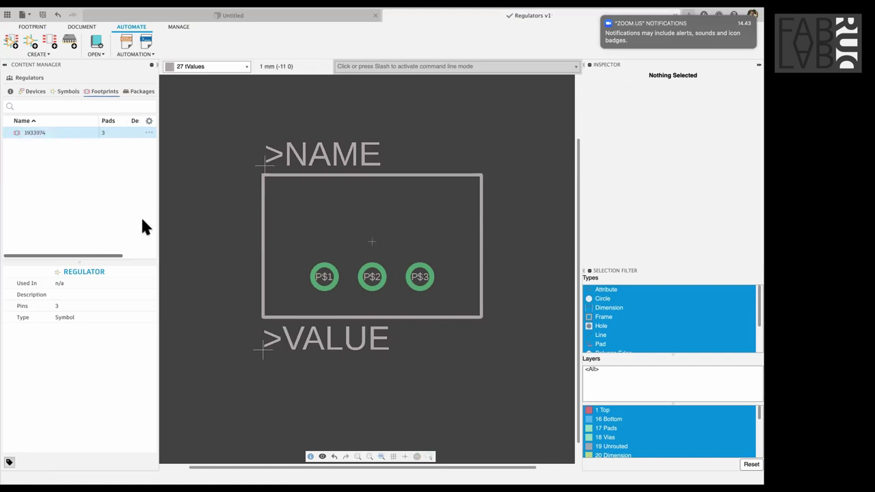
- Create a new 3D model from footprint 1933974 and save it as version v1
right_click(61, 133)
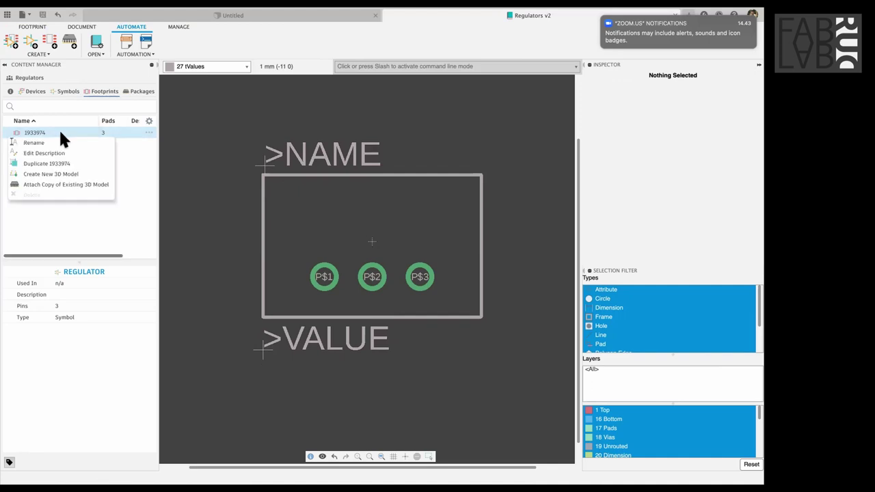
click(61, 174)
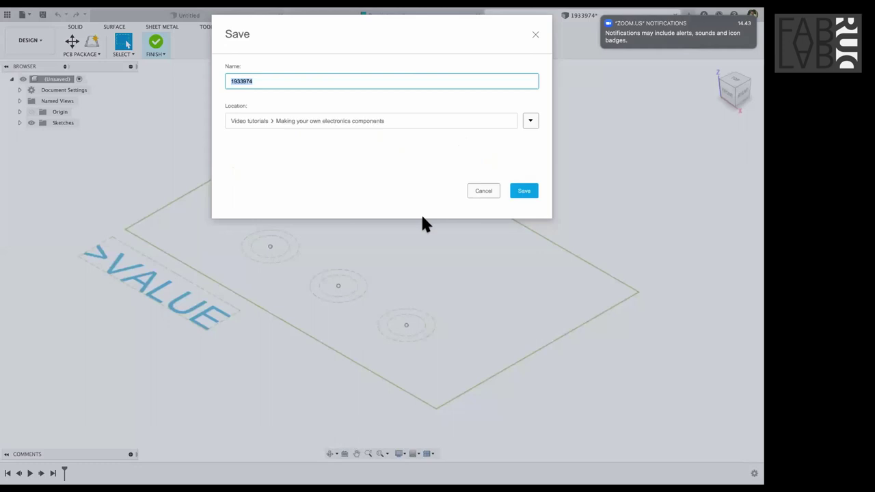
click(516, 193)
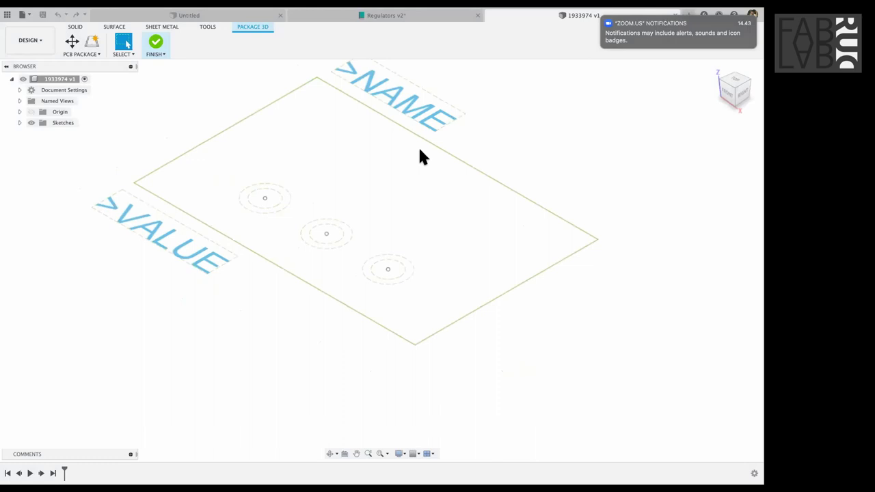
click(72, 26)
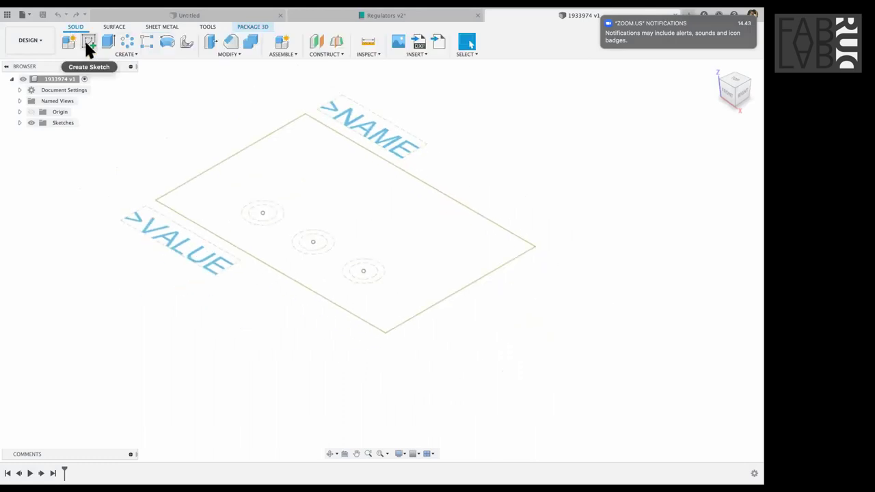
- Sketch on the footprint plane, projecting the board outline edges and the pad circles
click(86, 42)
click(398, 217)
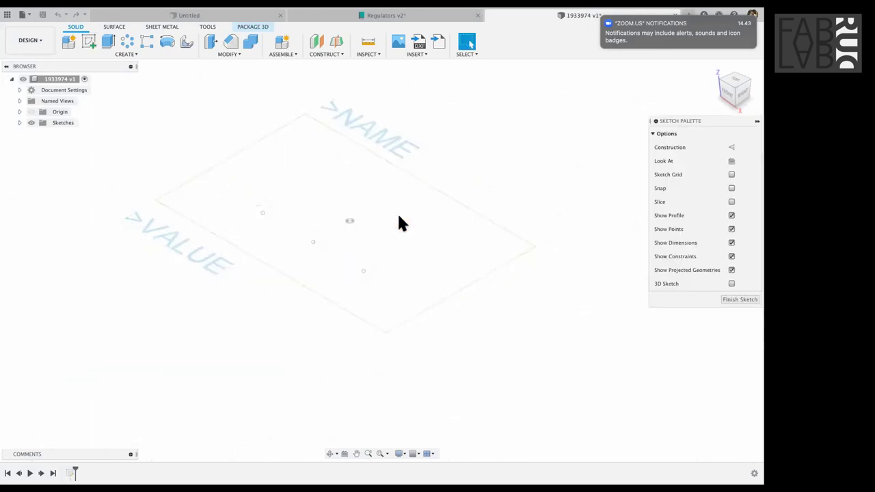
key(p)
click(445, 196)
click(281, 129)
click(270, 266)
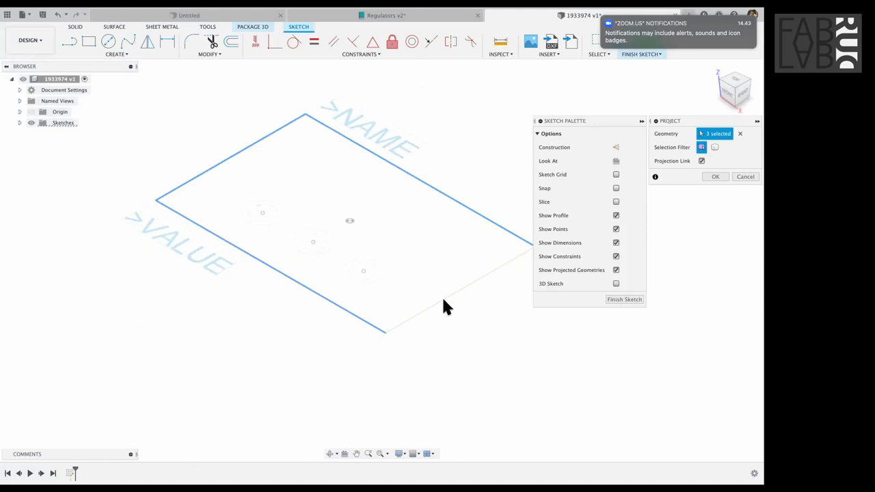
key(Return)
key(p)
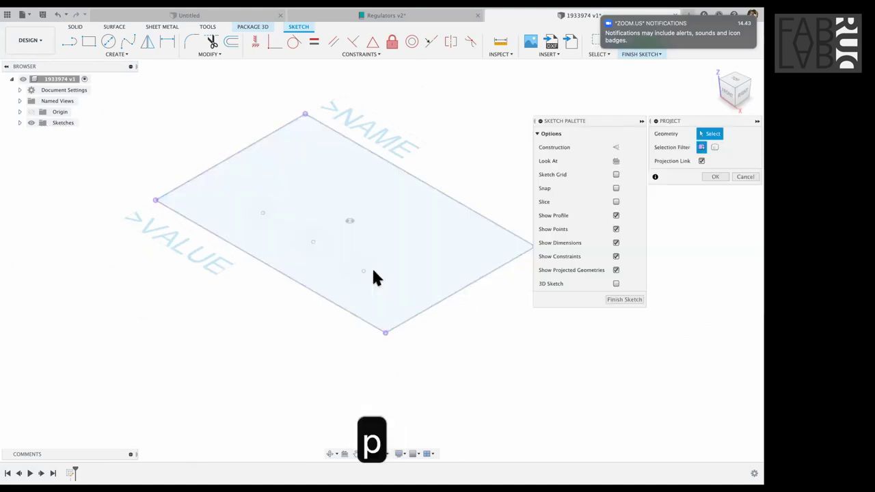
click(372, 271)
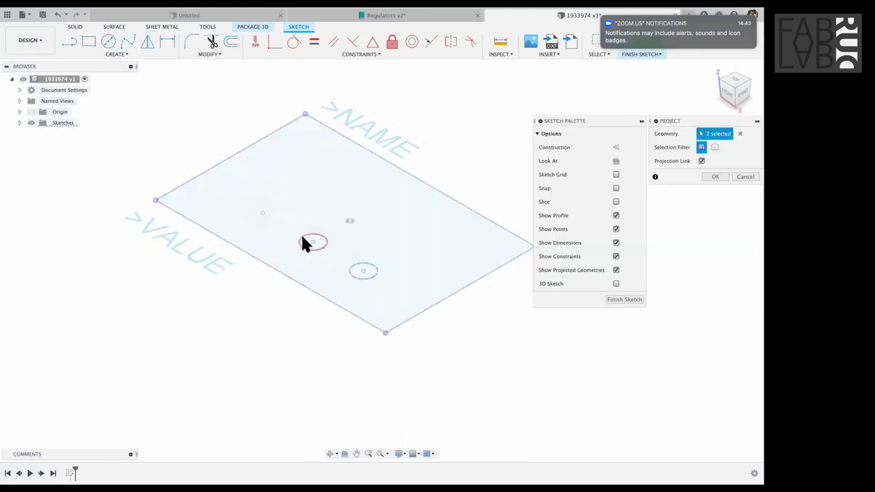
click(270, 215)
key(Return)
- Extrude the plate and three hole profiles 10.16 mm, matching the datasheet height
key(e)
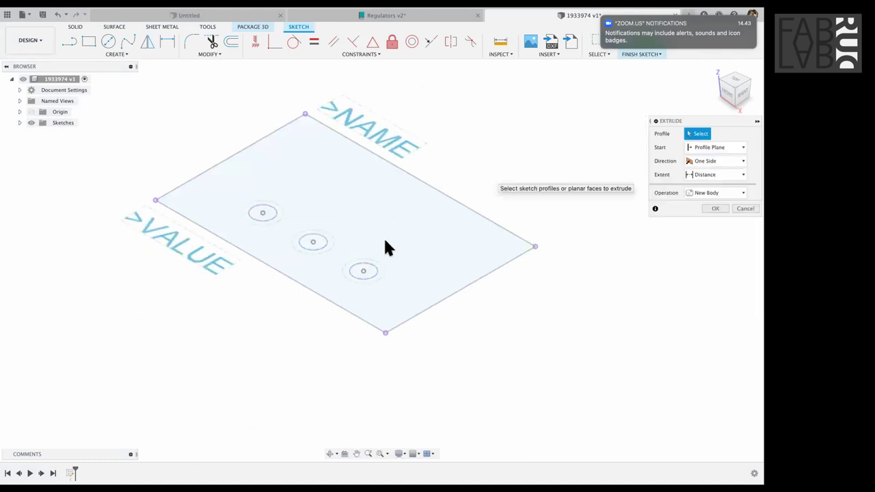
click(375, 252)
click(364, 271)
click(272, 212)
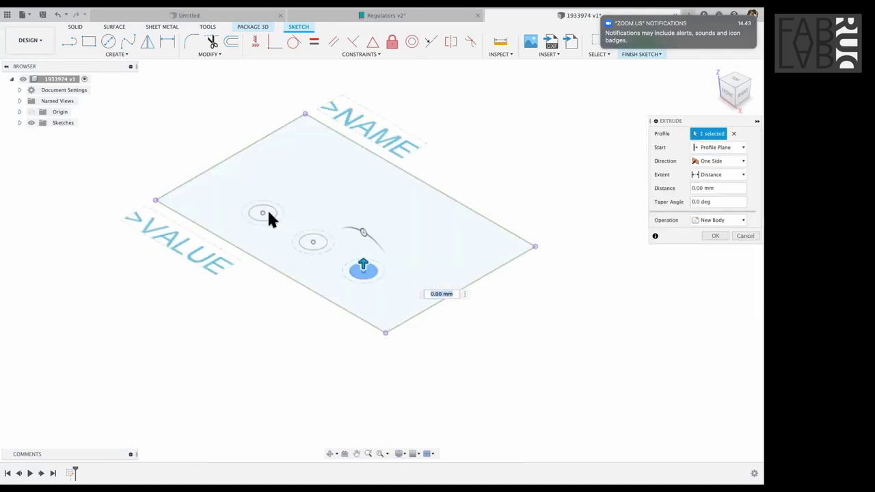
click(312, 245)
click(361, 239)
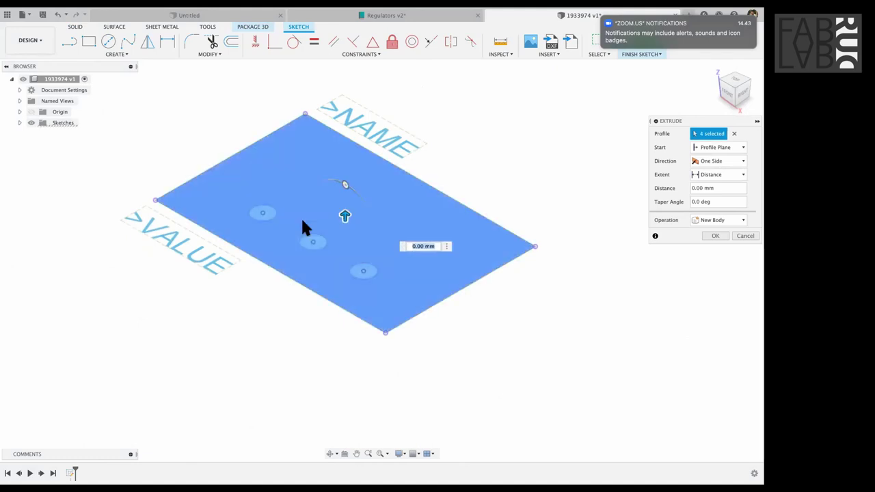
key(ctrl+Right)
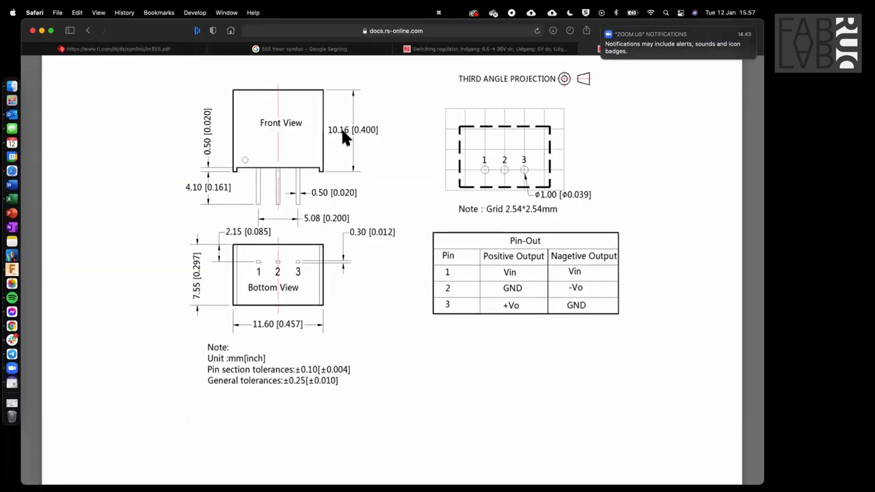
key(ctrl+Left)
text(e)
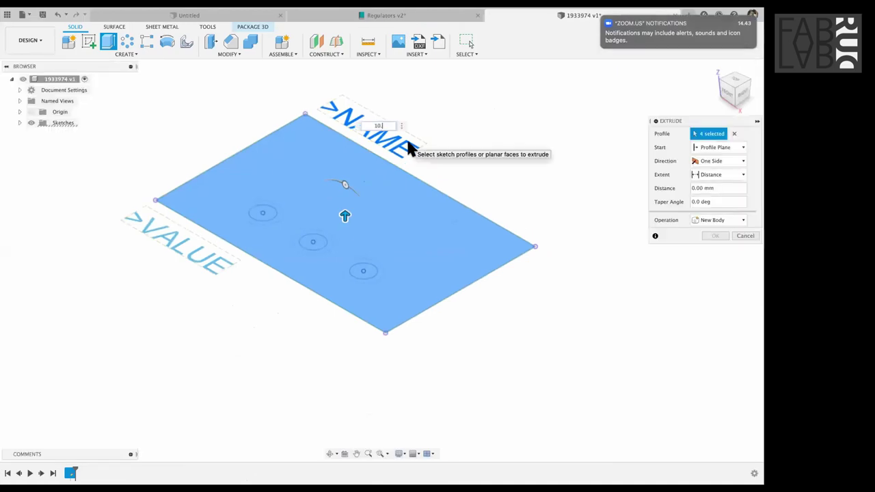
text(10.16)
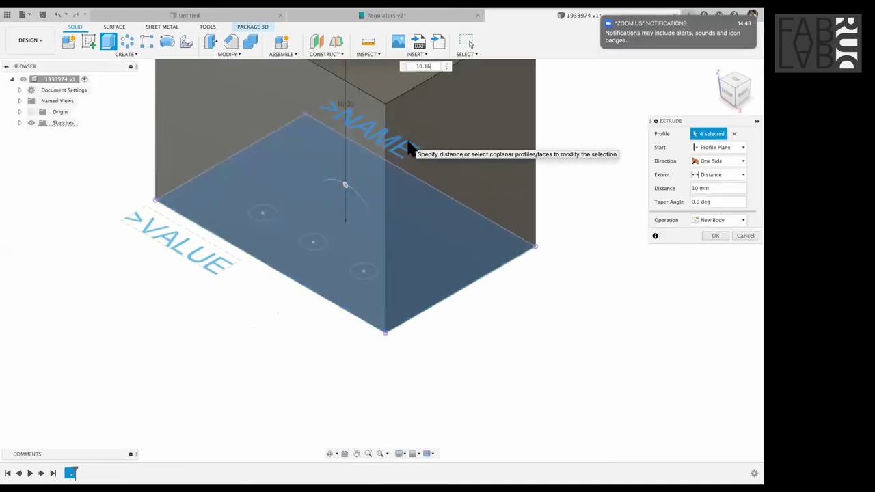
key(Return)
shift+middle_drag(127, 300, 89, 71)
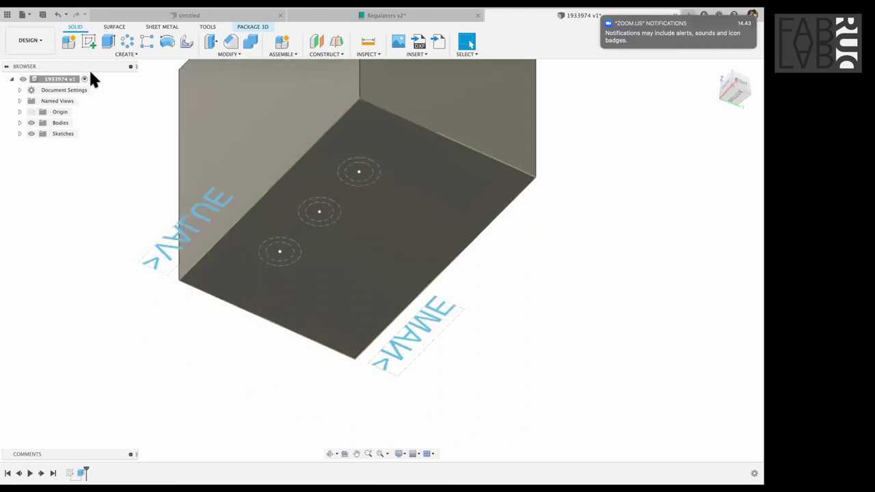
- Expand Sketches in the Browser and create Sketch5 on the package body's bottom face
click(19, 134)
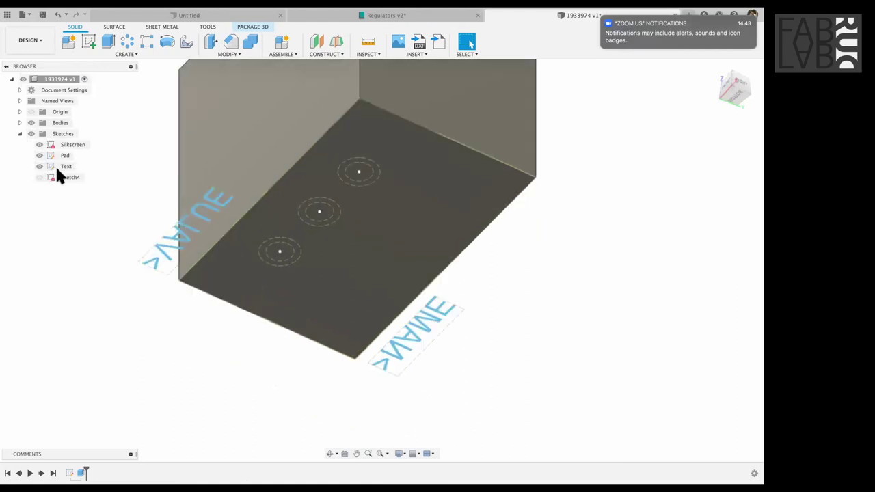
click(66, 177)
right_click(90, 176)
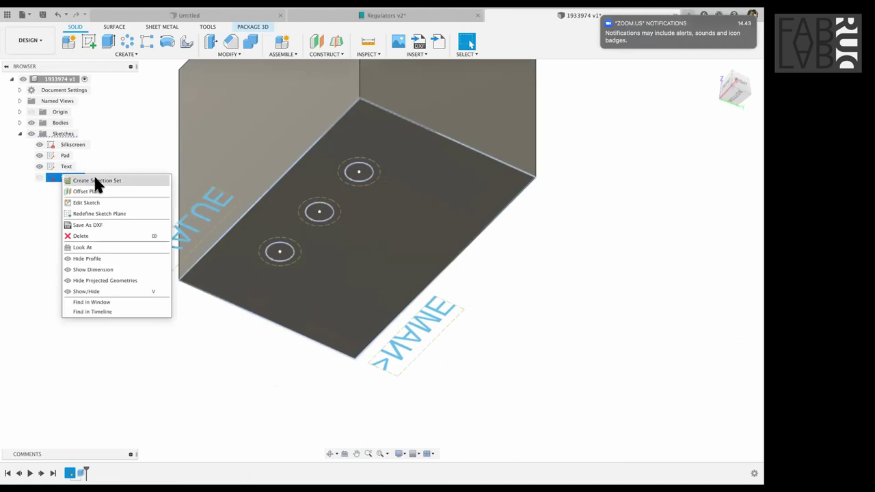
key(Escape)
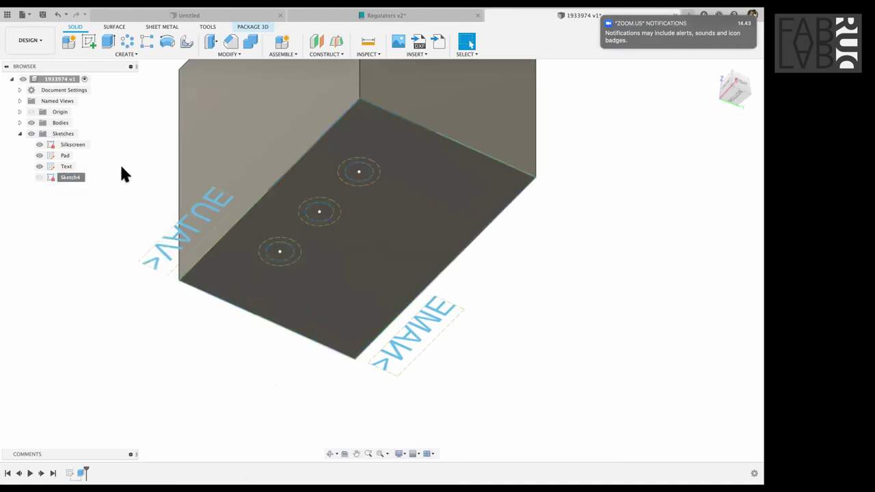
click(89, 43)
click(342, 151)
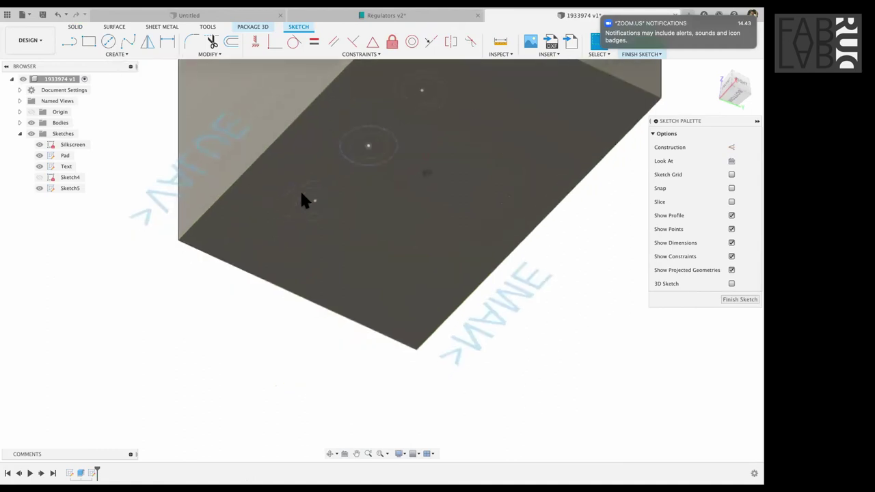
key(super+Tab)
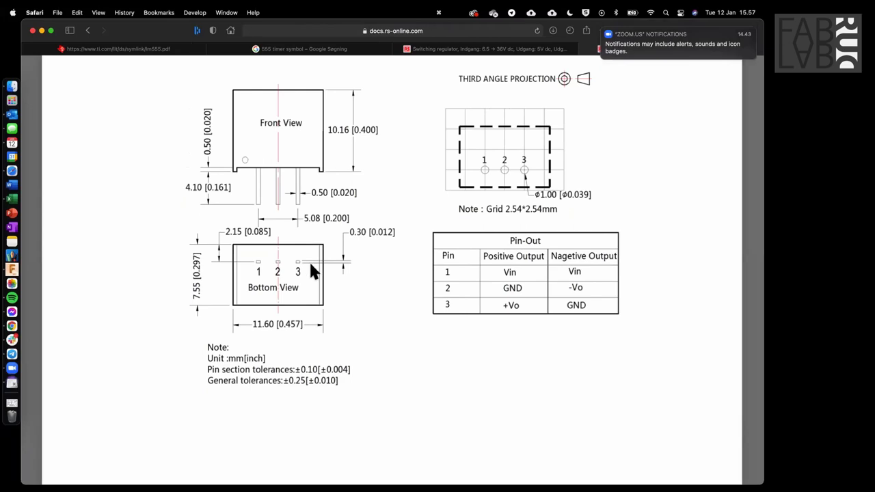
key(super+Tab)
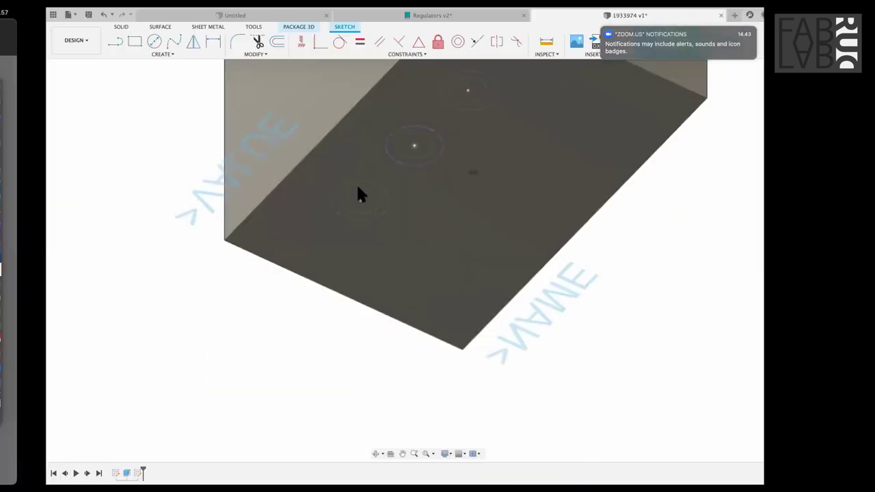
- Project the three pad points into Sketch5
key(r)
key(r)
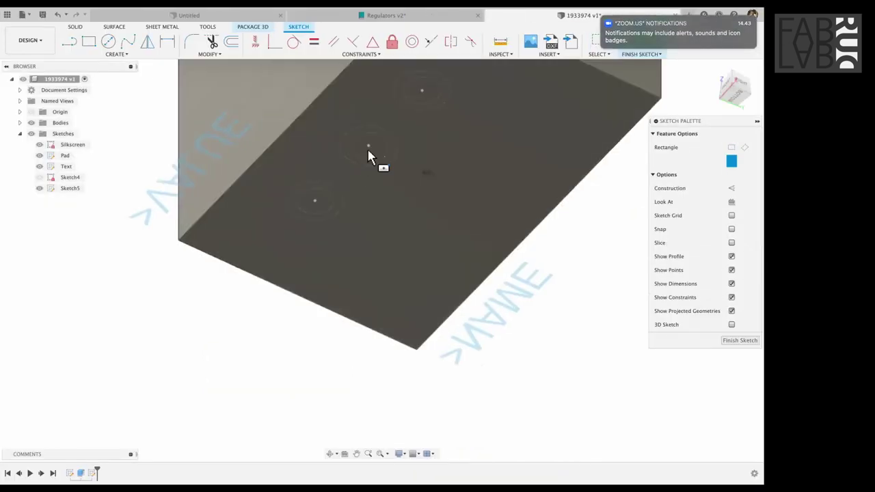
key(p)
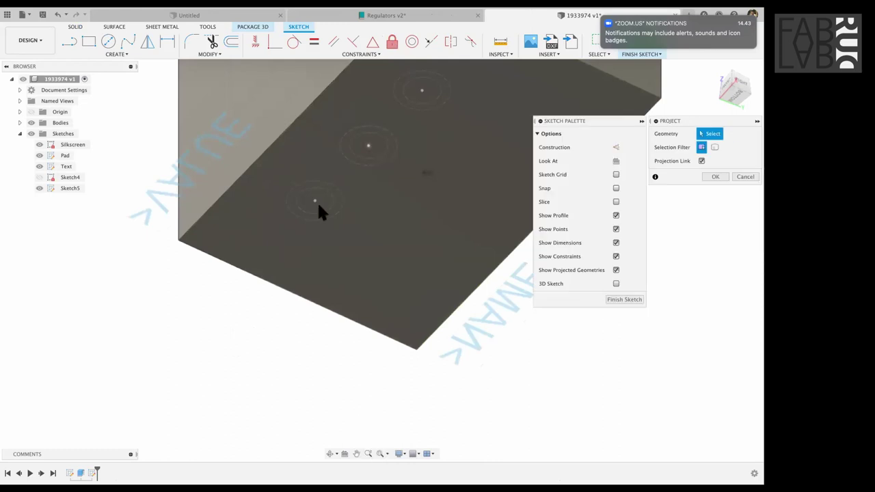
click(315, 200)
click(368, 145)
click(422, 90)
key(Return)
key(p)
key(r)
- Draw a pin rectangle at the middle pad
scroll(371, 149, up, 3)
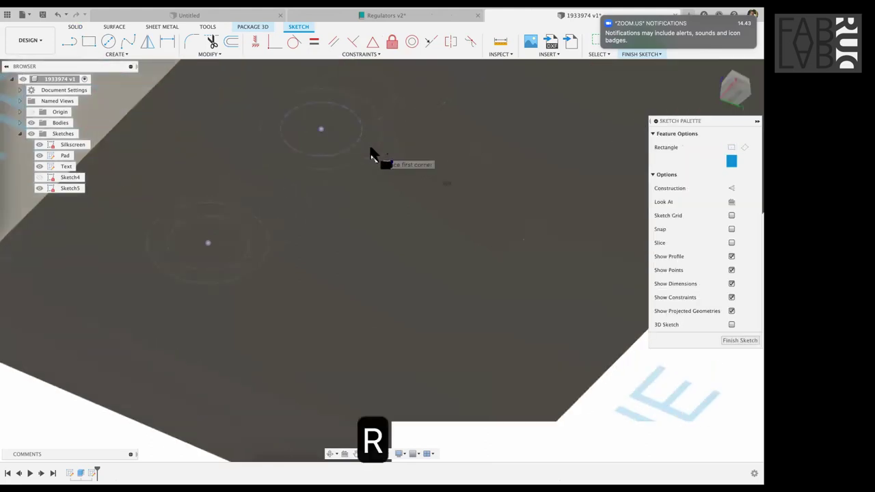
scroll(370, 154, up, 3)
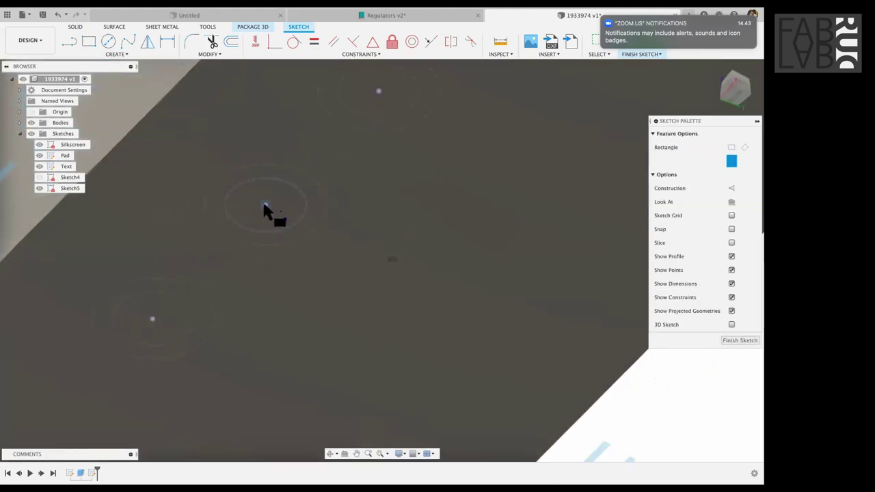
click(292, 189)
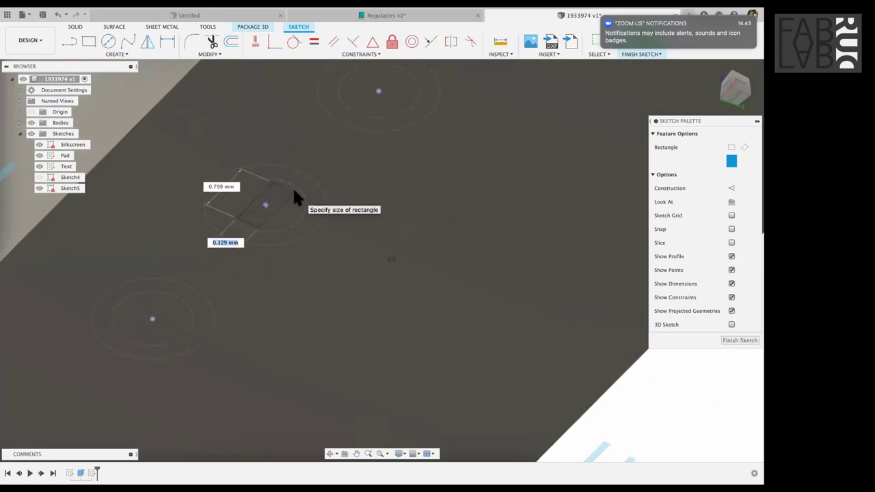
click(242, 226)
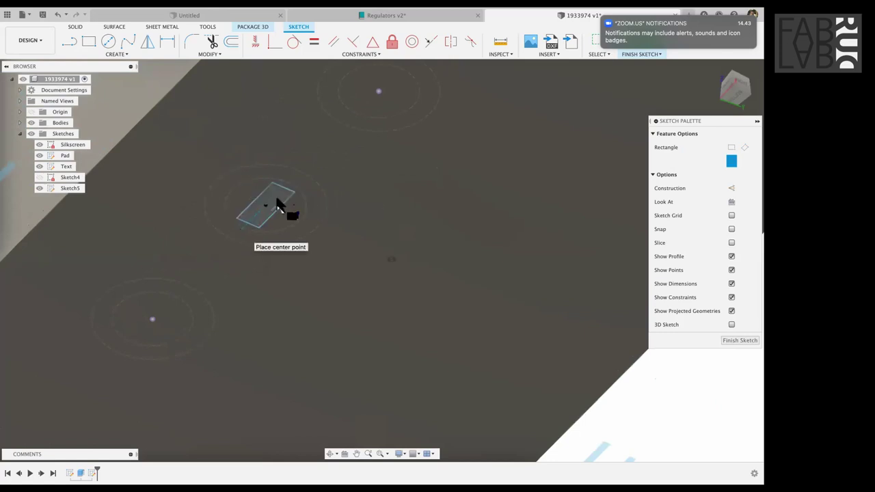
scroll(305, 185, left, 3)
shift+middle_drag(307, 186, 344, 183)
scroll(341, 179, down, 2)
scroll(341, 179, left, 2)
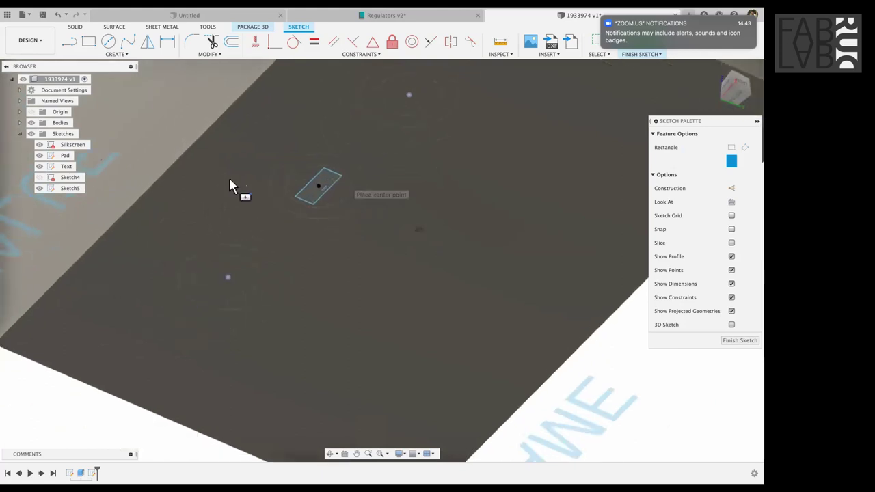
key(ctrl+Left)
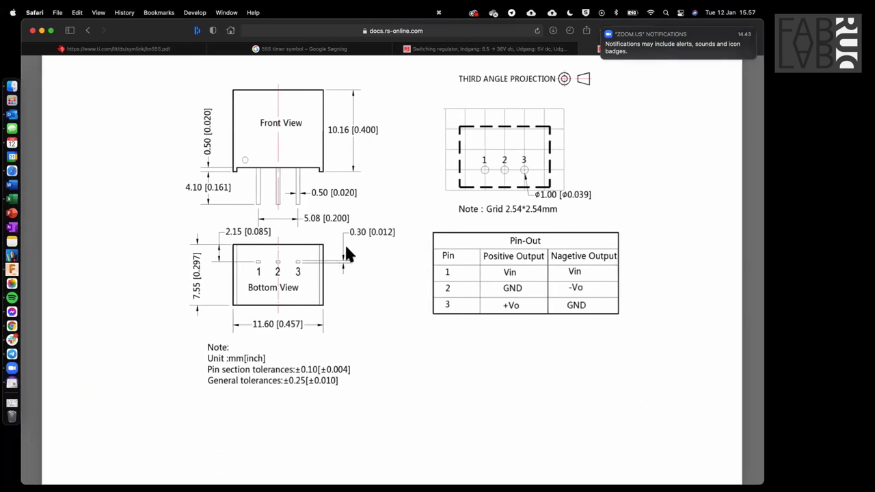
key(ctrl+Right)
- Dimension the pin rectangle to 0.3 mm by 0.5 mm
key(d)
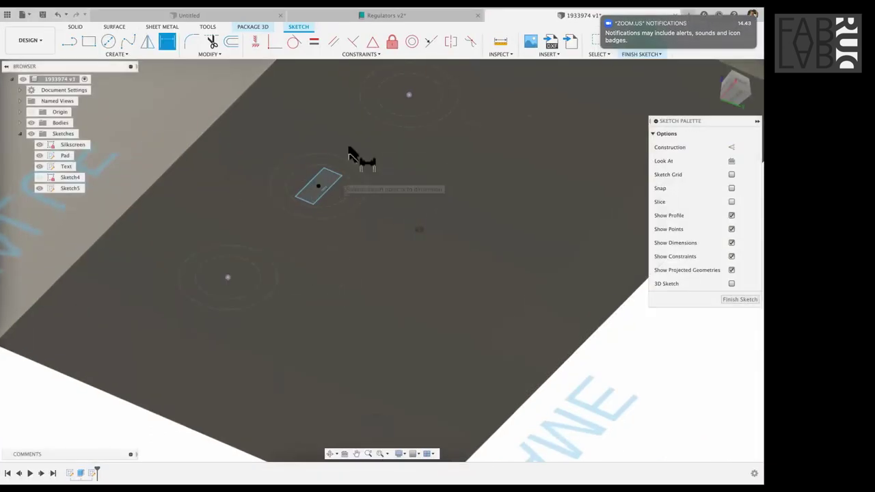
click(333, 175)
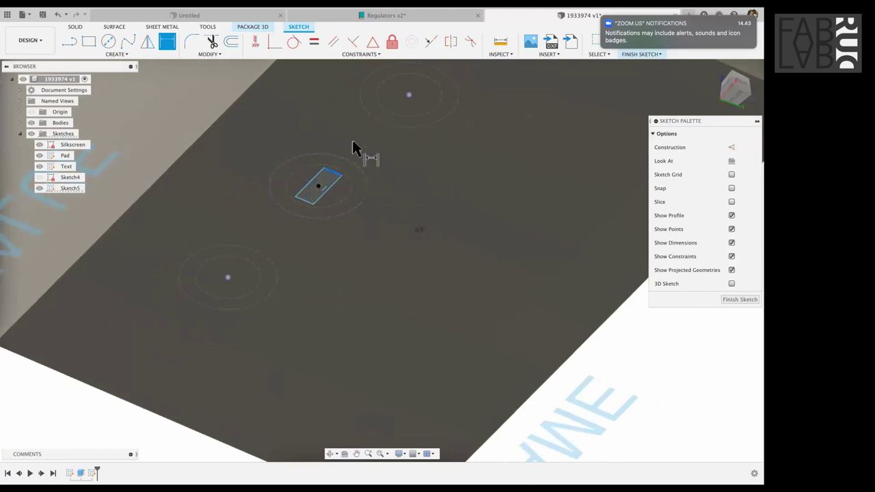
click(357, 147)
text(.3)
key(Return)
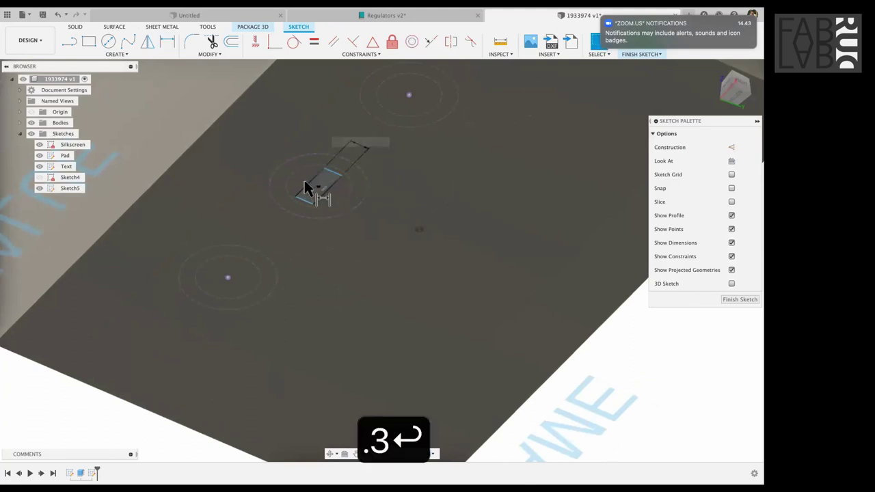
click(265, 157)
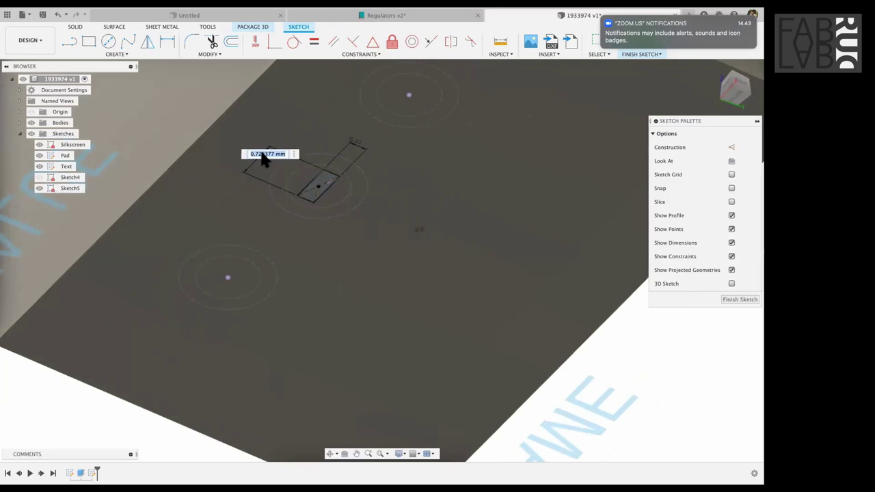
text(.5)
key(Return)
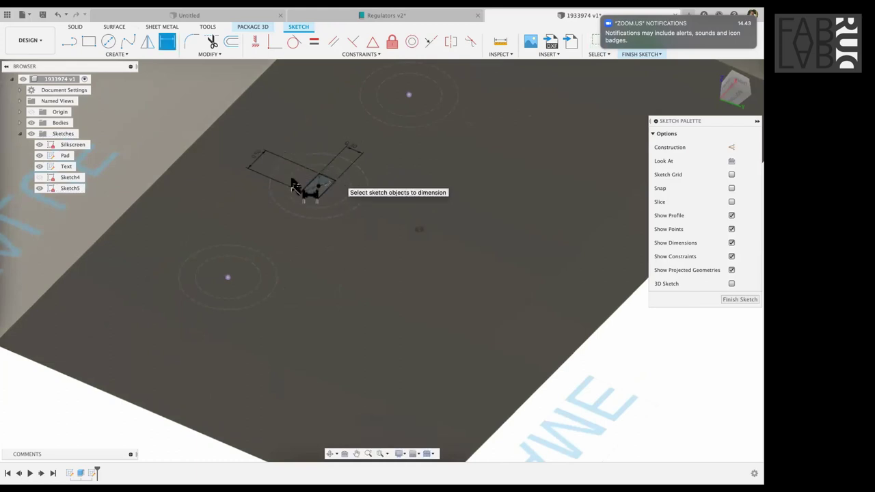
scroll(301, 186, up, 3)
shift+scroll(294, 186, left, 10)
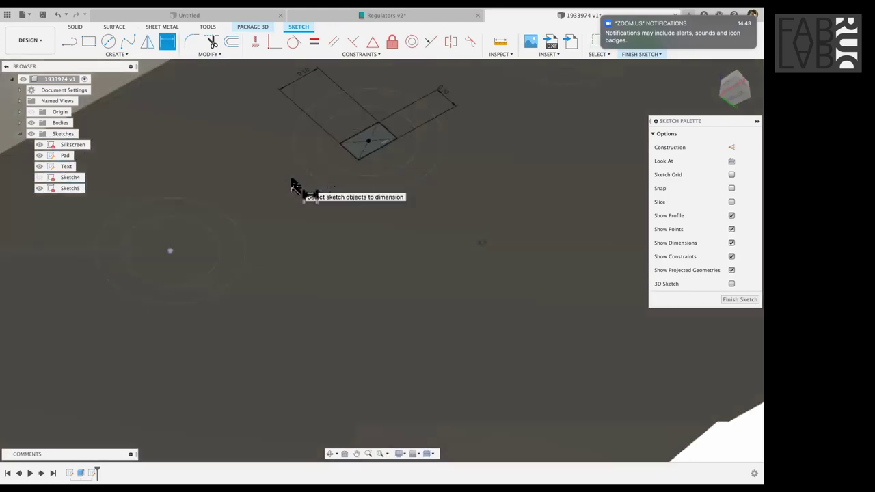
shift+scroll(294, 186, left, 3)
key(s)
key(p)
key(Escape)
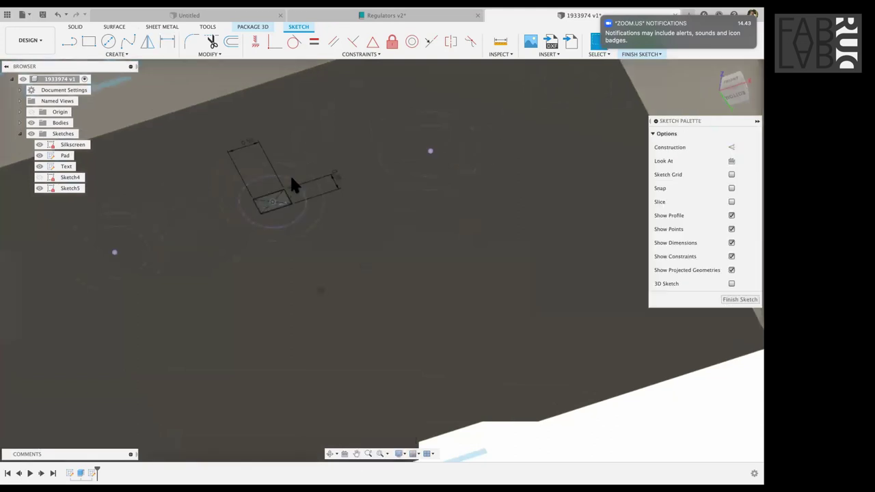
- Start a rectangular pattern of the pin rectangle with an initial 1.3 mm value
click(127, 53)
click(106, 199)
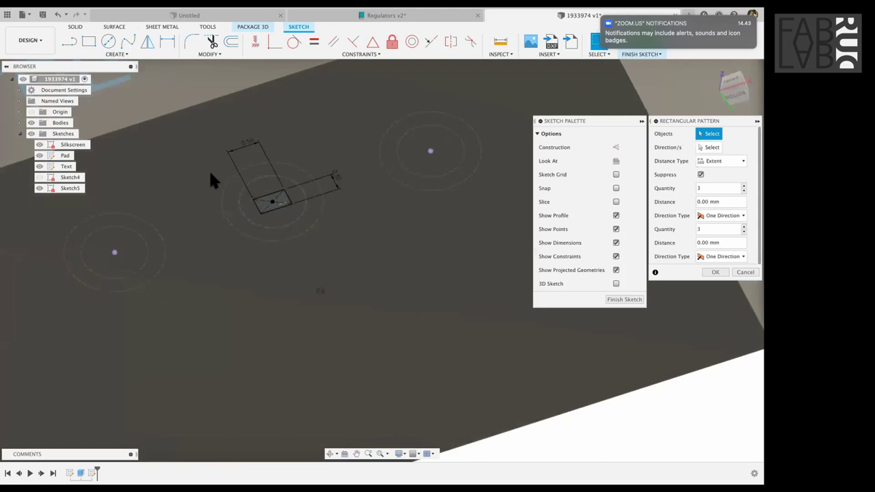
drag(309, 220, 325, 226)
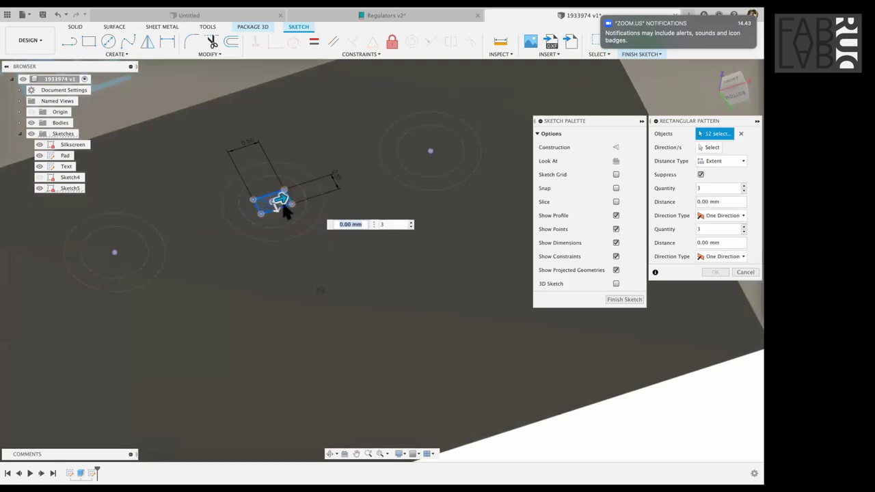
text(1.3)
key(Tab)
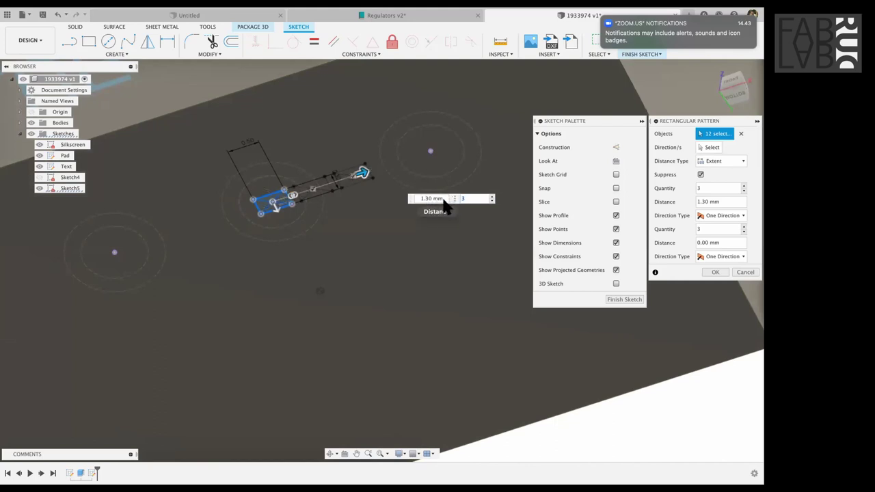
- Set the pattern to Spacing with 2.54 mm pitch and Symmetric direction, and apply it
click(733, 162)
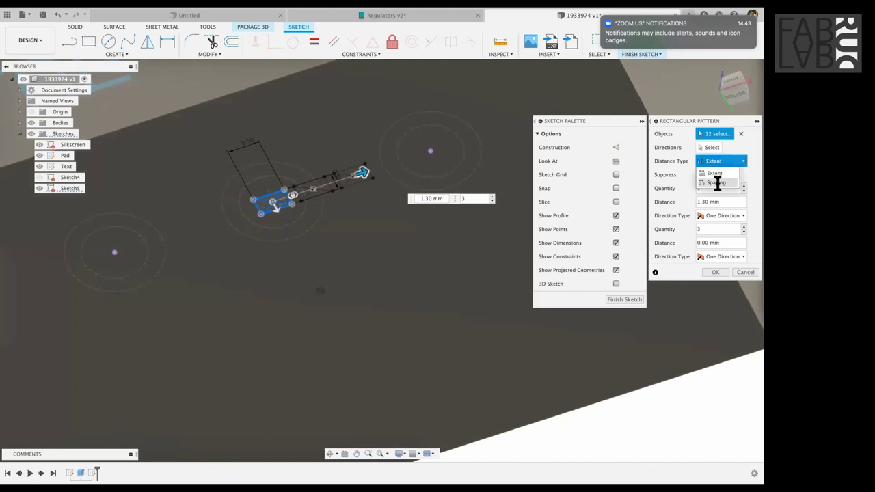
click(715, 183)
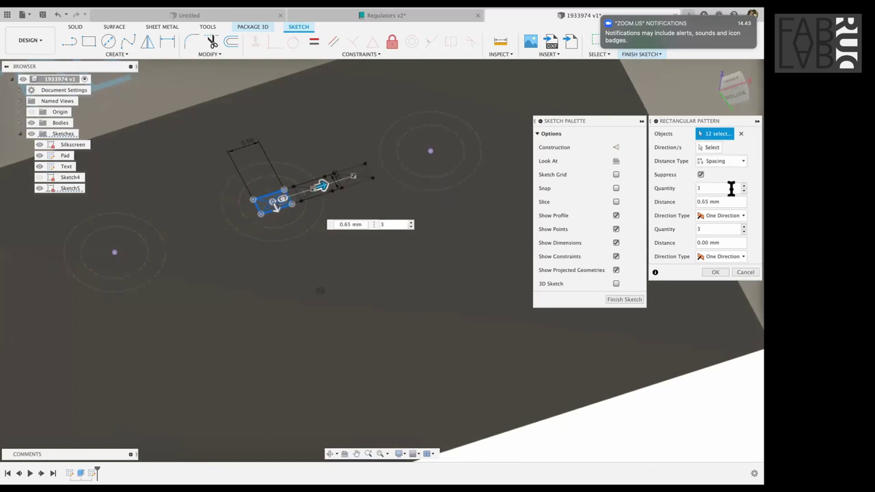
click(751, 202)
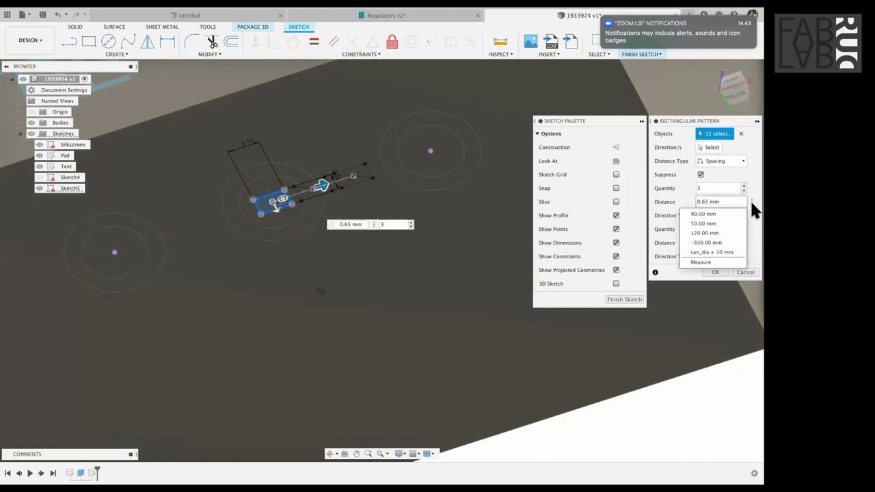
click(700, 263)
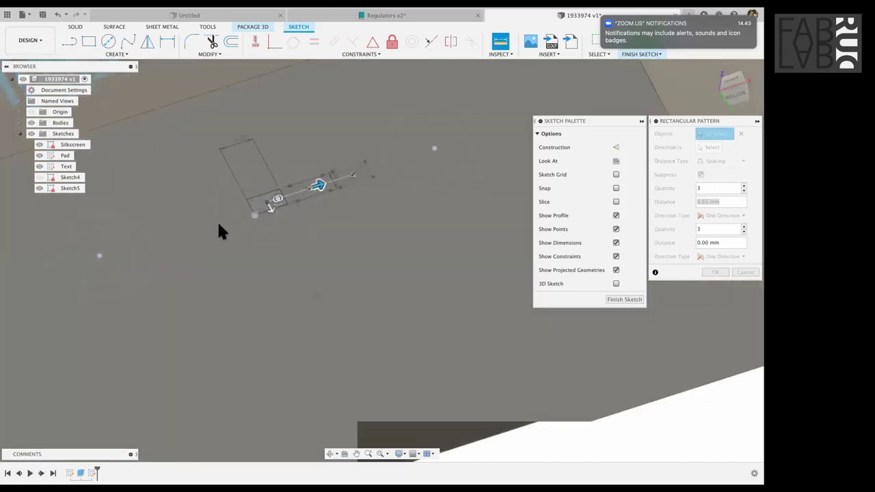
scroll(219, 232, up, 5)
scroll(217, 205, down, 2)
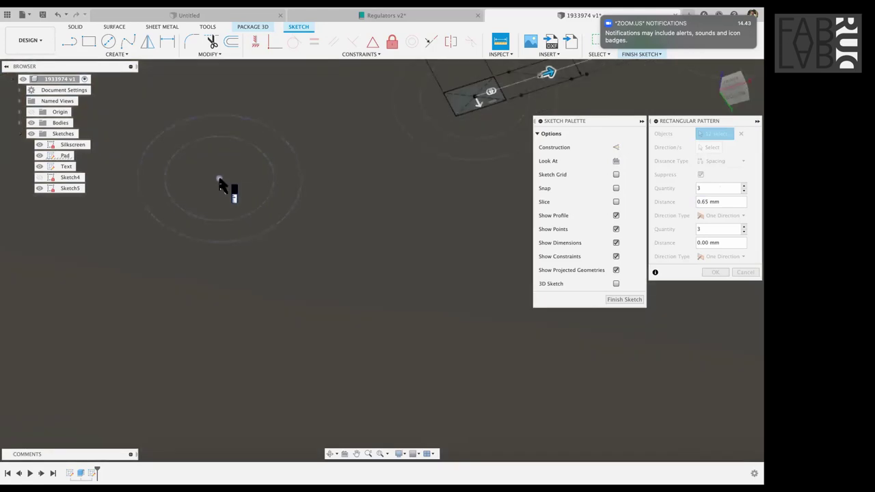
scroll(219, 180, down, 3)
scroll(281, 175, up, 3)
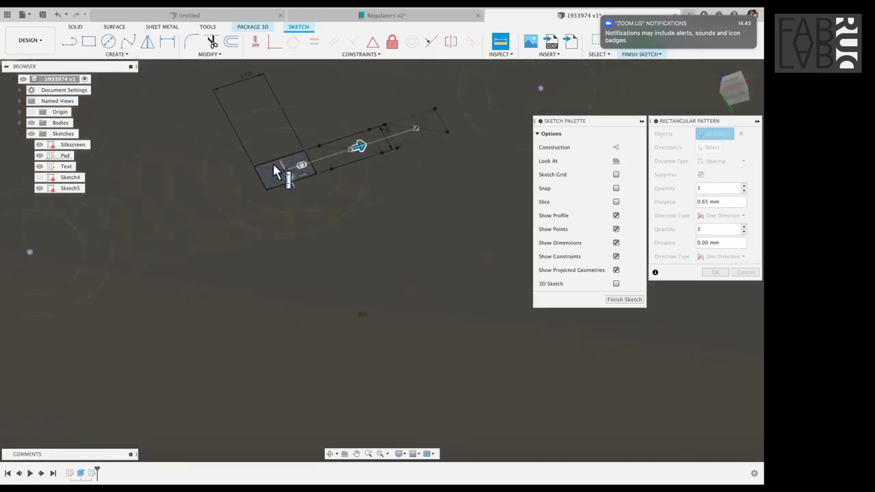
scroll(286, 170, up, 5)
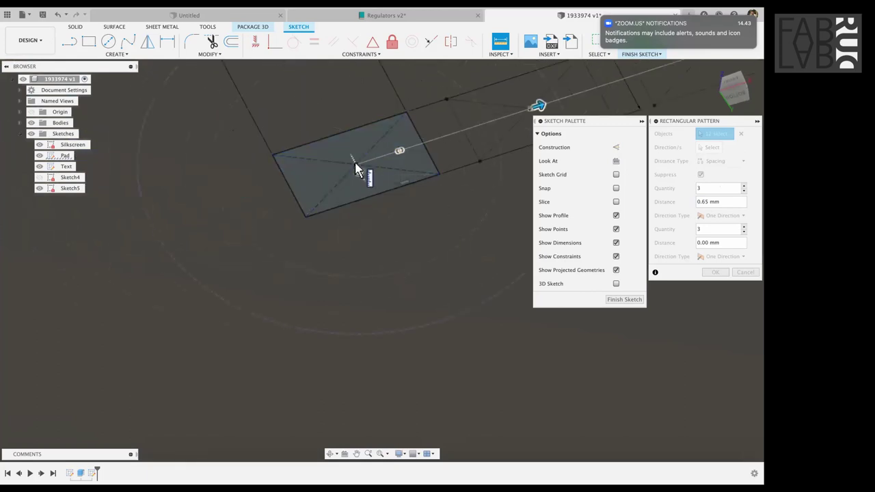
scroll(378, 142, down, 5)
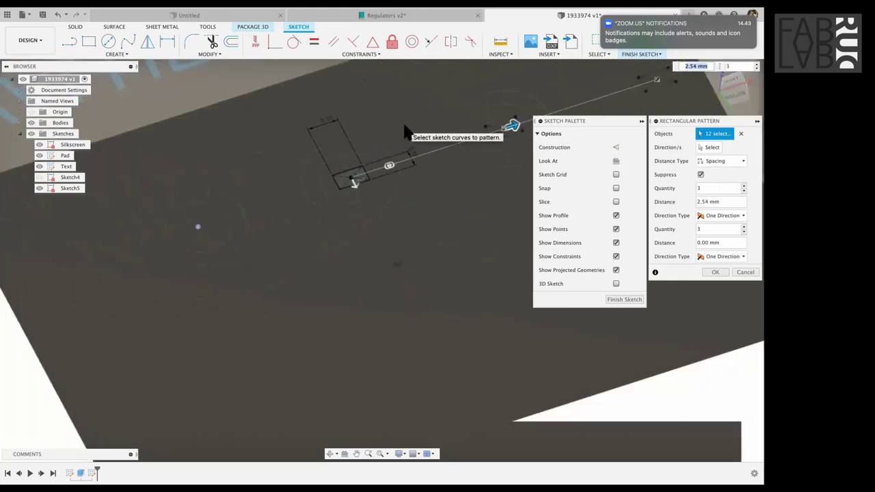
click(721, 215)
click(718, 235)
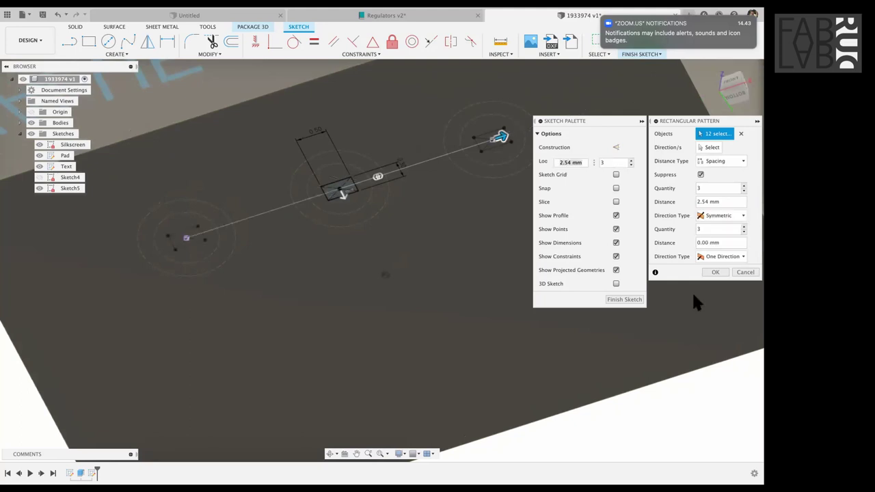
click(715, 273)
- Extrude the three pad profiles -4.1 mm with Join to form the pins
key(e)
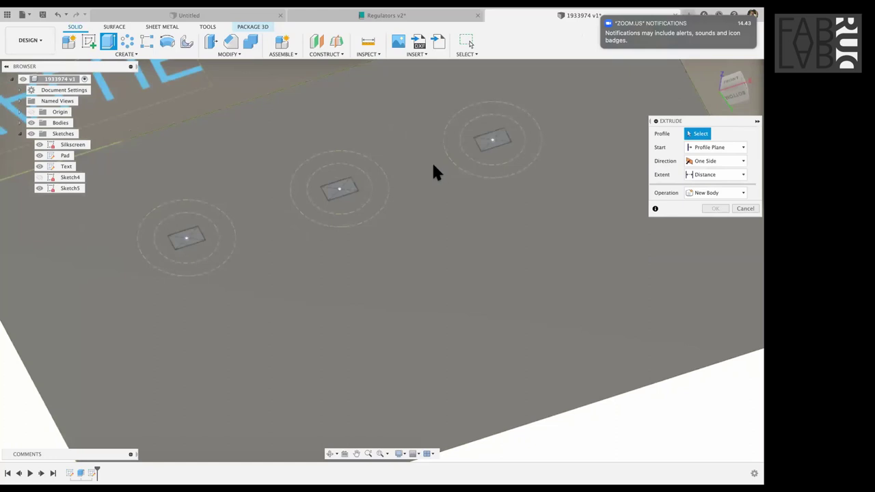
click(339, 188)
click(486, 143)
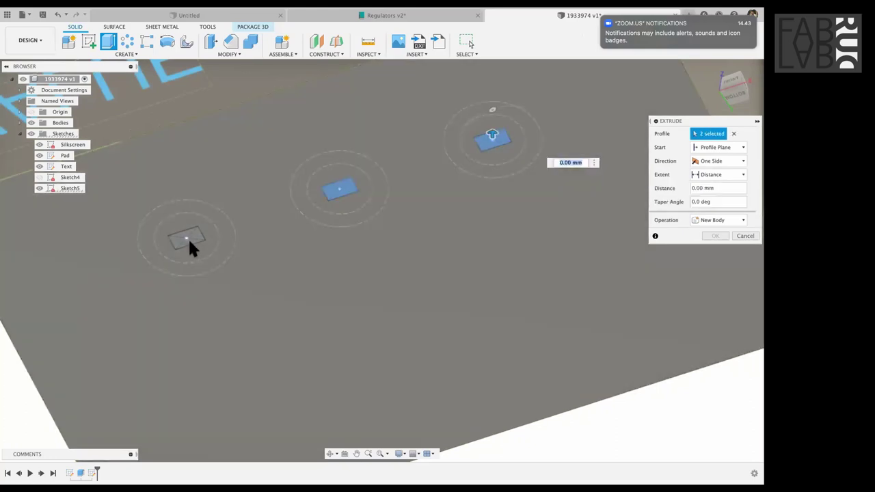
click(188, 240)
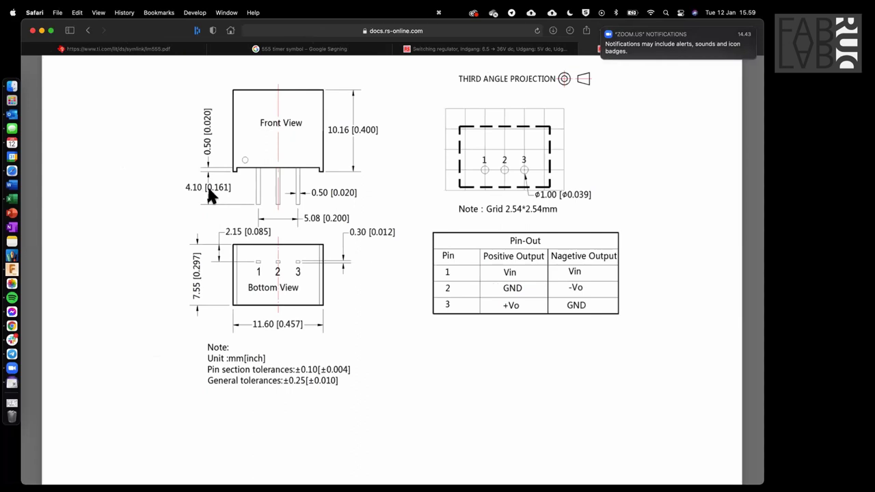
key(ctrl+Right)
text(4.1)
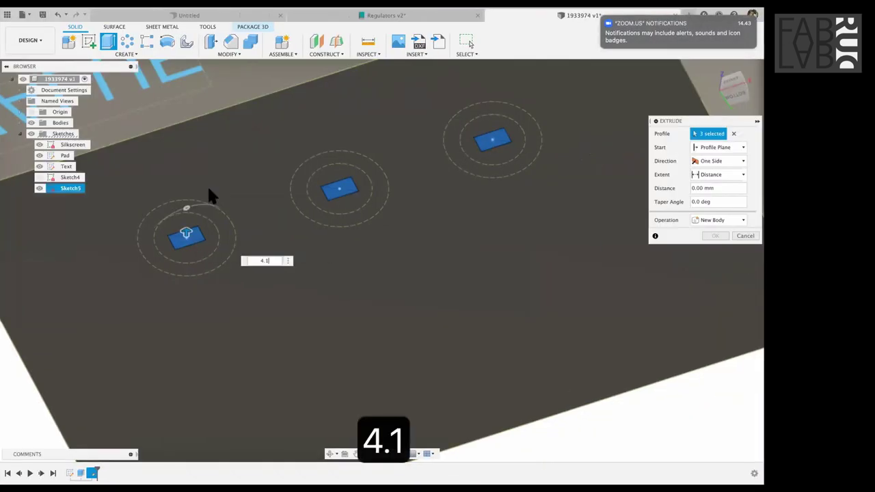
text(-)
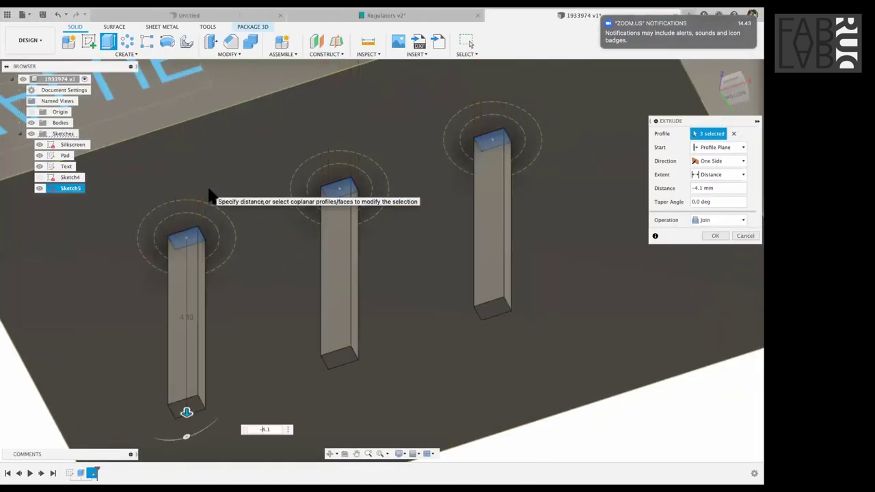
key(Return)
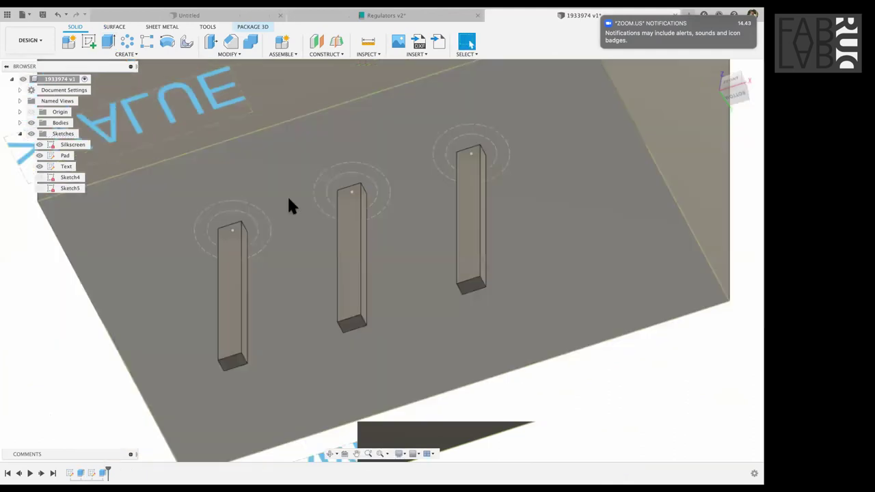
key(ctrl+Left)
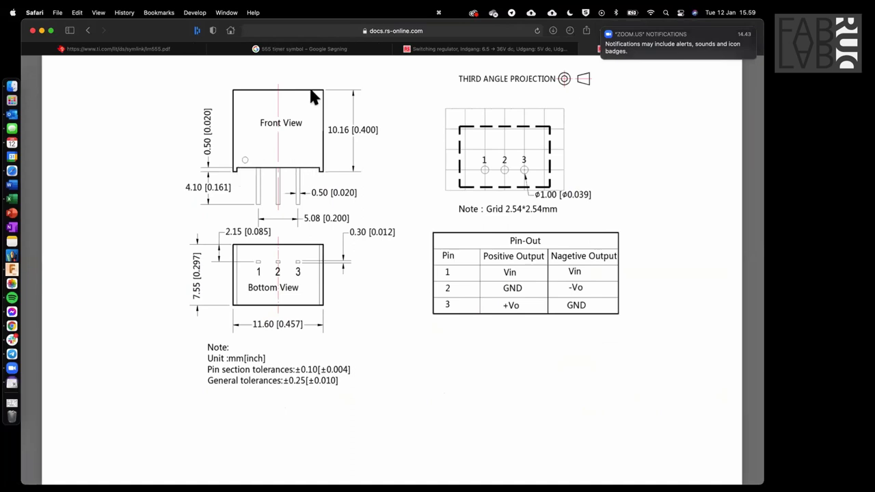
key(ctrl+Right)
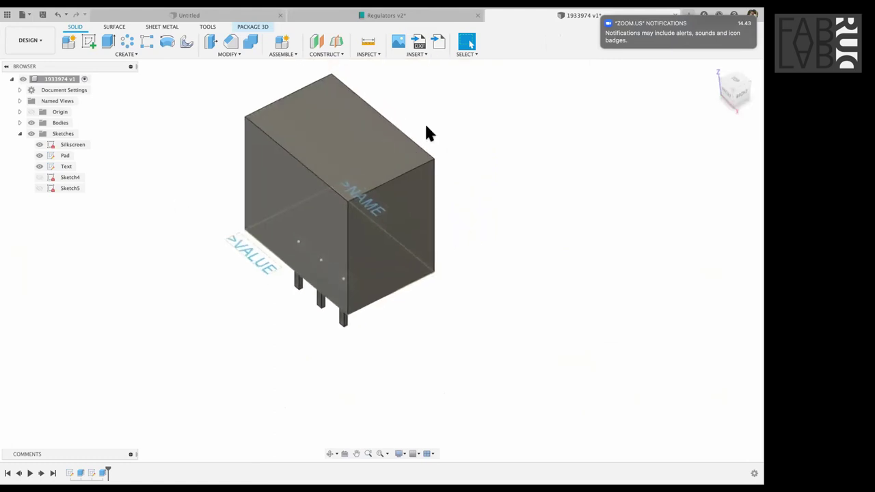
- Finish the 3D package and confirm adding it to the library
click(253, 28)
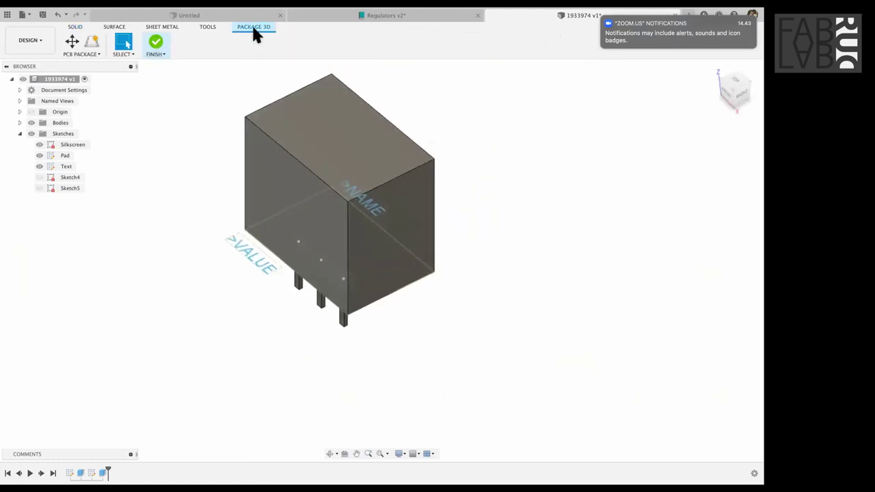
click(160, 40)
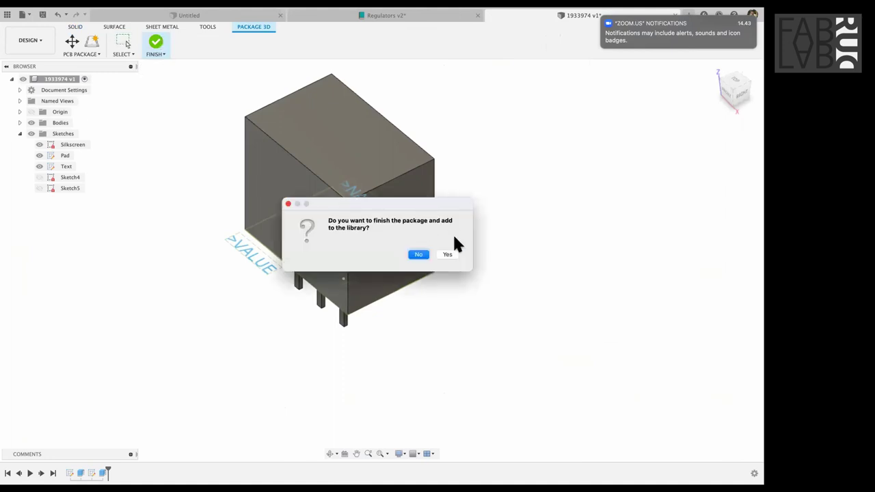
click(447, 254)
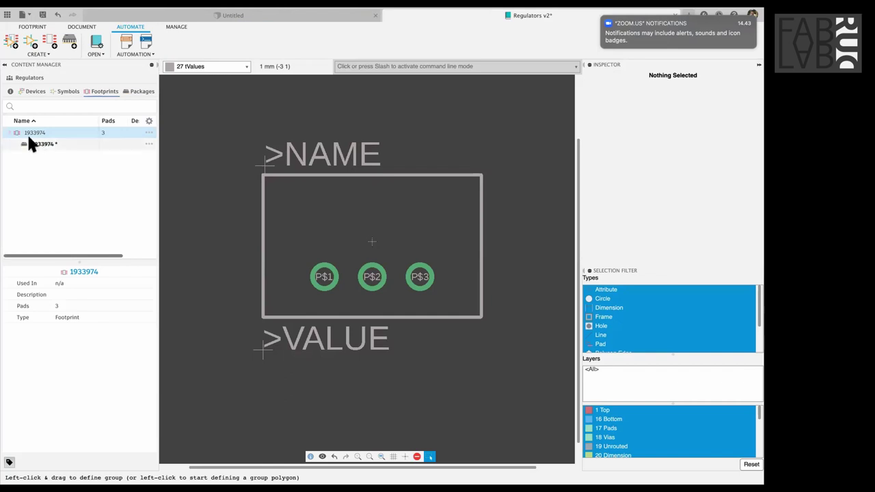
click(9, 132)
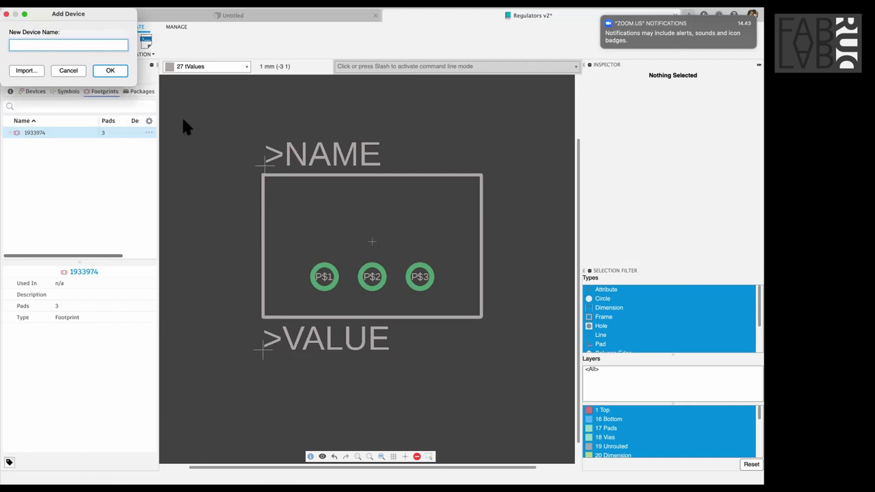
- Create a new device named 3V_REGULATOR
text(#)
key(BackSpace)
text(3V)
key(BackSpace)
text(_REGI)
key(BackSpace)
text(ULATOR)
key(Return)
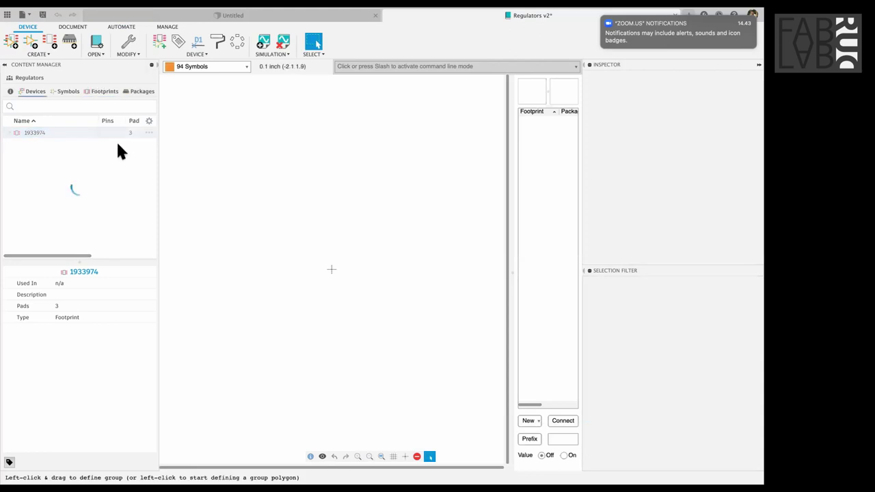
- Rename the device to 3V3_REGULATOR
right_click(76, 135)
click(76, 143)
click(79, 145)
text(3V3_REGULATOR)
key(Return)
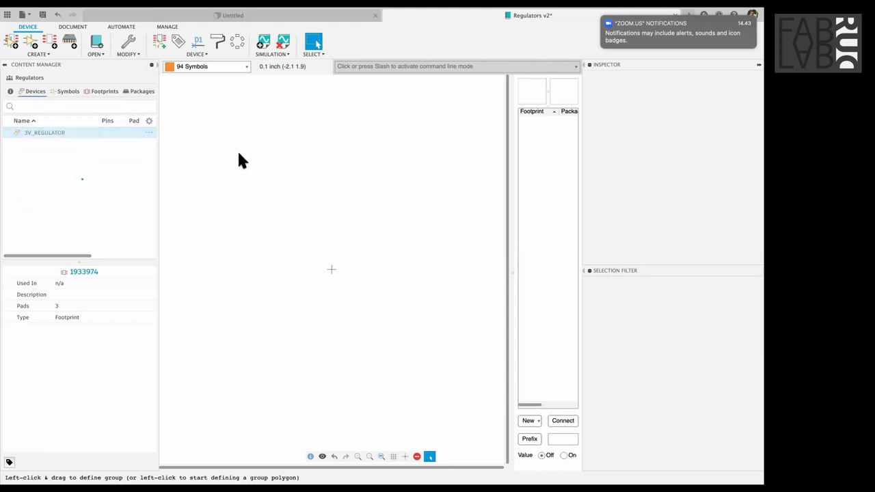
- Add the REGULATOR symbol to the device and place it on the canvas
click(150, 34)
click(85, 41)
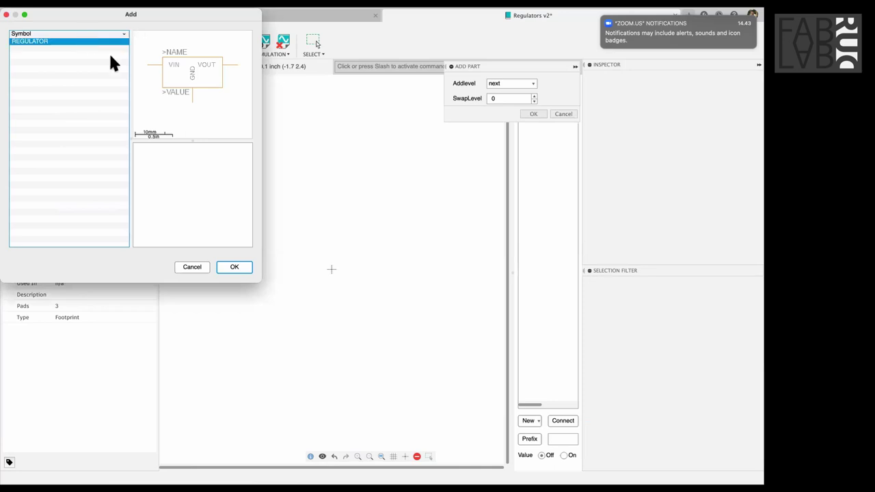
click(235, 267)
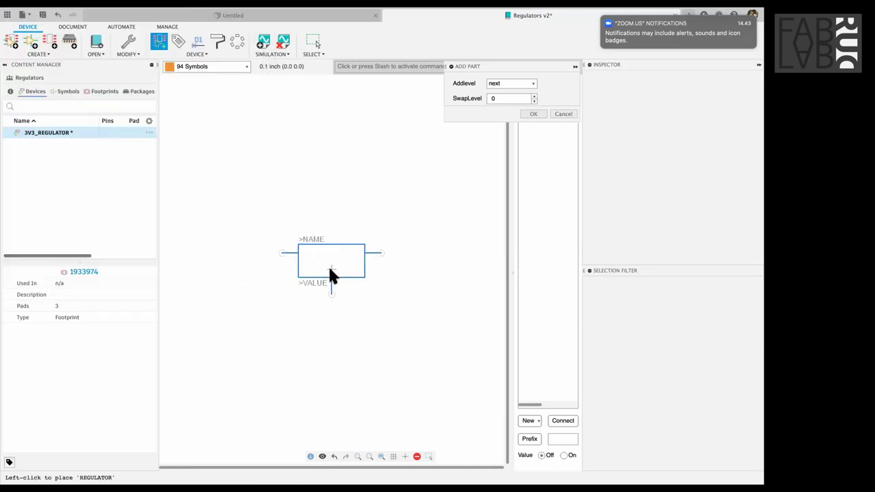
click(330, 273)
scroll(412, 200, down, 3)
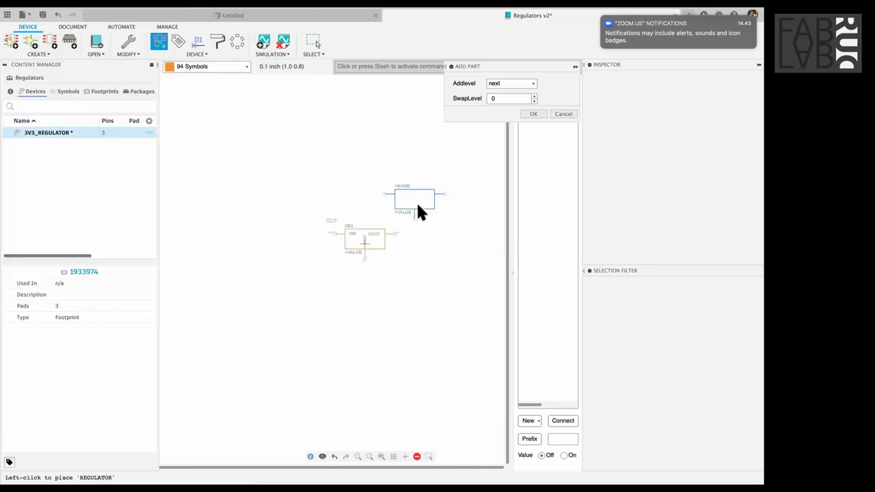
key(Escape)
key(Escape)
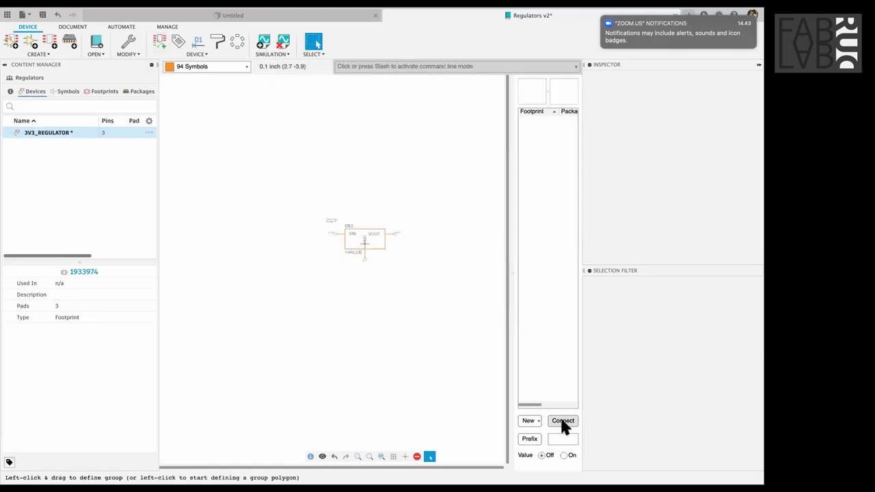
- Add the 1933974 package from the local library to the device
click(563, 423)
click(530, 419)
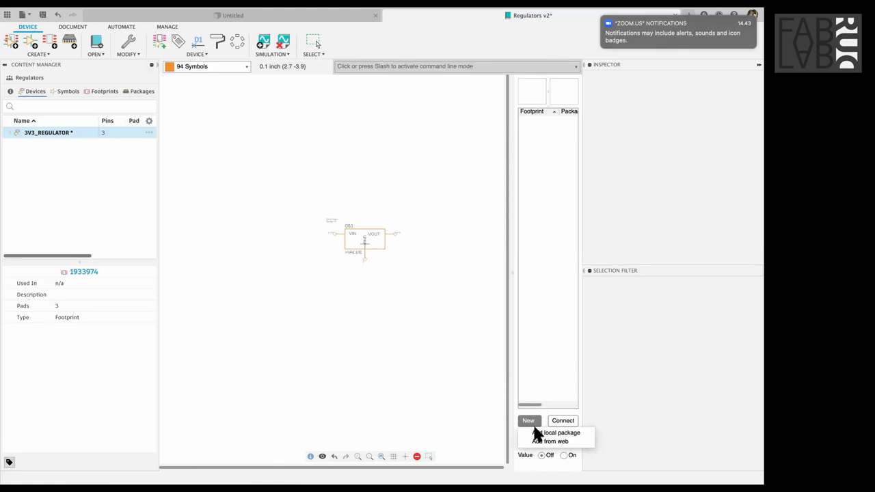
click(533, 423)
click(533, 424)
click(534, 434)
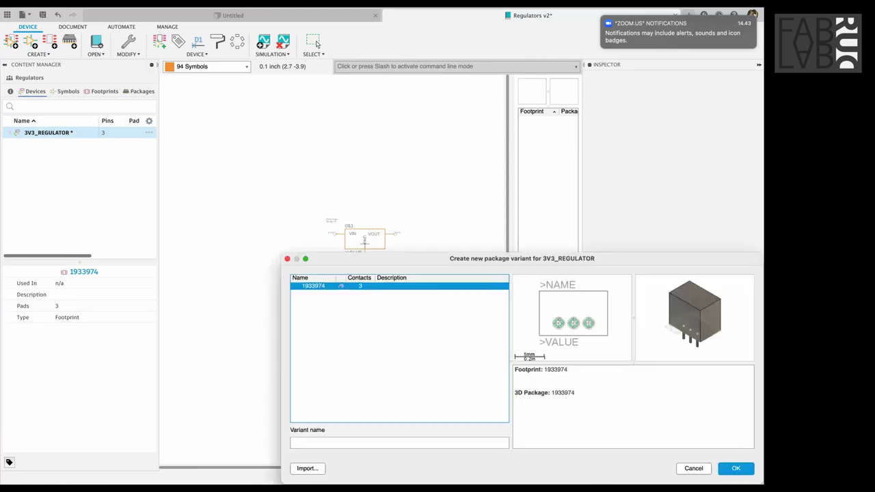
key(Return)
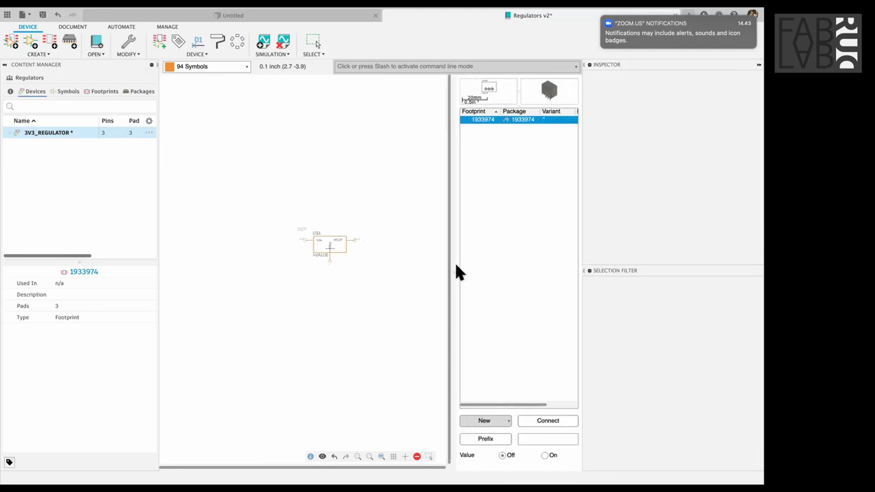
- Connect VIN, GND and VOUT to pads P$1, P$2 and P$3, then save the library
click(538, 420)
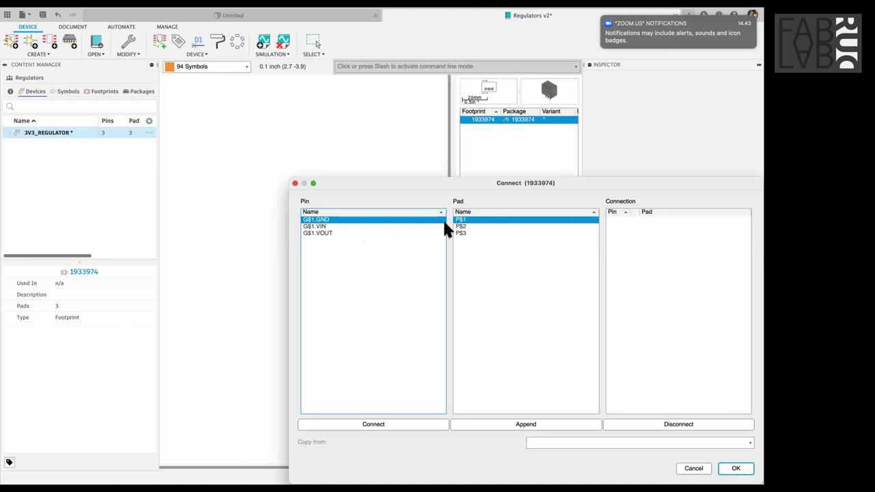
click(441, 226)
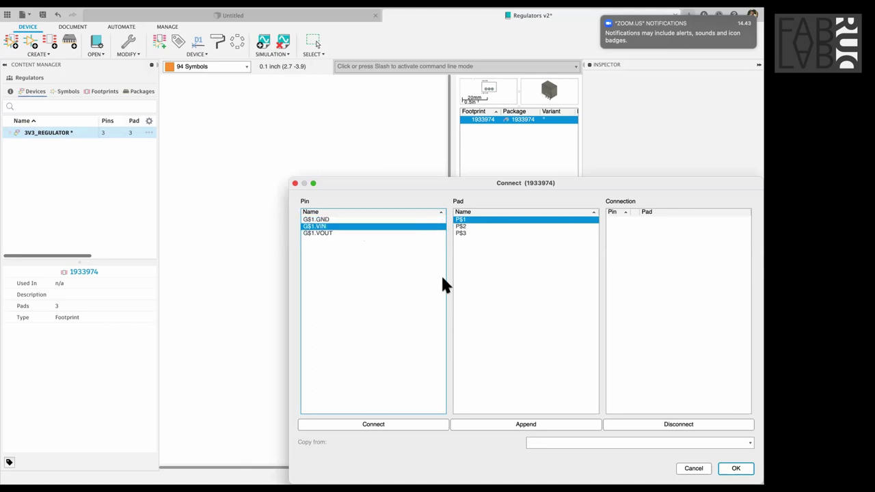
click(415, 426)
click(365, 219)
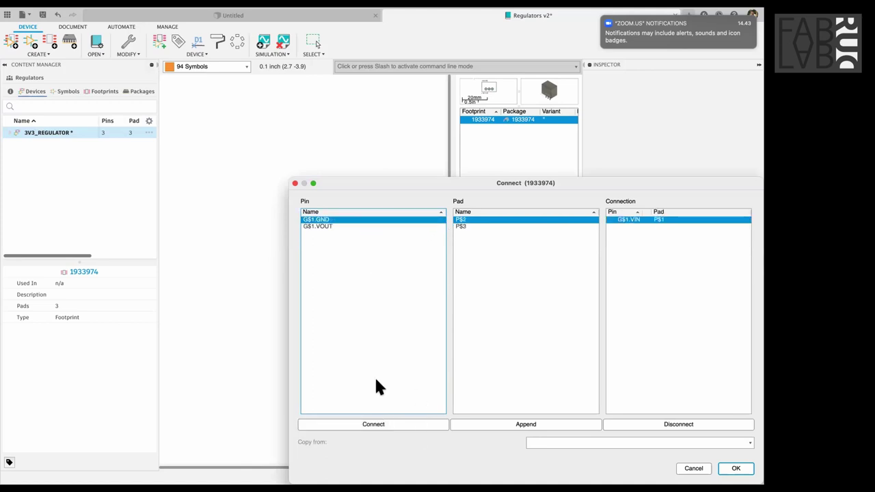
click(374, 425)
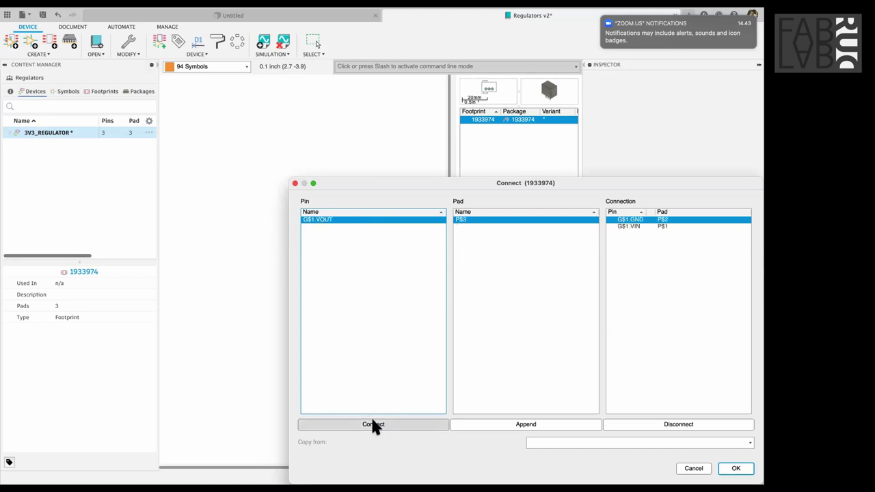
key(Return)
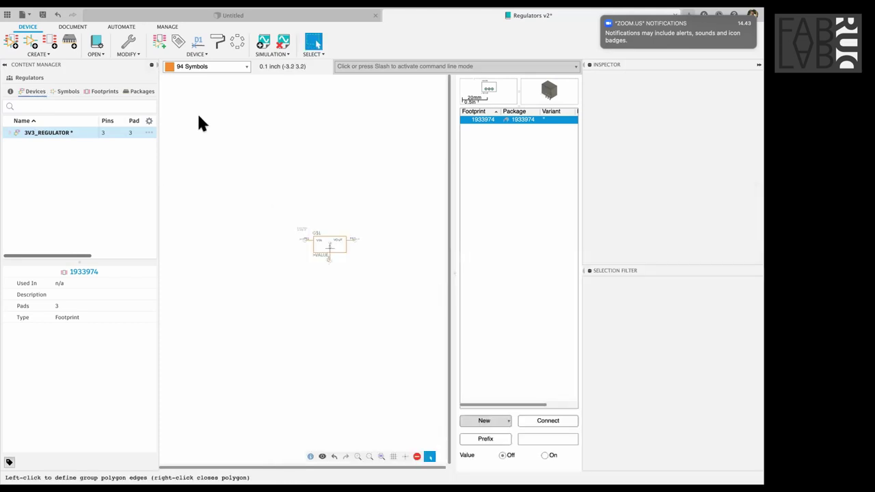
key(super+s)
key(Return)
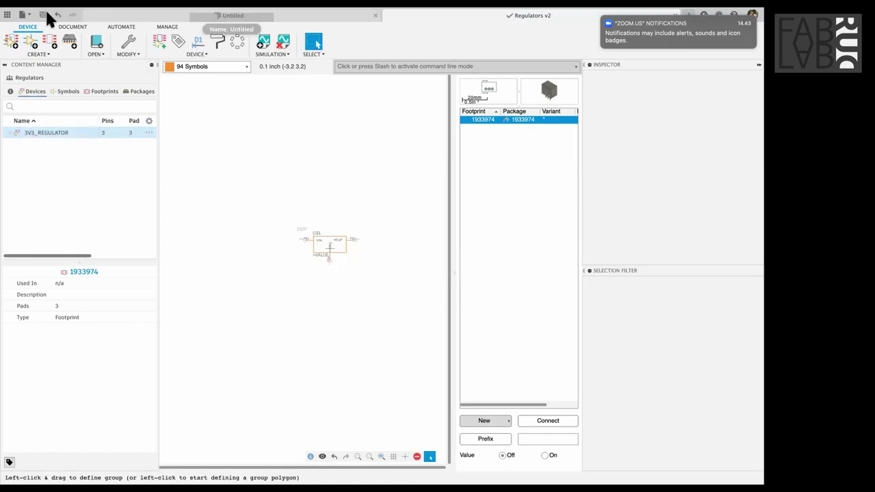
- Create a new electronics design
click(24, 14)
click(42, 37)
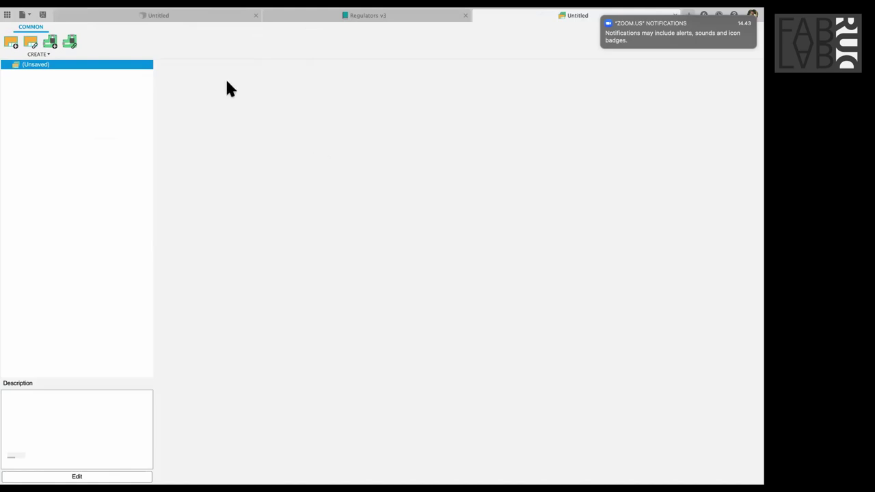
click(11, 42)
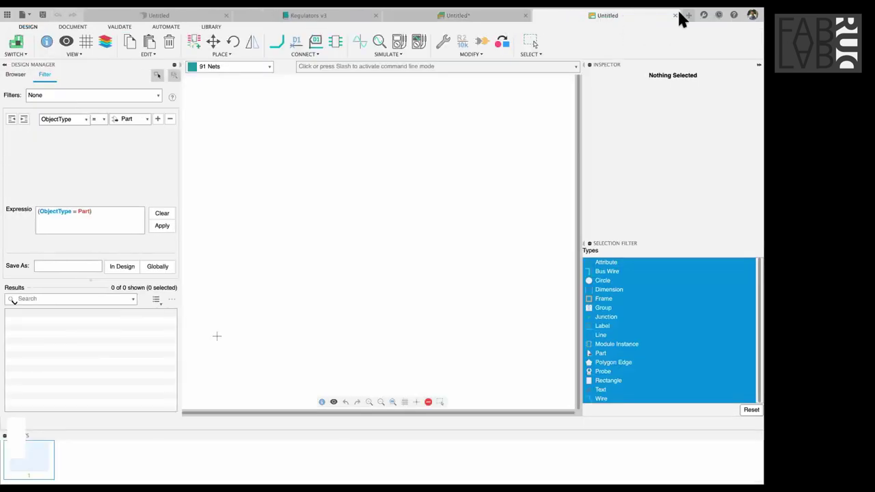
- Close the untitled designs without saving and show the project's files in the Data Panel
click(675, 15)
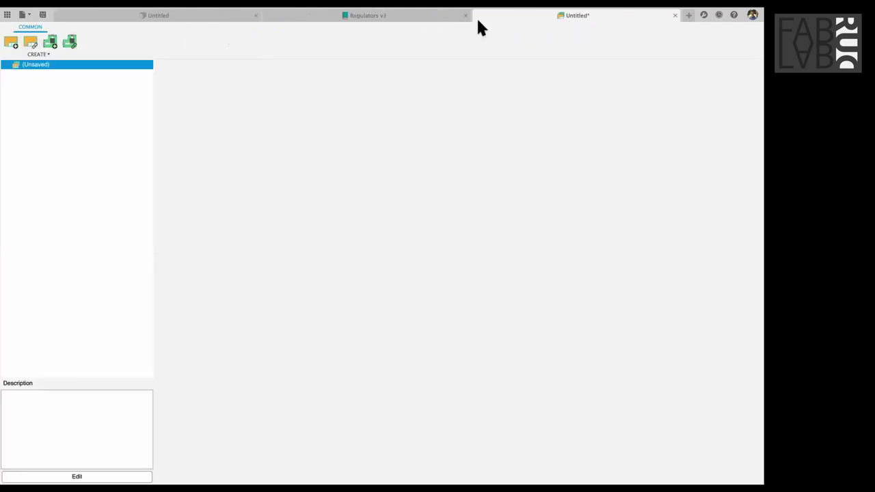
click(675, 15)
click(445, 191)
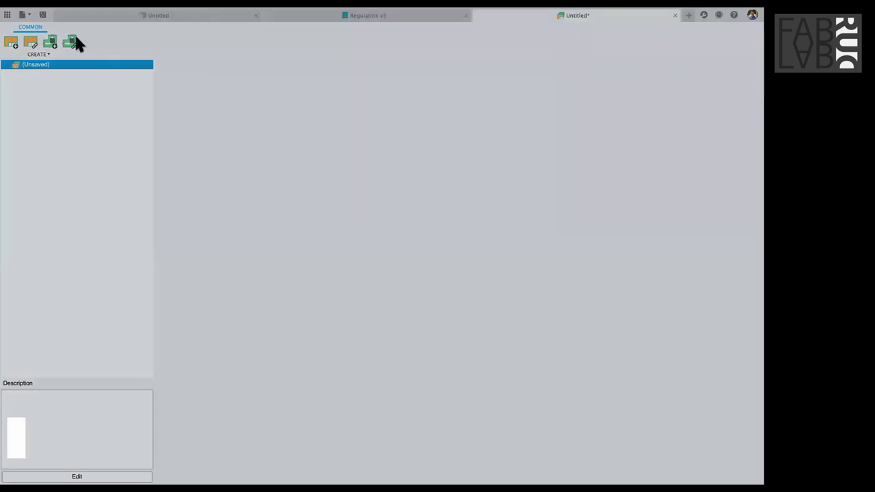
click(8, 15)
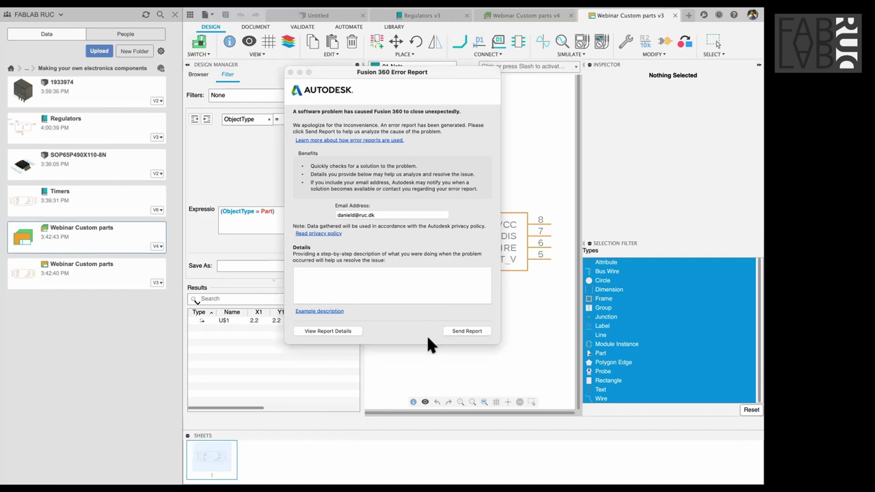
- Dismiss the crash report, relaunch Fusion 360, close File Recovery and show the Data Panel
click(290, 72)
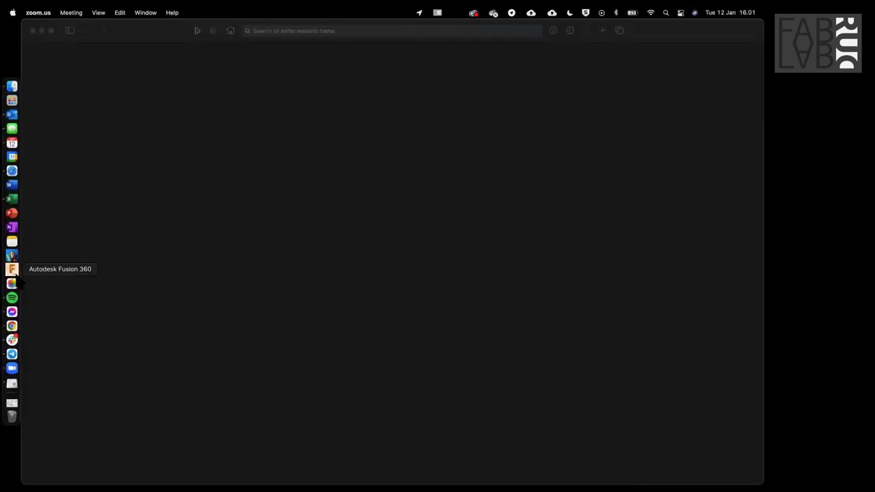
click(15, 274)
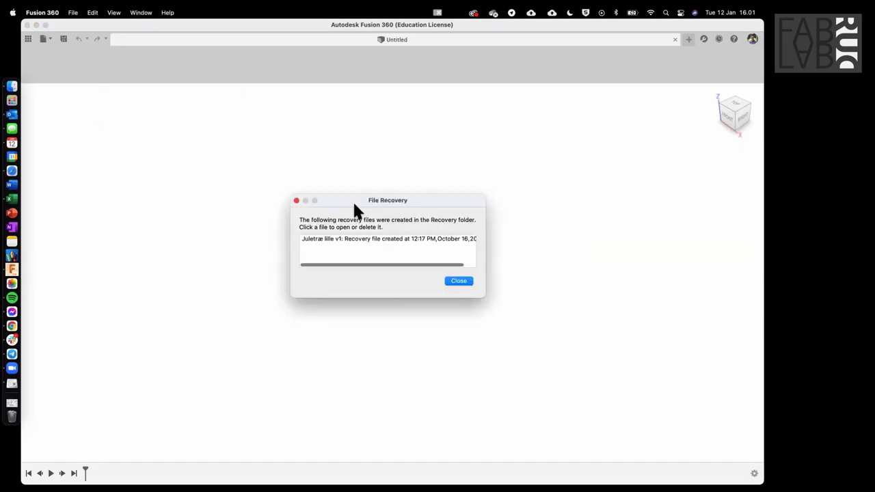
click(450, 280)
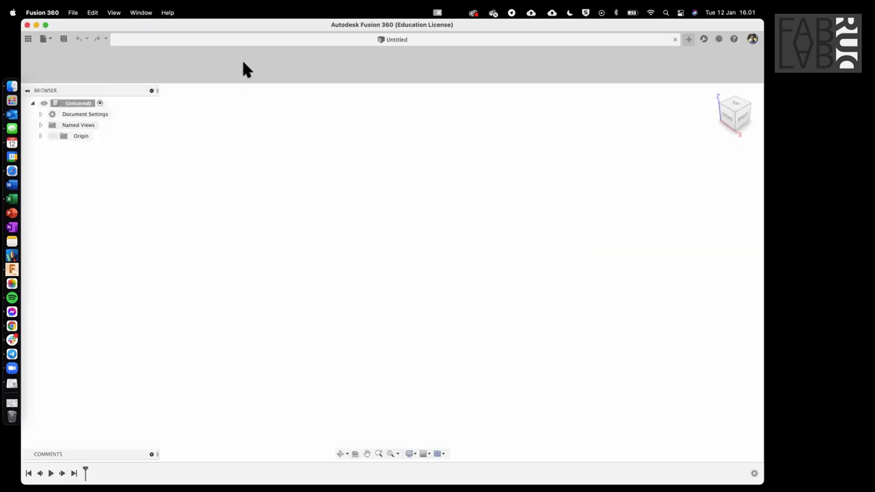
click(28, 38)
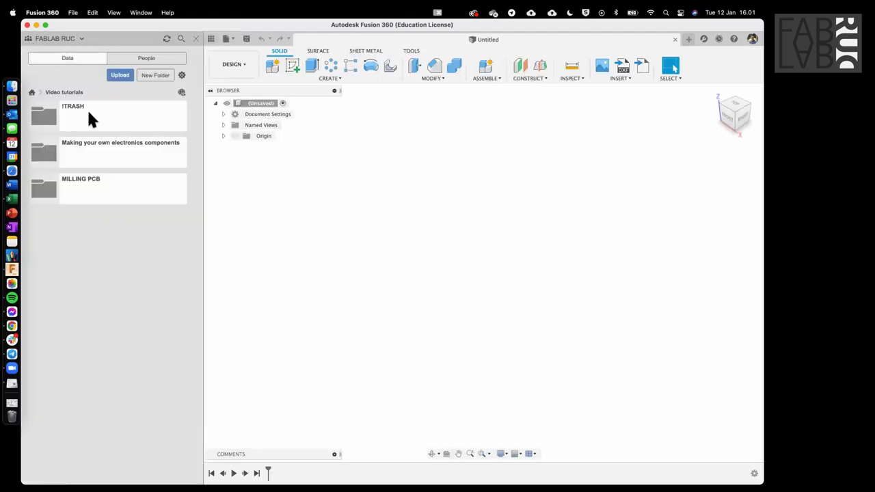
- Open Webinar Custom parts from Making your own electronics components and switch to its v3 schematic
click(95, 195)
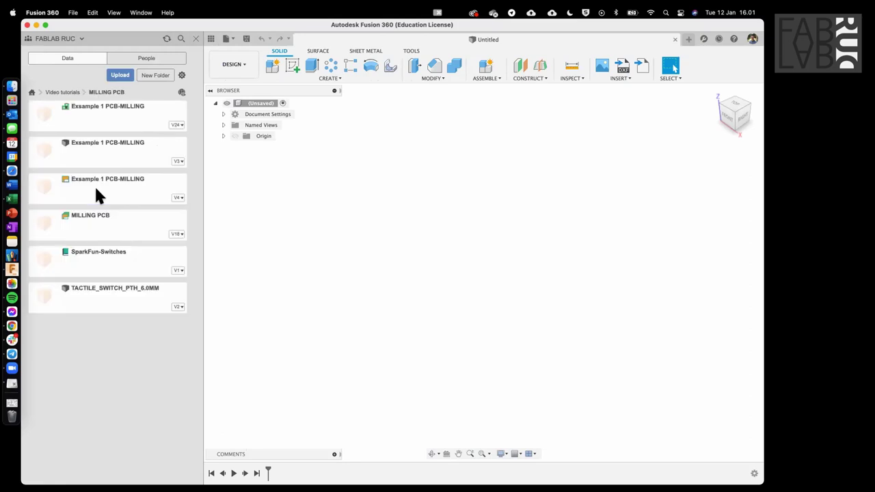
click(63, 92)
click(85, 145)
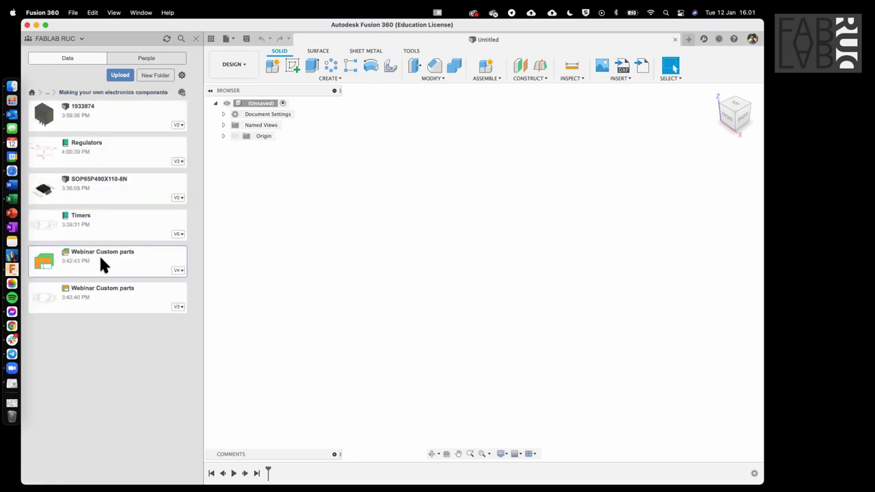
double_click(100, 254)
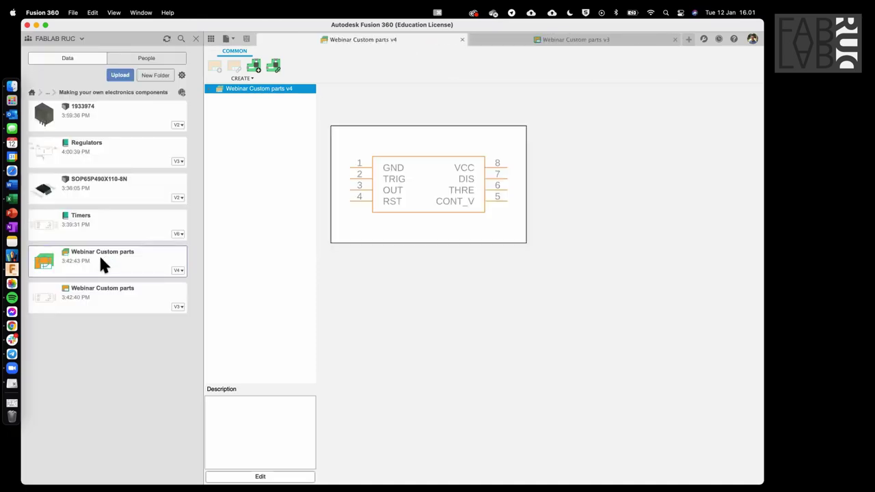
click(520, 39)
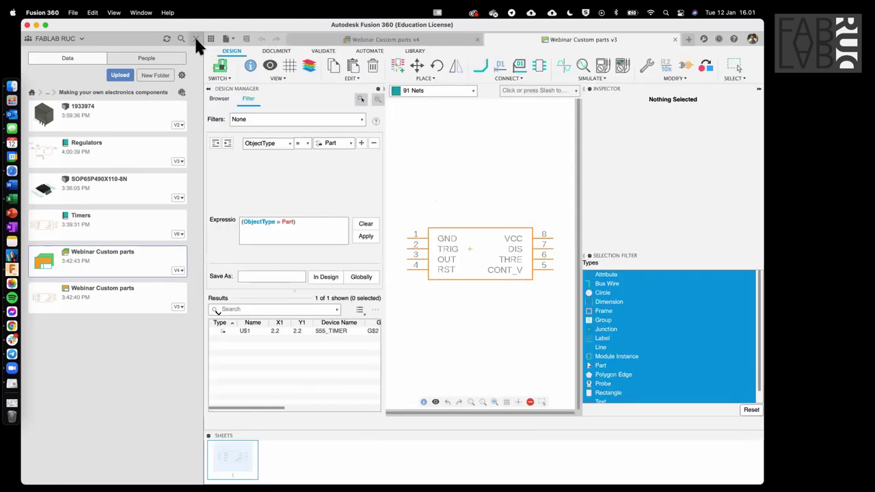
click(196, 38)
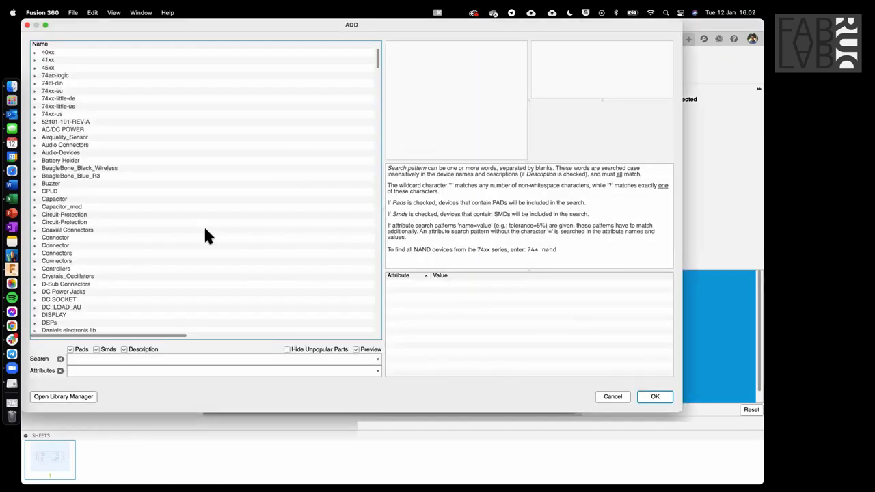
- Add the team Regulators library in the Library Manager, filtered by 'regula', and set it In Use
scroll(147, 276, down, 10)
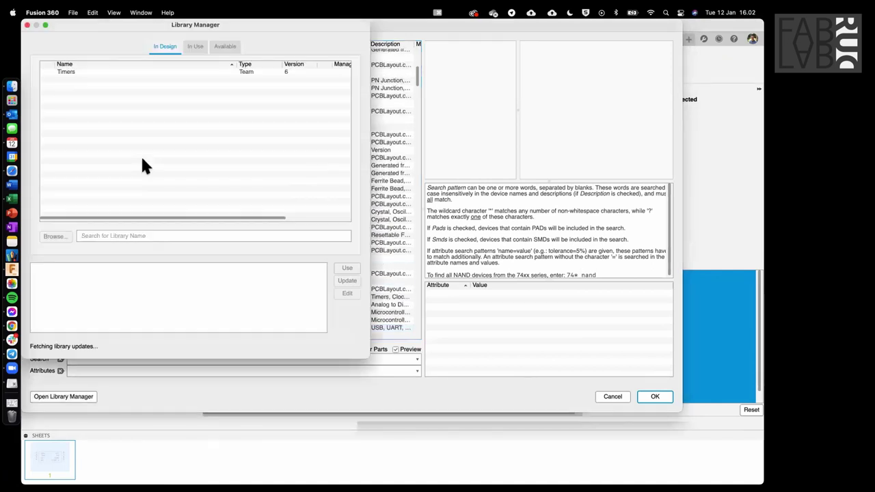
click(226, 47)
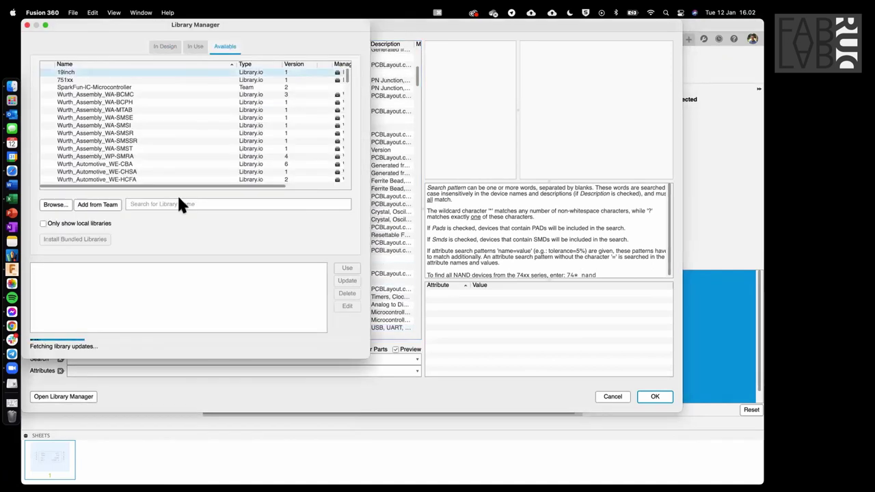
click(106, 207)
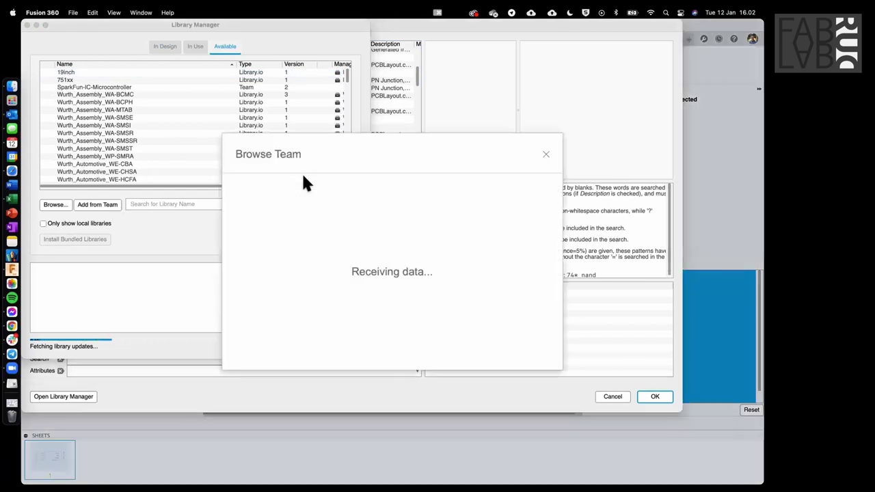
double_click(384, 220)
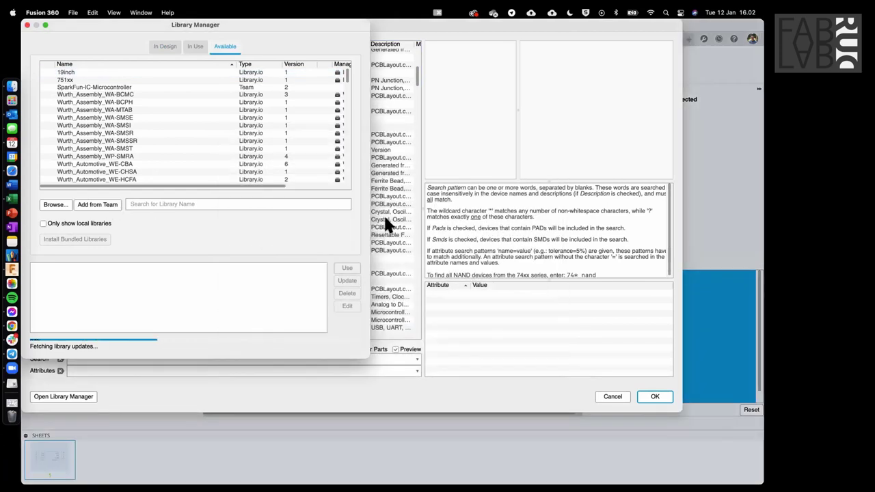
click(232, 204)
text(re)
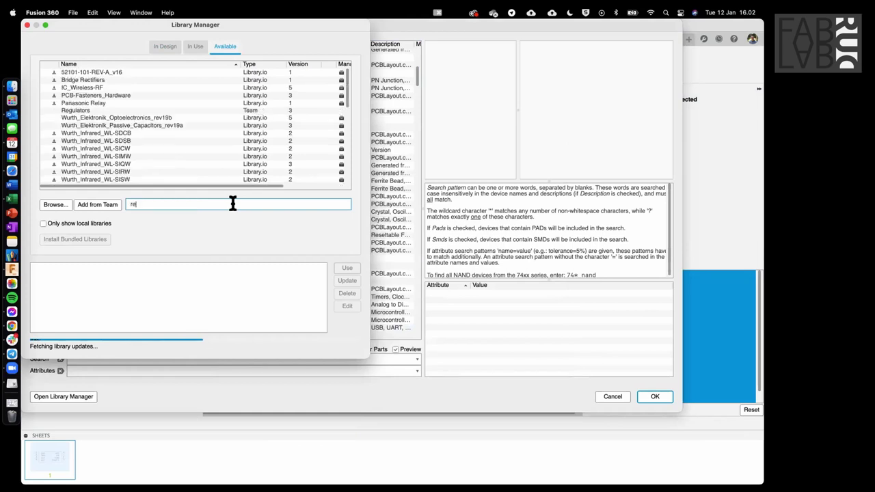
text(gula)
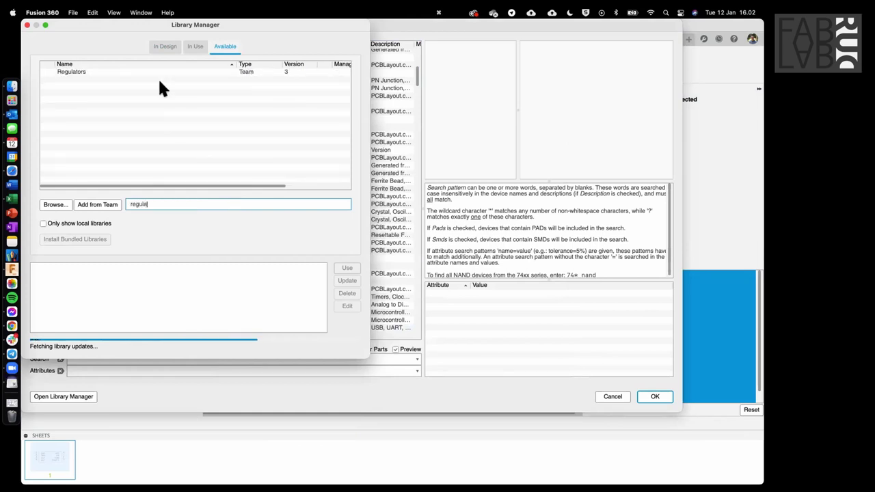
click(157, 72)
click(346, 268)
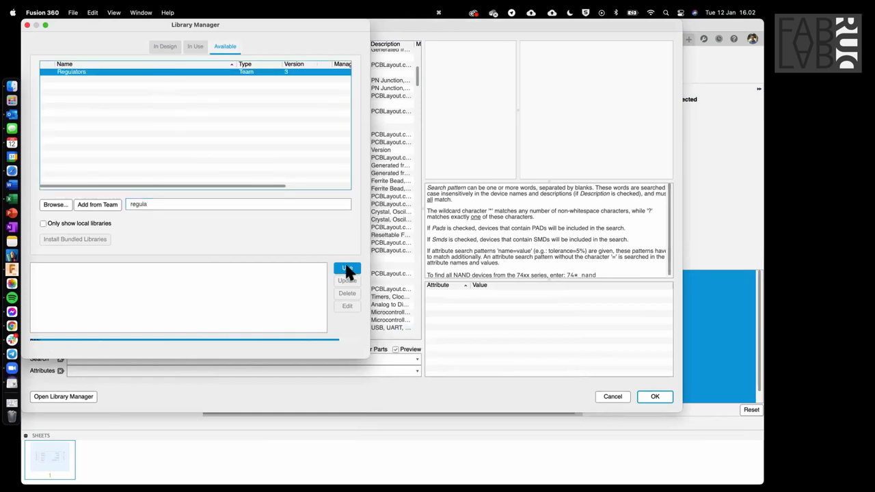
click(26, 25)
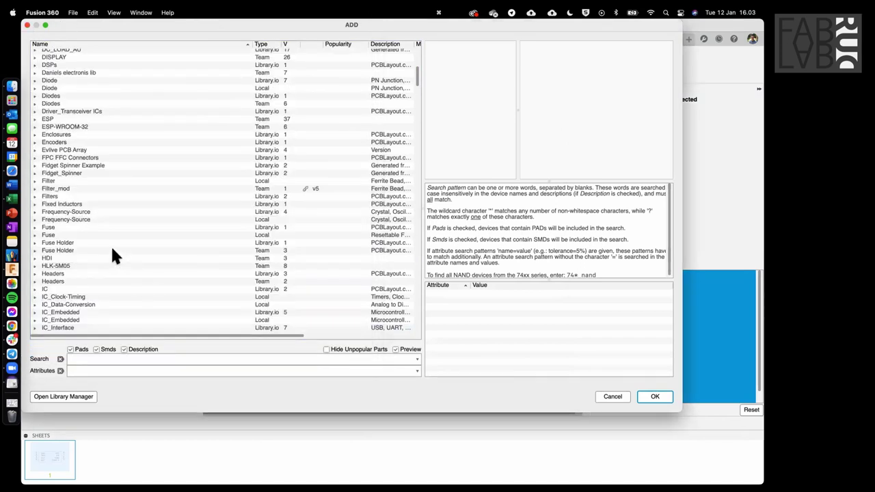
- Scroll the ADD parts list down to the team Regulators library and expand it
click(108, 281)
scroll(106, 249, down, 1)
key(r)
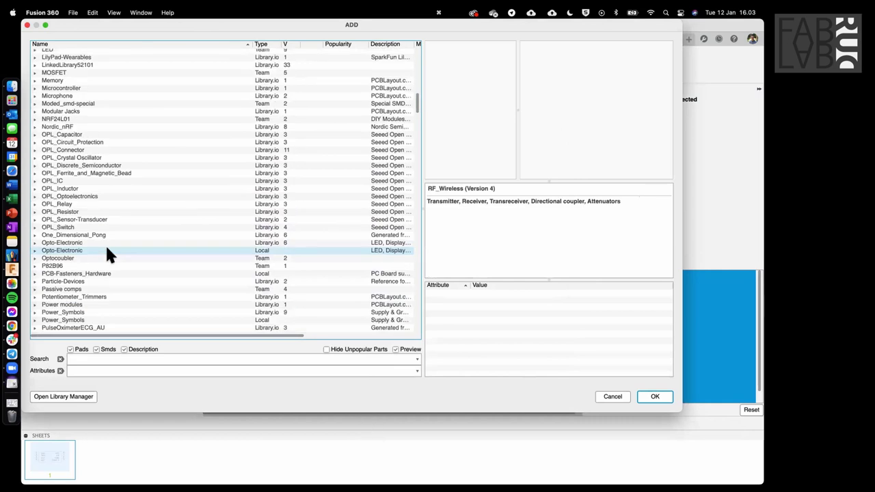
scroll(78, 253, down, 2)
scroll(80, 263, down, 1)
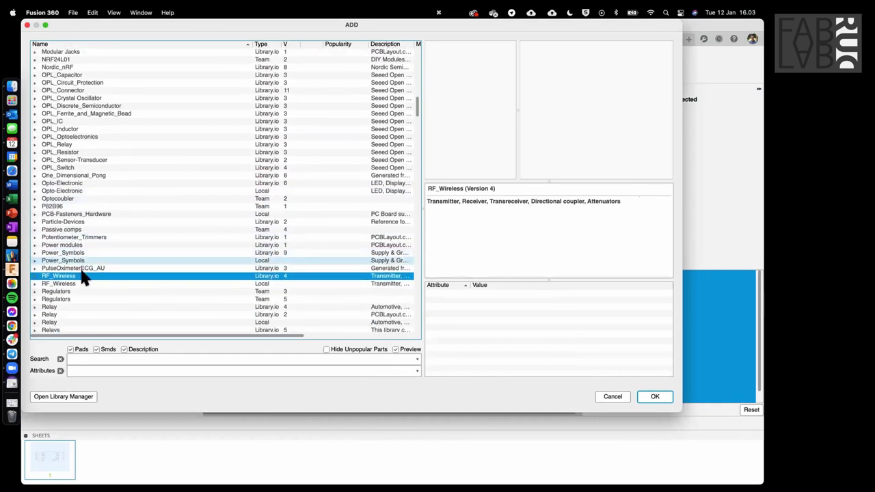
click(80, 283)
click(82, 292)
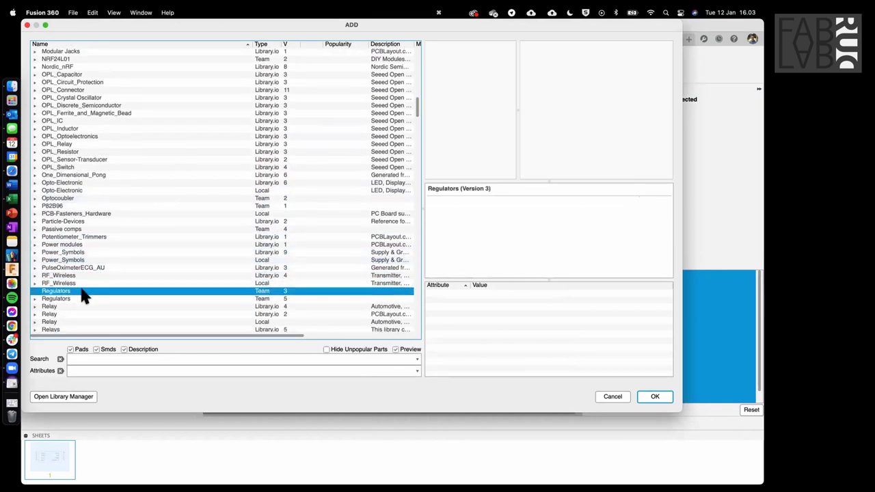
scroll(82, 296, down, 1)
- Select 3V3_REGULATOR in Regulators (Team) and confirm it with OK
key(Down)
key(Down)
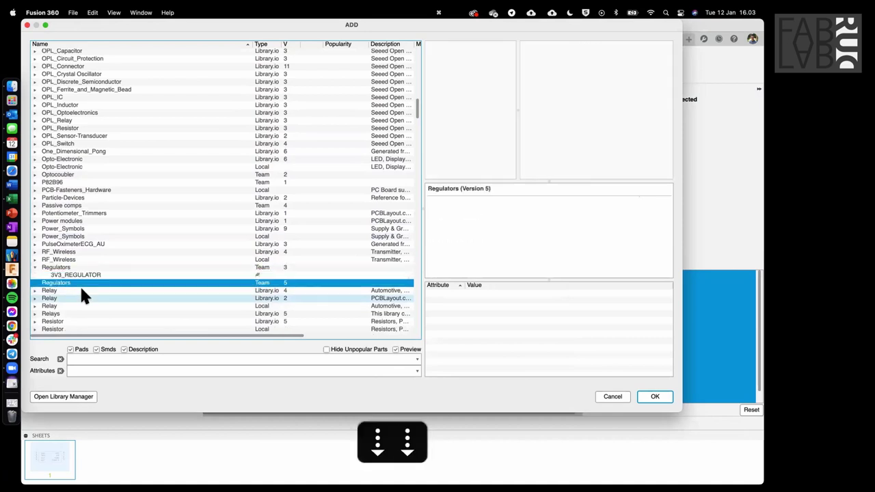
key(Right)
key(Down)
key(Right)
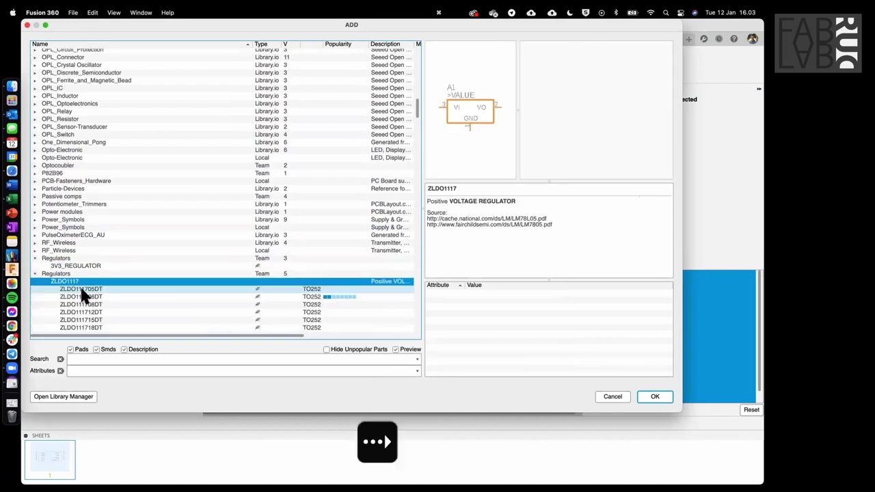
key(Up)
key(Up)
key(Down)
key(Left)
key(Up)
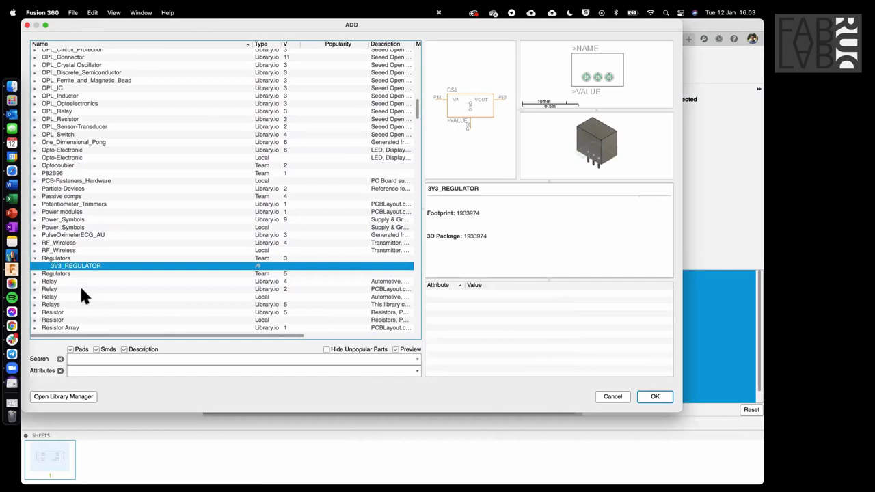
scroll(81, 295, right, 2)
scroll(81, 295, left, 2)
scroll(81, 296, down, 2)
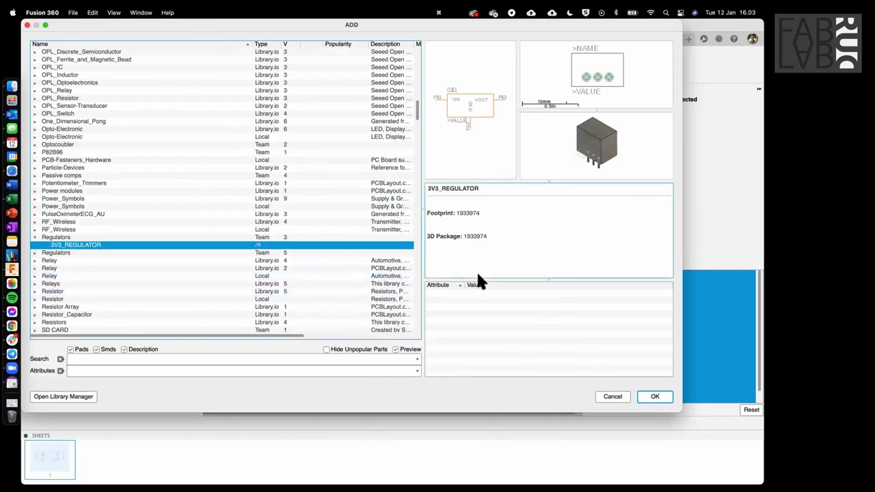
click(658, 397)
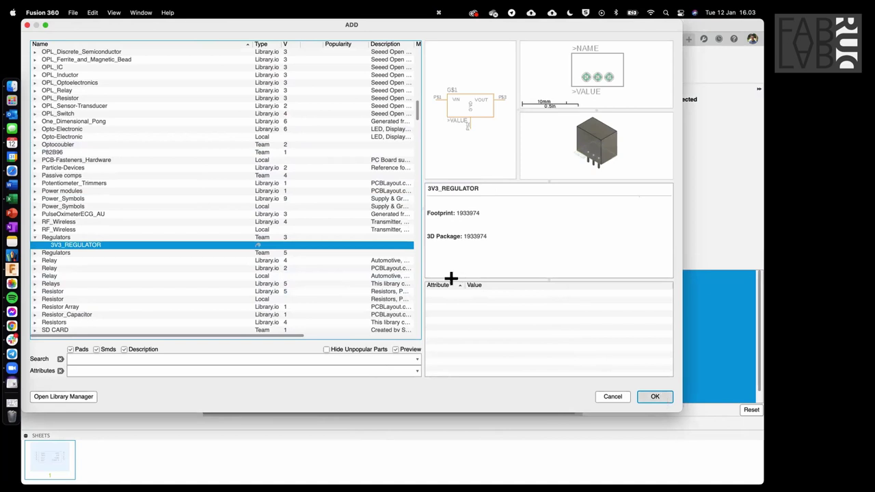
scroll(415, 350, down, 3)
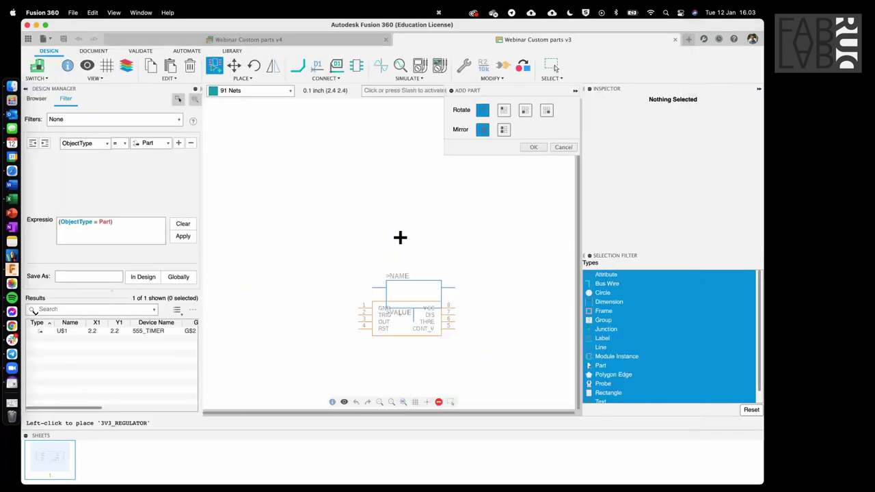
- Place the 3V3_REGULATOR as U$2 above the 555 timer and exit part placement
click(401, 237)
key(Escape)
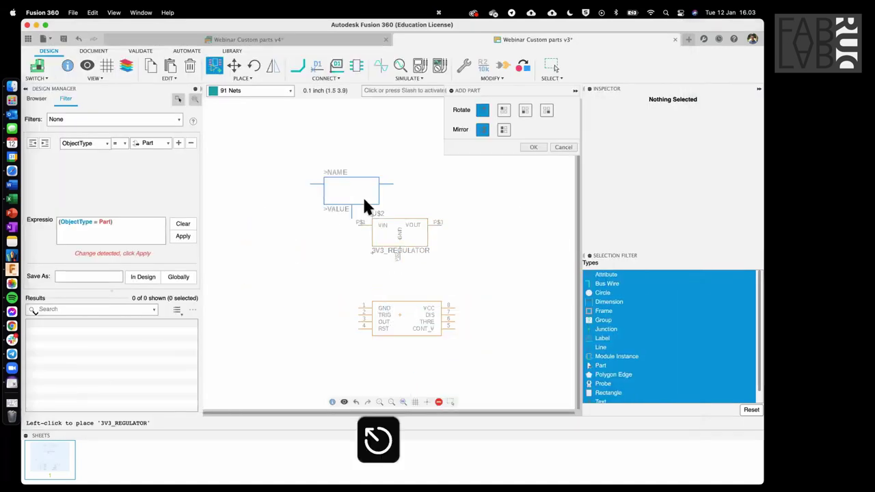
key(Escape)
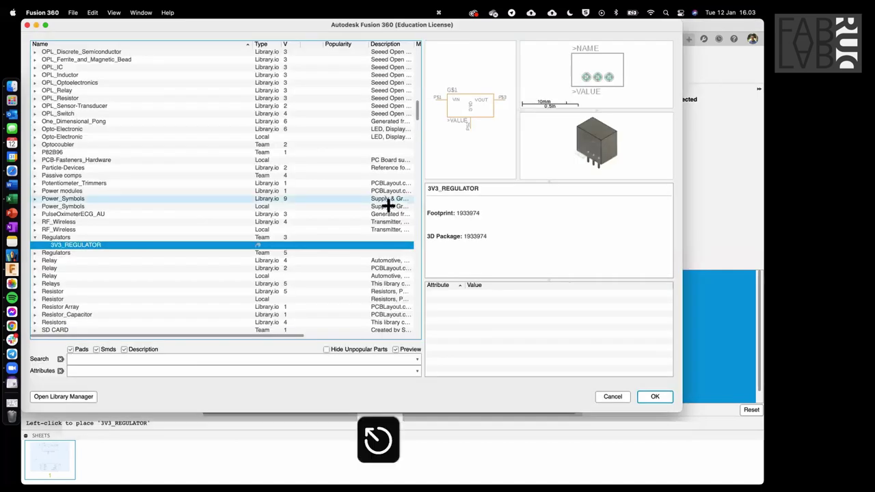
scroll(410, 239, up, 4)
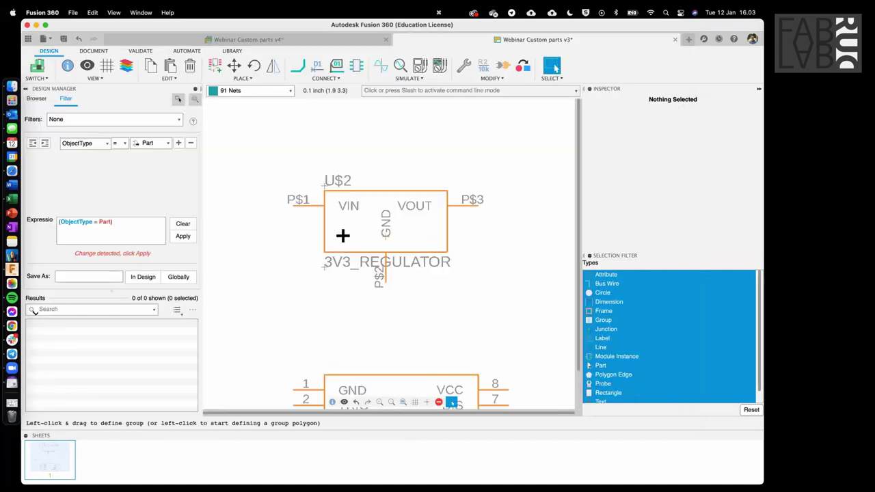
scroll(342, 236, down, 3)
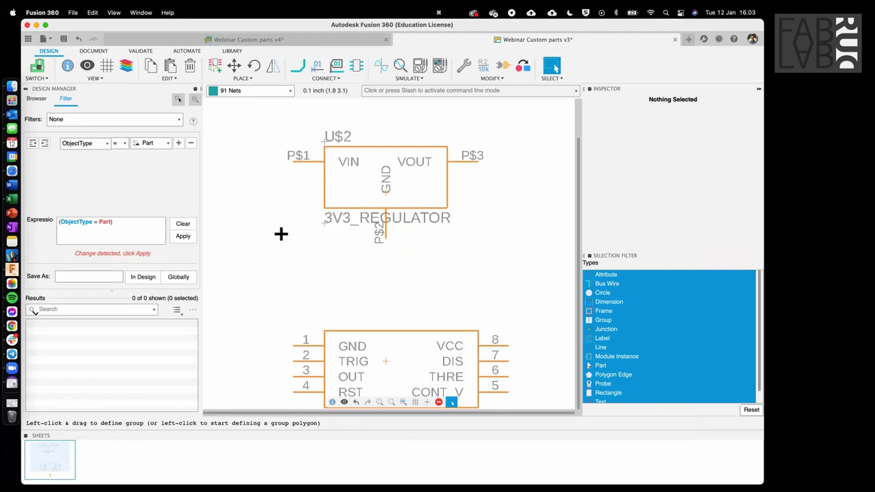
- Move the regulator's value label to just below it
key(m)
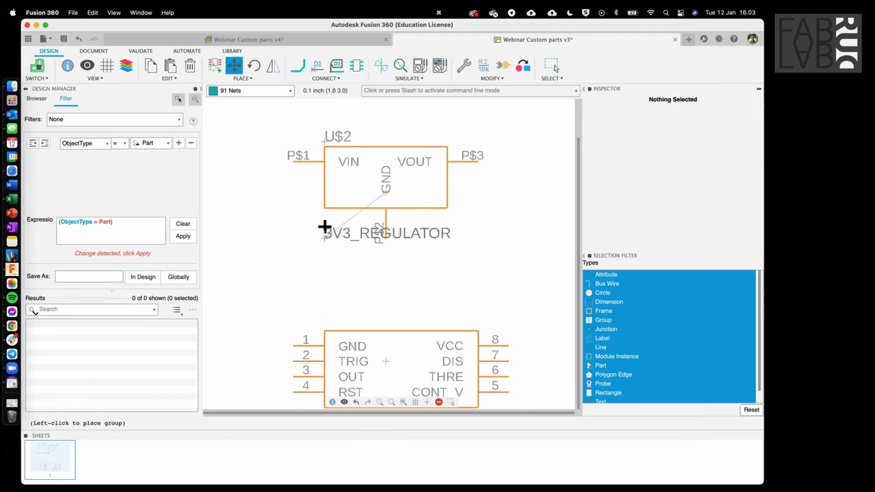
click(324, 221)
key(Escape)
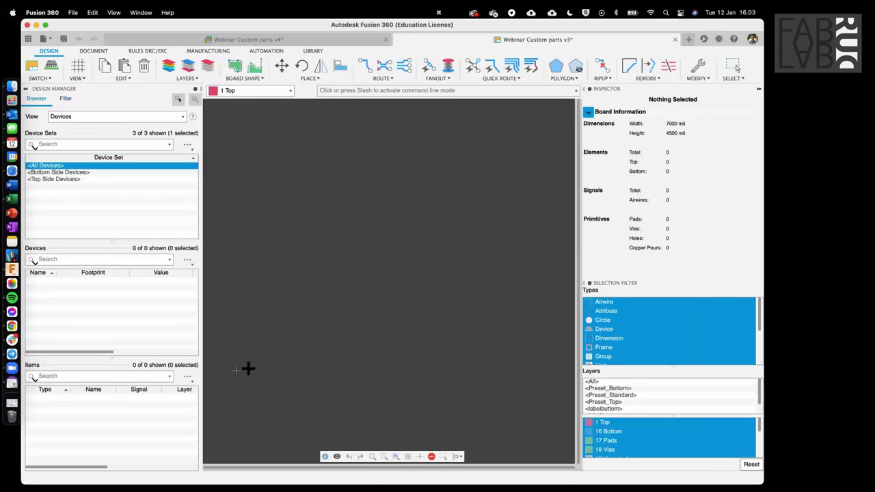
- Zoom the board view to inspect the U$1 555_TIMER and U$2 3V3_REGULATOR footprints
scroll(219, 361, up, 3)
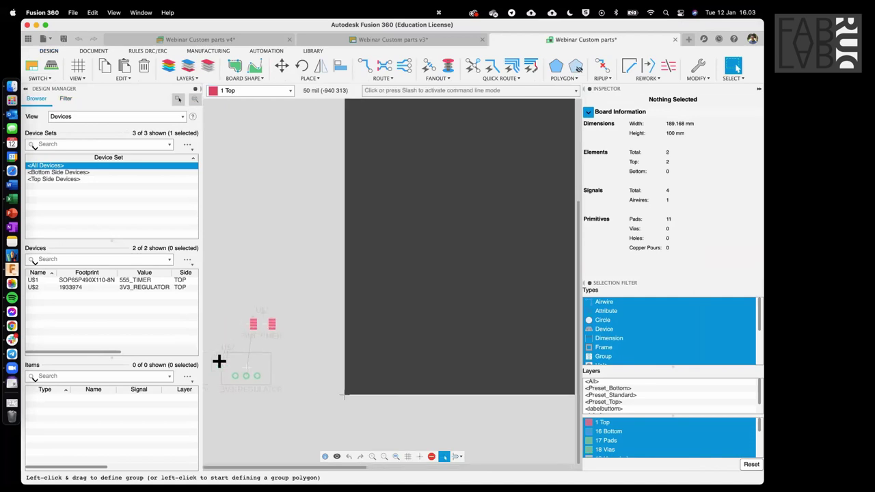
scroll(222, 392, down, 3)
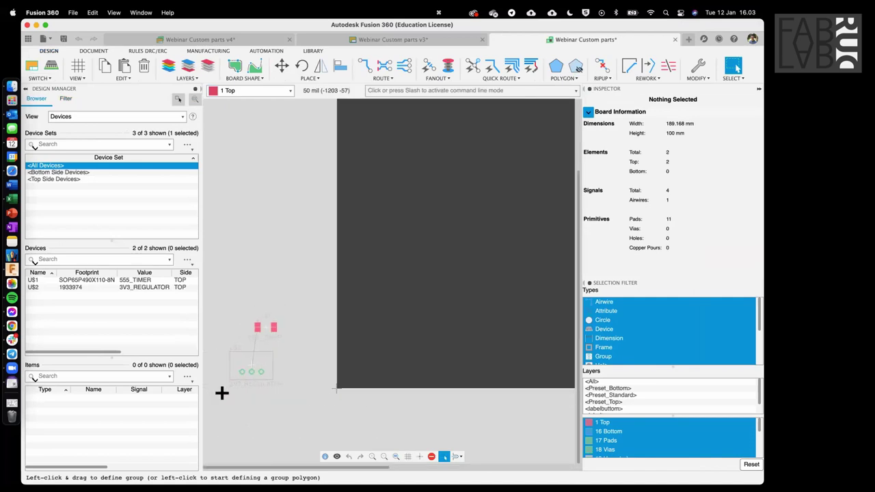
scroll(221, 392, up, 3)
scroll(298, 278, up, 1)
scroll(298, 278, up, 2)
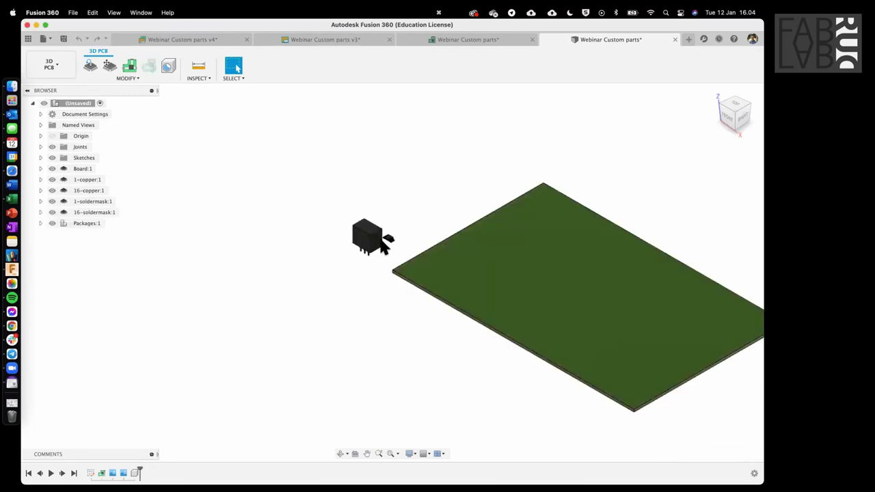
- Zoom in on the 3D regulator and 555 packages, then return to the board layout
scroll(387, 246, up, 5)
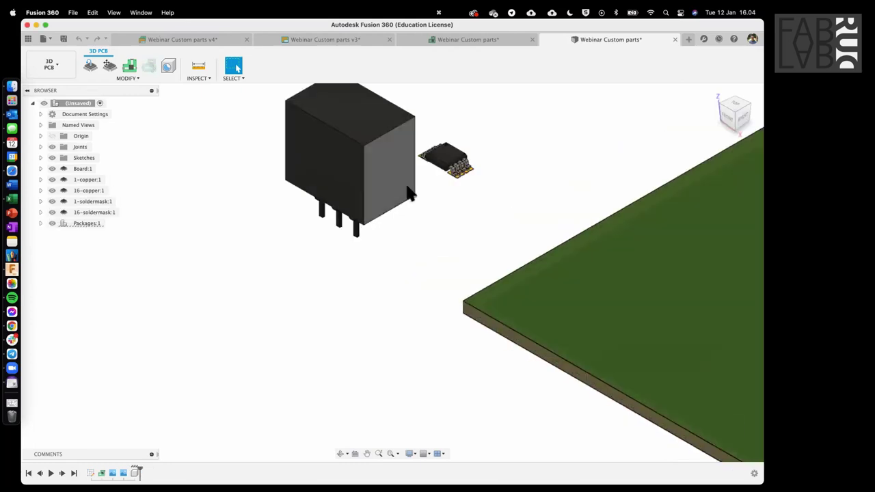
scroll(405, 181, down, 3)
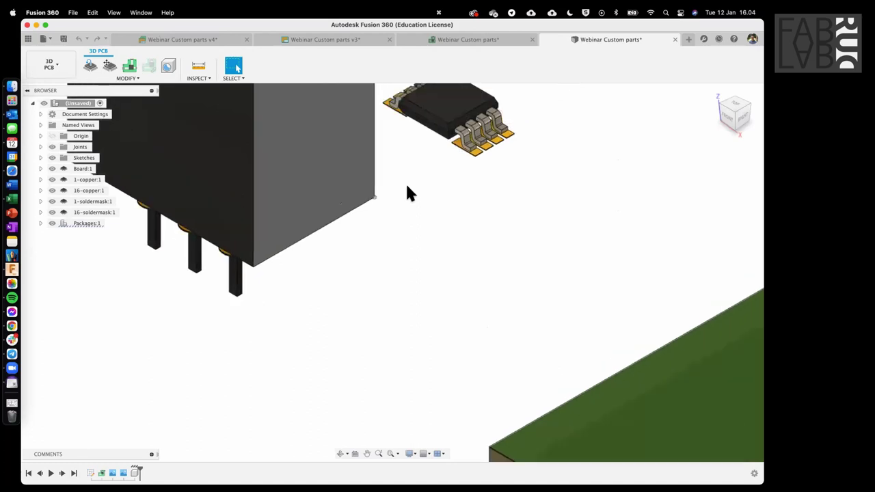
click(476, 39)
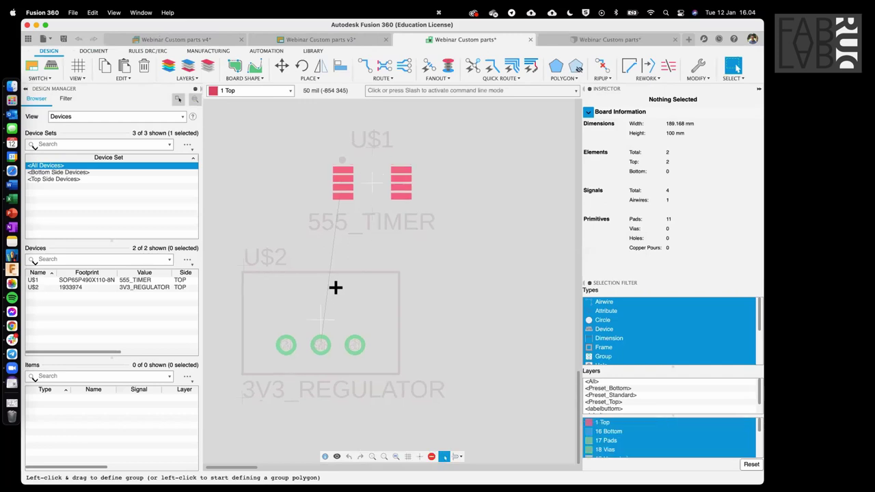
- Move regulator U$2 and 555 timer U$1 inside the board outline, U$1 above U$2
key(m)
click(270, 307)
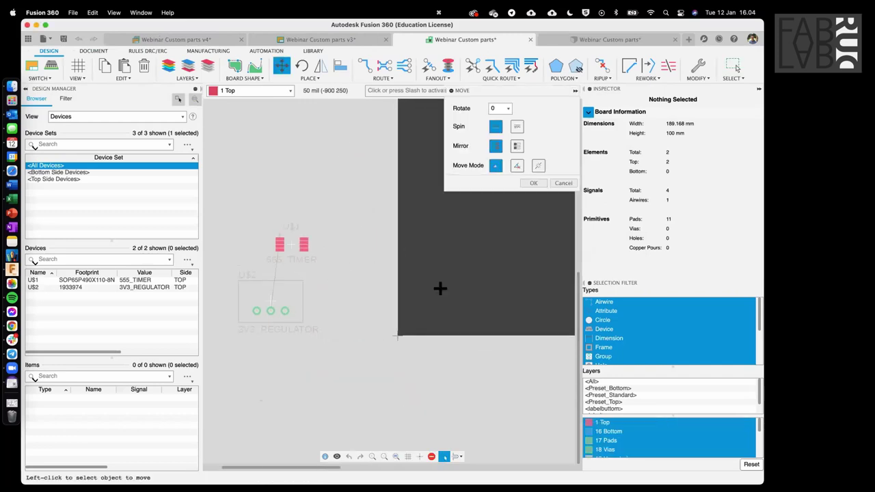
click(446, 288)
click(292, 244)
click(482, 237)
middle_drag(447, 258, 307, 268)
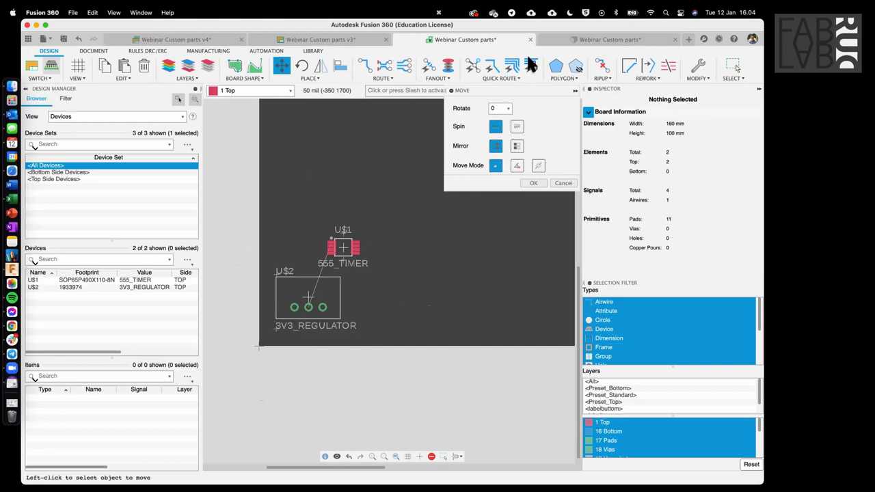
click(641, 38)
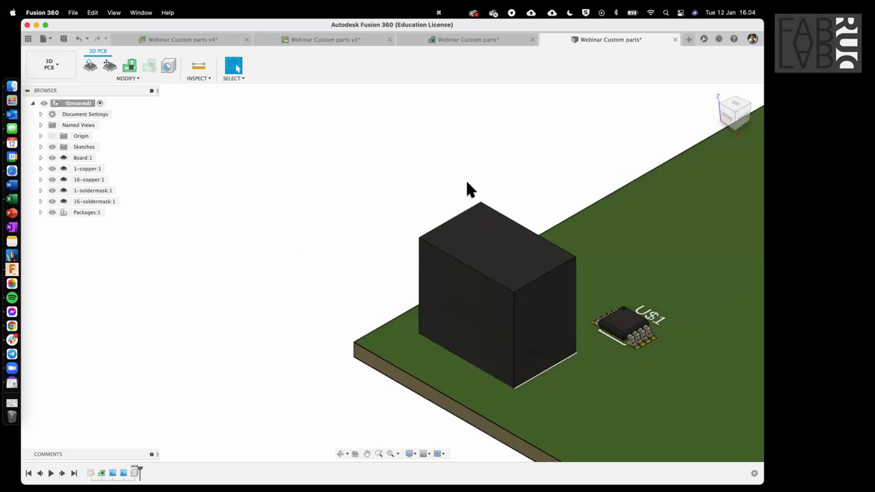
- View both 3D packages from below and from the TOP view, then return to the board layout
scroll(466, 178, up, 5)
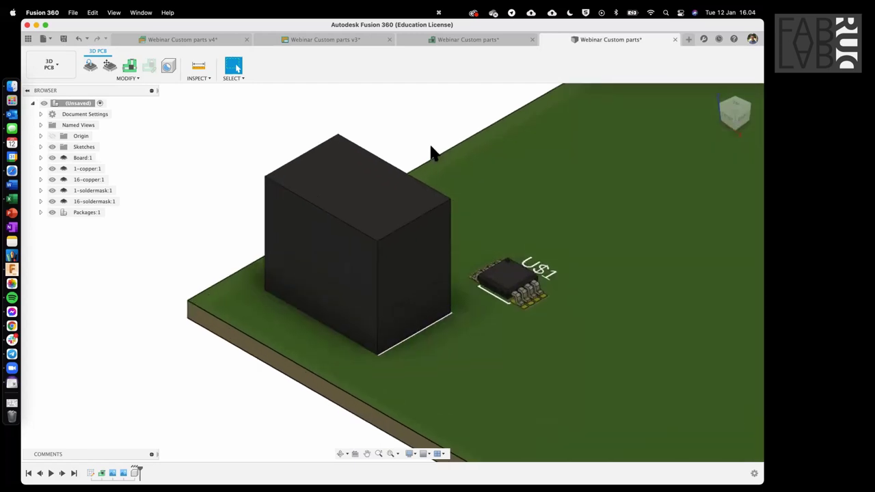
scroll(352, 108, right, 3)
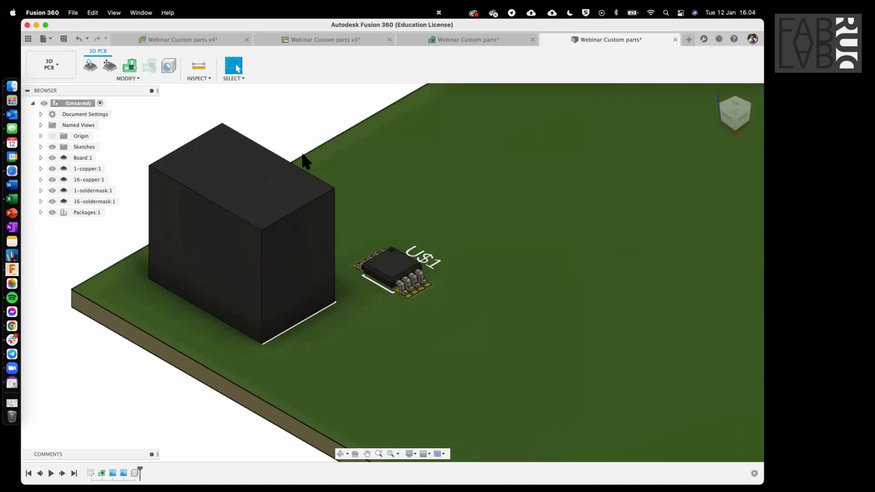
shift+scroll(303, 160, up, 10)
shift+scroll(303, 160, up, 10)
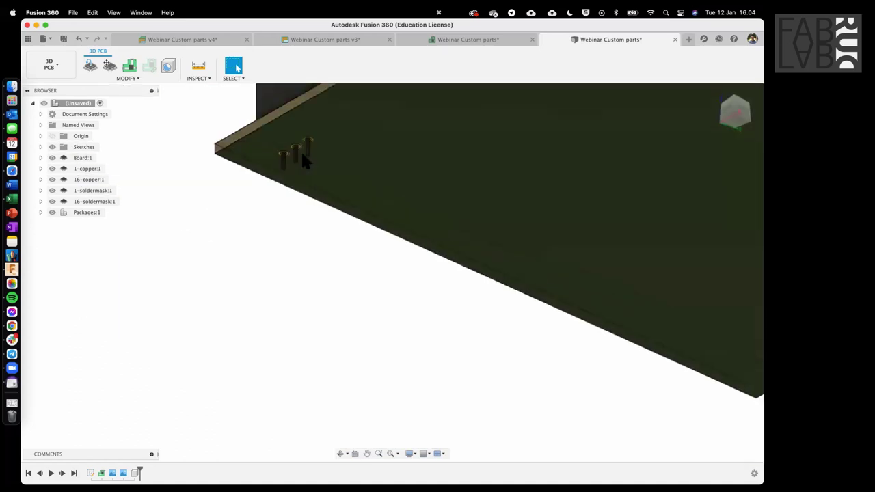
shift+scroll(283, 134, down, 10)
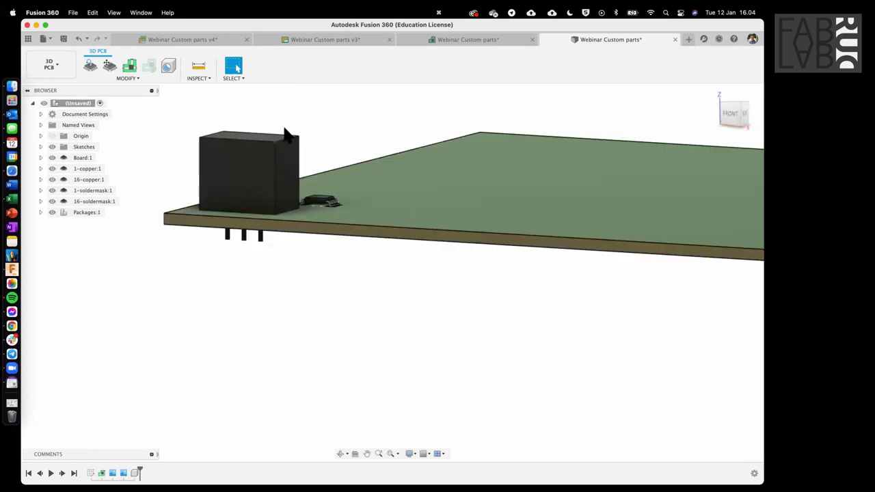
shift+scroll(286, 135, down, 10)
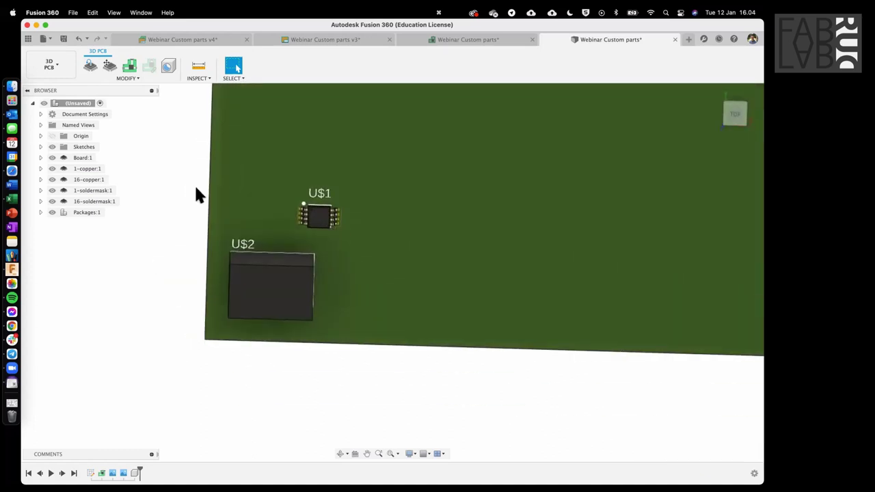
click(734, 112)
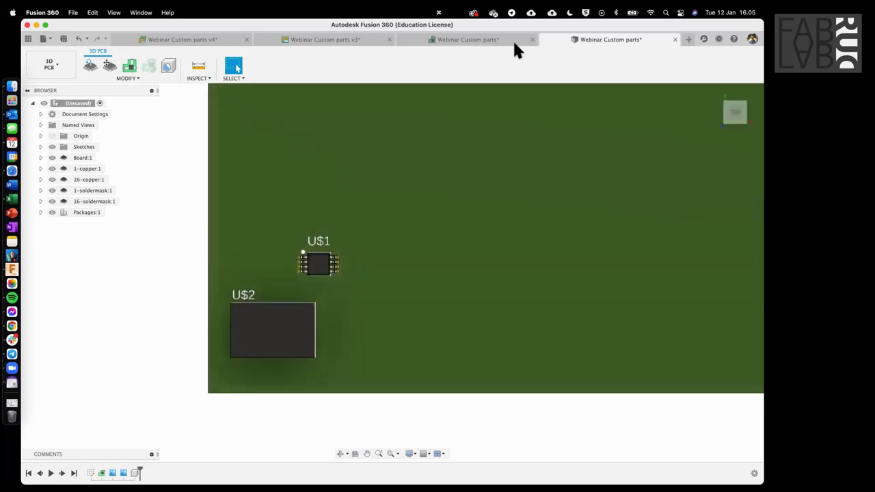
click(512, 39)
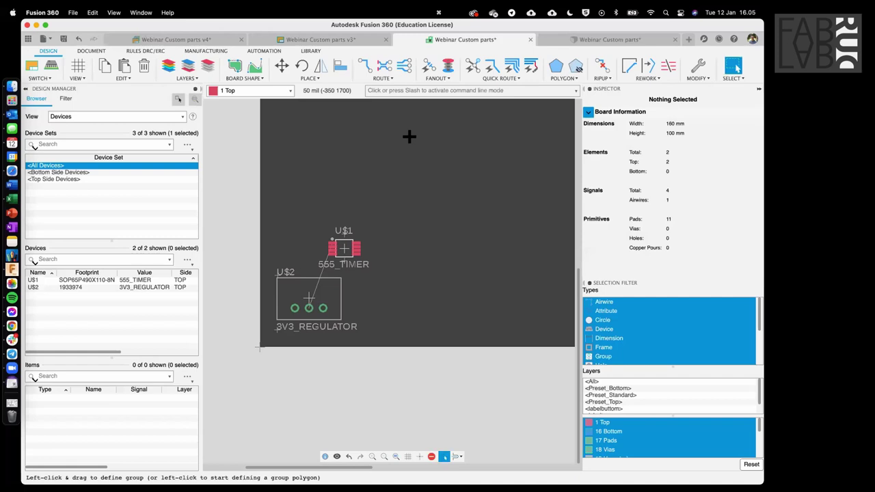
scroll(343, 218, up, 2)
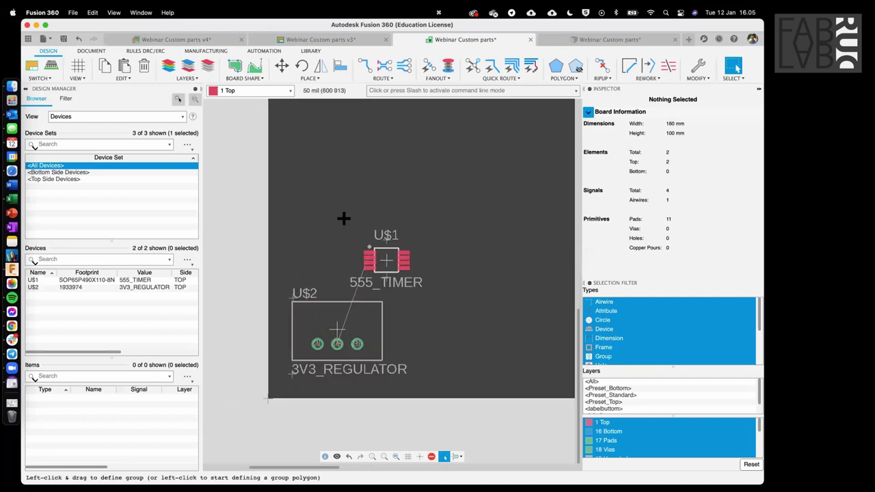